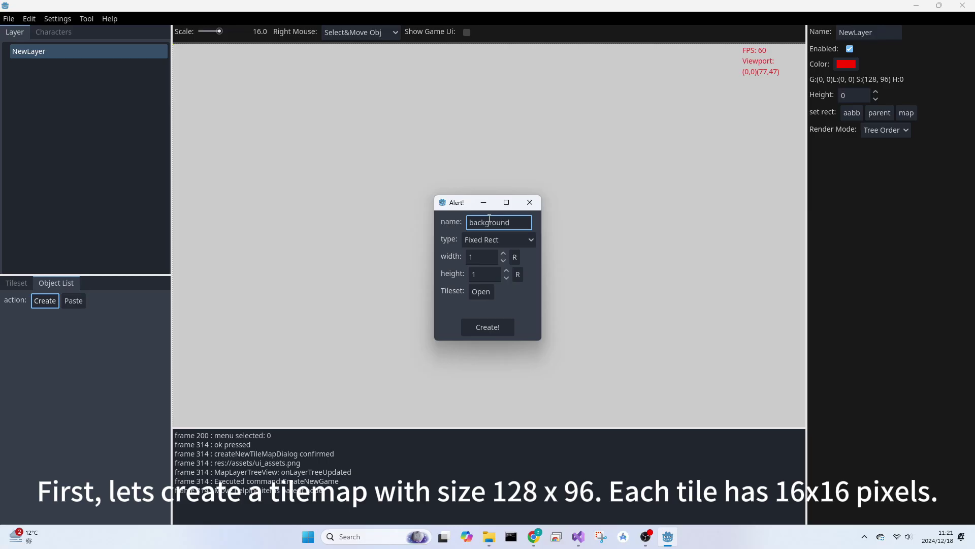
- Load my_retro_clean.png from the assets folder as the tileset for the new background object
{"action": "left_click", "coordinate": [480, 291]}
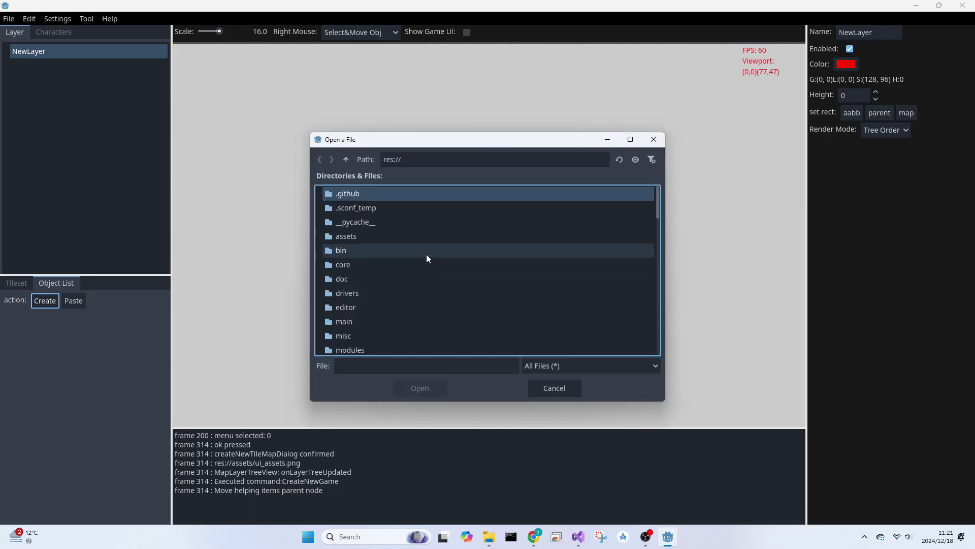
{"action": "double_click", "coordinate": [398, 237]}
{"action": "scroll", "coordinate": [371, 290], "scroll_direction": "down", "scroll_amount": 5}
{"action": "left_click", "coordinate": [357, 330]}
{"action": "double_click", "coordinate": [356, 329]}
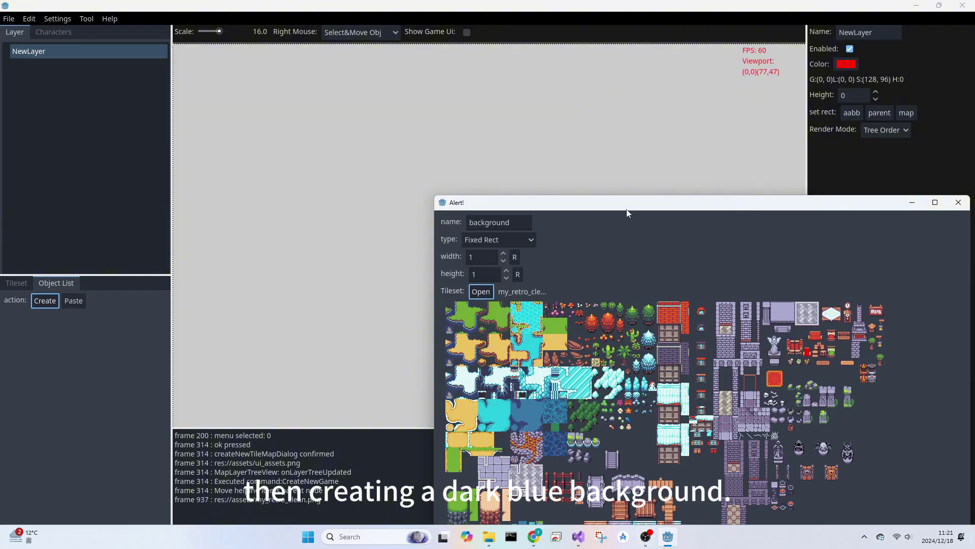
- Create the Fixed Rect background object from the dark blue tile and fit it to the whole map
{"action": "left_click_drag", "start_coordinate": [627, 213], "coordinate": [510, 129]}
{"action": "left_click", "coordinate": [588, 483]}
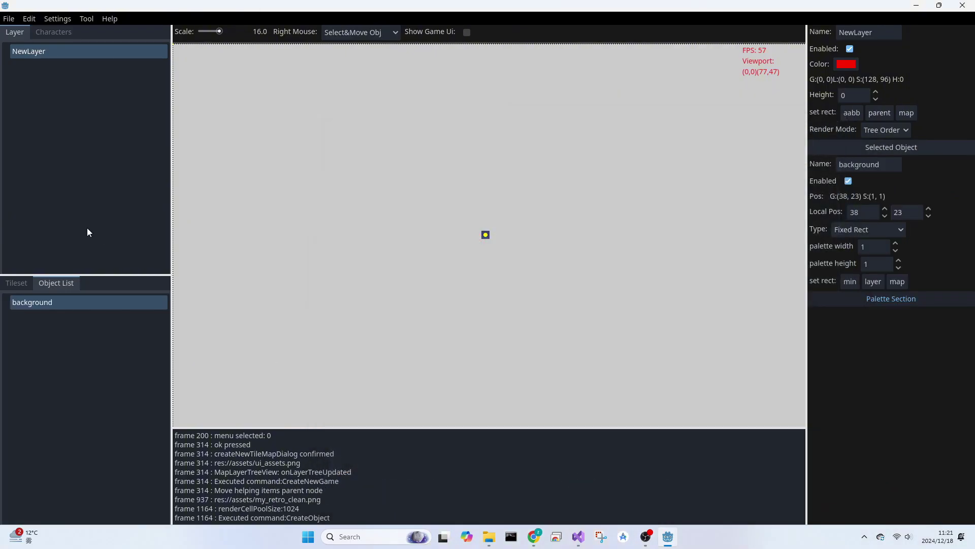
{"action": "left_click", "coordinate": [897, 281]}
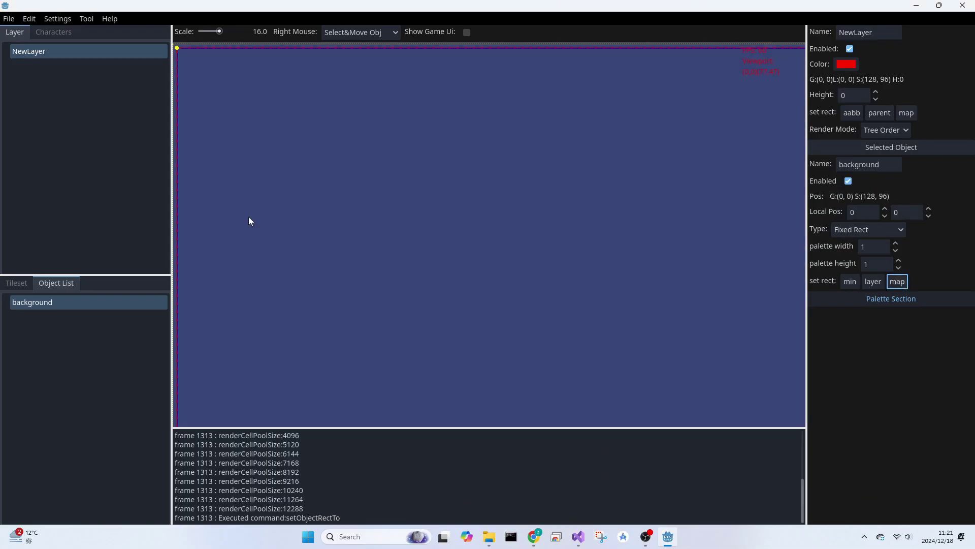
- Add a new layer after the existing one and name it land
{"action": "right_click", "coordinate": [24, 74]}
{"action": "left_click", "coordinate": [36, 80]}
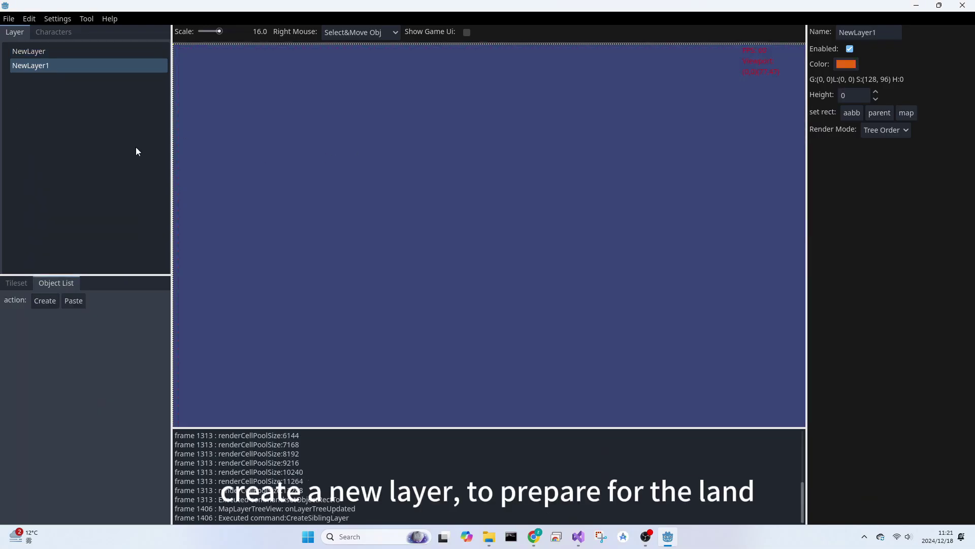
{"action": "left_click", "coordinate": [854, 32]}
{"action": "double_click", "coordinate": [854, 32]}
{"action": "type", "text": "land"}
{"action": "key", "text": "Return"}
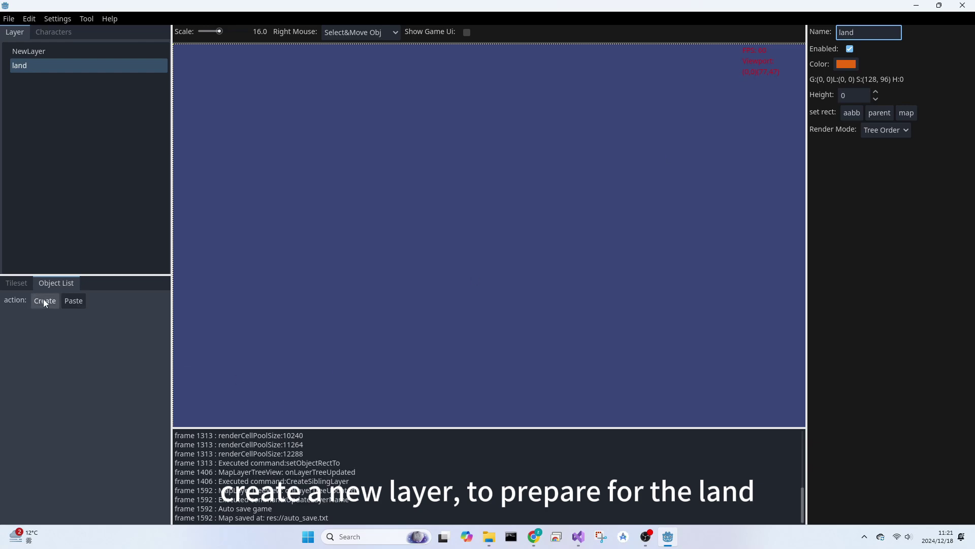
- Create a Terrain 2 Corner object from the green grass tiles on the land layer and fit it to the map
{"action": "left_click", "coordinate": [44, 301]}
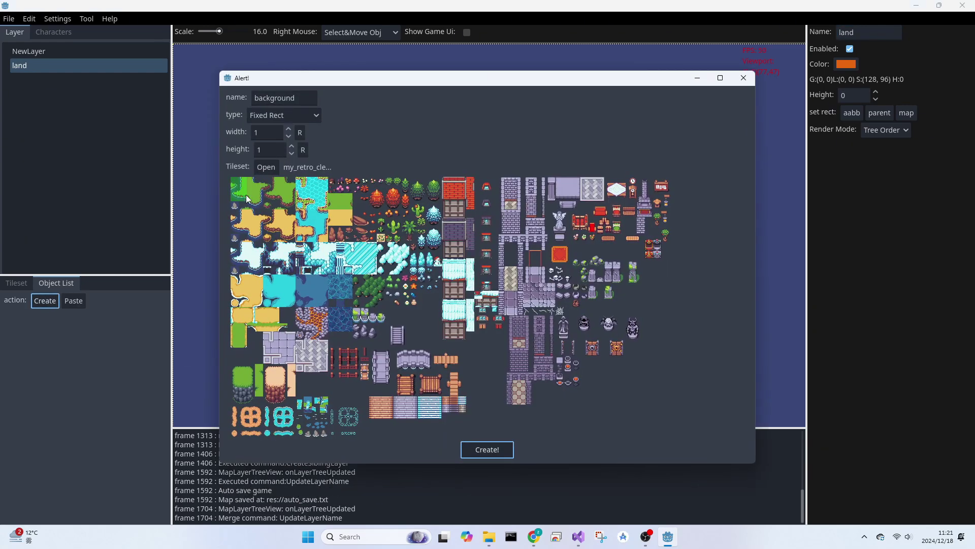
{"action": "left_click", "coordinate": [306, 116]}
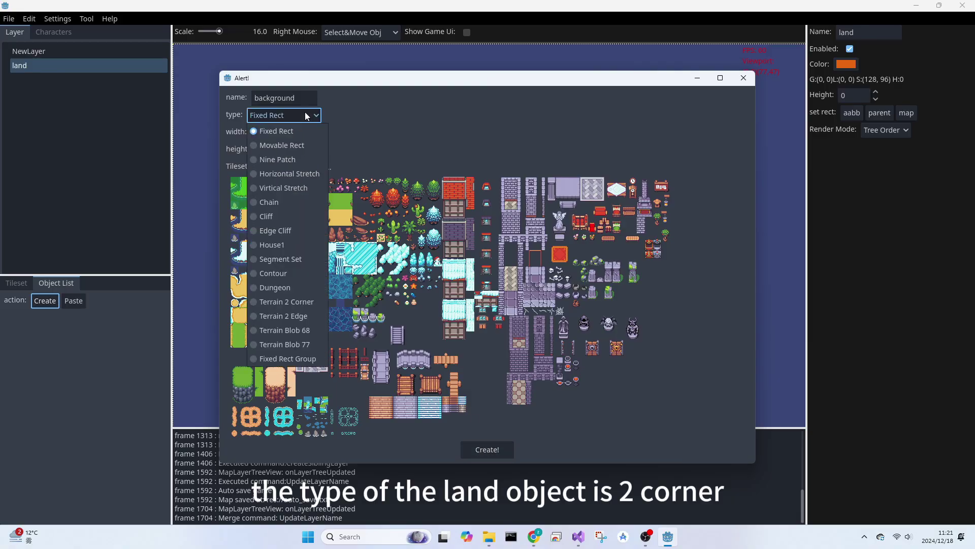
{"action": "left_click", "coordinate": [308, 304]}
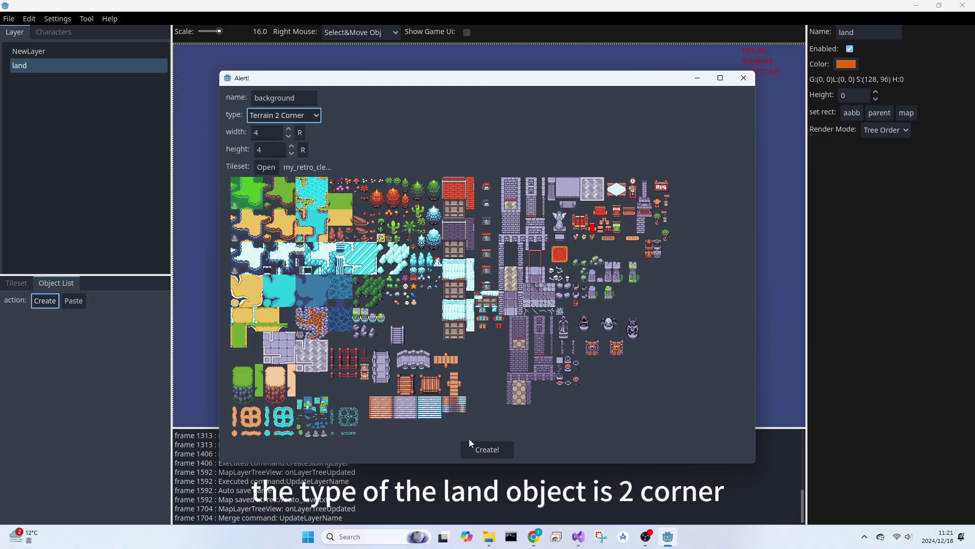
{"action": "left_click", "coordinate": [483, 450]}
{"action": "left_click", "coordinate": [897, 282]}
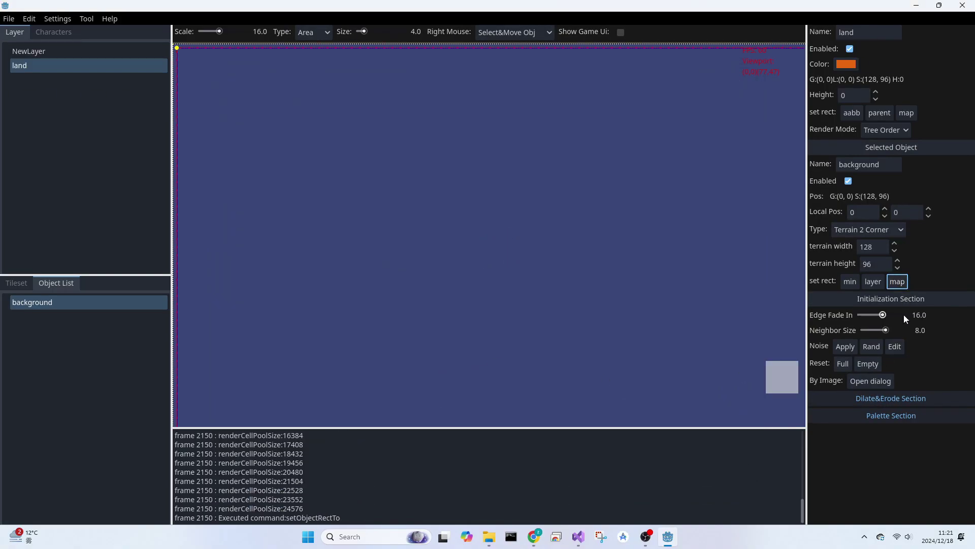
- Generate the land terrain from noise with a scale of 5.150 and a range of 0.259 to 1.0
{"action": "left_click", "coordinate": [894, 346]}
{"action": "left_click", "coordinate": [930, 383]}
{"action": "left_click_drag", "start_coordinate": [909, 398], "coordinate": [898, 398]}
{"action": "scroll", "coordinate": [548, 294], "scroll_direction": "down", "scroll_amount": 3}
{"action": "scroll", "coordinate": [548, 298], "scroll_direction": "down", "scroll_amount": 1}
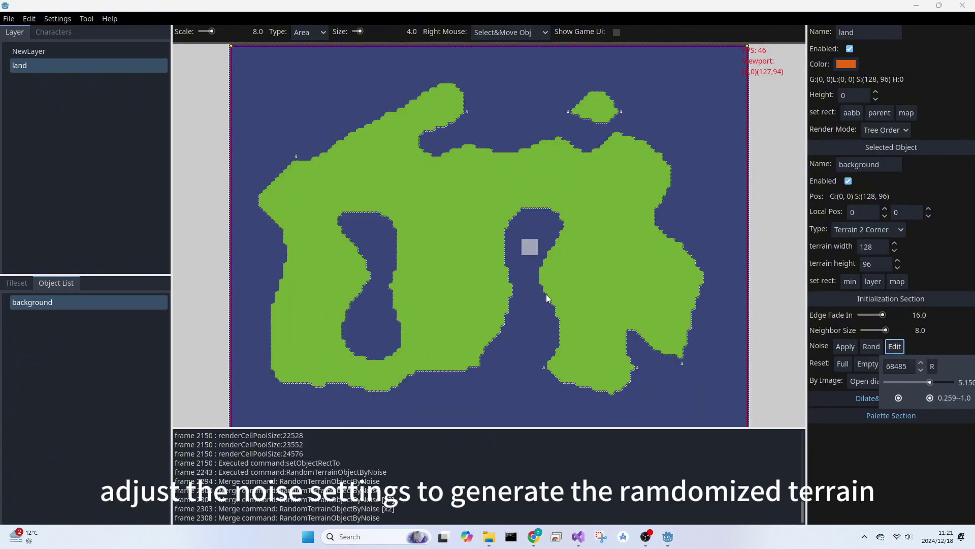
{"action": "scroll", "coordinate": [648, 328], "scroll_direction": "down", "scroll_amount": 1}
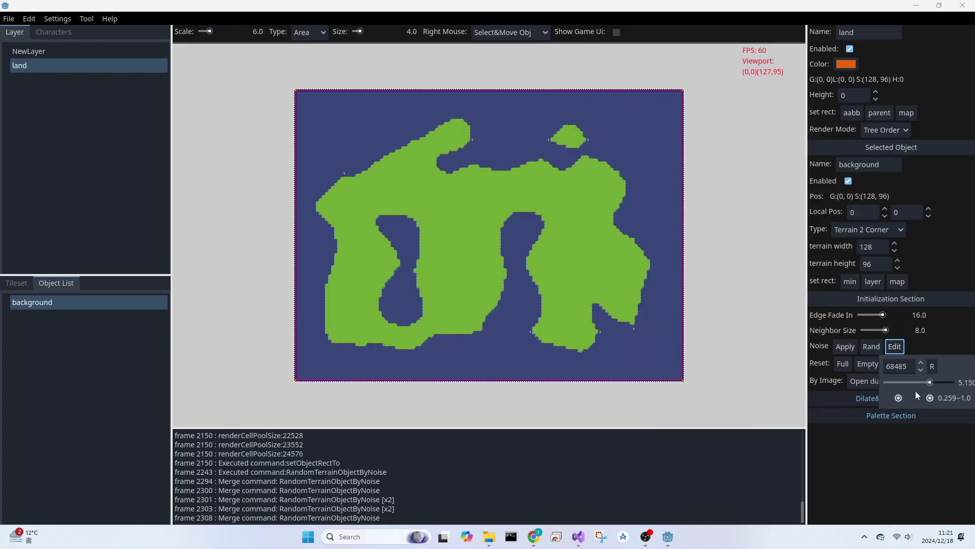
- Randomize the land's noise seed repeatedly and narrow the noise range to 0.330 to 1.0 for a smaller landmass
{"action": "left_click", "coordinate": [933, 367]}
{"action": "left_click", "coordinate": [932, 366]}
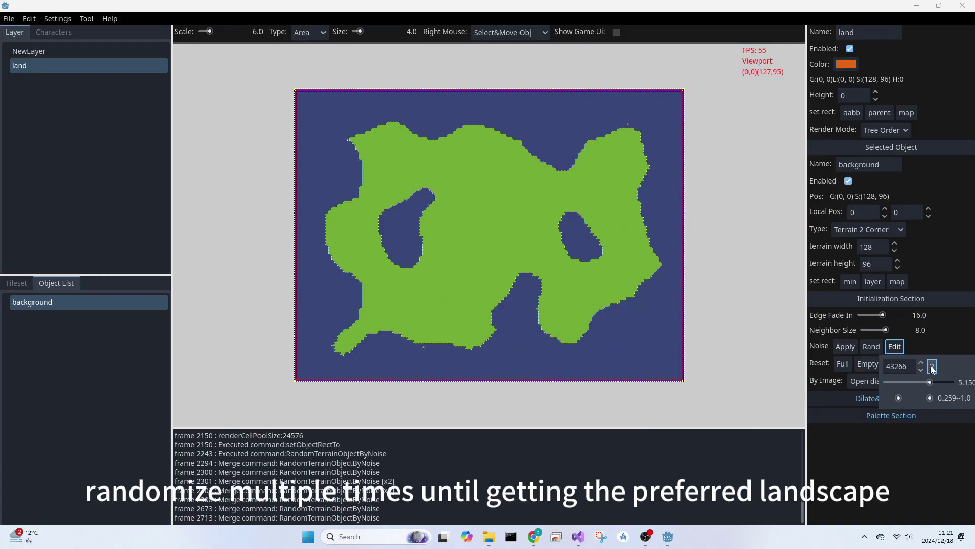
{"action": "left_click", "coordinate": [933, 366]}
{"action": "left_click", "coordinate": [933, 367]}
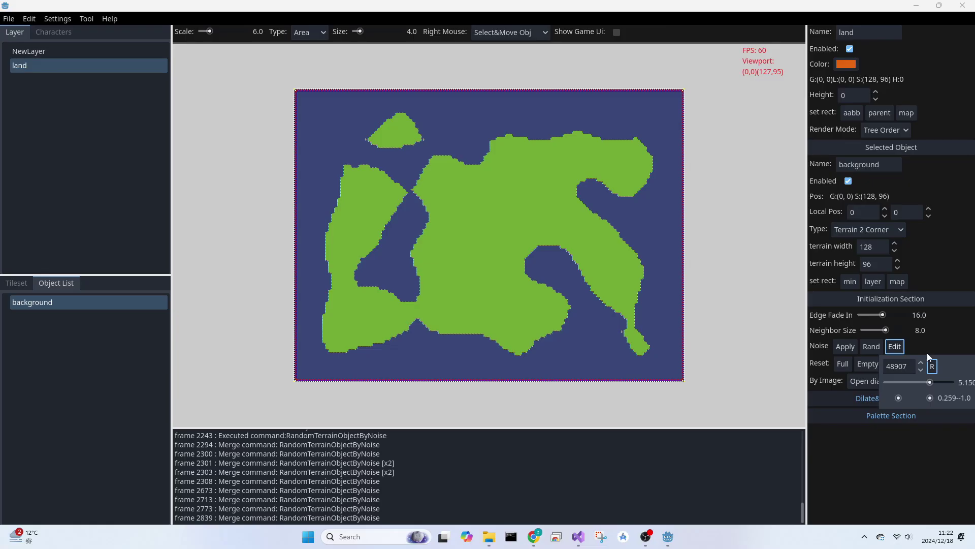
{"action": "left_click", "coordinate": [933, 367]}
{"action": "left_click", "coordinate": [933, 367]}
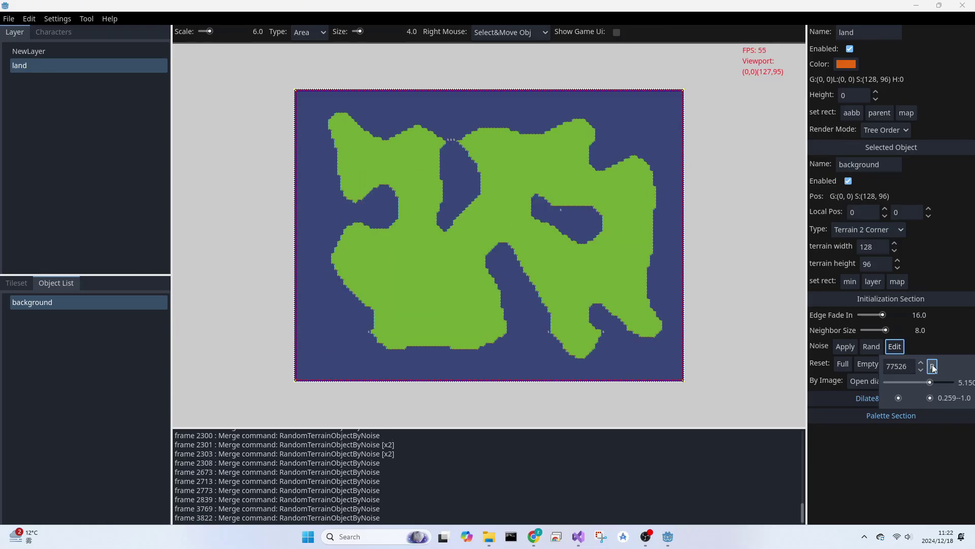
{"action": "left_click", "coordinate": [932, 367]}
{"action": "left_click", "coordinate": [933, 367]}
{"action": "left_click", "coordinate": [933, 366]}
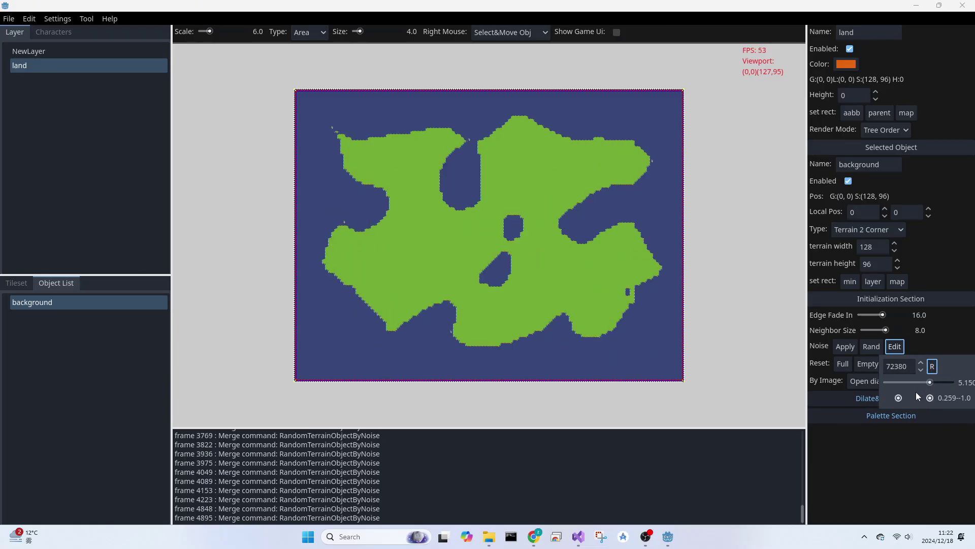
{"action": "left_click", "coordinate": [932, 366]}
{"action": "left_click_drag", "start_coordinate": [898, 398], "coordinate": [902, 402]}
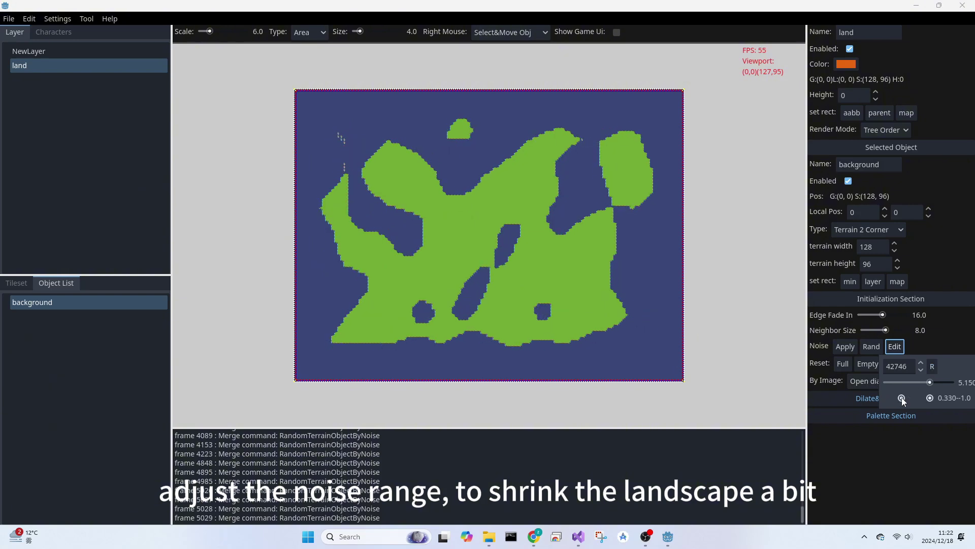
{"action": "left_click", "coordinate": [932, 367]}
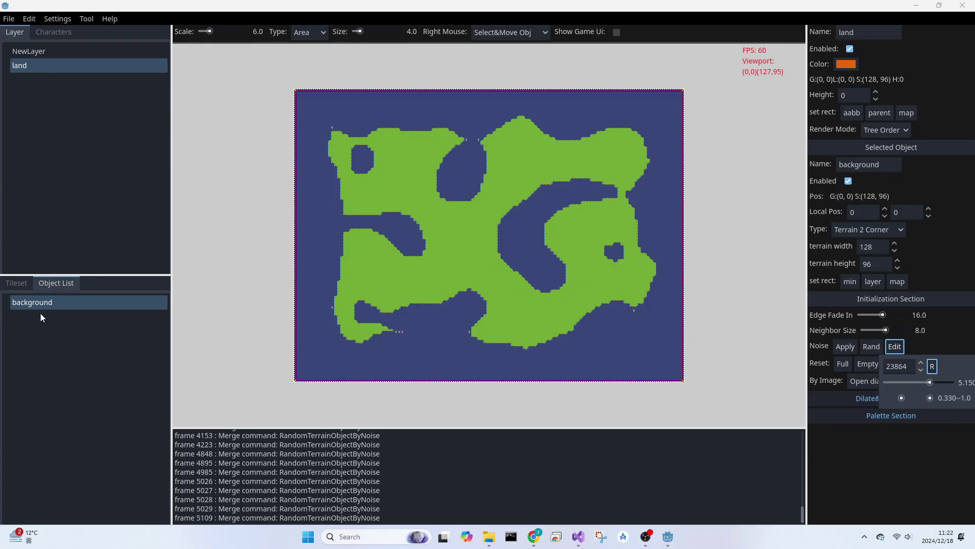
- Add a new layer named beach and place it directly before the land layer
{"action": "right_click", "coordinate": [19, 88]}
{"action": "left_click", "coordinate": [50, 95]}
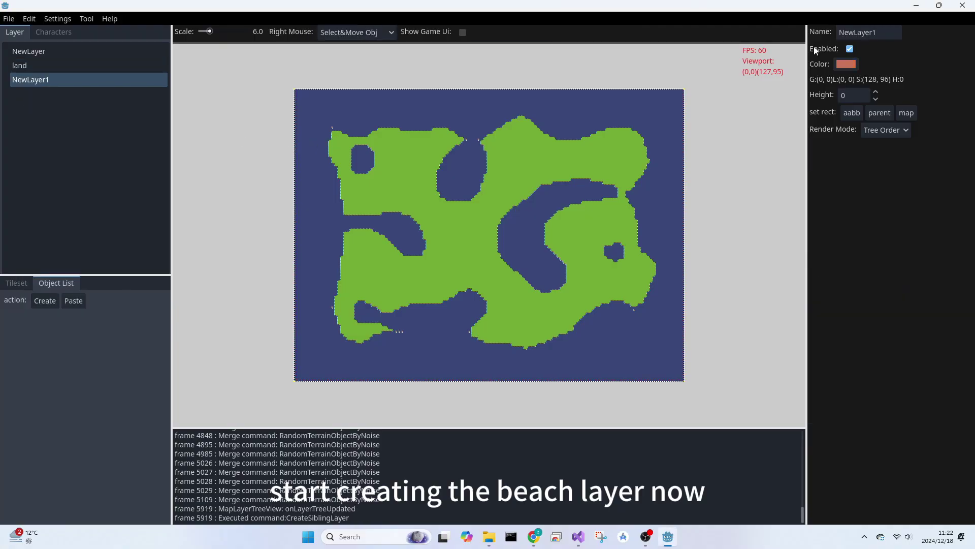
{"action": "double_click", "coordinate": [850, 33]}
{"action": "type", "text": "beach"}
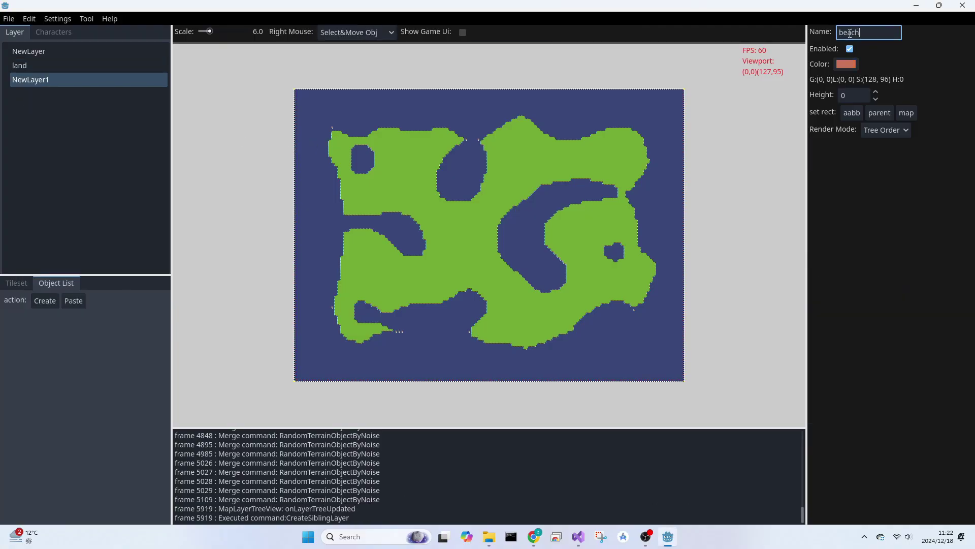
{"action": "key", "text": "Return"}
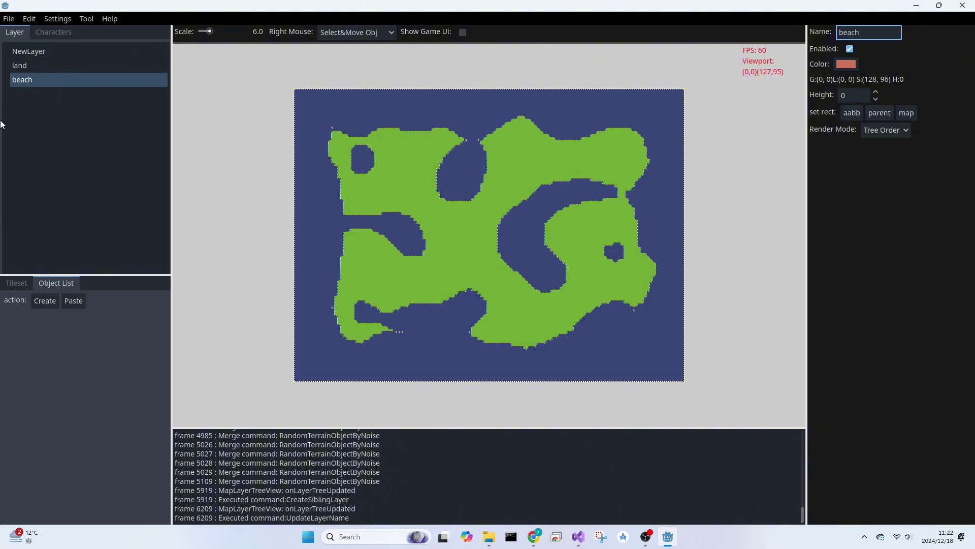
{"action": "left_click_drag", "start_coordinate": [15, 79], "coordinate": [20, 60]}
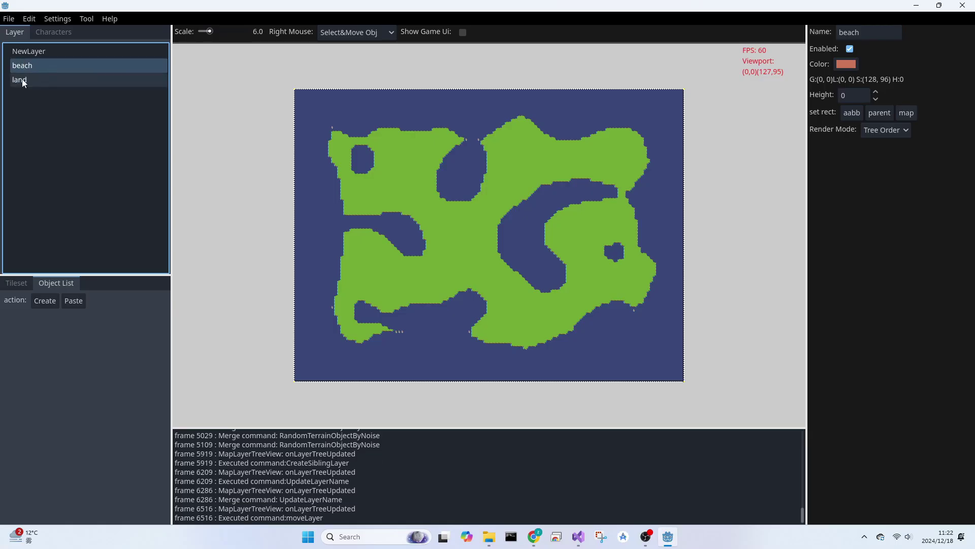
- Create a 4 by 4 Terrain 2 Corner object named sand from the yellow sand tiles on the beach layer
{"action": "left_click", "coordinate": [36, 303]}
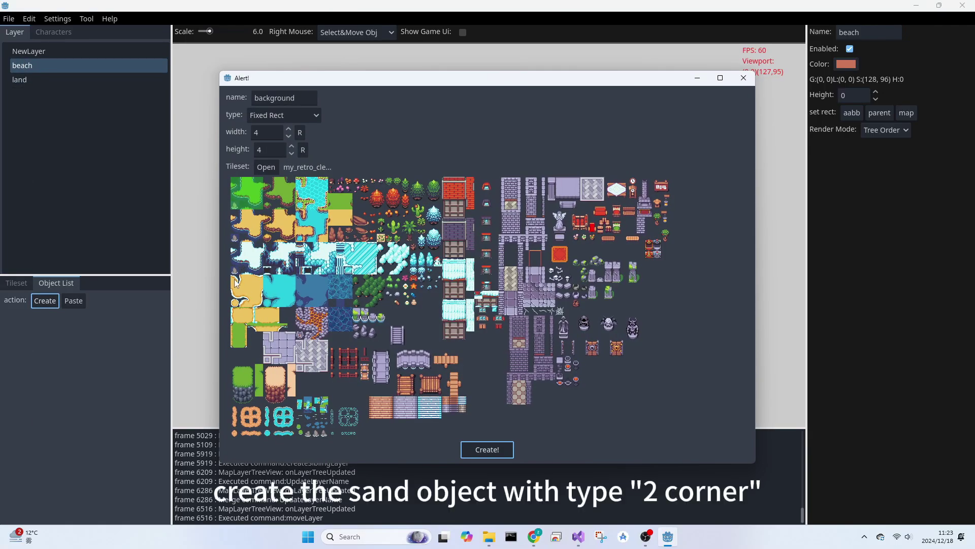
{"action": "left_click", "coordinate": [289, 120]}
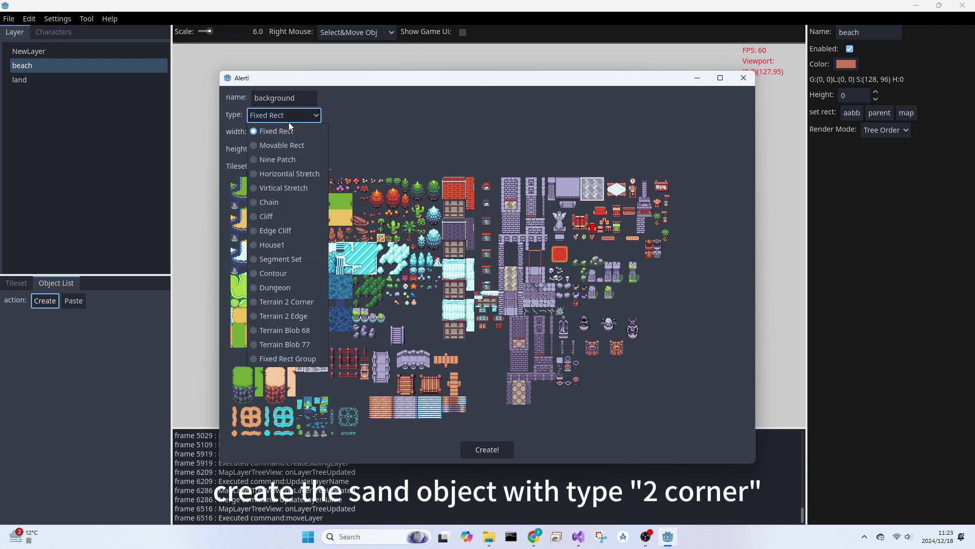
{"action": "left_click", "coordinate": [285, 301]}
{"action": "double_click", "coordinate": [288, 100]}
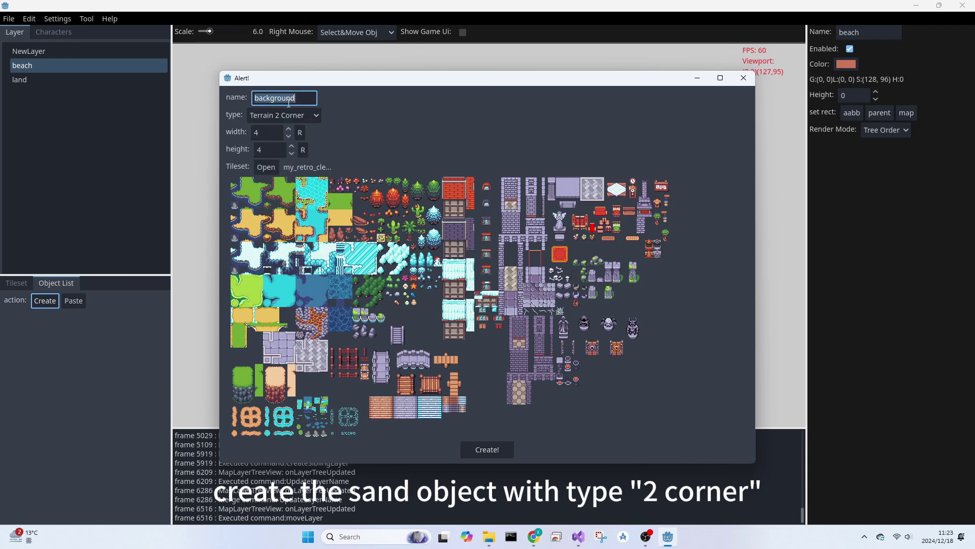
{"action": "type", "text": "sand"}
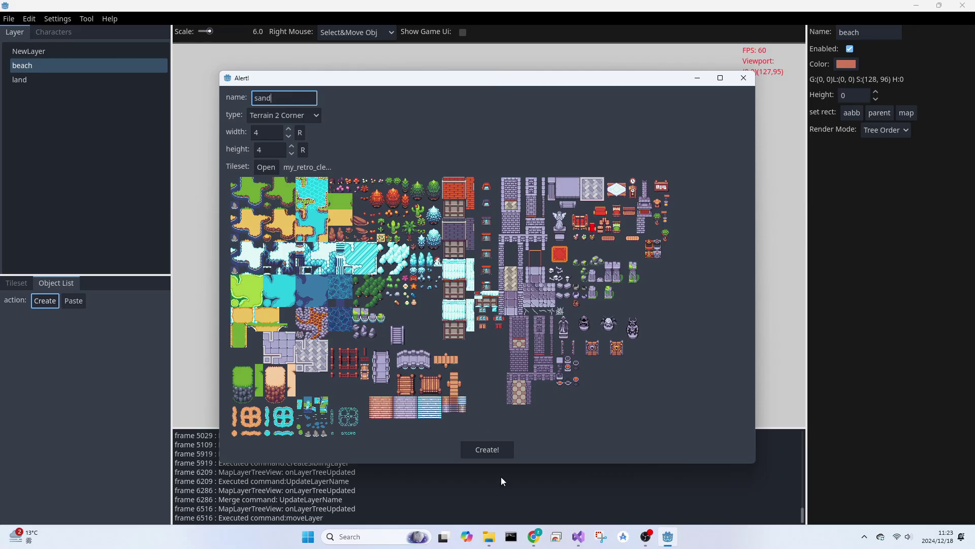
{"action": "left_click", "coordinate": [487, 449]}
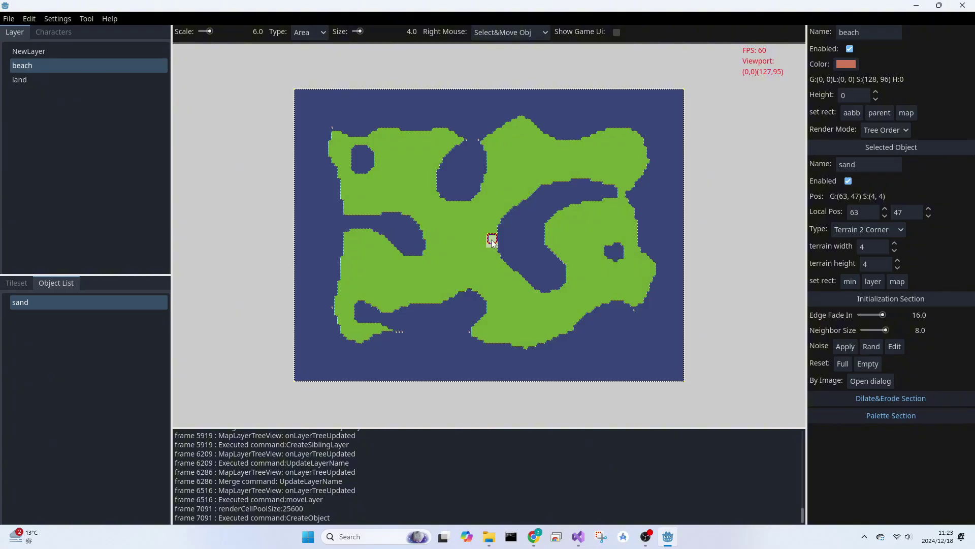
- Set the right-mouse mode to Move Object and move the sand object to local position 58, 53
{"action": "left_click", "coordinate": [505, 31]}
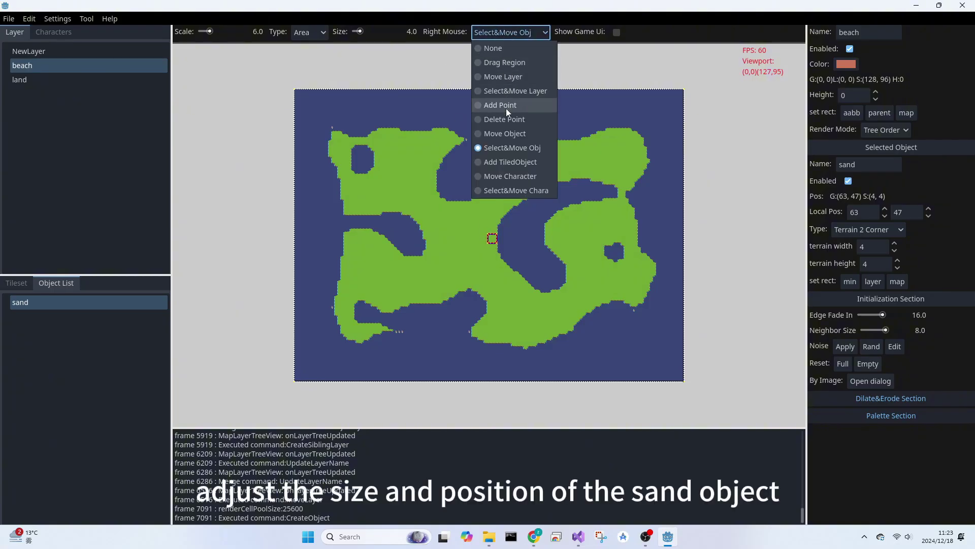
{"action": "left_click", "coordinate": [506, 133]}
{"action": "right_click_drag", "start_coordinate": [492, 239], "coordinate": [477, 260]}
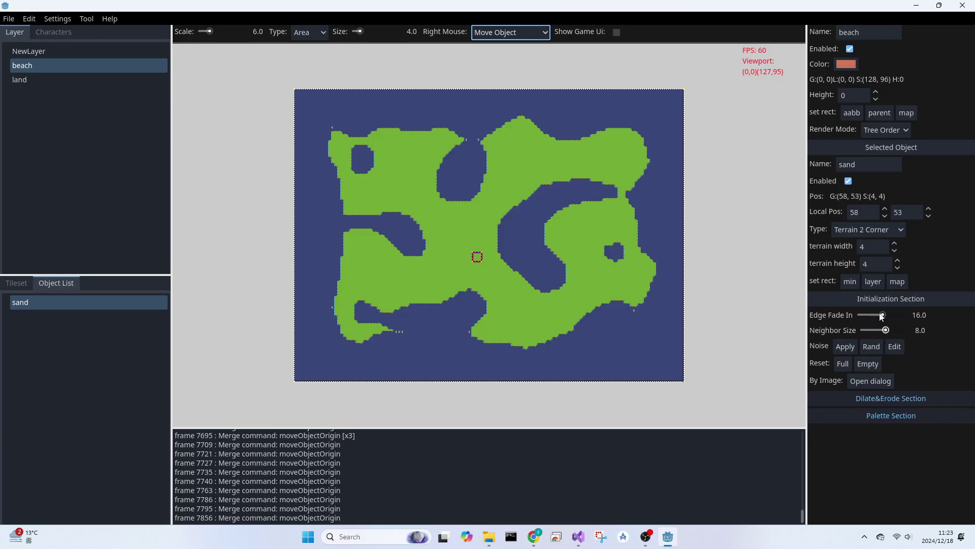
- Resize the sand terrain to 70 wide and 40 high, and shift it to local position 57, 52
{"action": "left_click", "coordinate": [870, 247]}
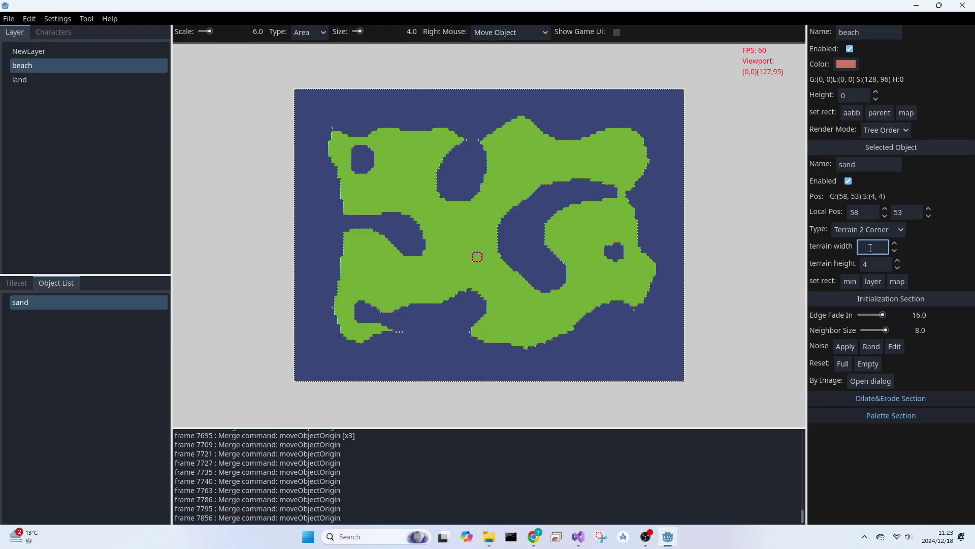
{"action": "type", "text": "60"}
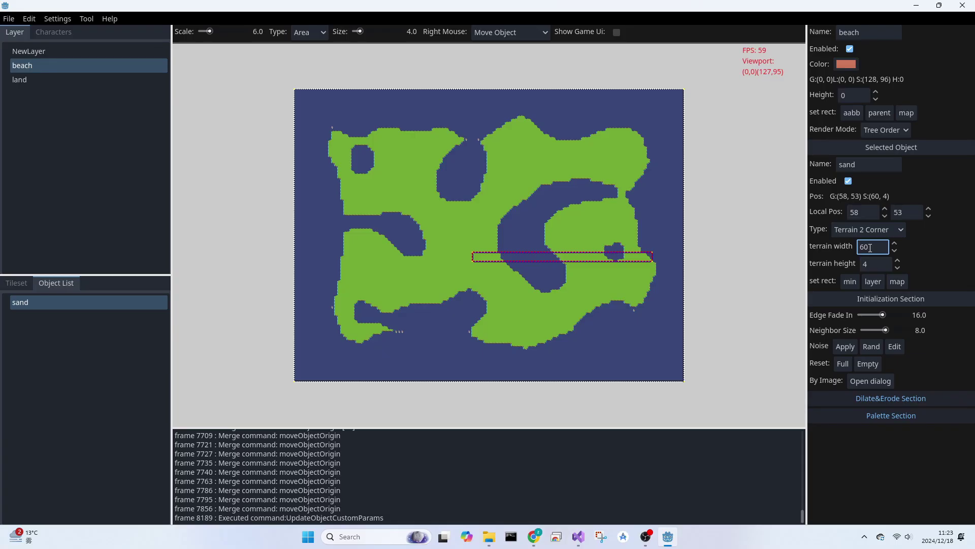
{"action": "double_click", "coordinate": [870, 248]}
{"action": "type", "text": "70"}
{"action": "left_click", "coordinate": [860, 265]}
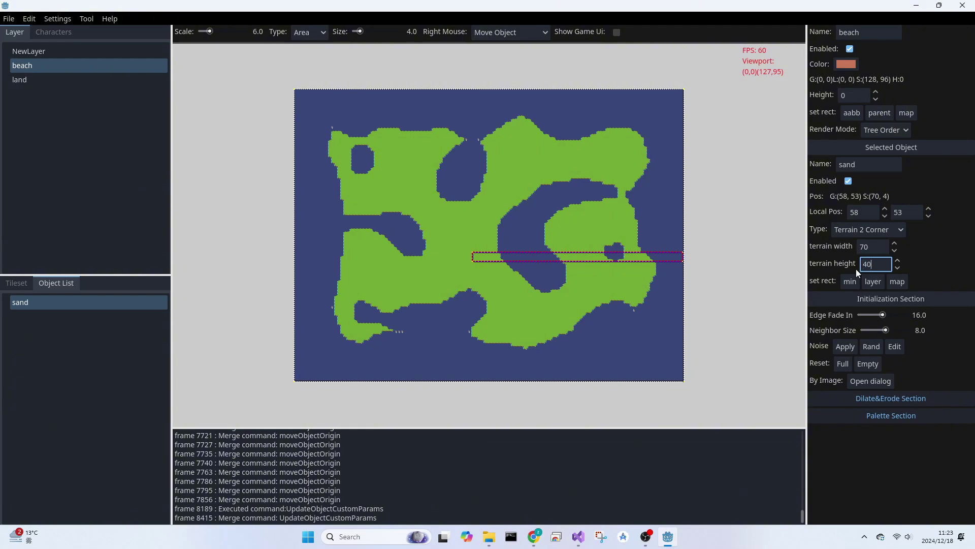
{"action": "type", "text": "0"}
{"action": "key", "text": "Return"}
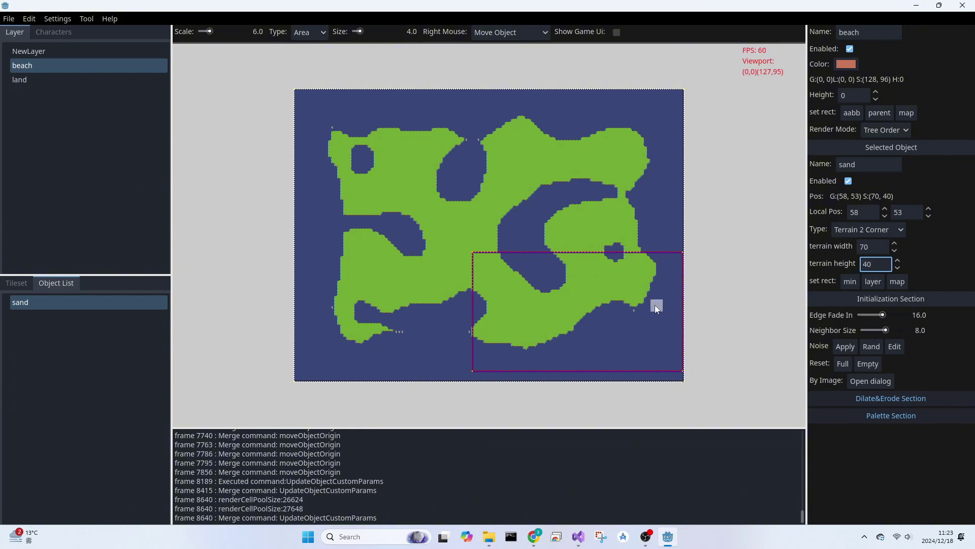
{"action": "right_click_drag", "start_coordinate": [572, 305], "coordinate": [559, 303]}
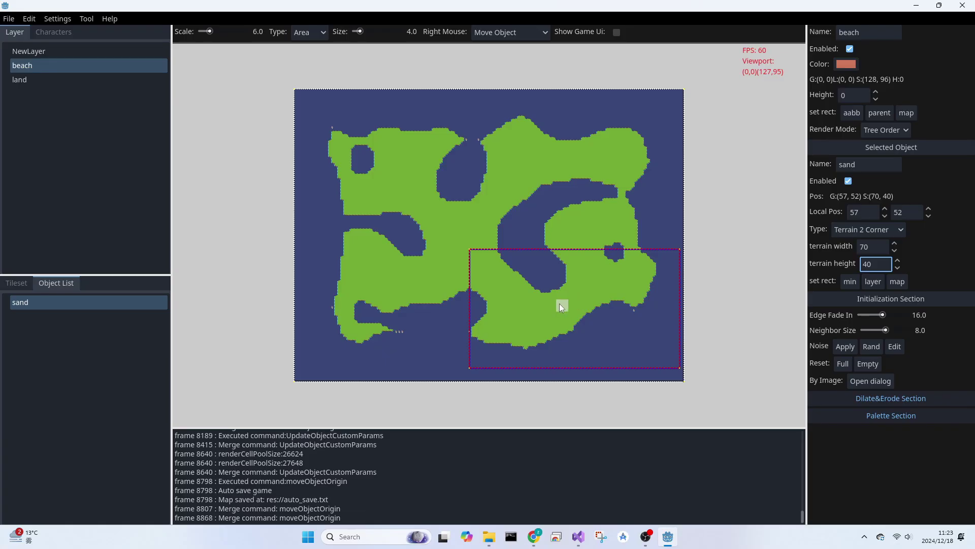
- Generate the sand terrain from noise, setting the noise value to 5.449 and the range to 0.100–1.0
{"action": "left_click", "coordinate": [901, 349]}
{"action": "left_click", "coordinate": [930, 382]}
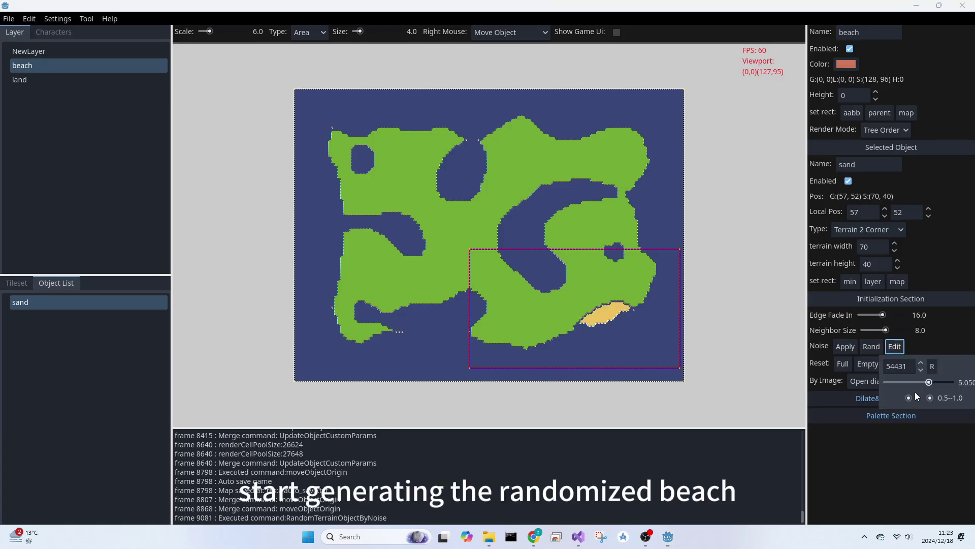
{"action": "left_click_drag", "start_coordinate": [909, 398], "coordinate": [934, 384]}
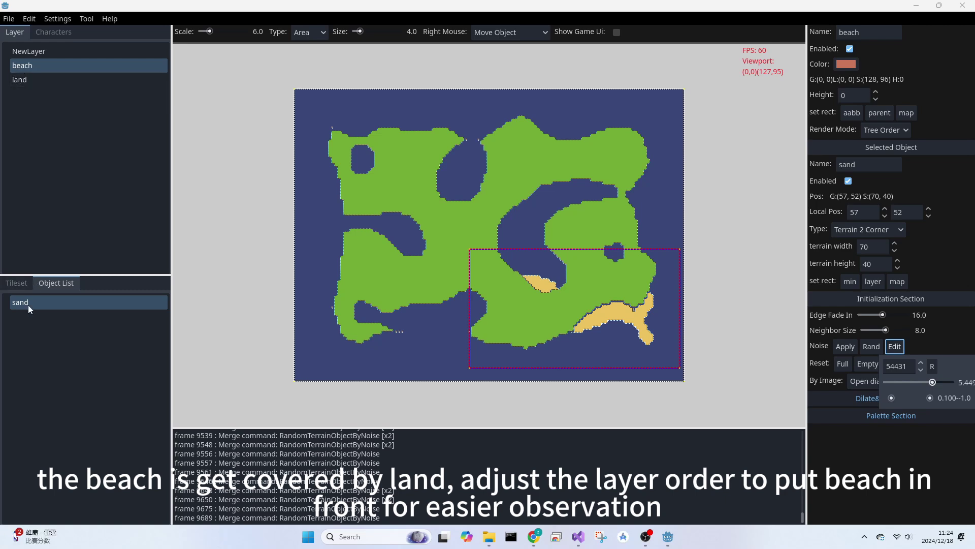
- Place the beach layer directly after the land layer and re-randomize the sand's noise until the seed is 93897
{"action": "left_click", "coordinate": [20, 82]}
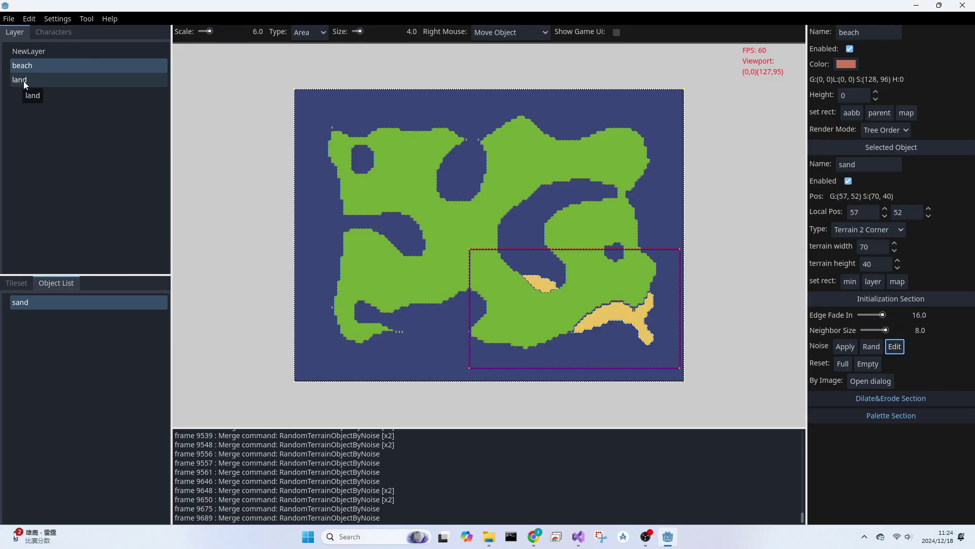
{"action": "left_click_drag", "start_coordinate": [22, 67], "coordinate": [21, 92]}
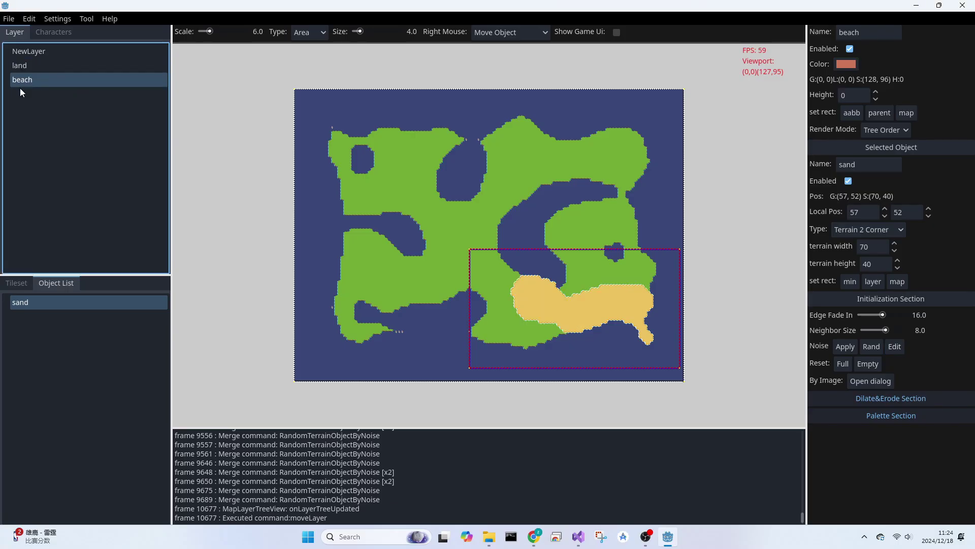
{"action": "left_click", "coordinate": [871, 349]}
{"action": "left_click", "coordinate": [893, 348]}
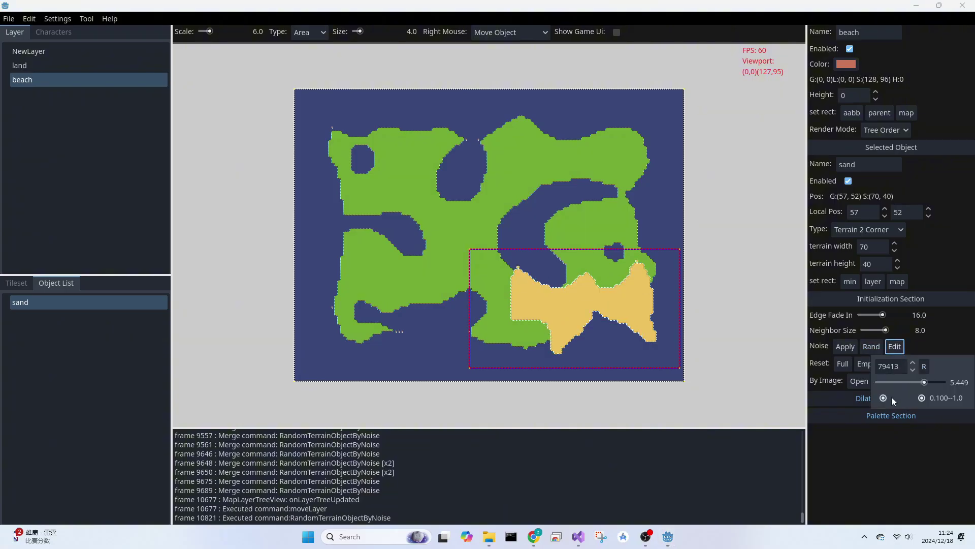
{"action": "left_click_drag", "start_coordinate": [884, 398], "coordinate": [883, 398]}
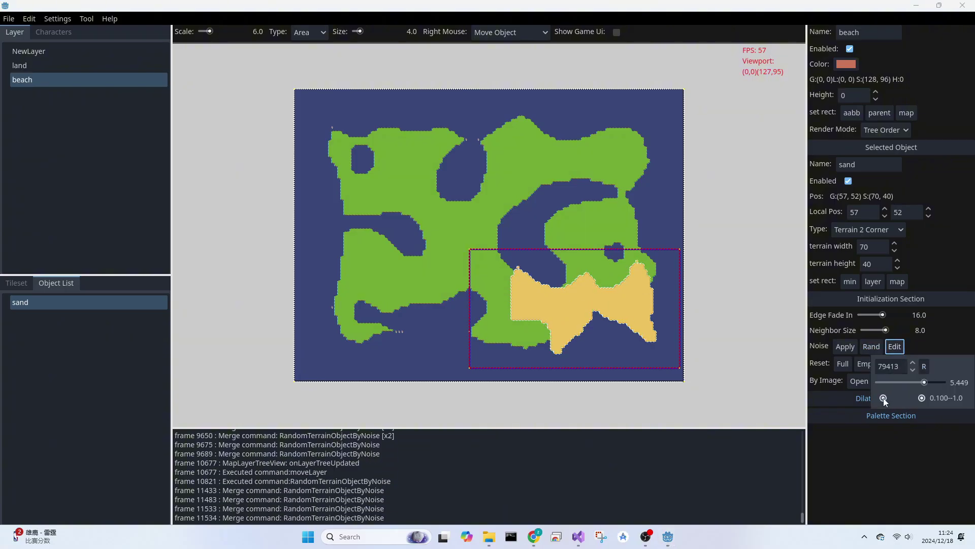
{"action": "left_click", "coordinate": [924, 366]}
{"action": "left_click", "coordinate": [924, 366]}
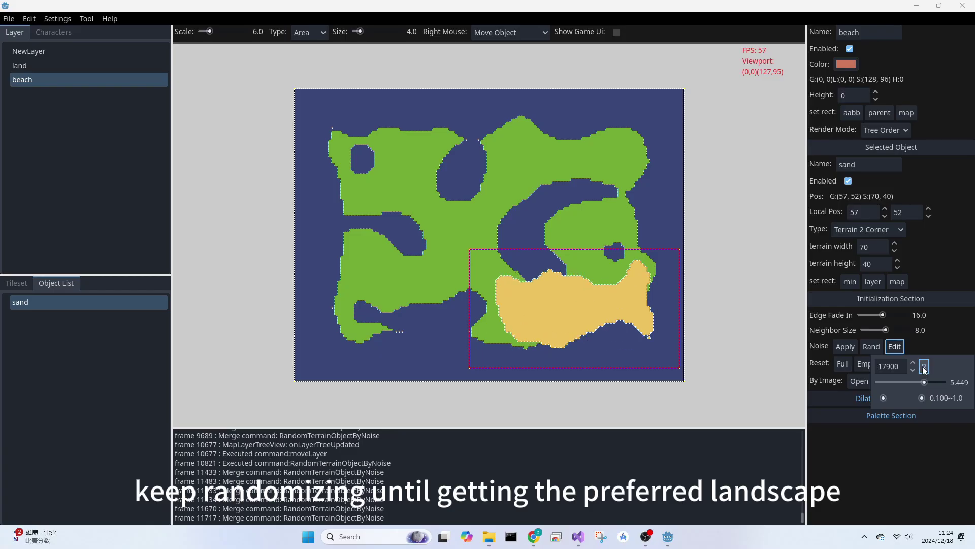
{"action": "left_click", "coordinate": [924, 367]}
{"action": "left_click", "coordinate": [924, 366]}
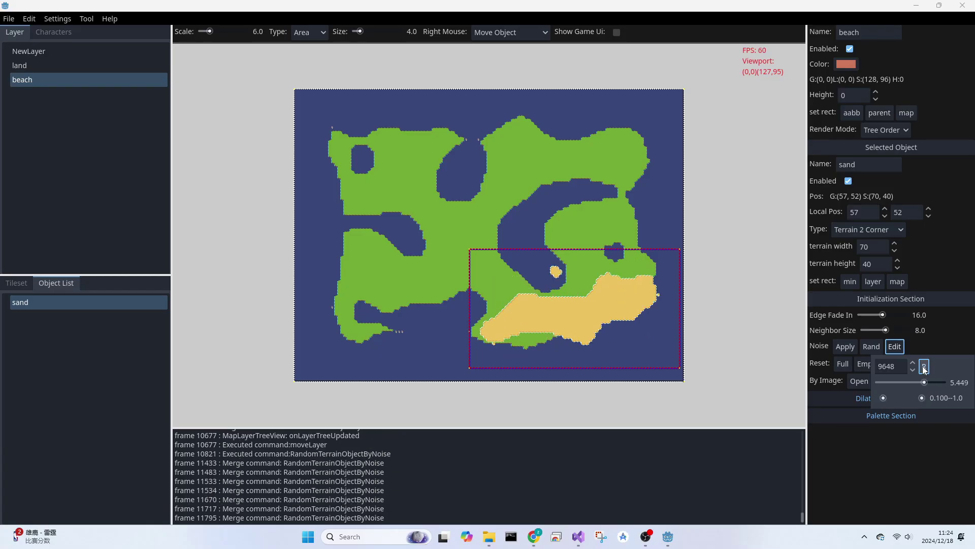
{"action": "left_click", "coordinate": [924, 366]}
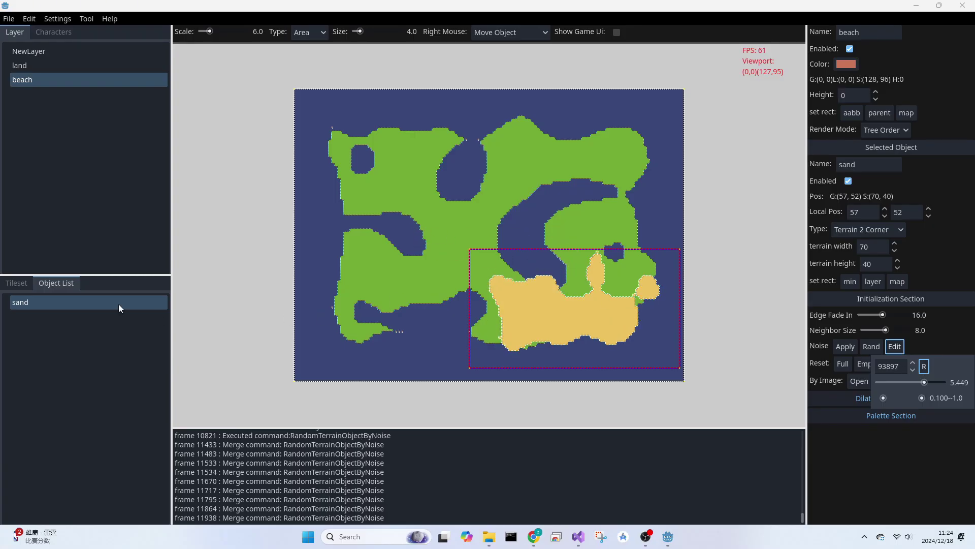
- Rename the background object on the land layer to land
{"action": "left_click", "coordinate": [35, 61]}
{"action": "right_click", "coordinate": [36, 61]}
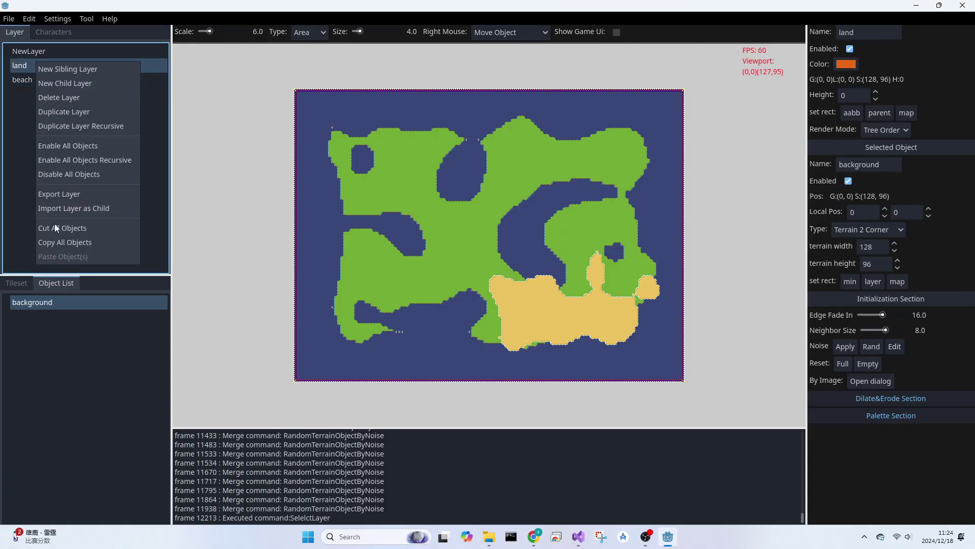
{"action": "left_click", "coordinate": [29, 303]}
{"action": "left_click", "coordinate": [29, 305]}
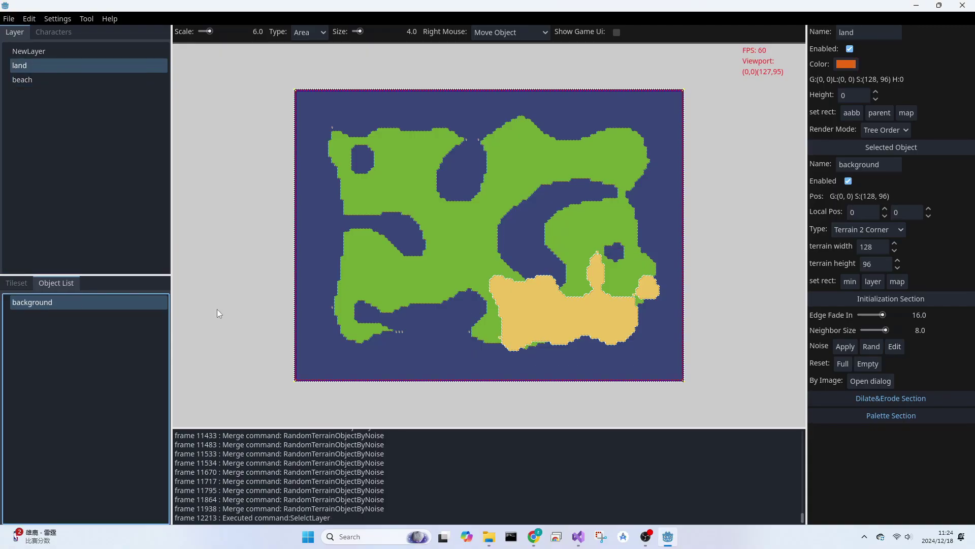
{"action": "double_click", "coordinate": [863, 171]}
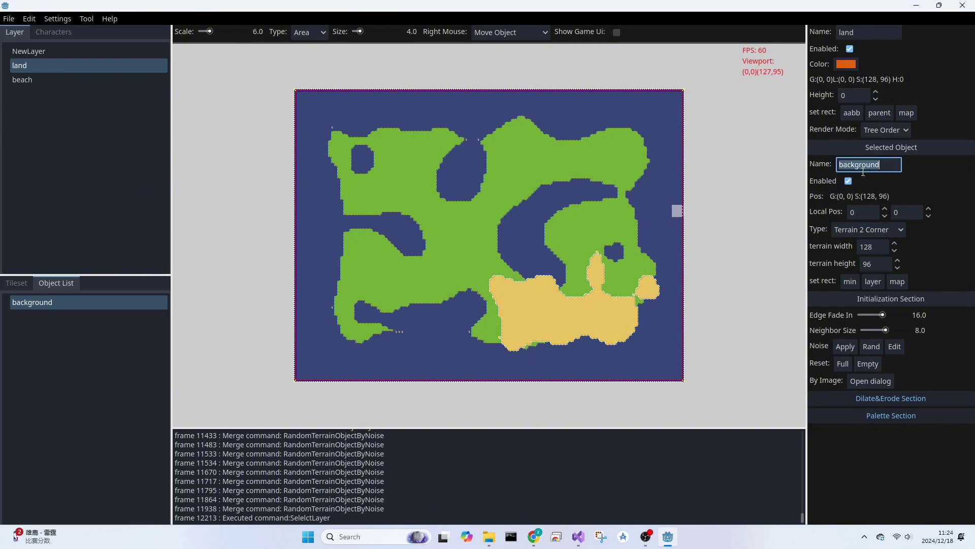
{"action": "type", "text": "ladn"}
{"action": "key", "text": "Return"}
{"action": "key", "text": "BackSpace"}
{"action": "key", "text": "BackSpace"}
{"action": "type", "text": "d"}
{"action": "key", "text": "BackSpace"}
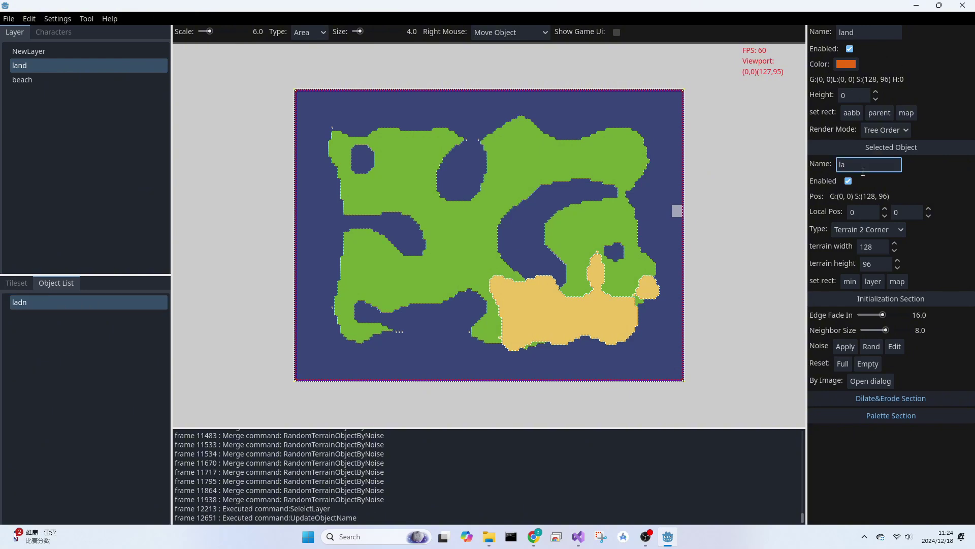
{"action": "type", "text": "nd"}
{"action": "key", "text": "Return"}
- Bitwise-subtract the sand object from the land object, and move the beach layer back before the land layer
{"action": "right_click", "coordinate": [19, 303]}
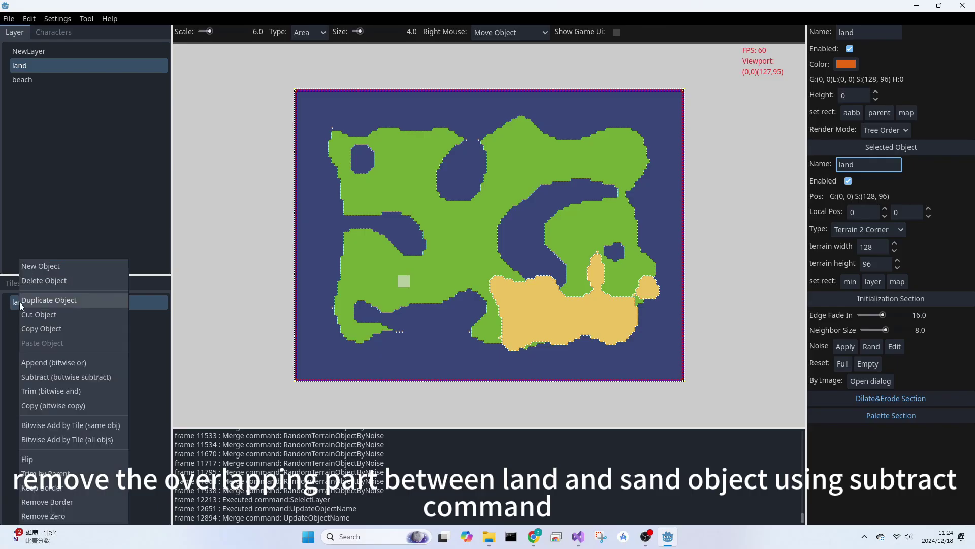
{"action": "left_click", "coordinate": [41, 380]}
{"action": "left_click", "coordinate": [432, 113]}
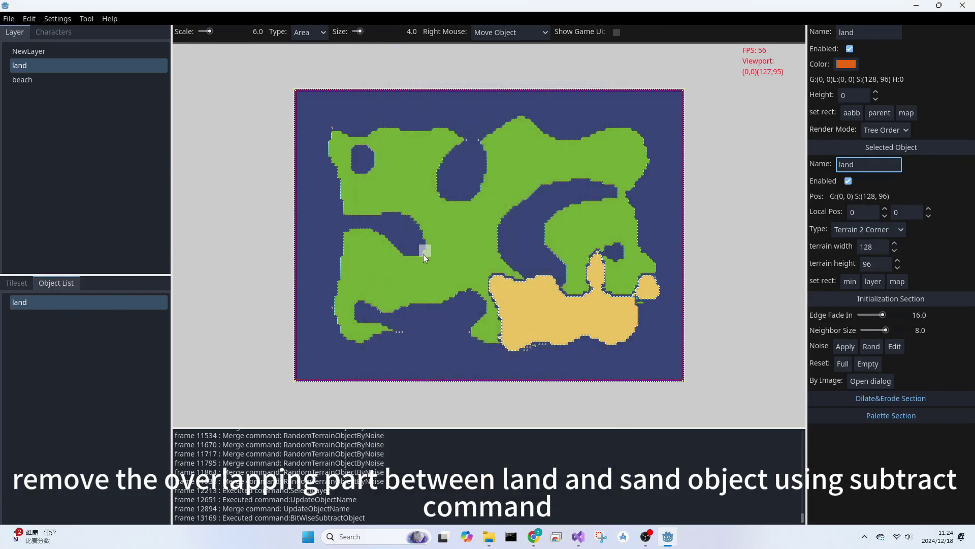
{"action": "scroll", "coordinate": [526, 313], "scroll_direction": "up", "scroll_amount": 4}
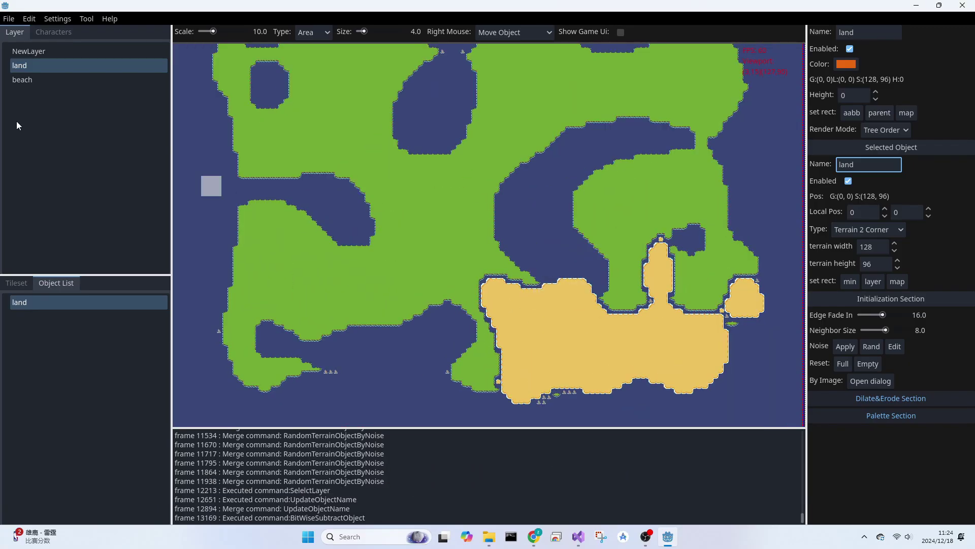
{"action": "left_click_drag", "start_coordinate": [23, 81], "coordinate": [17, 63]}
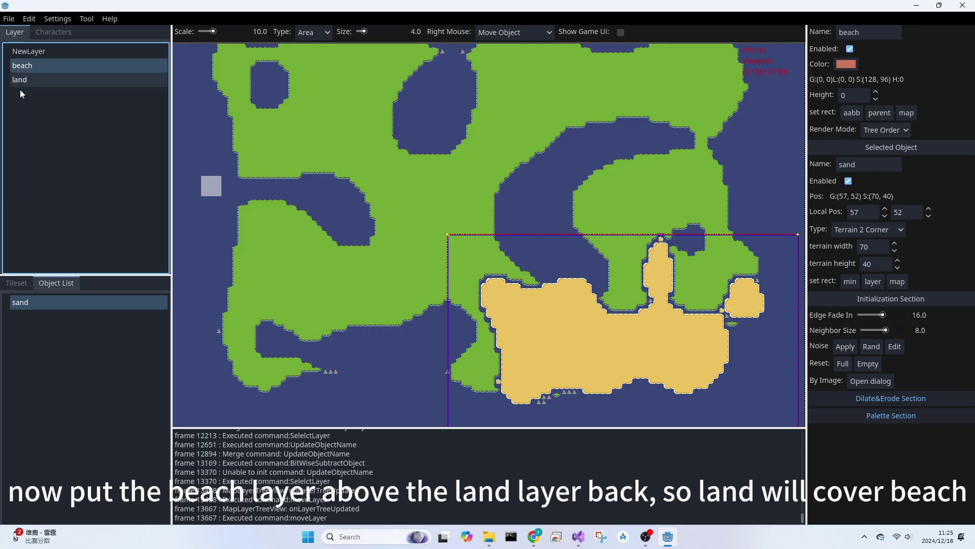
- Erase the narrow sand spur that reaches north between the land areas, using the Eraser brush on the beach layer
{"action": "scroll", "coordinate": [533, 308], "scroll_direction": "up", "scroll_amount": 4}
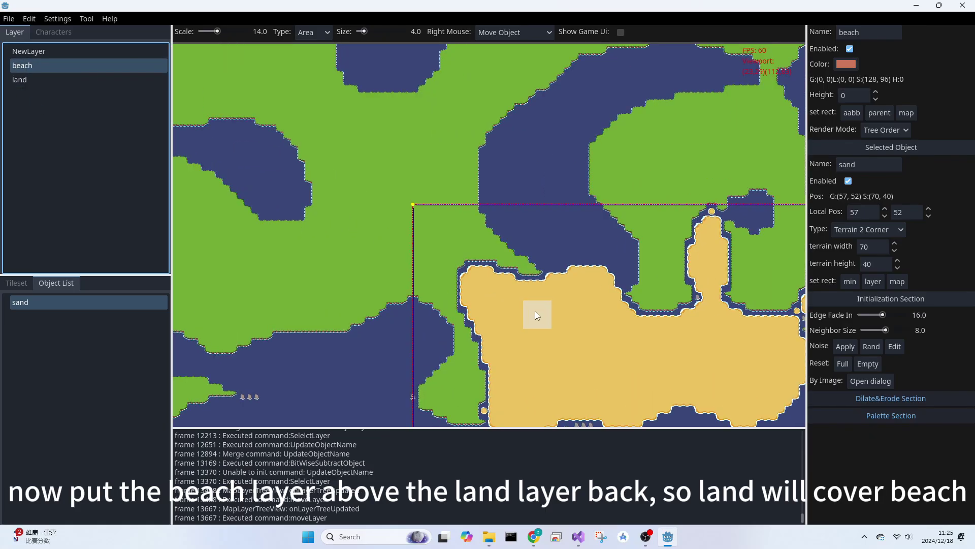
{"action": "middle_click_drag", "start_coordinate": [595, 342], "coordinate": [499, 285]}
{"action": "scroll", "coordinate": [500, 286], "scroll_direction": "down", "scroll_amount": 2}
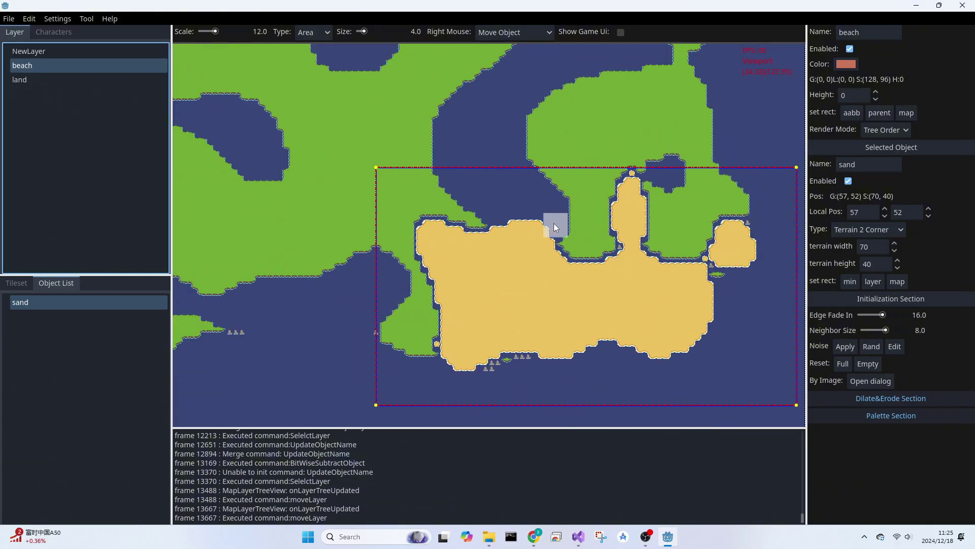
{"action": "left_click", "coordinate": [313, 32]}
{"action": "left_click", "coordinate": [309, 66]}
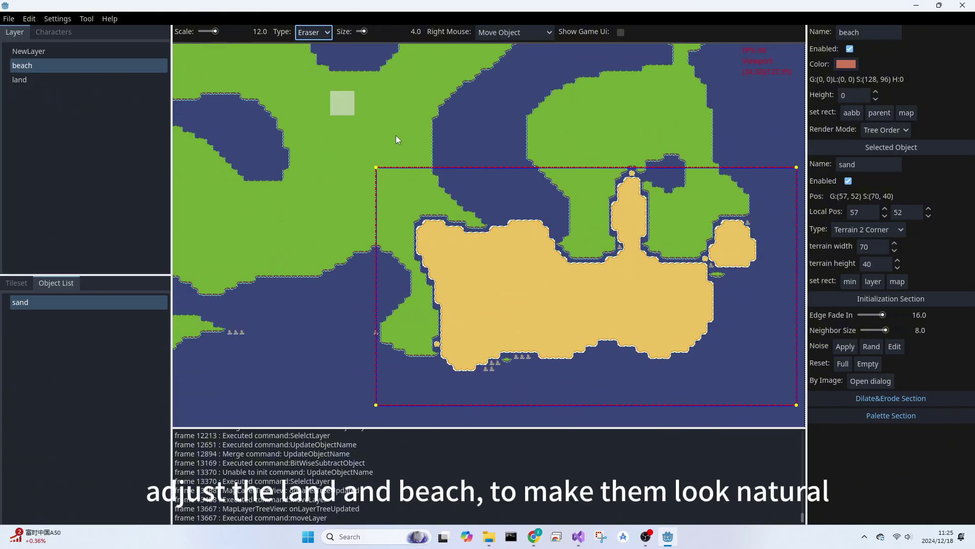
{"action": "left_click", "coordinate": [631, 199]}
{"action": "mouse_move", "coordinate": [630, 195]}
{"action": "left_mouse_down"}
{"action": "mouse_move", "coordinate": [615, 195]}
{"action": "mouse_move", "coordinate": [618, 218]}
{"action": "mouse_move", "coordinate": [638, 232]}
{"action": "mouse_move", "coordinate": [626, 237]}
{"action": "left_mouse_up"}
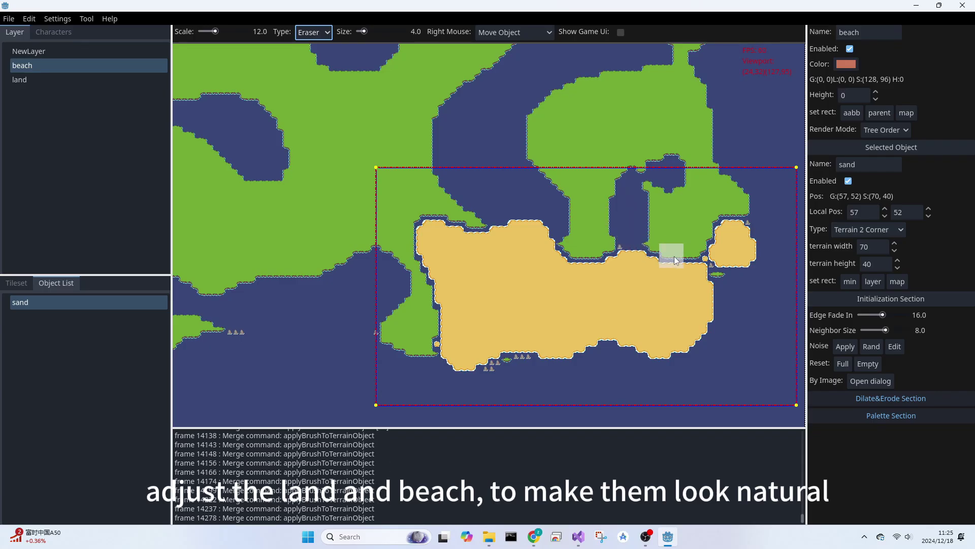
- Paint sand with the Area brush along the beach's northeast edge to join it to the small sand islet
{"action": "scroll", "coordinate": [693, 282], "scroll_direction": "up", "scroll_amount": 2}
{"action": "left_click", "coordinate": [648, 254]}
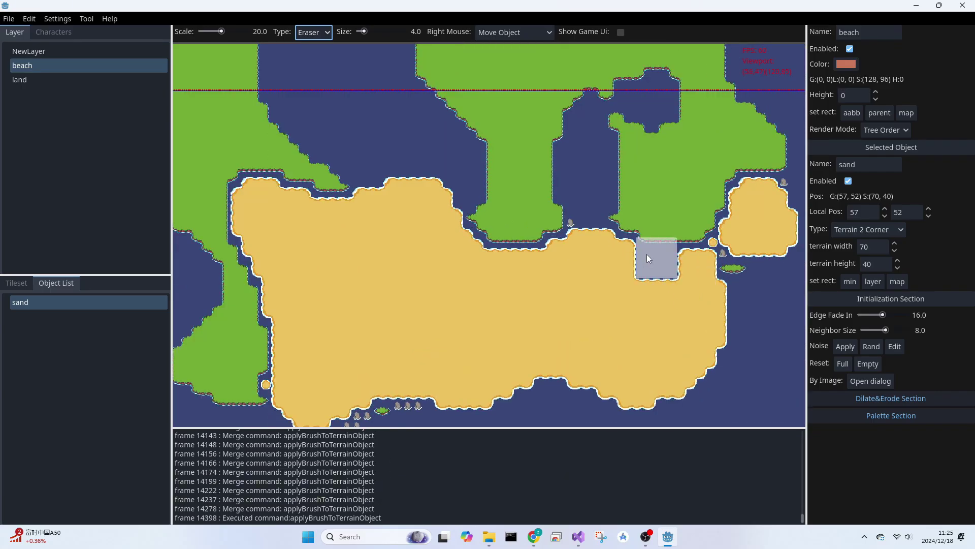
{"action": "left_click", "coordinate": [320, 33]}
{"action": "left_click", "coordinate": [310, 89]}
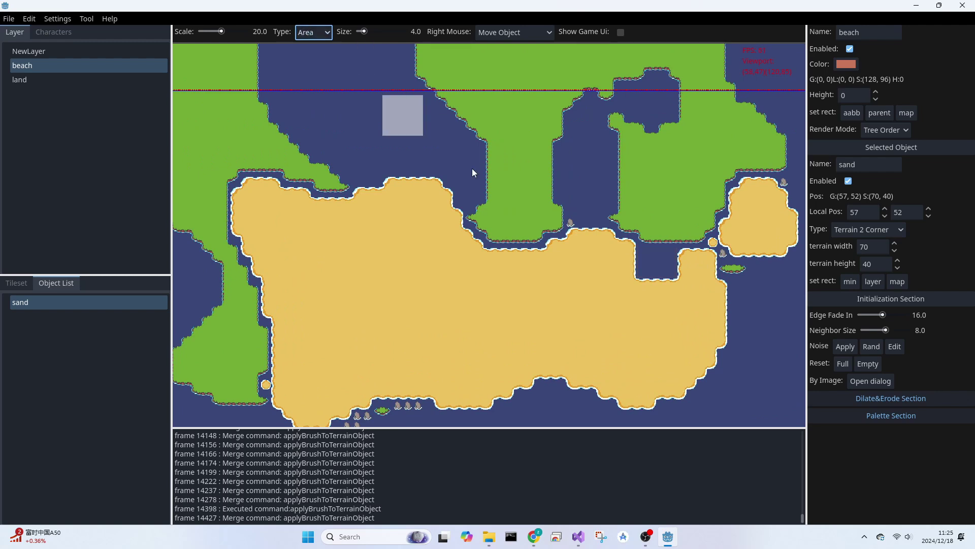
{"action": "mouse_move", "coordinate": [658, 270]}
{"action": "left_mouse_down"}
{"action": "mouse_move", "coordinate": [650, 255]}
{"action": "mouse_move", "coordinate": [707, 256]}
{"action": "left_mouse_up"}
{"action": "mouse_move", "coordinate": [724, 255]}
{"action": "left_mouse_down"}
{"action": "mouse_move", "coordinate": [736, 255]}
{"action": "mouse_move", "coordinate": [690, 248]}
{"action": "mouse_move", "coordinate": [687, 215]}
{"action": "left_mouse_up"}
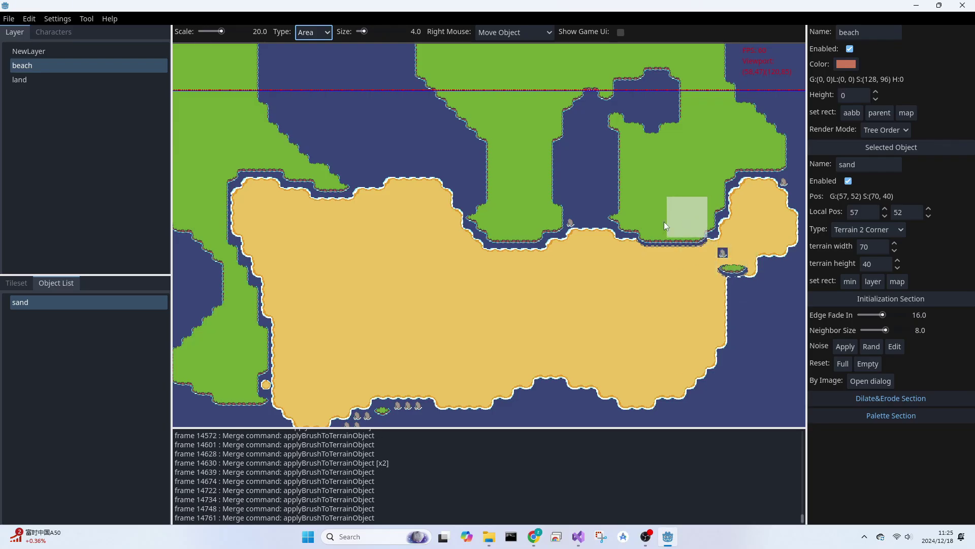
- Erase the stray land tiles overlapping the eastern end of the beach, using the Eraser brush on the land layer
{"action": "left_click", "coordinate": [25, 79]}
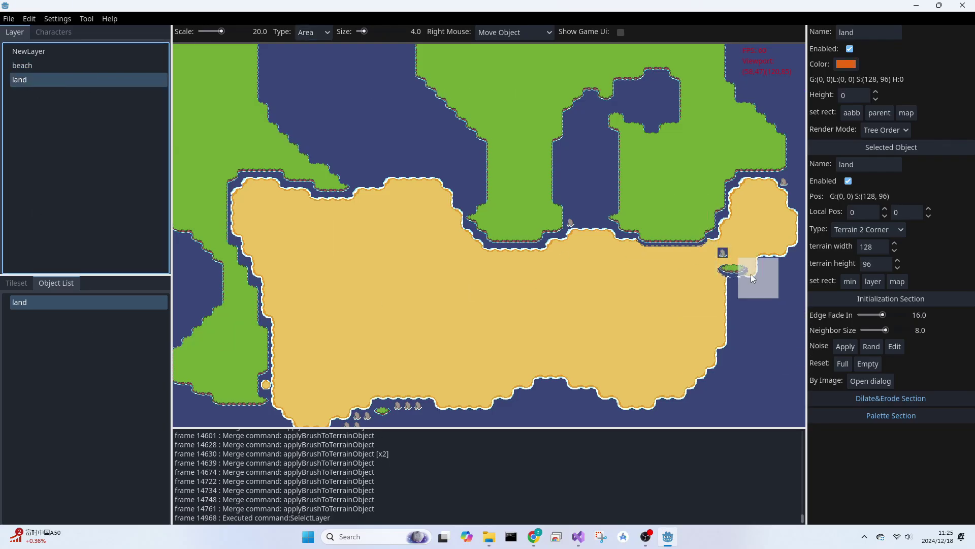
{"action": "left_click", "coordinate": [318, 37]}
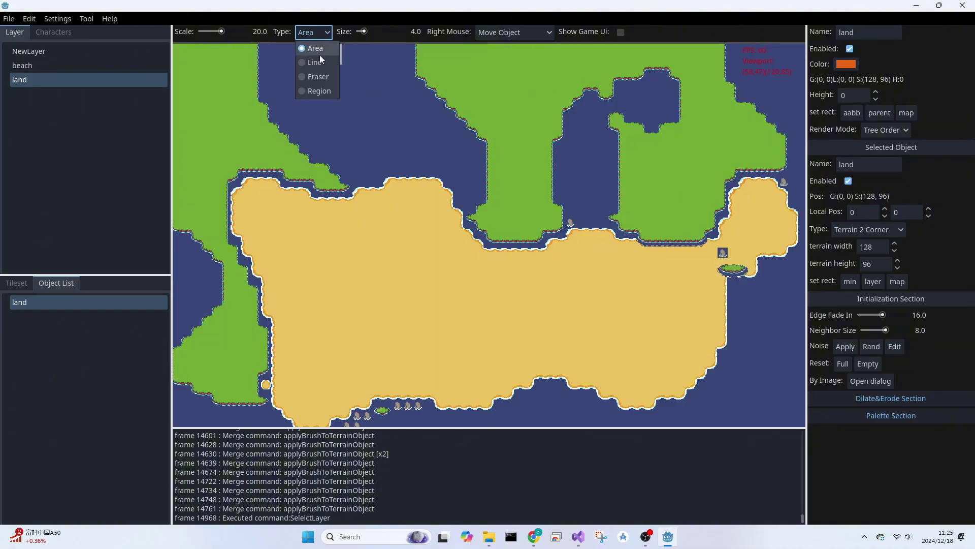
{"action": "left_click", "coordinate": [320, 67]}
{"action": "mouse_move", "coordinate": [758, 278]}
{"action": "left_mouse_down"}
{"action": "mouse_move", "coordinate": [731, 263]}
{"action": "mouse_move", "coordinate": [739, 254]}
{"action": "left_mouse_up"}
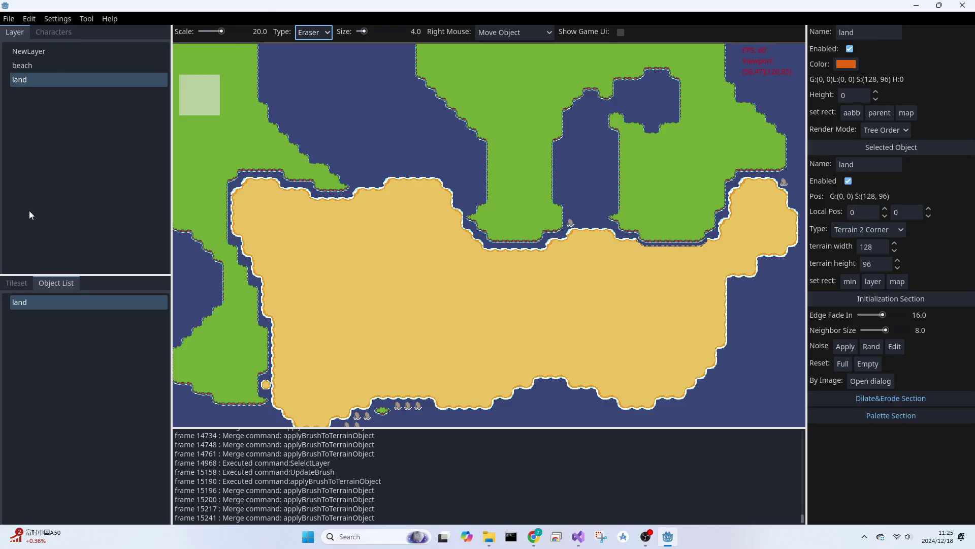
- Reshape the beach's upper edge below the middle land peninsula, painting sand up to the land with the Area brush
{"action": "left_click", "coordinate": [60, 67]}
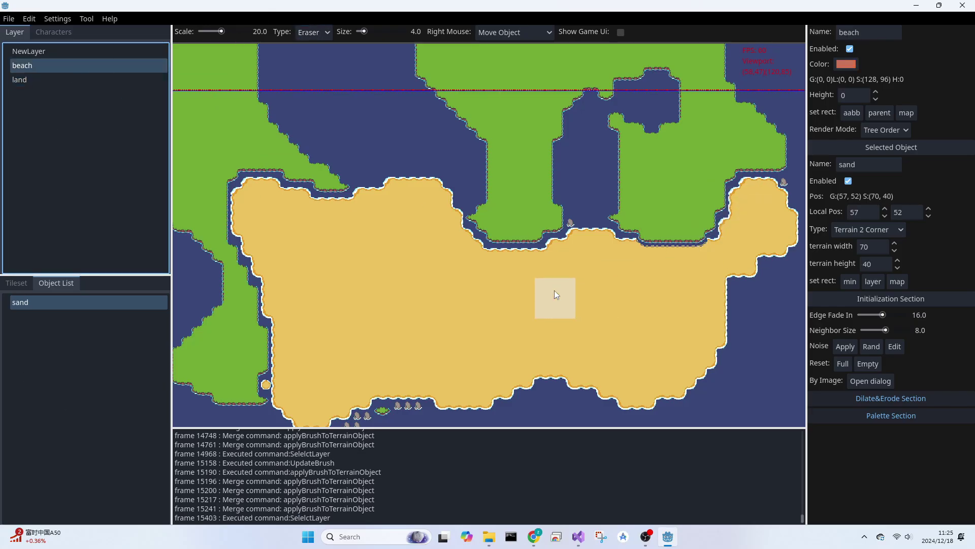
{"action": "mouse_move", "coordinate": [537, 259]}
{"action": "left_mouse_down"}
{"action": "mouse_move", "coordinate": [523, 252]}
{"action": "mouse_move", "coordinate": [536, 263]}
{"action": "mouse_move", "coordinate": [492, 278]}
{"action": "left_mouse_up"}
{"action": "left_click", "coordinate": [314, 32]}
{"action": "left_click", "coordinate": [310, 90]}
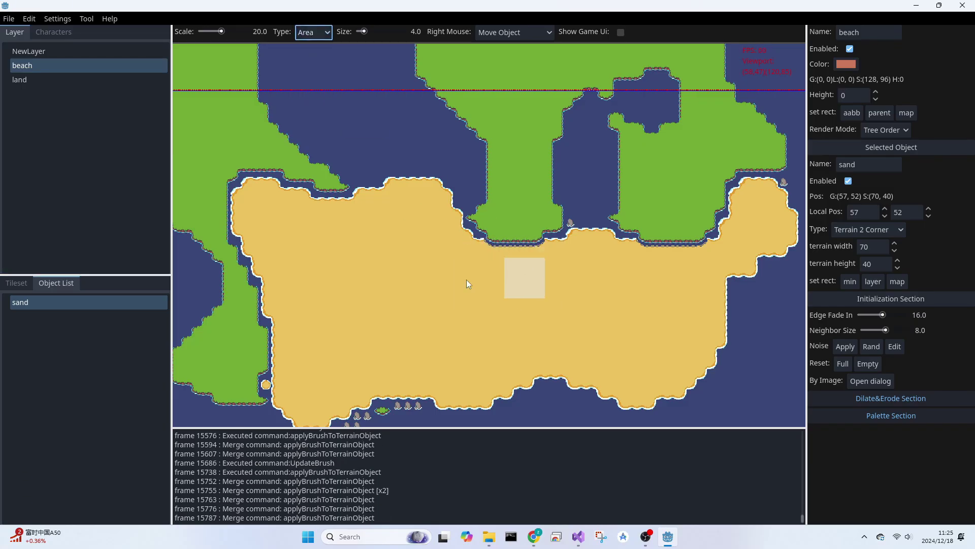
- Erase the land spit above the beach's northwest corner and the land strip along its west side on the land layer
{"action": "scroll", "coordinate": [466, 280], "scroll_direction": "down", "scroll_amount": 1}
{"action": "middle_click_drag", "start_coordinate": [328, 301], "coordinate": [436, 298]}
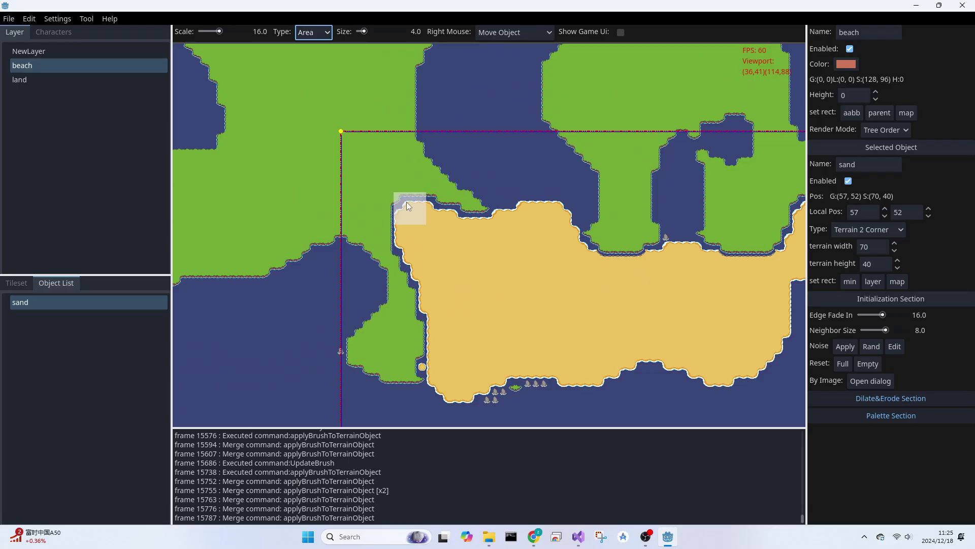
{"action": "left_click", "coordinate": [314, 33]}
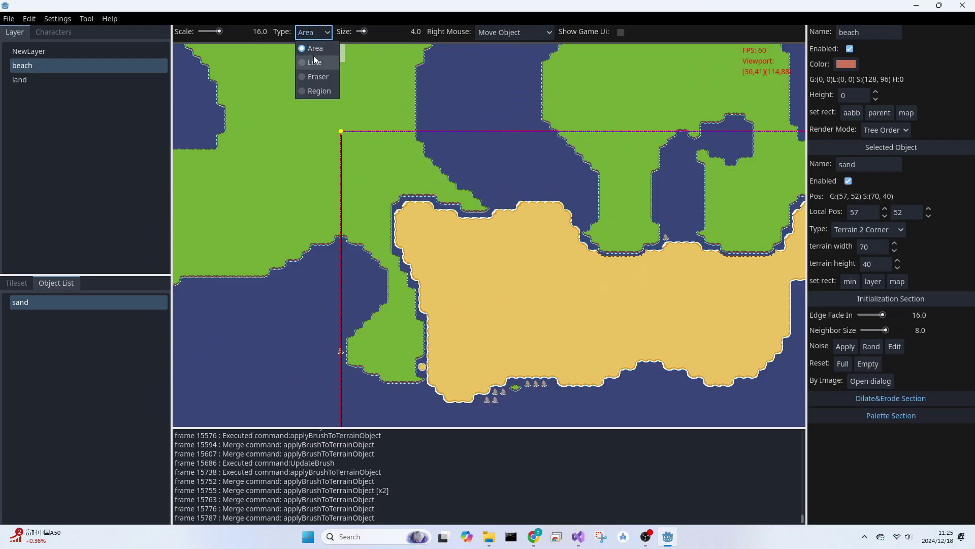
{"action": "left_click", "coordinate": [19, 81]}
{"action": "left_click", "coordinate": [19, 80]}
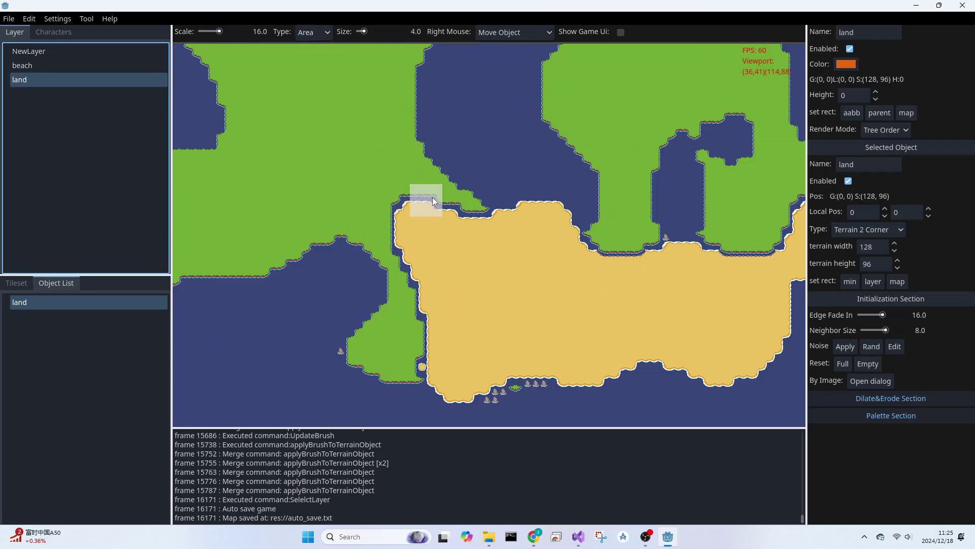
{"action": "left_click", "coordinate": [313, 33]}
{"action": "left_click", "coordinate": [314, 77]}
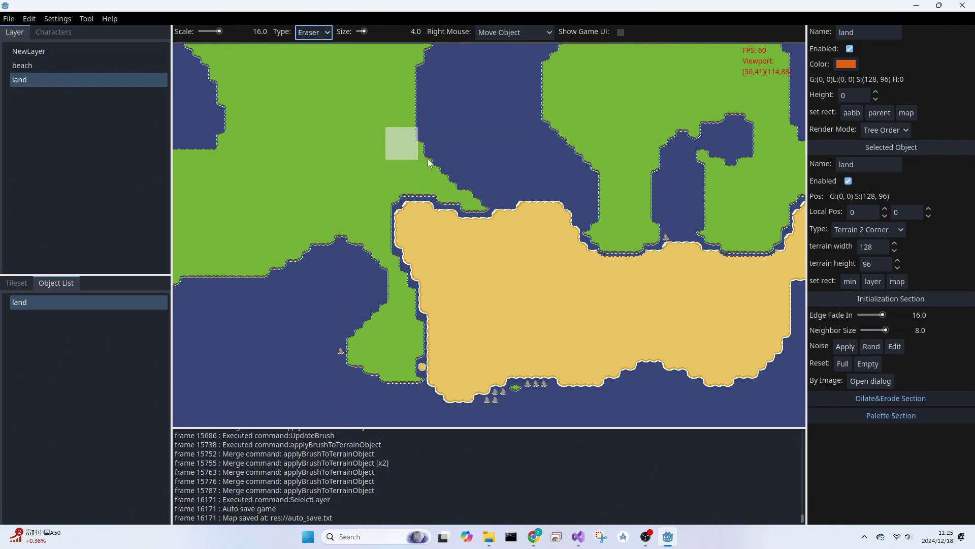
{"action": "mouse_move", "coordinate": [429, 163]}
{"action": "left_mouse_down"}
{"action": "mouse_move", "coordinate": [487, 198]}
{"action": "mouse_move", "coordinate": [420, 198]}
{"action": "mouse_move", "coordinate": [404, 222]}
{"action": "mouse_move", "coordinate": [404, 269]}
{"action": "mouse_move", "coordinate": [383, 306]}
{"action": "mouse_move", "coordinate": [413, 349]}
{"action": "mouse_move", "coordinate": [364, 321]}
{"action": "mouse_move", "coordinate": [319, 349]}
{"action": "mouse_move", "coordinate": [385, 250]}
{"action": "left_mouse_up"}
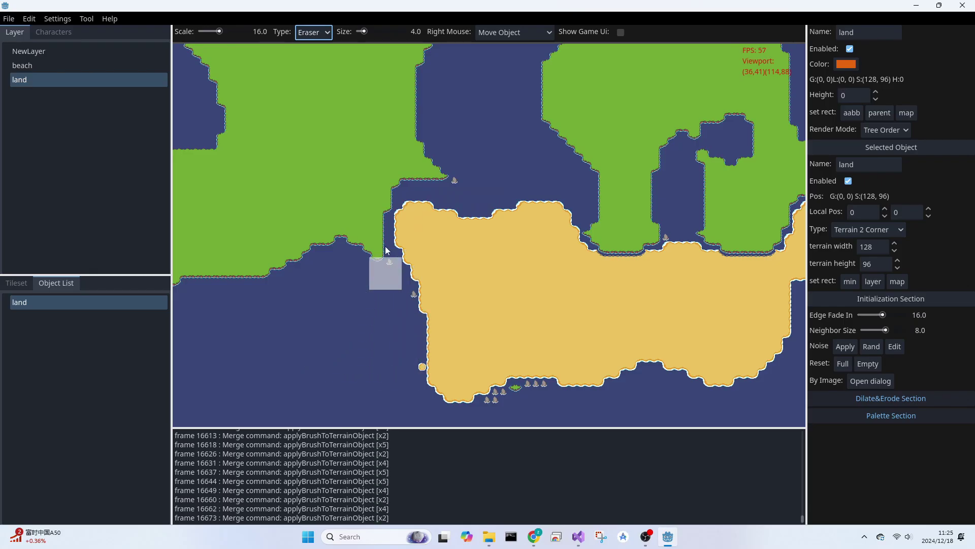
- Paint land over the beach's northwest corner with the Area brush so it meets the sand along a straight edge
{"action": "left_click", "coordinate": [315, 33]}
{"action": "left_click", "coordinate": [313, 78]}
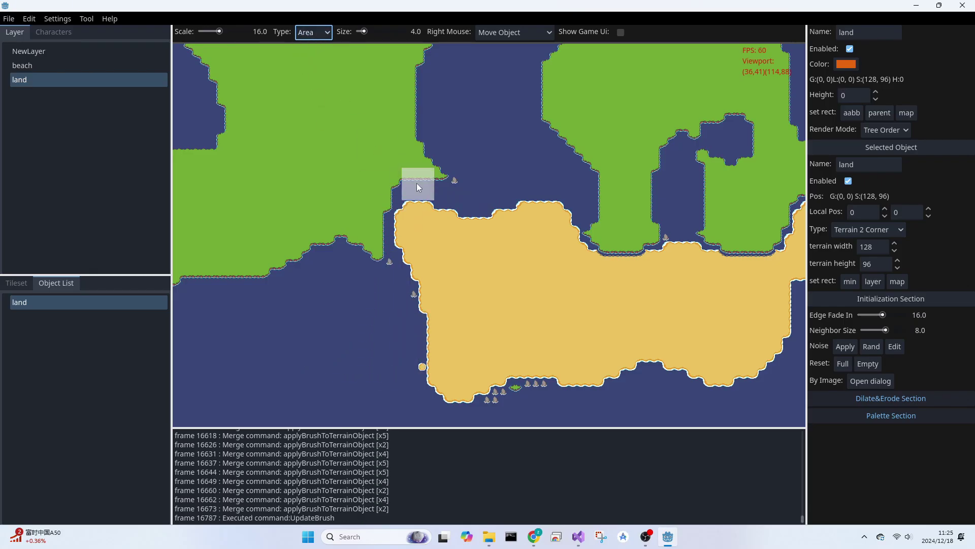
{"action": "mouse_move", "coordinate": [406, 199]}
{"action": "left_mouse_down"}
{"action": "mouse_move", "coordinate": [434, 203]}
{"action": "mouse_move", "coordinate": [448, 191]}
{"action": "left_mouse_up"}
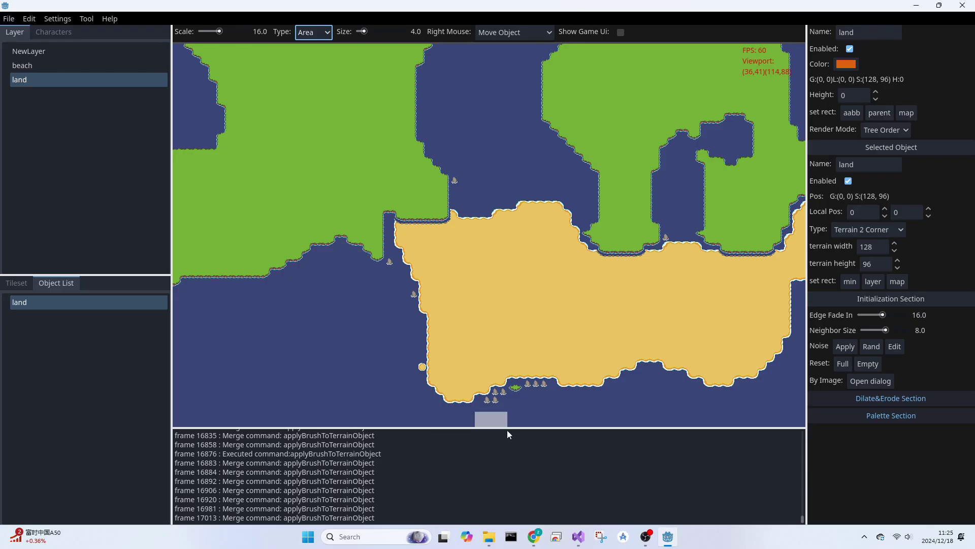
- Erase the small land islet at the beach's southern edge with the Eraser brush on the land layer
{"action": "left_click", "coordinate": [314, 32]}
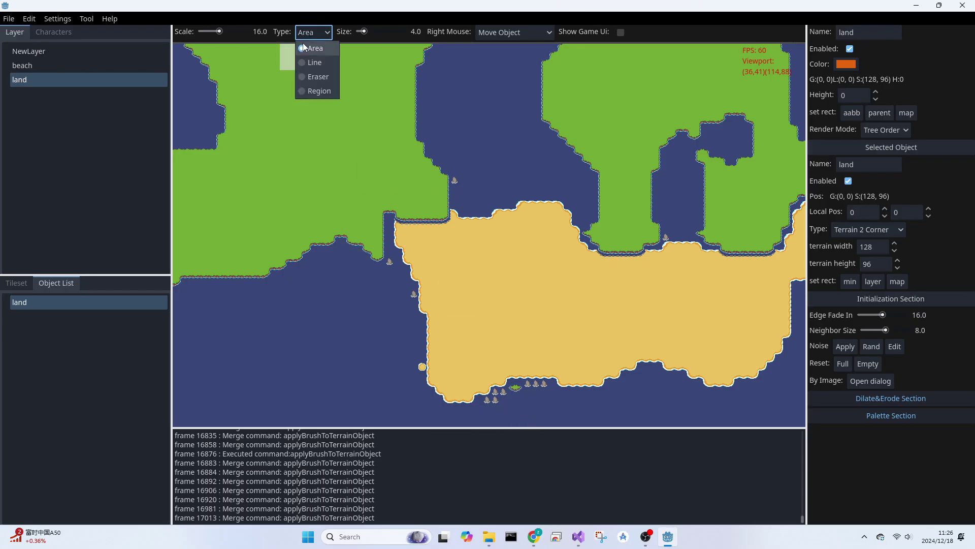
{"action": "left_click", "coordinate": [307, 81]}
{"action": "left_click_drag", "start_coordinate": [526, 374], "coordinate": [505, 413]}
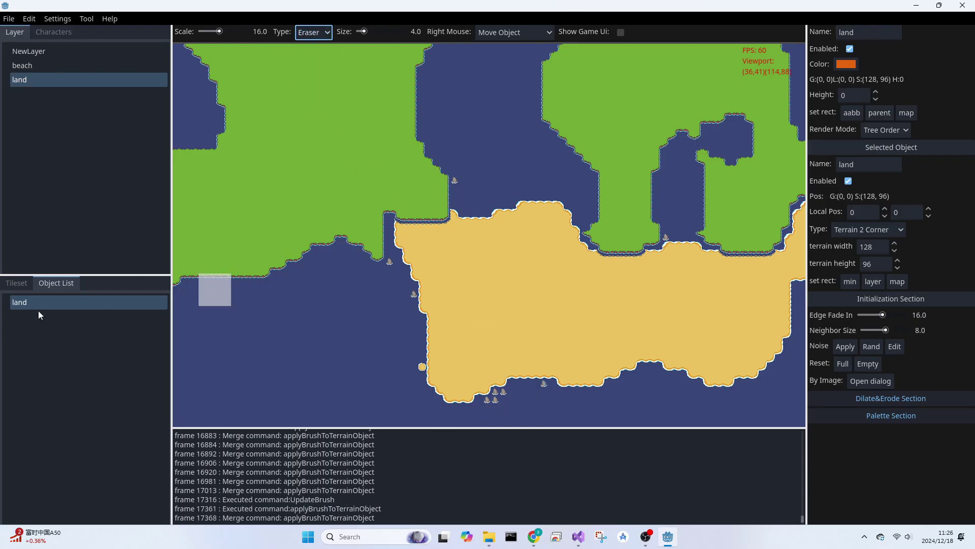
- Apply Remove Zero to the land object and to the beach layer's sand object
{"action": "right_click", "coordinate": [18, 306]}
{"action": "left_click", "coordinate": [81, 513]}
{"action": "scroll", "coordinate": [553, 361], "scroll_direction": "down", "scroll_amount": 2}
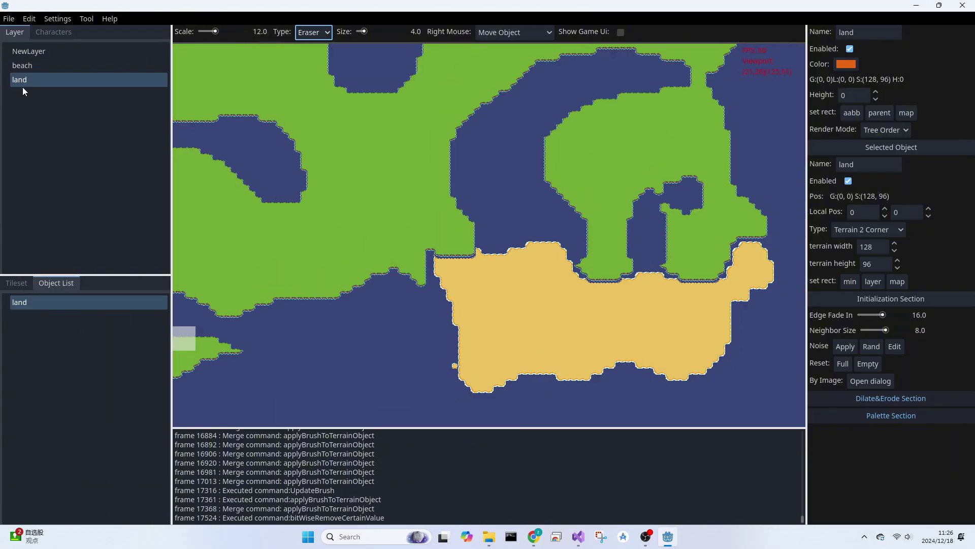
{"action": "left_click", "coordinate": [26, 65]}
{"action": "right_click", "coordinate": [19, 306]}
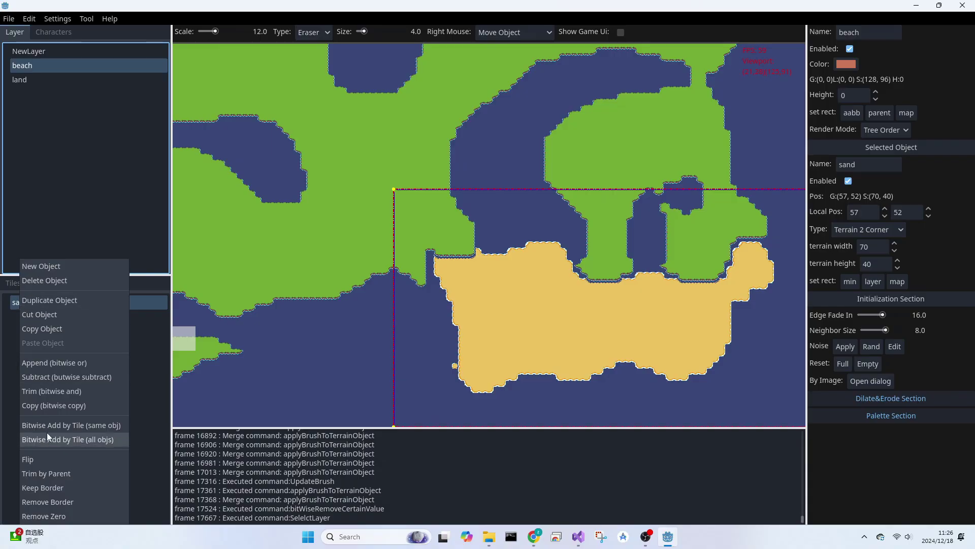
{"action": "left_click", "coordinate": [51, 516]}
- Create a Horizontal Stretch object named sand_connect on the land layer from the 3 x 1 strip of sand-to-grass edge tiles
{"action": "left_click", "coordinate": [32, 81]}
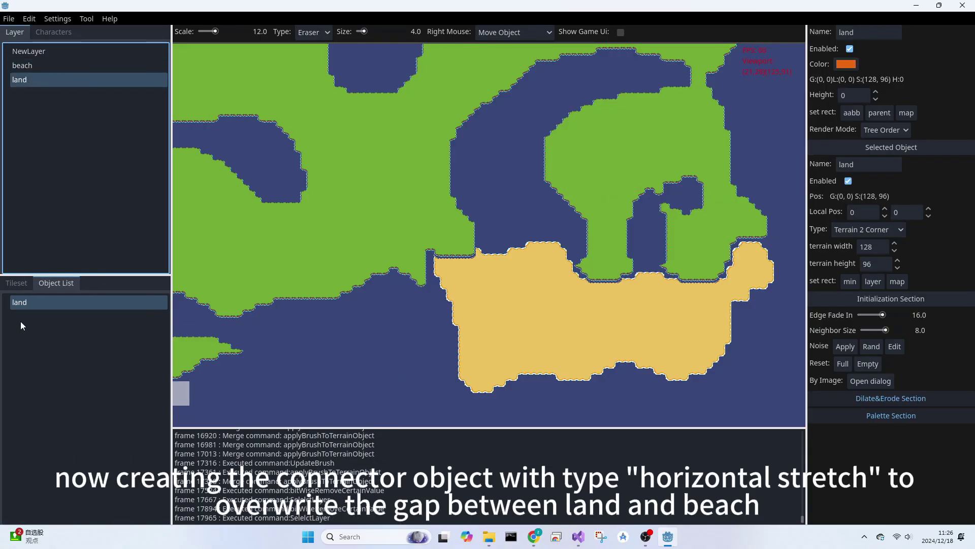
{"action": "right_click", "coordinate": [26, 304]}
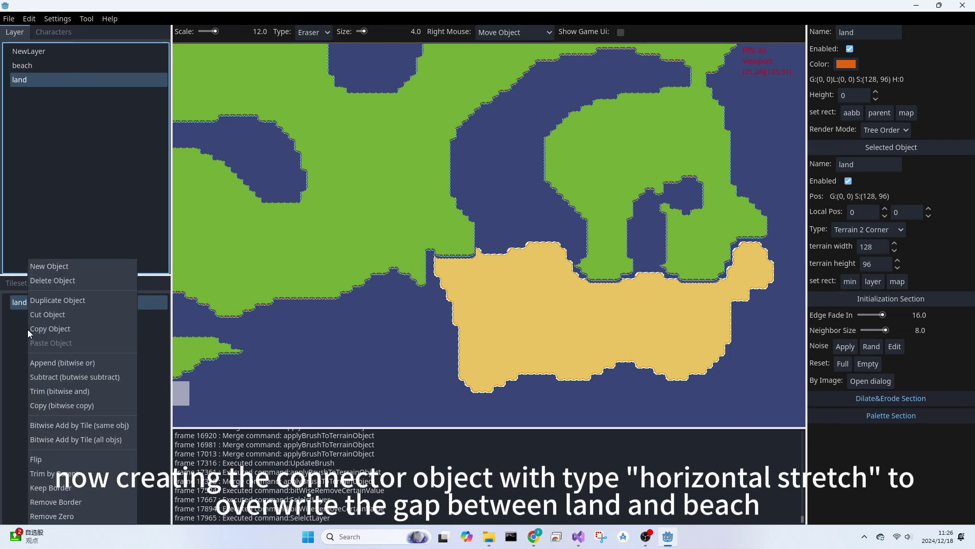
{"action": "left_click", "coordinate": [43, 268]}
{"action": "left_click", "coordinate": [301, 114]}
{"action": "left_click", "coordinate": [293, 144]}
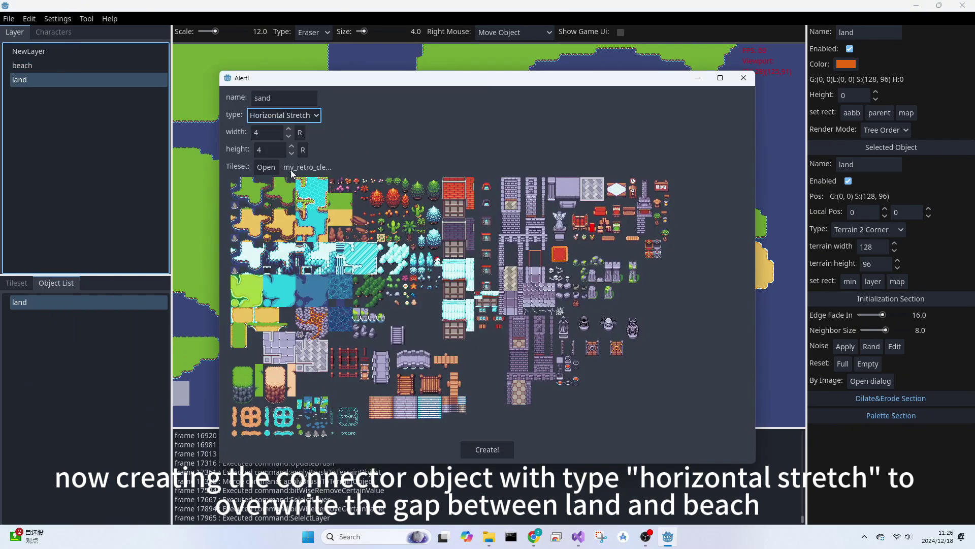
{"action": "left_click_drag", "start_coordinate": [236, 314], "coordinate": [277, 314]}
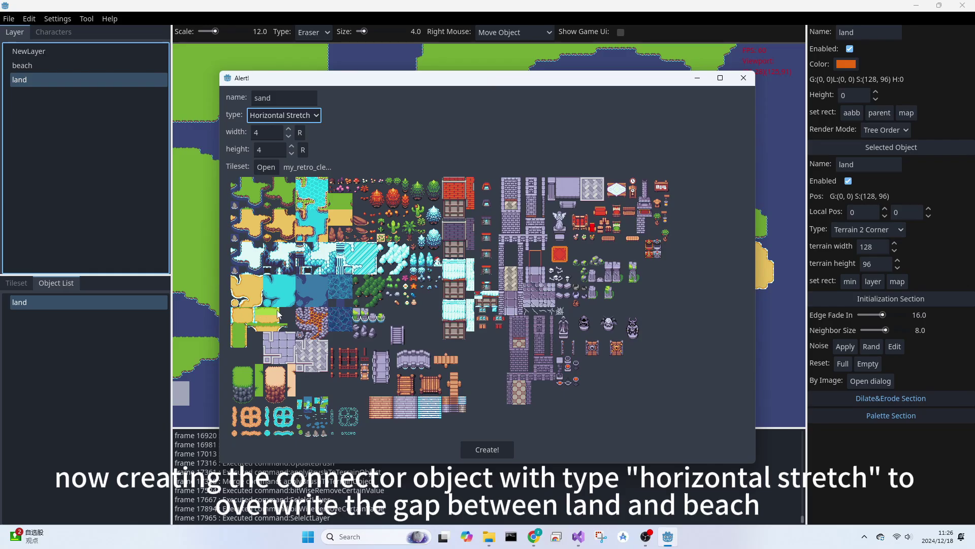
{"action": "double_click", "coordinate": [263, 98]}
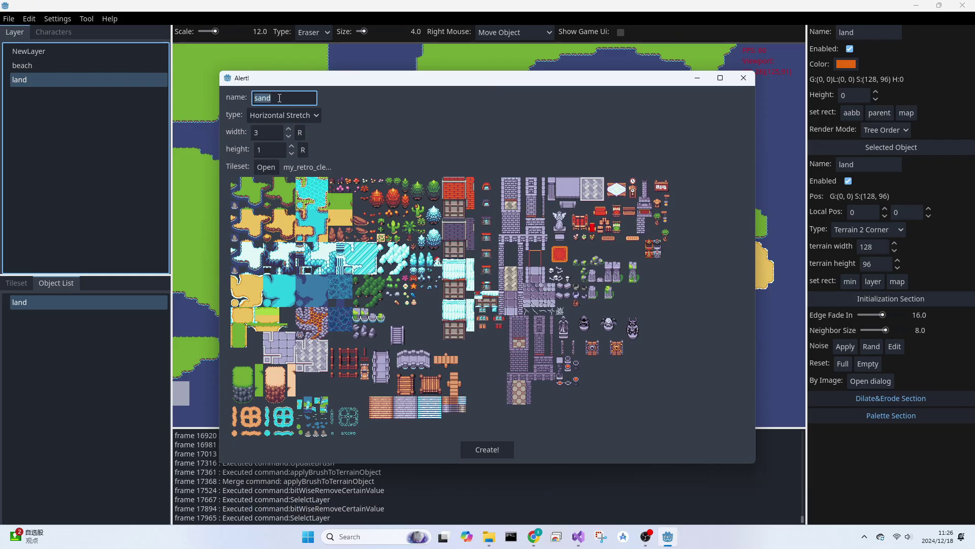
{"action": "left_click", "coordinate": [279, 98]}
{"action": "type", "text": "_connect"}
{"action": "left_click", "coordinate": [477, 450]}
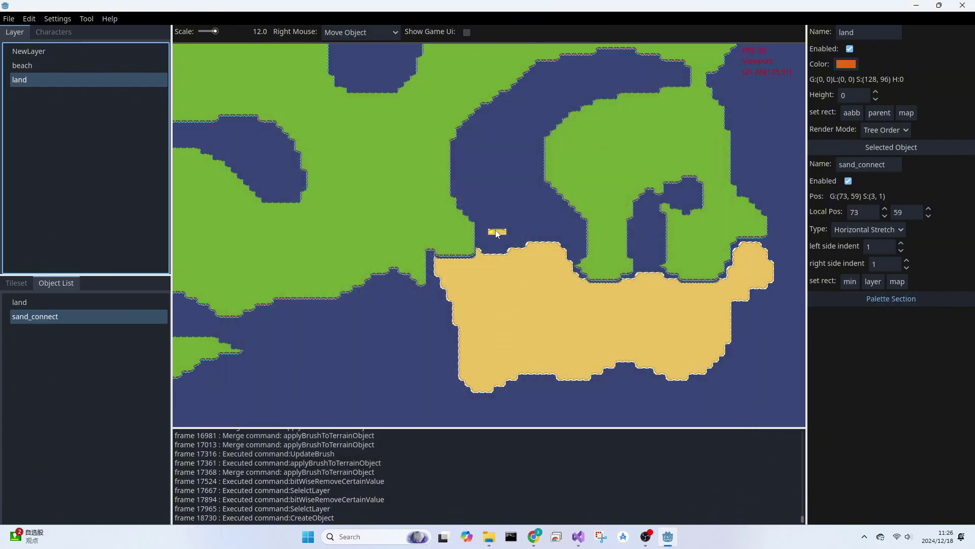
- Move the sand_connect object to 64, 63 over the northwest land-beach gap and stretch it to 7 tiles wide
{"action": "right_click_drag", "start_coordinate": [498, 234], "coordinate": [451, 260]}
{"action": "left_click_drag", "start_coordinate": [452, 260], "coordinate": [466, 257]}
{"action": "scroll", "coordinate": [466, 257], "scroll_direction": "up", "scroll_amount": 2}
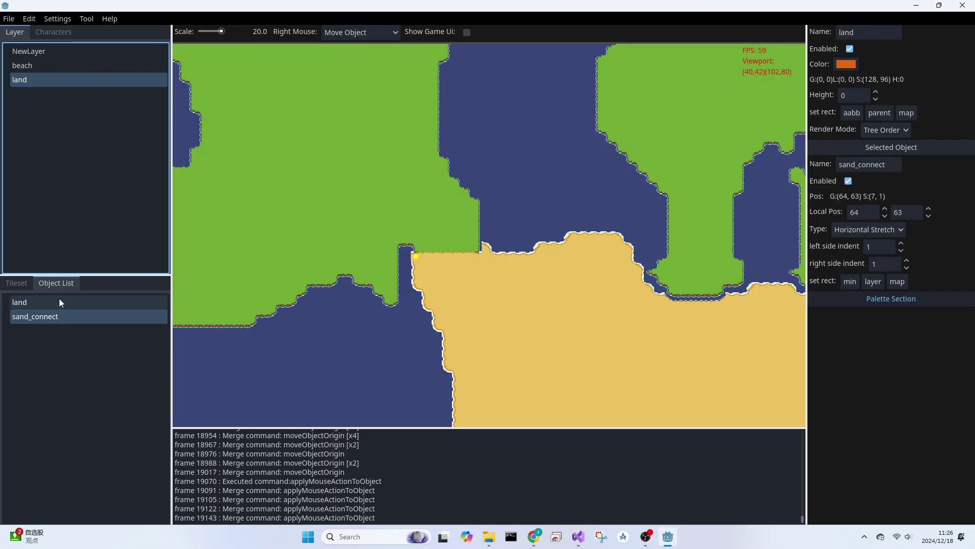
- Duplicate the sand connector and place one at 89, 67 below the middle land peninsula, sized 6 tiles wide
{"action": "right_click", "coordinate": [62, 316]}
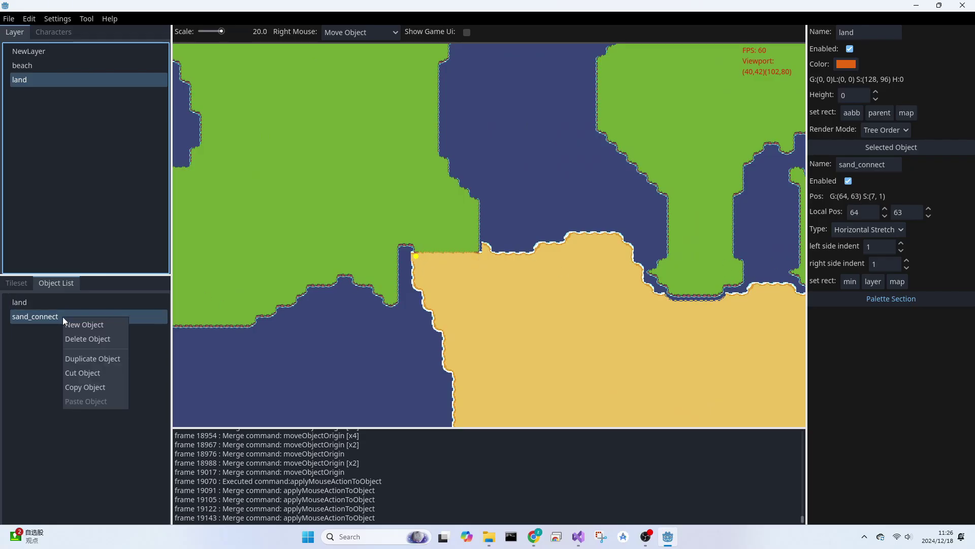
{"action": "left_click", "coordinate": [81, 359]}
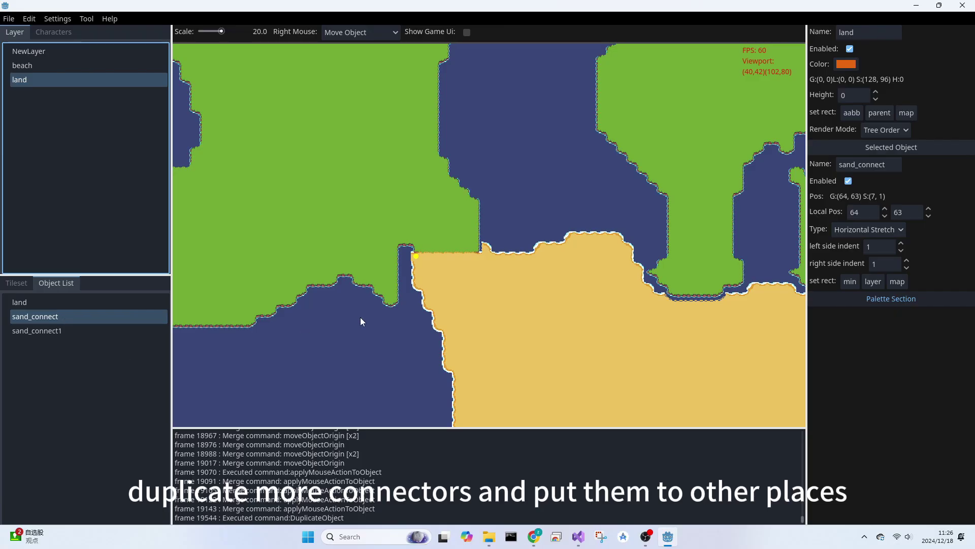
{"action": "middle_click_drag", "start_coordinate": [561, 336], "coordinate": [376, 343]}
{"action": "mouse_move", "coordinate": [239, 260]}
{"action": "right_mouse_down"}
{"action": "mouse_move", "coordinate": [433, 280]}
{"action": "mouse_move", "coordinate": [489, 304]}
{"action": "right_mouse_up"}
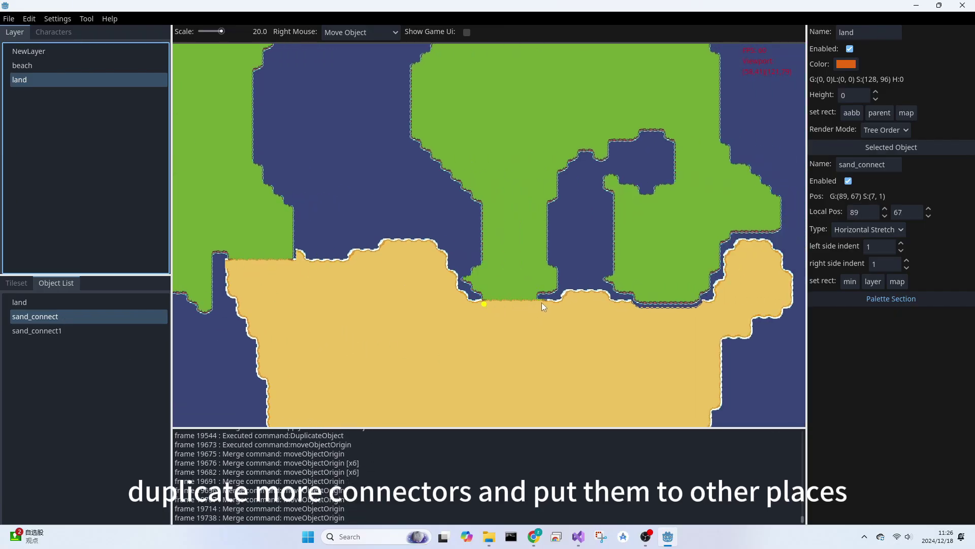
{"action": "left_click_drag", "start_coordinate": [541, 302], "coordinate": [537, 302]}
- Duplicate the sand connector again and place one at 104, 67 below the eastern land peninsula, stretched to 7 tiles wide
{"action": "right_click", "coordinate": [44, 315]}
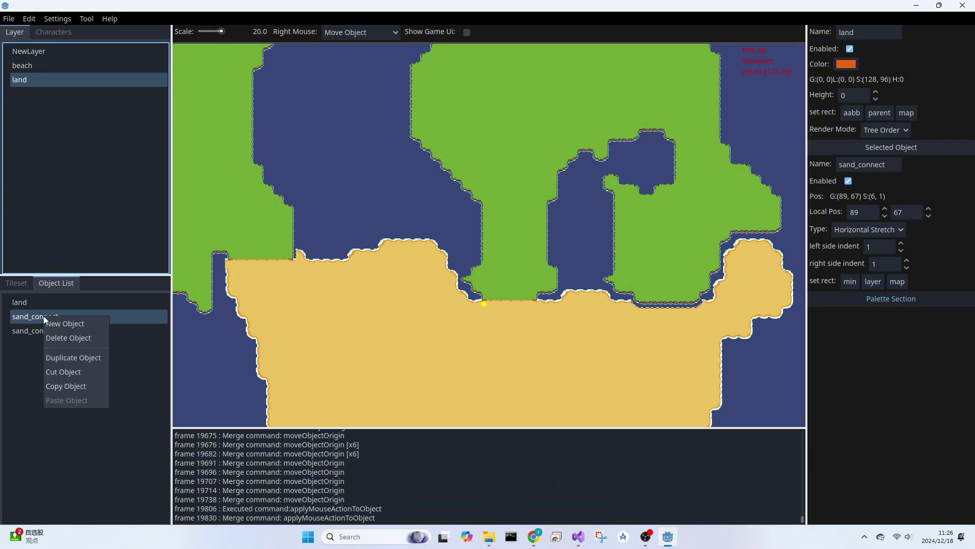
{"action": "left_click", "coordinate": [53, 357]}
{"action": "right_click", "coordinate": [565, 296]}
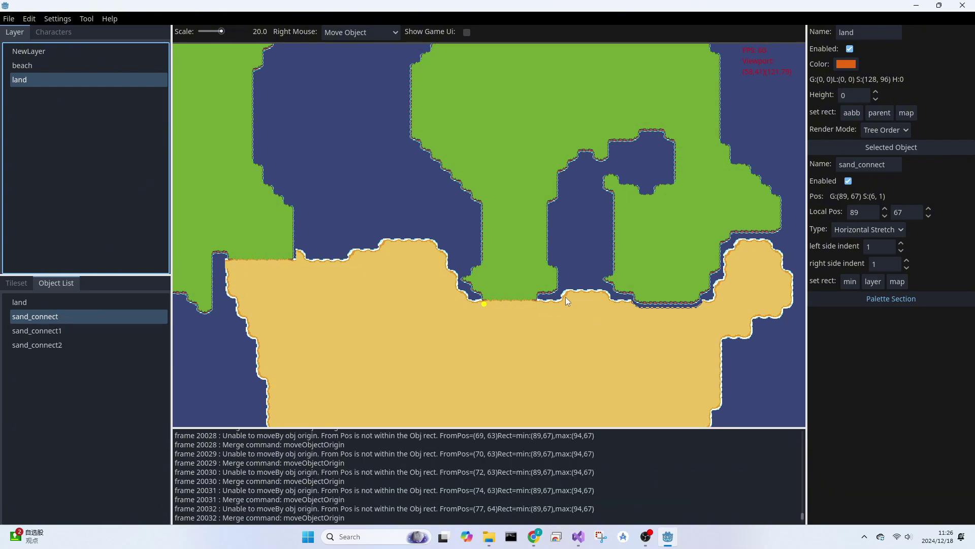
{"action": "right_click_drag", "start_coordinate": [505, 303], "coordinate": [659, 303]}
{"action": "left_click_drag", "start_coordinate": [692, 303], "coordinate": [675, 306]}
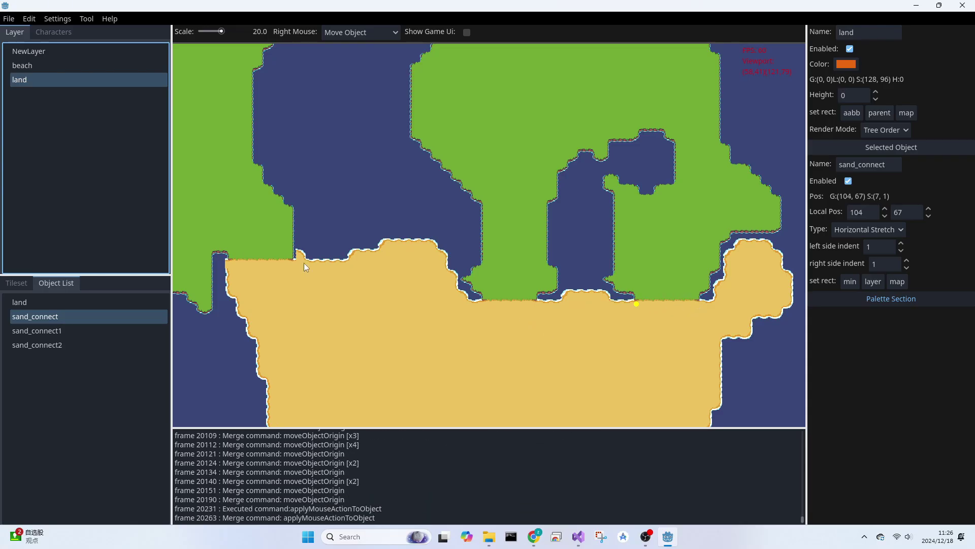
- Paint extra sand at the beach's northwest corner on the beach layer, using the Area brush at size 1
{"action": "left_click", "coordinate": [54, 67]}
{"action": "middle_click_drag", "start_coordinate": [206, 279], "coordinate": [332, 292]}
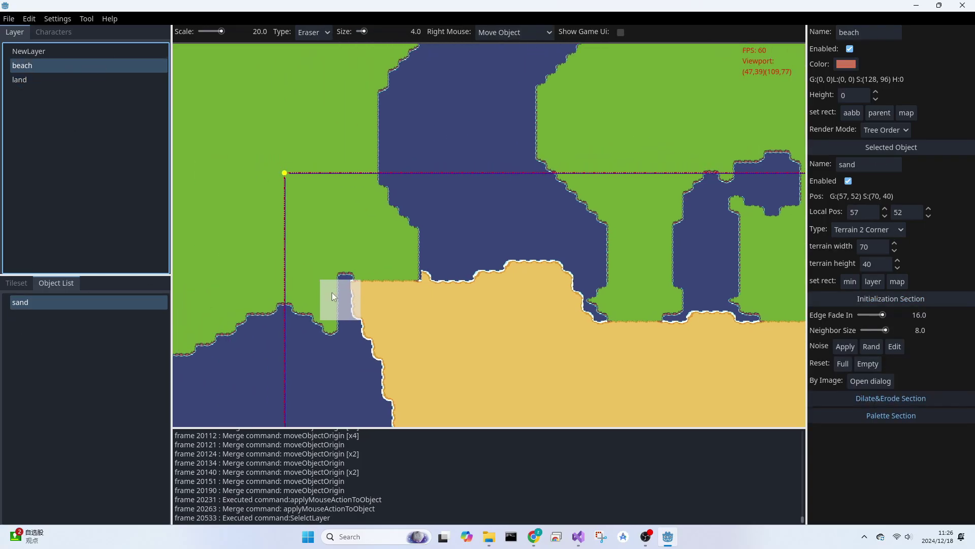
{"action": "left_click", "coordinate": [311, 32]}
{"action": "left_click", "coordinate": [307, 54]}
{"action": "left_click_drag", "start_coordinate": [363, 31], "coordinate": [357, 32]}
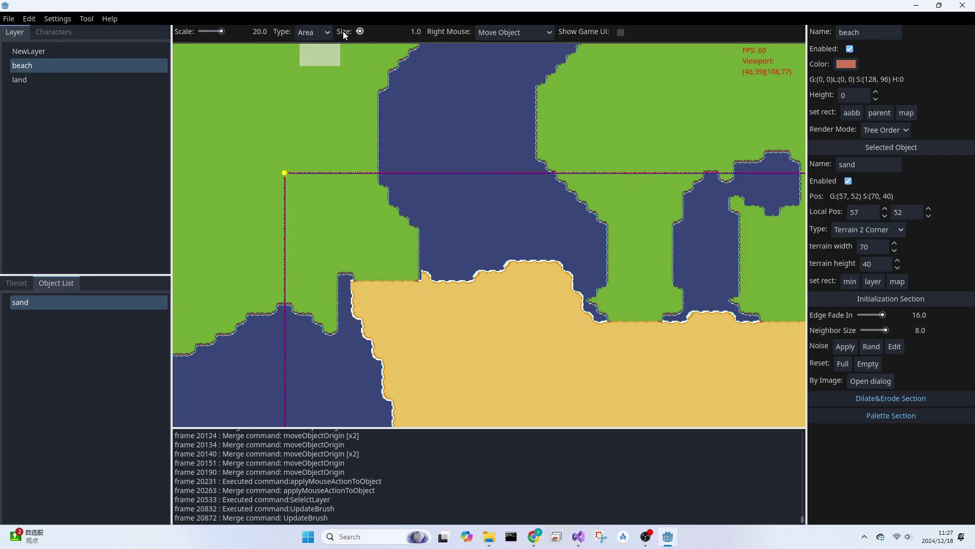
{"action": "mouse_move", "coordinate": [355, 286]}
{"action": "left_mouse_down"}
{"action": "mouse_move", "coordinate": [353, 303]}
{"action": "mouse_move", "coordinate": [382, 306]}
{"action": "left_mouse_up"}
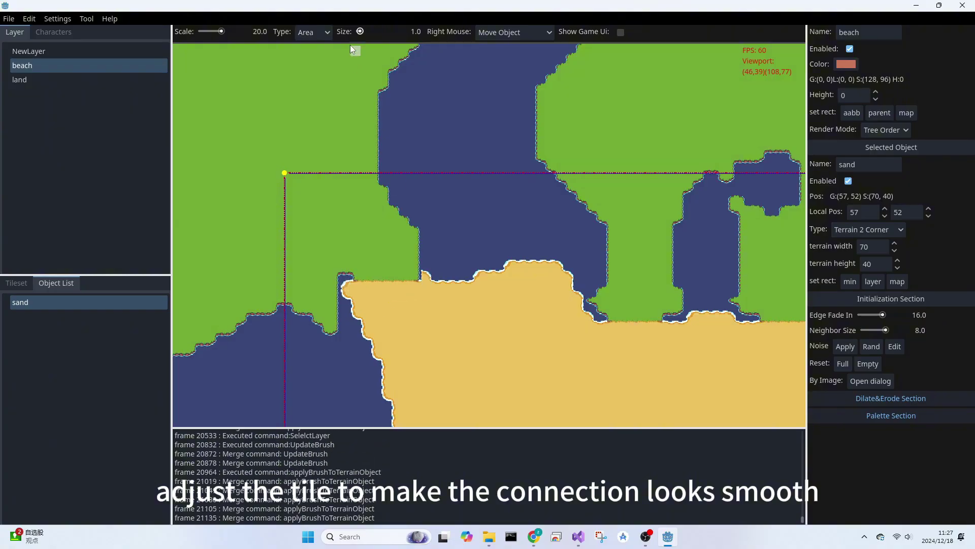
- Erase the small sand bump beside the first connector's eastern end with the size 1 Eraser brush
{"action": "left_click", "coordinate": [313, 32]}
{"action": "left_click", "coordinate": [317, 77]}
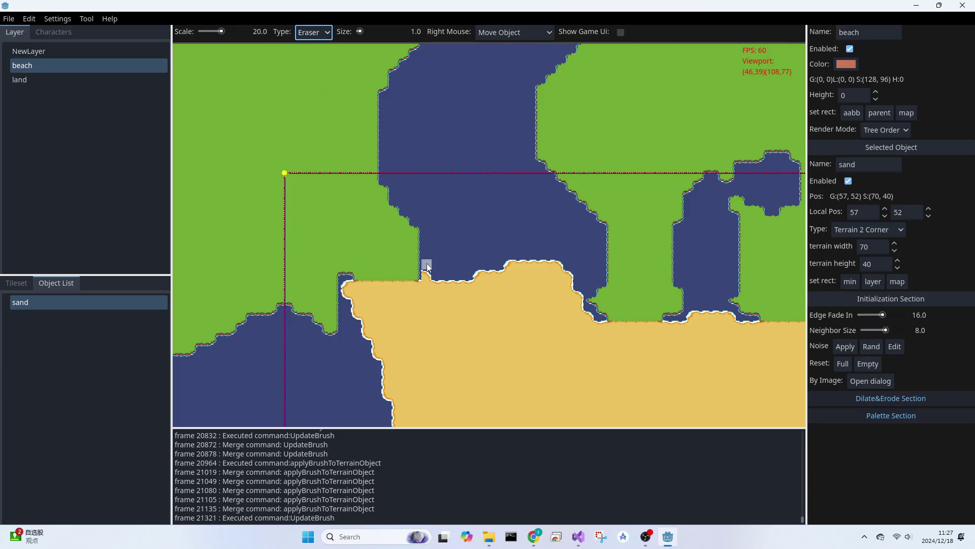
{"action": "left_click_drag", "start_coordinate": [427, 271], "coordinate": [454, 253]}
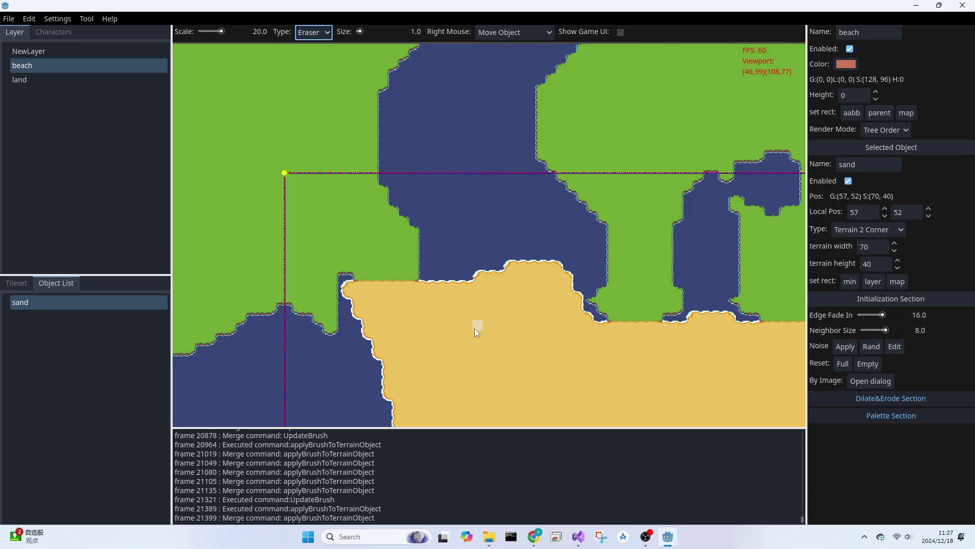
- Add a new layer after the land layer and name it snow_land
{"action": "middle_click_drag", "start_coordinate": [583, 349], "coordinate": [484, 316]}
{"action": "scroll", "coordinate": [501, 333], "scroll_direction": "down", "scroll_amount": 3}
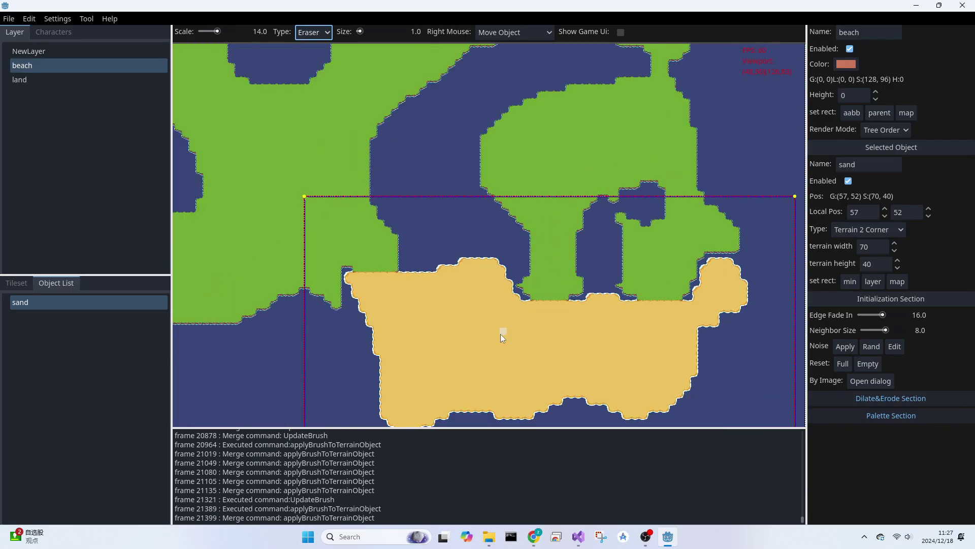
{"action": "scroll", "coordinate": [500, 334], "scroll_direction": "down", "scroll_amount": 2}
{"action": "middle_click_drag", "start_coordinate": [392, 326], "coordinate": [466, 348]}
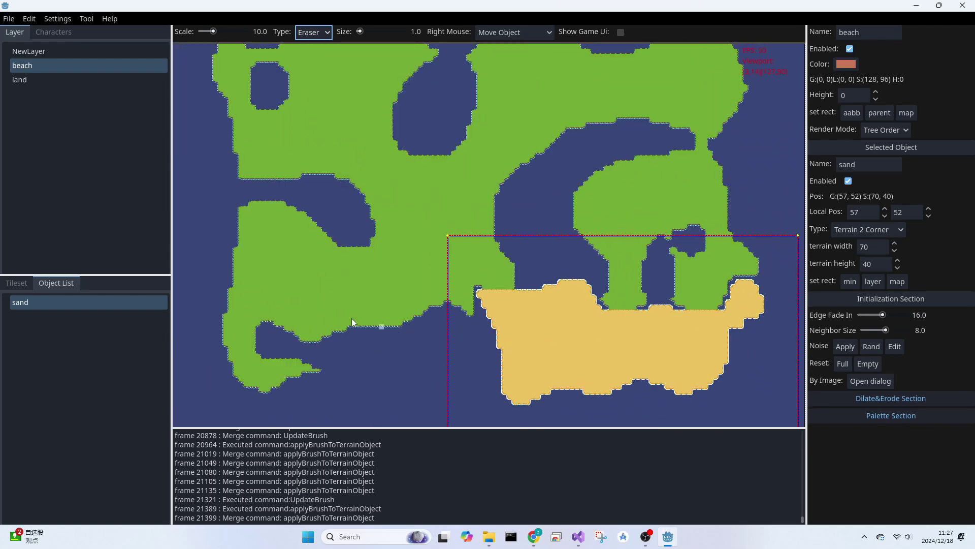
{"action": "left_click", "coordinate": [26, 80]}
{"action": "scroll", "coordinate": [298, 229], "scroll_direction": "down", "scroll_amount": 1}
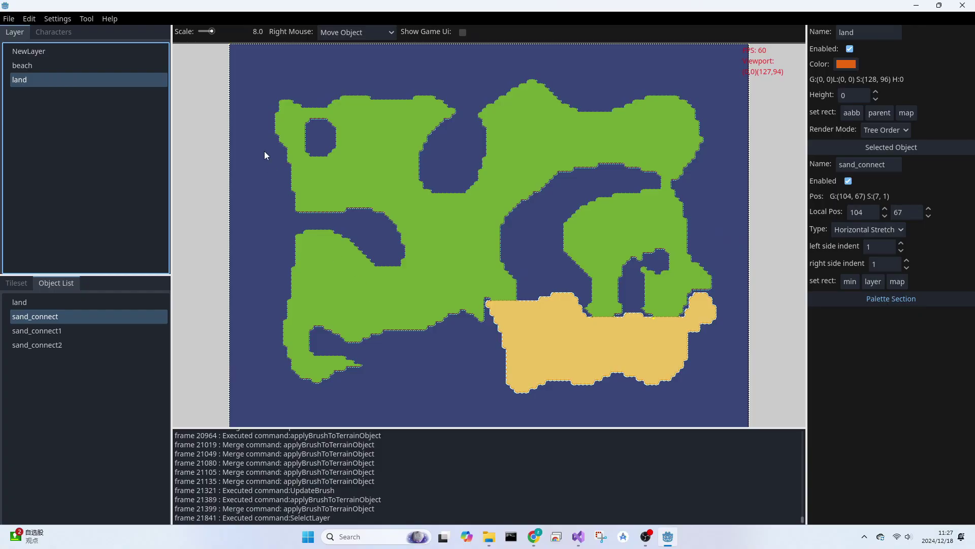
{"action": "right_click", "coordinate": [20, 102]}
{"action": "left_click", "coordinate": [28, 105]}
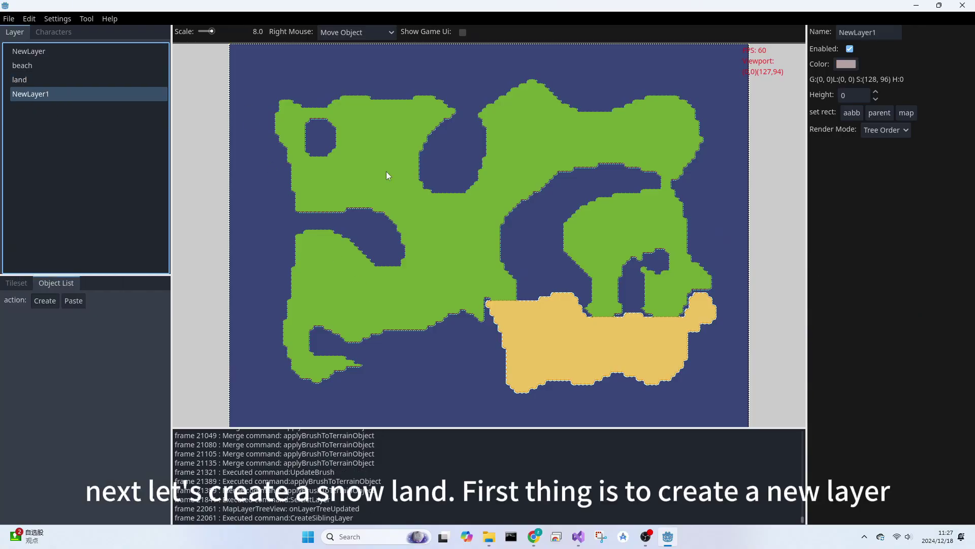
{"action": "left_click", "coordinate": [857, 32]}
{"action": "double_click", "coordinate": [857, 33]}
{"action": "type", "text": "sn"}
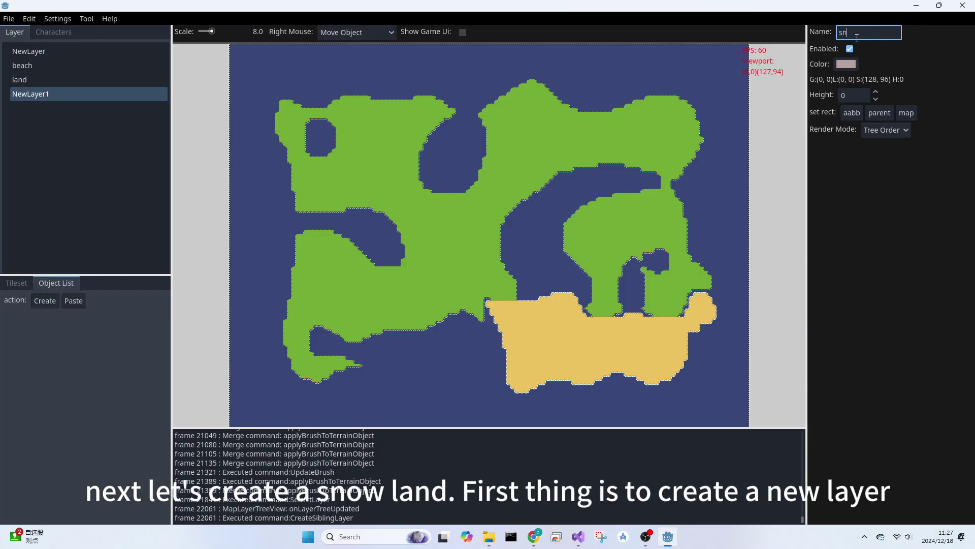
{"action": "type", "text": "ow_land"}
{"action": "key", "text": "Return"}
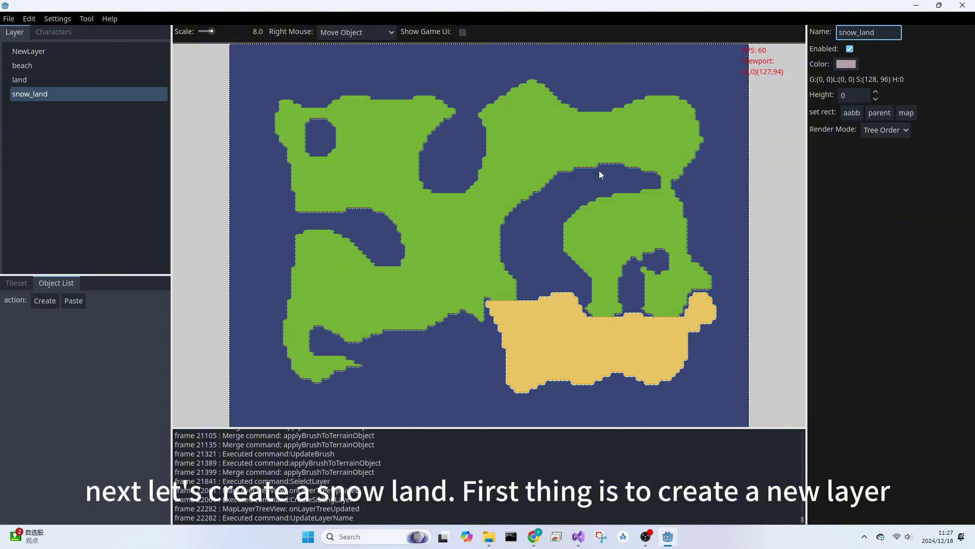
- Create a Terrain 2 Corner object named snow_land on the snow_land layer from the 4 x 4 block of snow-and-grass tiles
{"action": "left_click", "coordinate": [43, 301]}
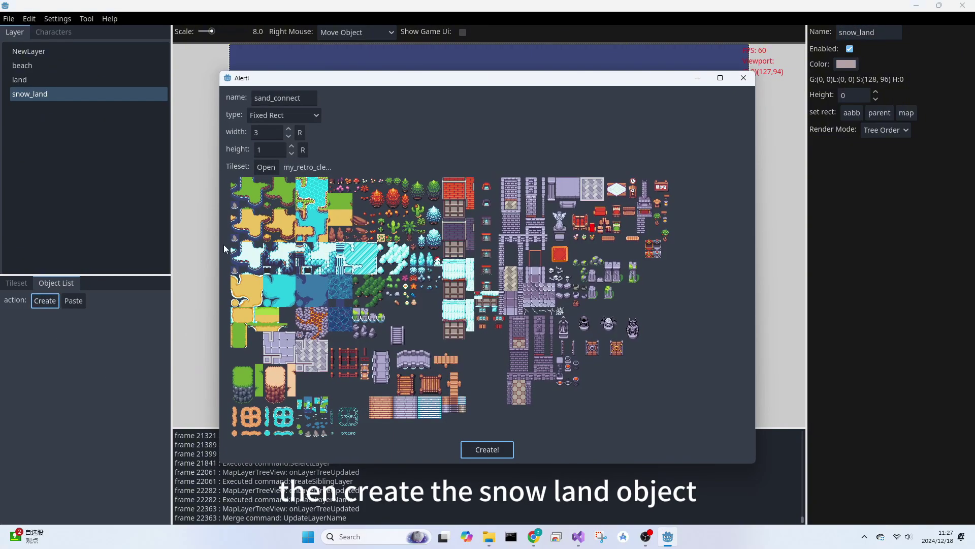
{"action": "left_click_drag", "start_coordinate": [233, 249], "coordinate": [259, 273]}
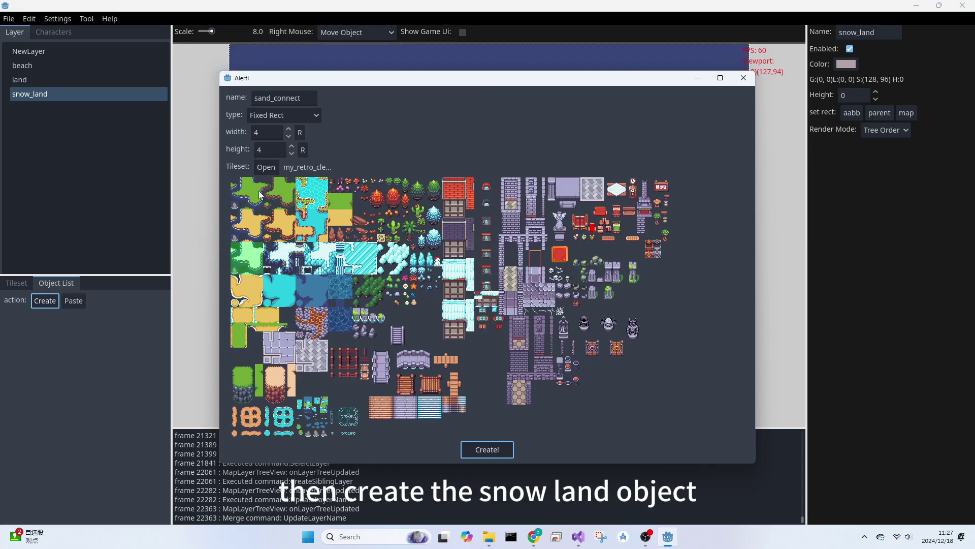
{"action": "left_click", "coordinate": [275, 116]}
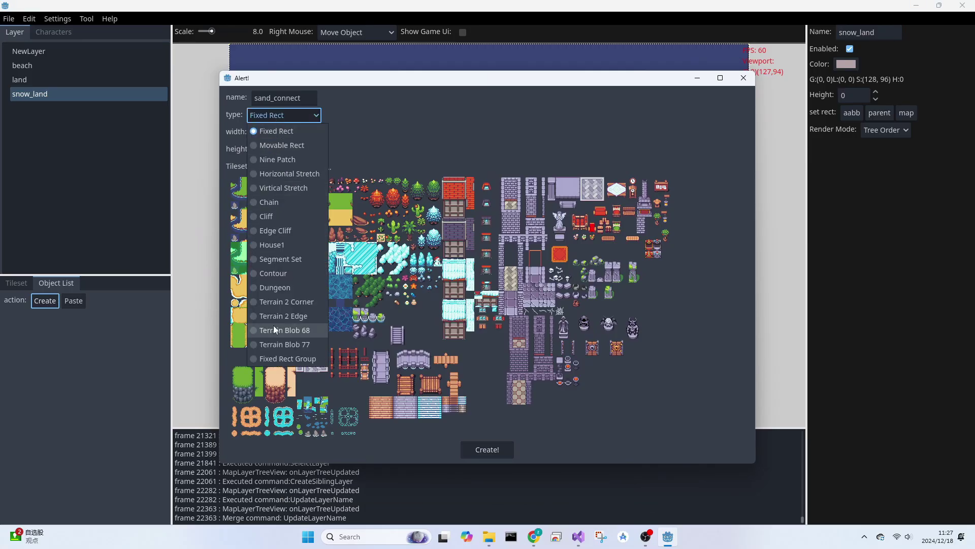
{"action": "left_click", "coordinate": [282, 299]}
{"action": "double_click", "coordinate": [278, 104]}
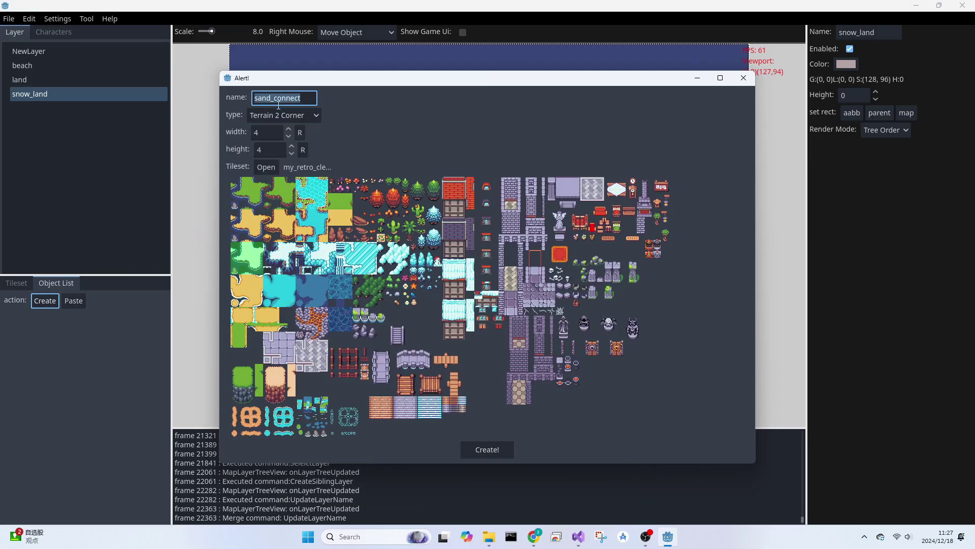
{"action": "type", "text": "snow_land"}
{"action": "left_click", "coordinate": [500, 449]}
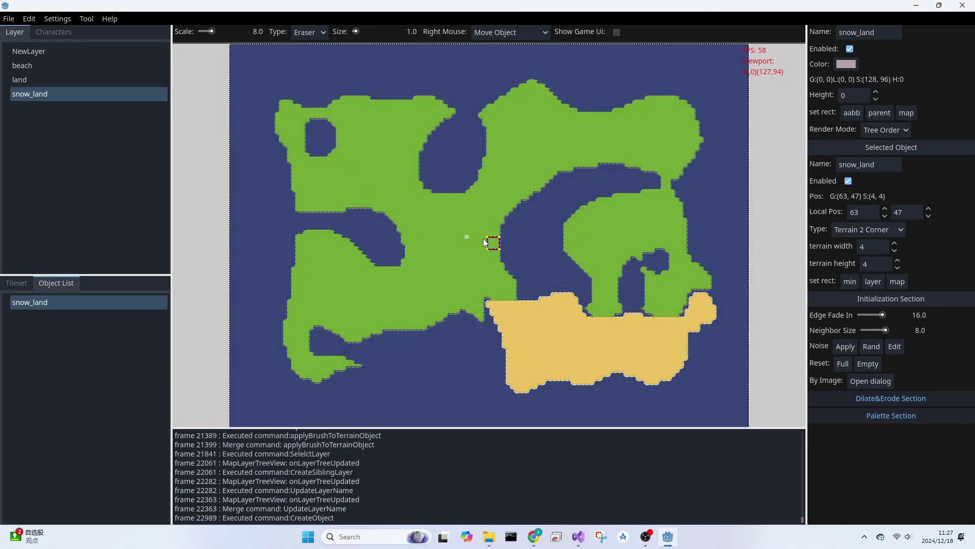
- Move the snow_land object to position 1, 1 in the map's northwest corner and set its terrain size to 60 x 50
{"action": "right_click_drag", "start_coordinate": [489, 244], "coordinate": [241, 58]}
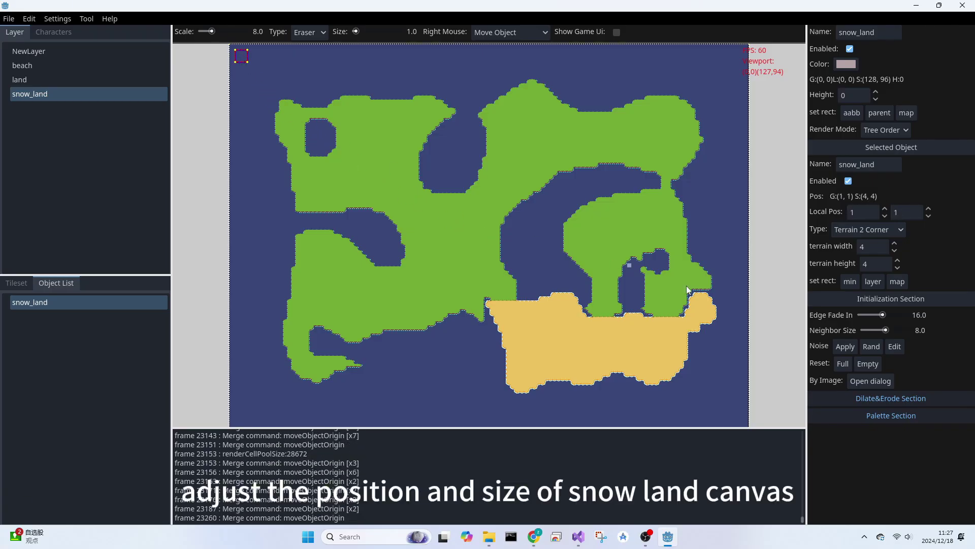
{"action": "left_click", "coordinate": [869, 248]}
{"action": "type", "text": "60"}
{"action": "key", "text": "Return"}
{"action": "left_click", "coordinate": [877, 265]}
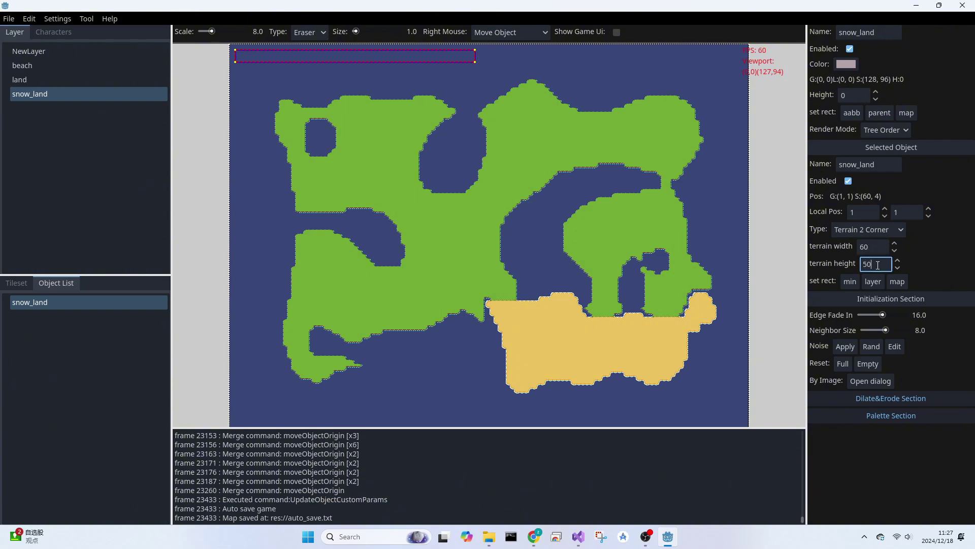
{"action": "key", "text": "Return"}
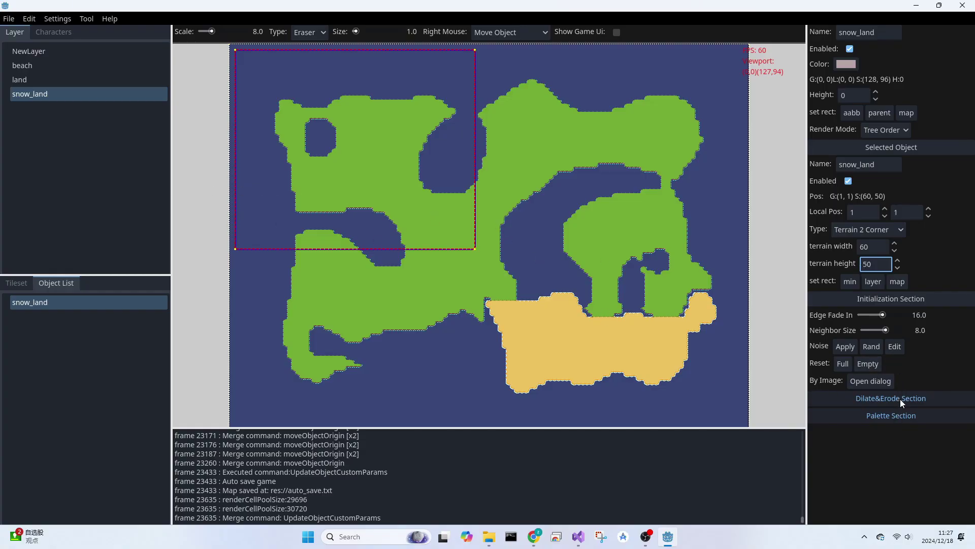
- Fill the snow_land terrain by noise with the range starting at 0.019, randomizing the seed until it is 76153
{"action": "left_click", "coordinate": [897, 348]}
{"action": "left_click_drag", "start_coordinate": [930, 382], "coordinate": [889, 400]}
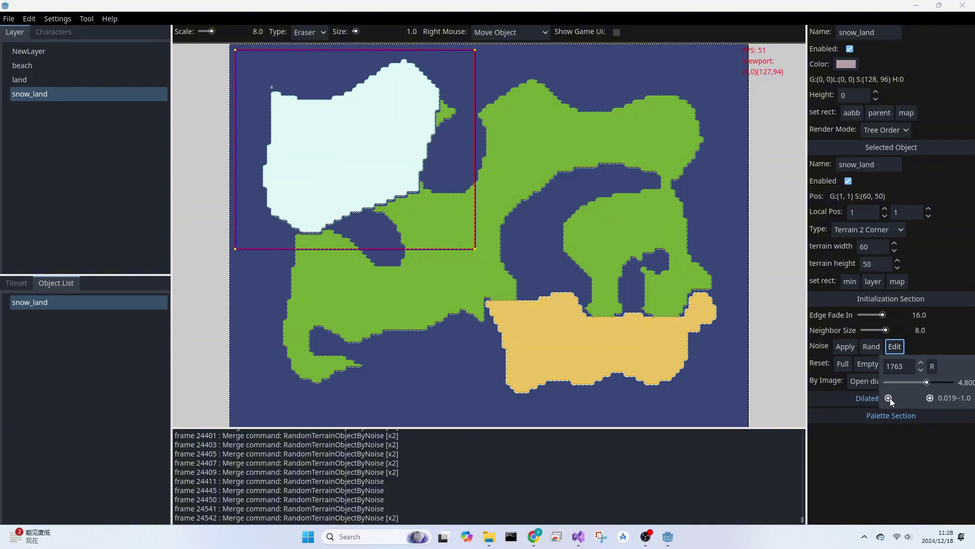
{"action": "left_click", "coordinate": [933, 366]}
{"action": "left_click", "coordinate": [932, 366]}
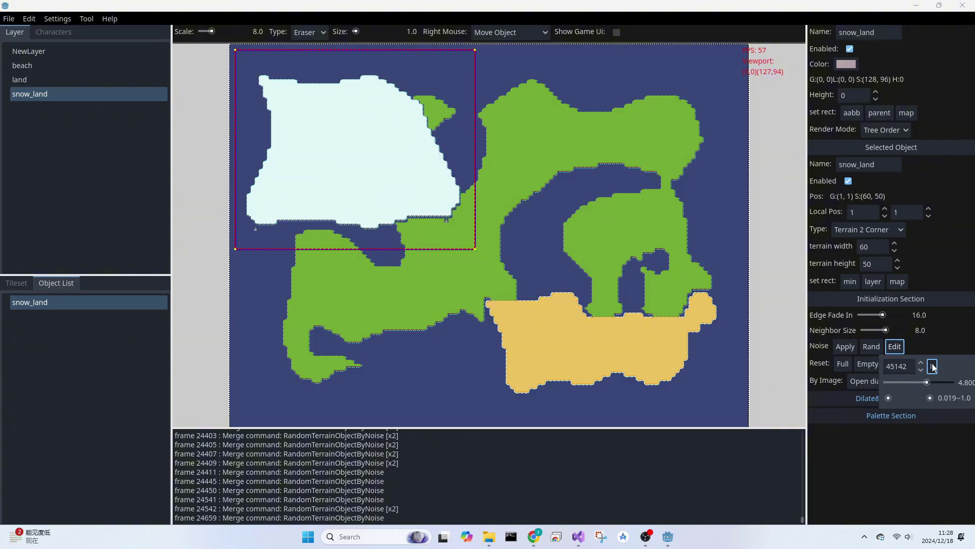
{"action": "left_click", "coordinate": [933, 366]}
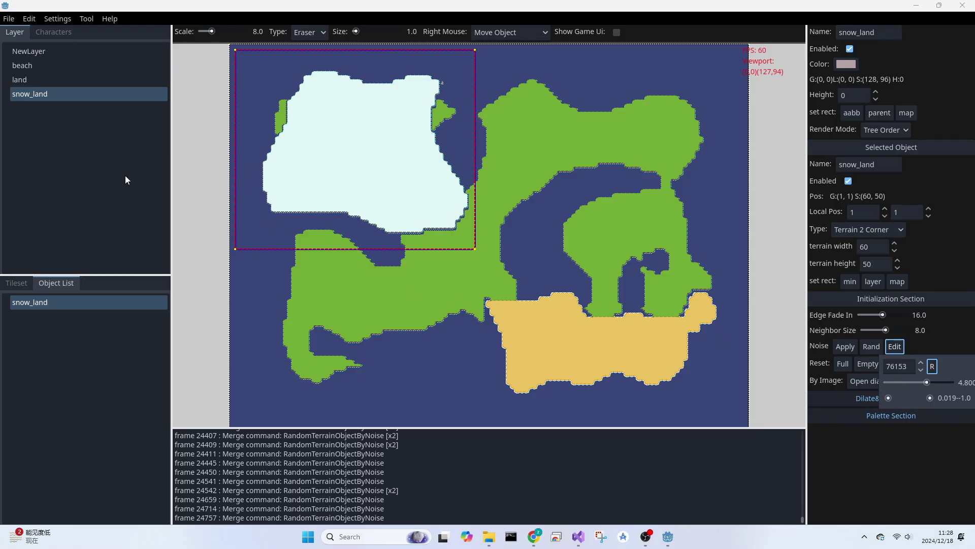
- Erase the green land overlapping the snow area from the land object with the size 7 Eraser brush
{"action": "left_click", "coordinate": [44, 81]}
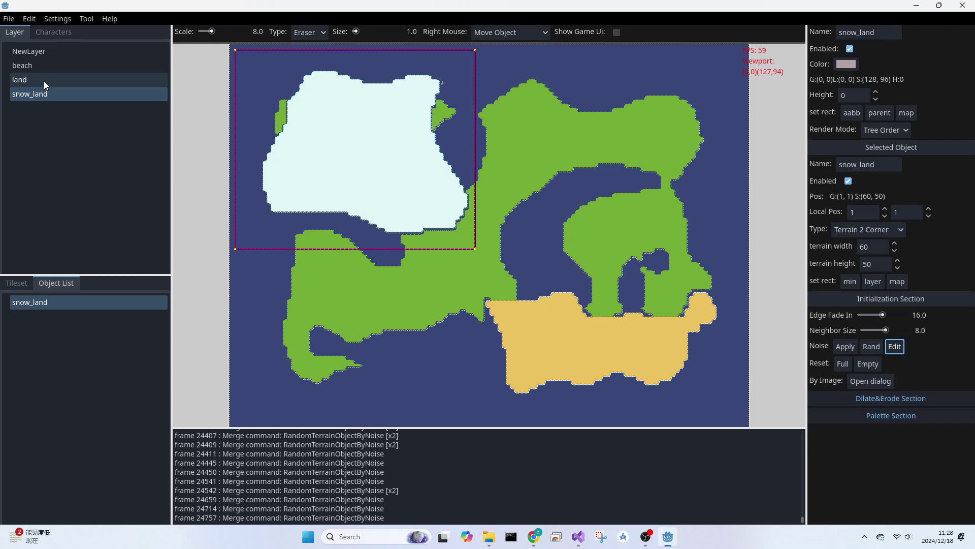
{"action": "left_click", "coordinate": [44, 81]}
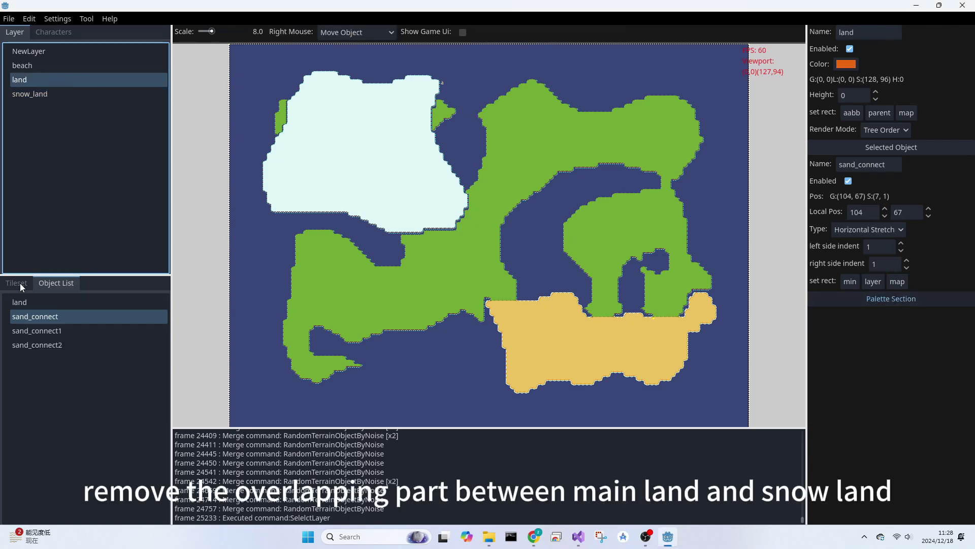
{"action": "left_click", "coordinate": [27, 304]}
{"action": "left_click_drag", "start_coordinate": [355, 31], "coordinate": [364, 31]}
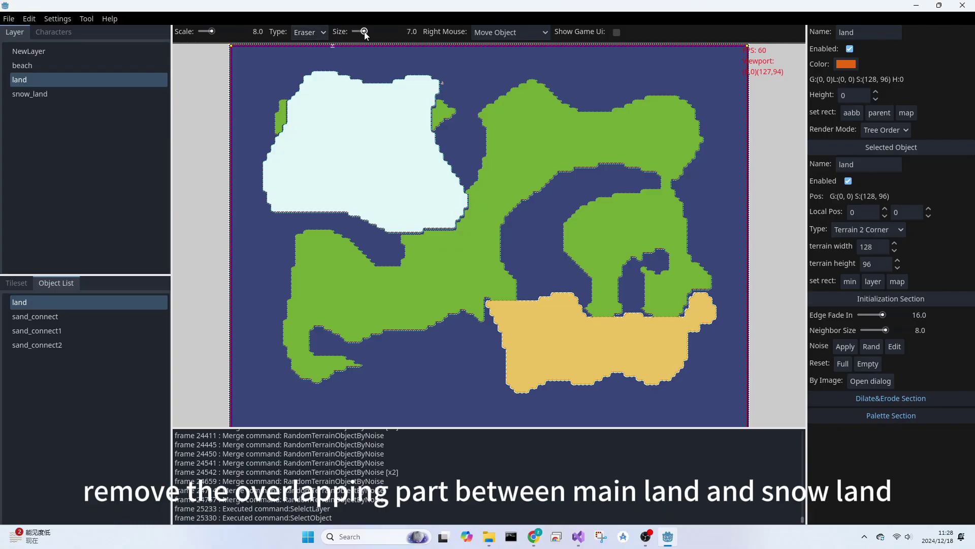
{"action": "mouse_move", "coordinate": [320, 91]}
{"action": "left_mouse_down"}
{"action": "mouse_move", "coordinate": [312, 124]}
{"action": "mouse_move", "coordinate": [436, 91]}
{"action": "mouse_move", "coordinate": [442, 127]}
{"action": "mouse_move", "coordinate": [411, 176]}
{"action": "left_mouse_up"}
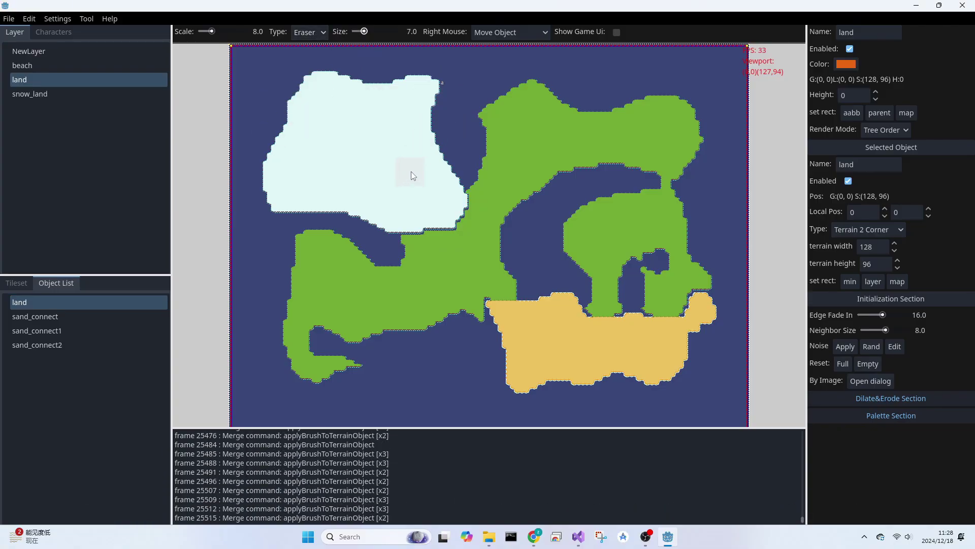
- Subtract the snow_land layer from the land object with the bitwise Subtract command
{"action": "right_click", "coordinate": [16, 83]}
{"action": "left_click", "coordinate": [19, 335]}
{"action": "right_click", "coordinate": [23, 306]}
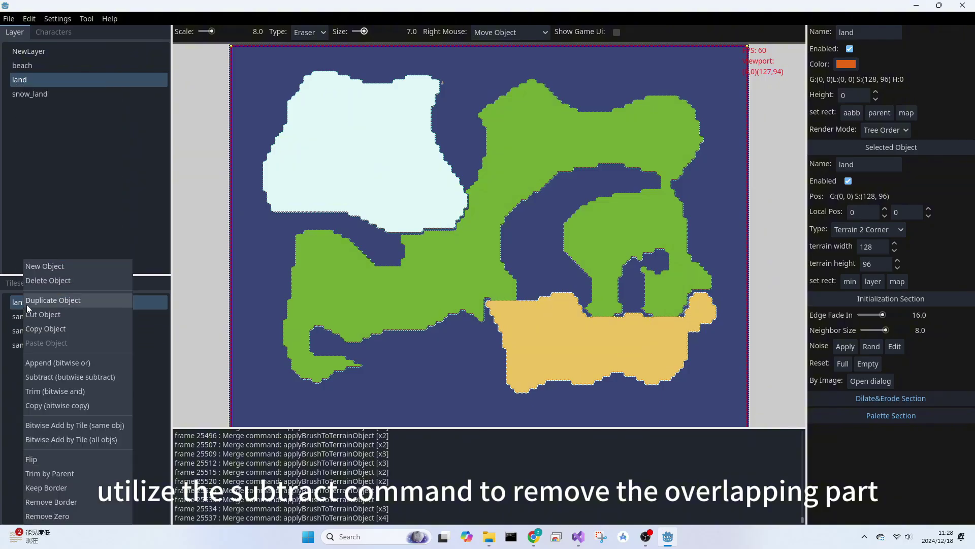
{"action": "left_click", "coordinate": [48, 380]}
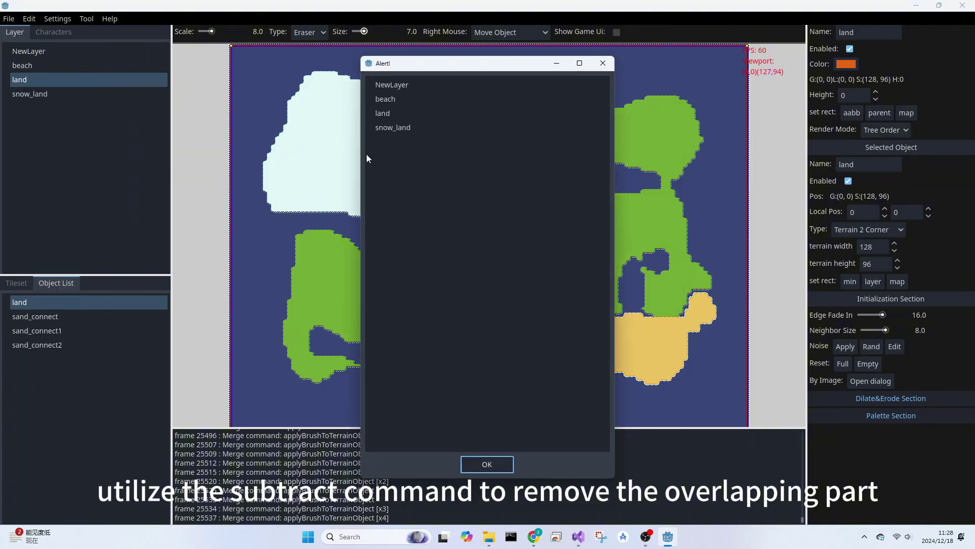
{"action": "double_click", "coordinate": [387, 129]}
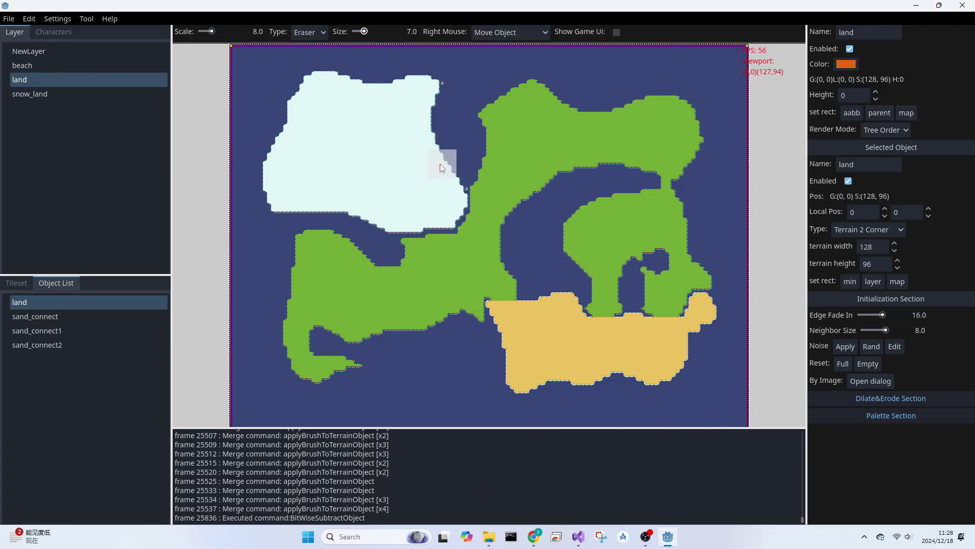
- Trim the green land's edge along the snow land's southeast border with the Eraser, finishing with brush size 1
{"action": "scroll", "coordinate": [447, 202], "scroll_direction": "up", "scroll_amount": 4}
{"action": "left_click_drag", "start_coordinate": [457, 191], "coordinate": [459, 195]}
{"action": "left_click_drag", "start_coordinate": [361, 33], "coordinate": [353, 34]}
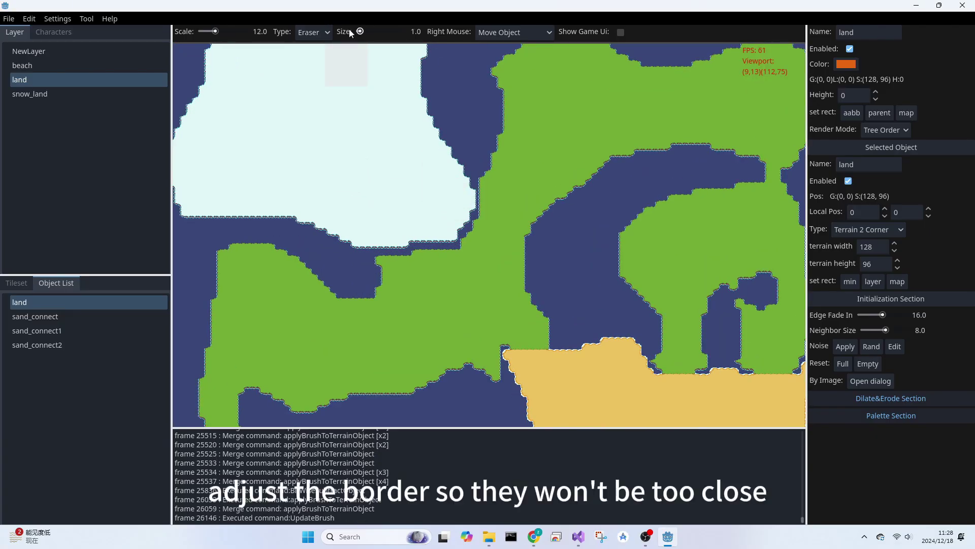
{"action": "mouse_move", "coordinate": [464, 182]}
{"action": "left_mouse_down"}
{"action": "mouse_move", "coordinate": [482, 198]}
{"action": "mouse_move", "coordinate": [457, 252]}
{"action": "mouse_move", "coordinate": [378, 263]}
{"action": "mouse_move", "coordinate": [414, 252]}
{"action": "left_mouse_up"}
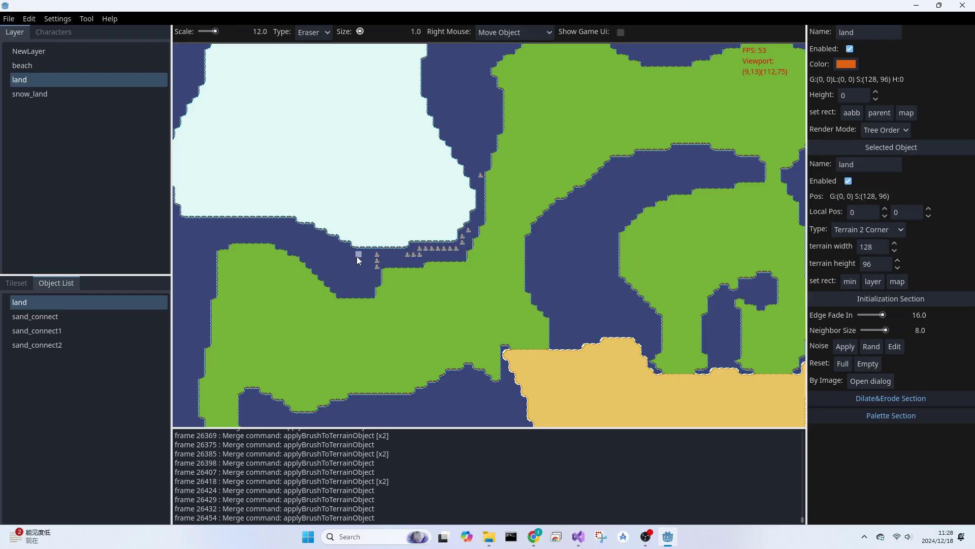
- Remove the stray single tiles from the land object with the Remove Zero command
{"action": "scroll", "coordinate": [357, 257], "scroll_direction": "down", "scroll_amount": 2}
{"action": "right_click", "coordinate": [20, 306]}
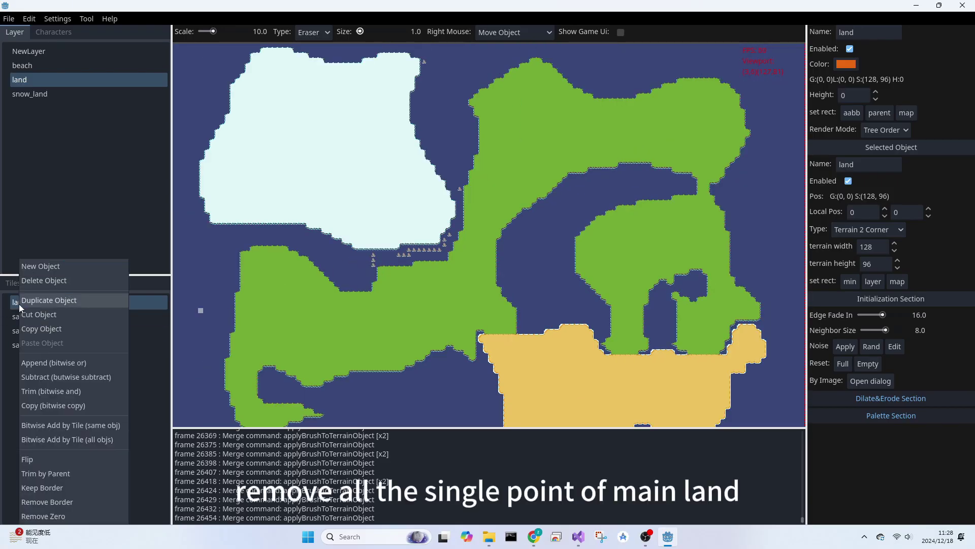
{"action": "left_click", "coordinate": [51, 512]}
{"action": "scroll", "coordinate": [239, 249], "scroll_direction": "down", "scroll_amount": 2}
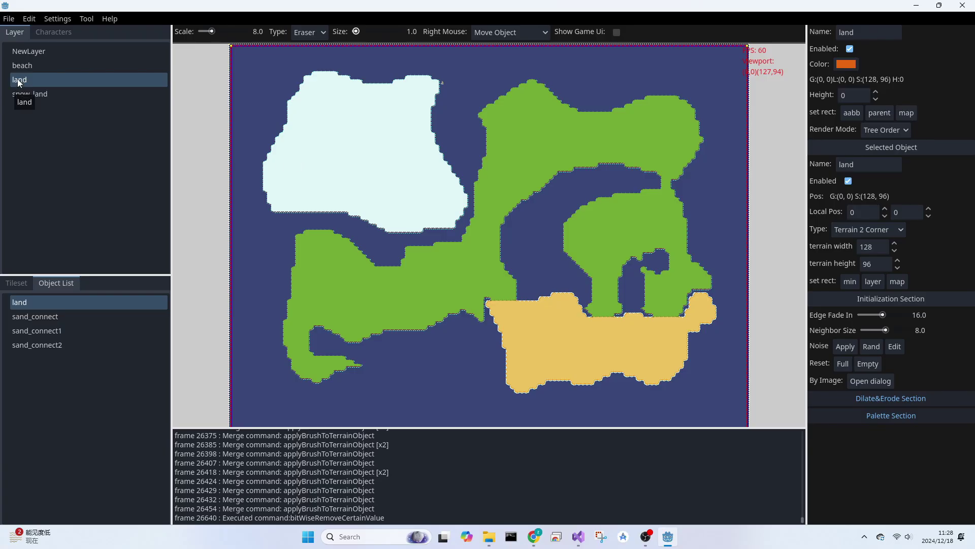
- Apply the Remove Zero command to the snow_land object on the snow_land layer
{"action": "left_click", "coordinate": [33, 94]}
{"action": "right_click", "coordinate": [34, 304]}
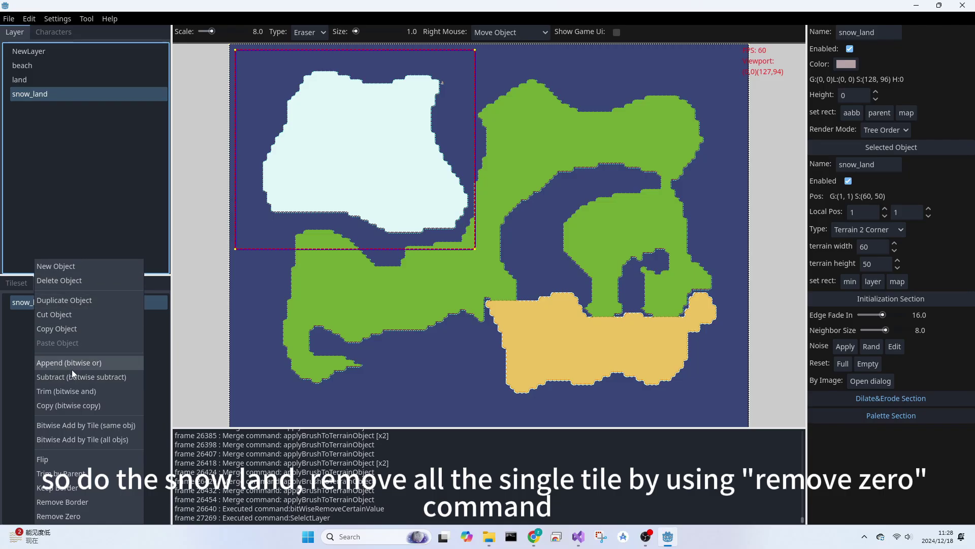
{"action": "left_click", "coordinate": [59, 516]}
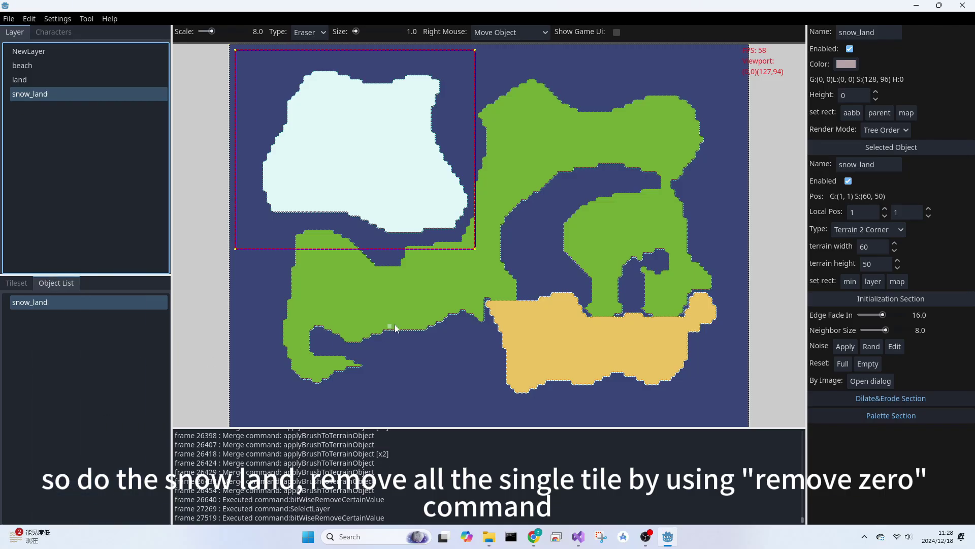
- Add a new sibling layer after snow_land and name it high_land
{"action": "right_click", "coordinate": [22, 117]}
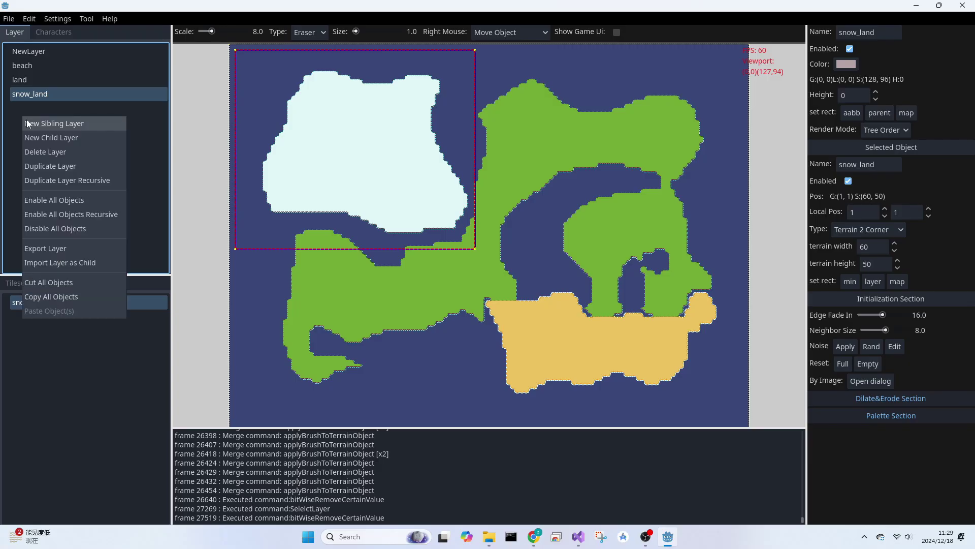
{"action": "left_click", "coordinate": [28, 124]}
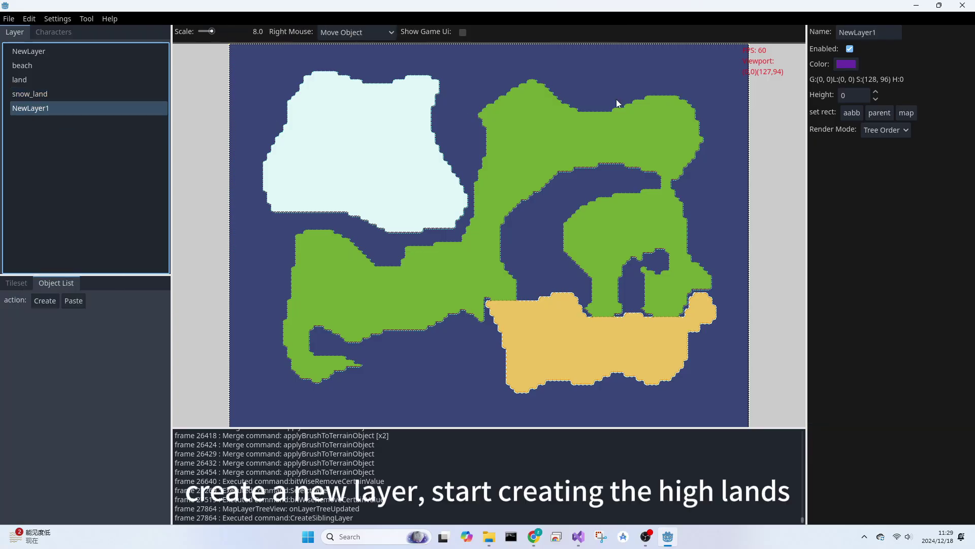
{"action": "left_click", "coordinate": [852, 32]}
{"action": "double_click", "coordinate": [852, 31]}
{"action": "type", "text": "h"}
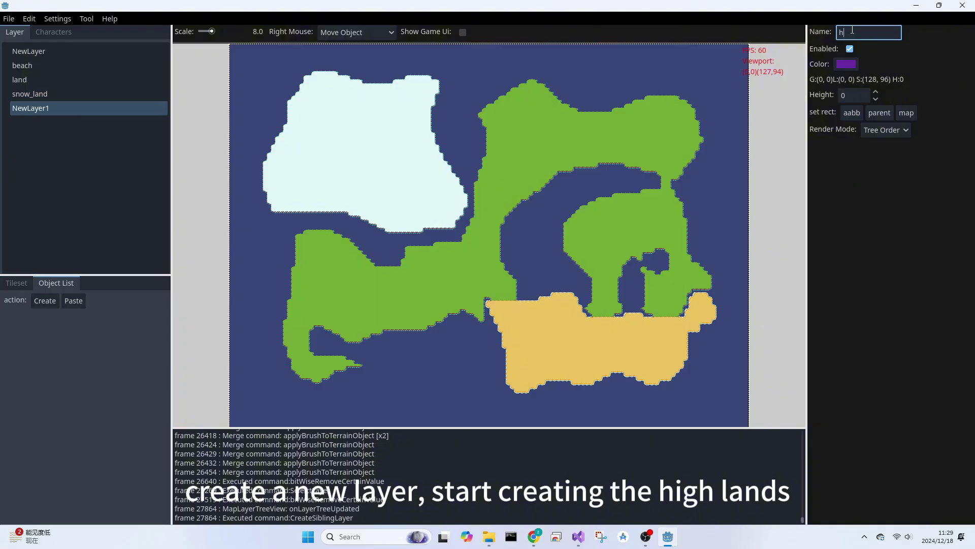
{"action": "type", "text": "igh_land"}
{"action": "key", "text": "Return"}
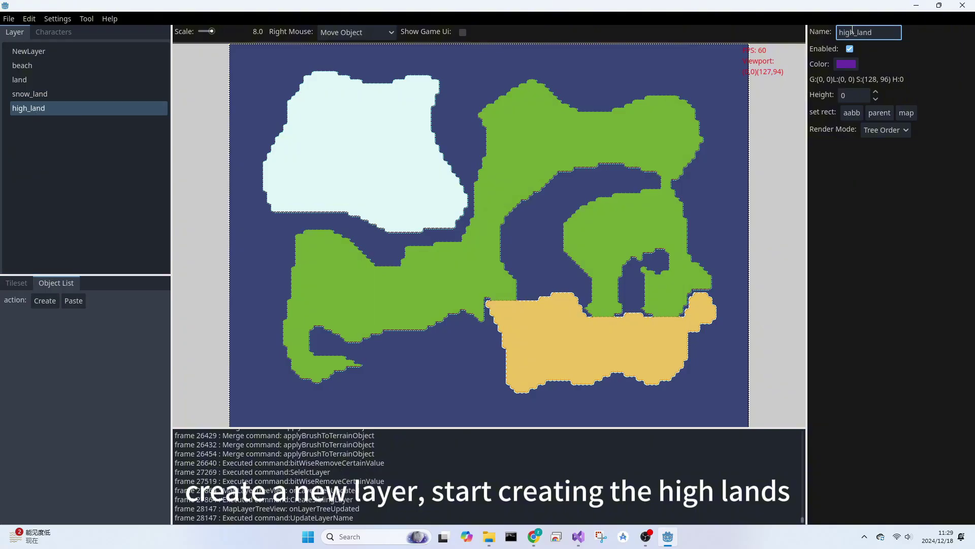
- Create a Cliff object on the high_land layer from the 4 x 5 block of green cliff tiles, keeping the name snow_land
{"action": "left_click", "coordinate": [46, 300]}
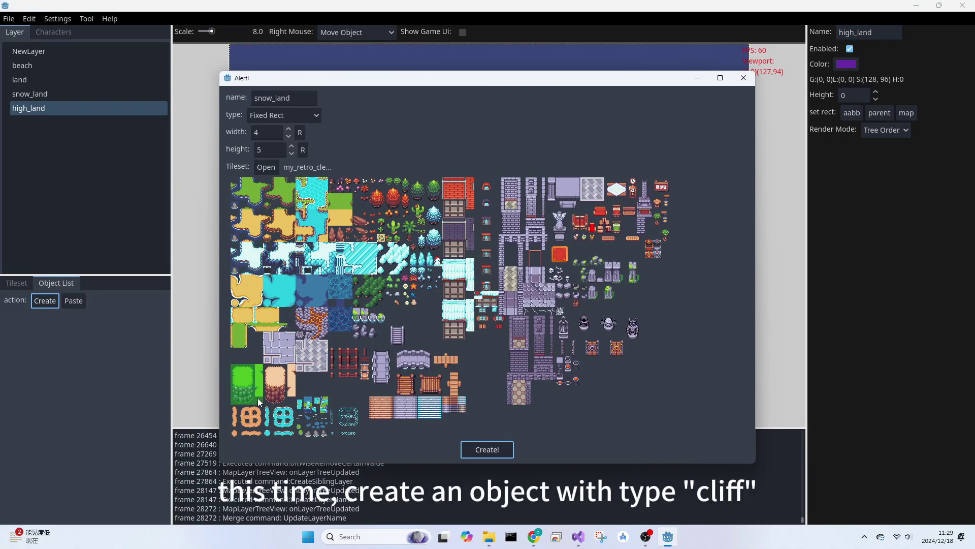
{"action": "left_click", "coordinate": [287, 116]}
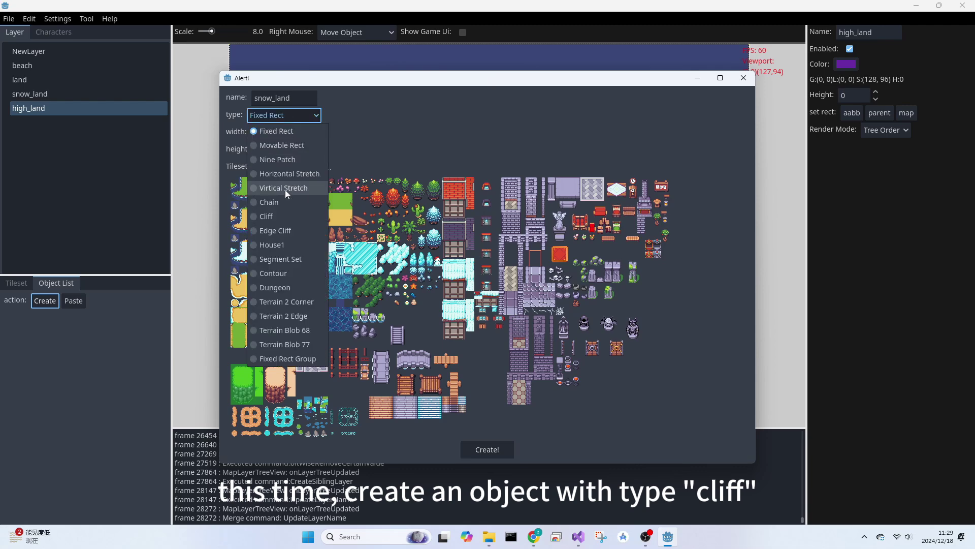
{"action": "left_click", "coordinate": [284, 216]}
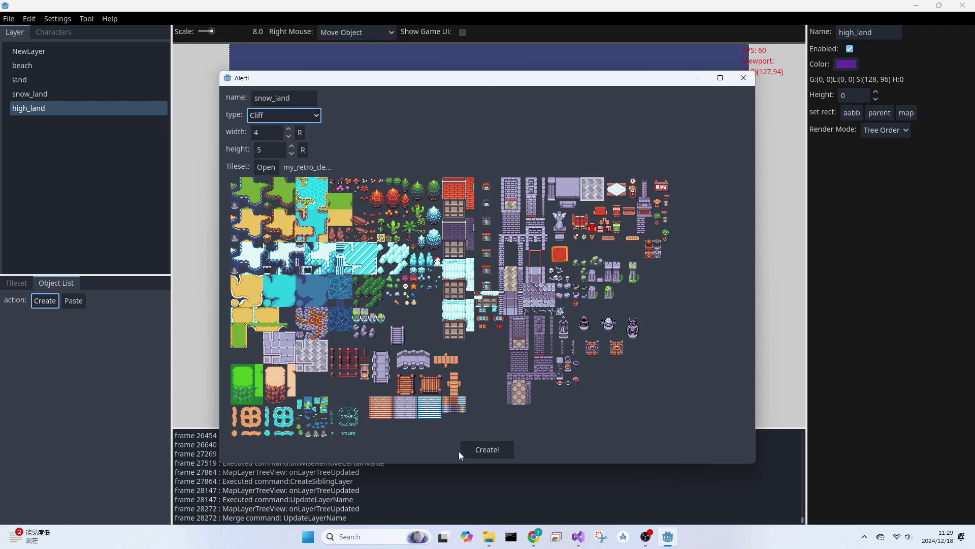
{"action": "left_click", "coordinate": [498, 449]}
- Place the cliff on the northeast green land at about 70, 25 with a size of about 38 x 9
{"action": "left_click_drag", "start_coordinate": [495, 247], "coordinate": [718, 153]}
{"action": "scroll", "coordinate": [524, 158], "scroll_direction": "up", "scroll_amount": 2}
{"action": "left_click", "coordinate": [664, 138]}
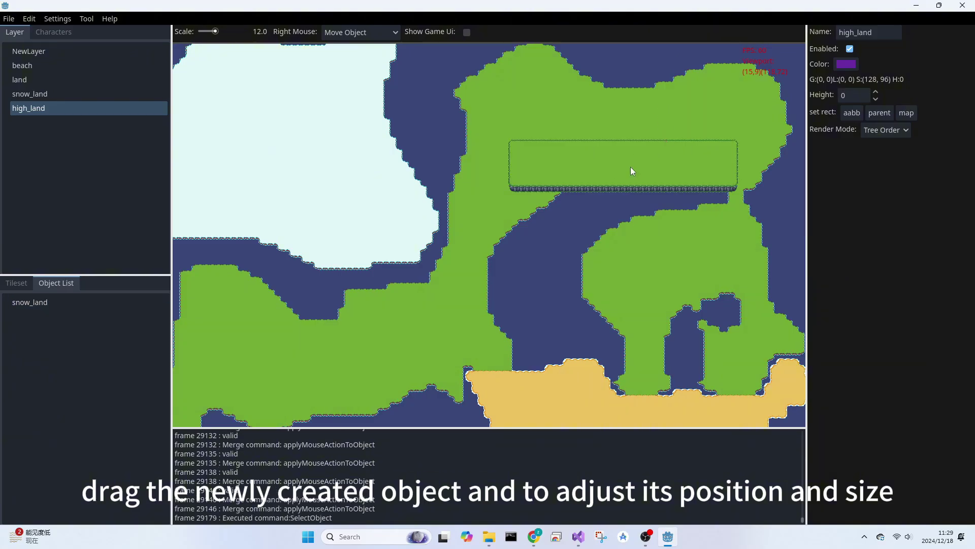
{"action": "left_click", "coordinate": [30, 302]}
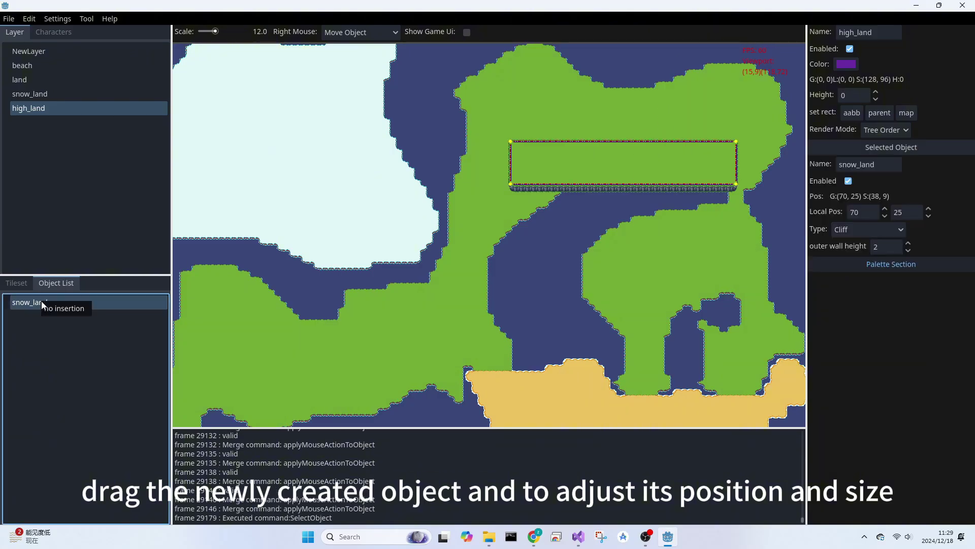
{"action": "left_click", "coordinate": [639, 142]}
- Stretch the cliff's north, east and west edges with Select&Move Obj to position 61, 8 and size 58 x 26
{"action": "left_click", "coordinate": [360, 33]}
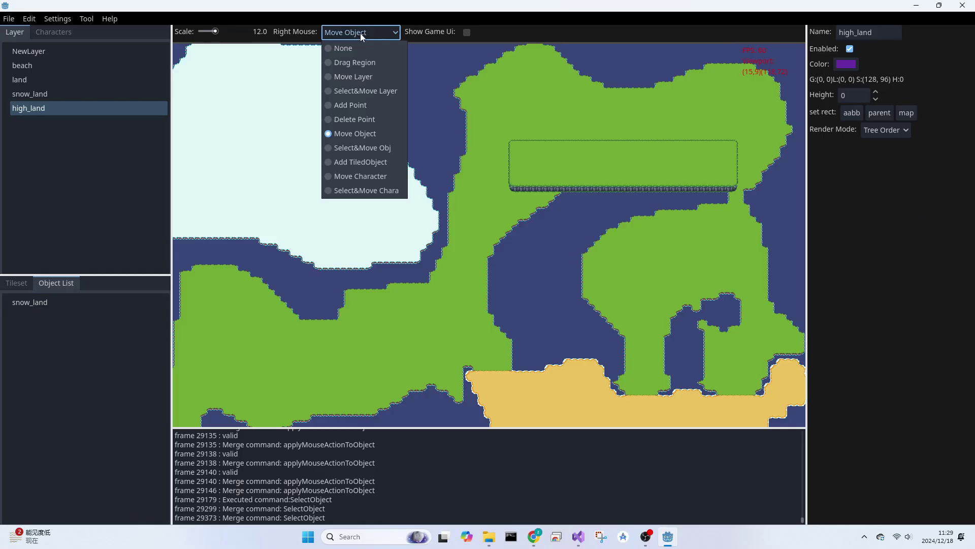
{"action": "left_click", "coordinate": [373, 148]}
{"action": "right_click", "coordinate": [602, 142]}
{"action": "right_click_drag", "start_coordinate": [602, 146], "coordinate": [607, 71]}
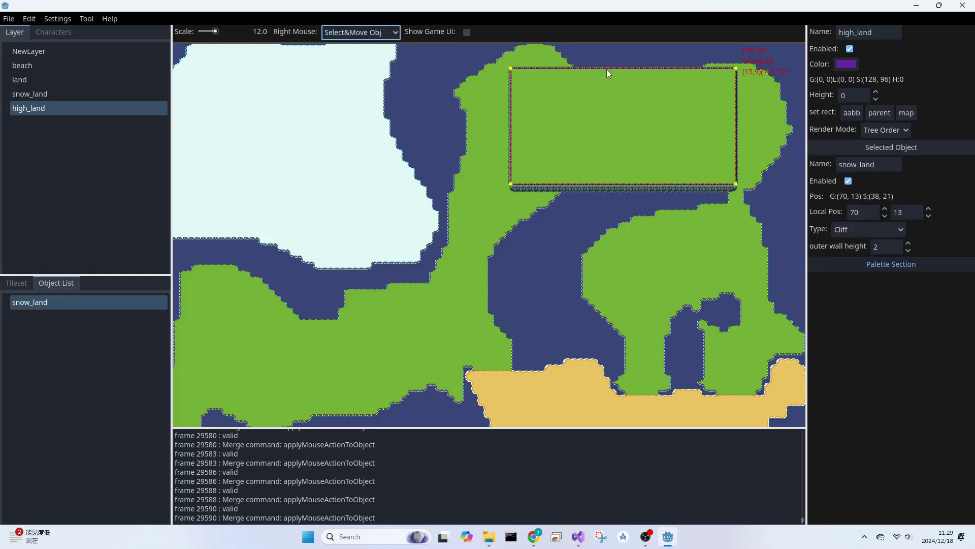
{"action": "middle_click_drag", "start_coordinate": [599, 120], "coordinate": [528, 197]}
{"action": "right_click_drag", "start_coordinate": [670, 192], "coordinate": [749, 184]}
{"action": "mouse_move", "coordinate": [662, 133]}
{"action": "right_mouse_down"}
{"action": "mouse_move", "coordinate": [657, 108]}
{"action": "mouse_move", "coordinate": [654, 121]}
{"action": "right_mouse_up"}
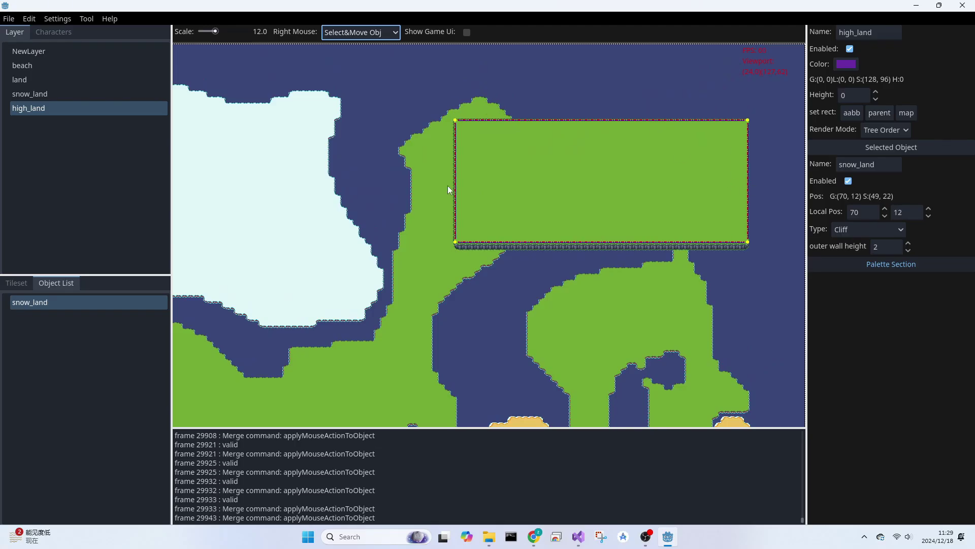
{"action": "right_click_drag", "start_coordinate": [453, 183], "coordinate": [401, 179]}
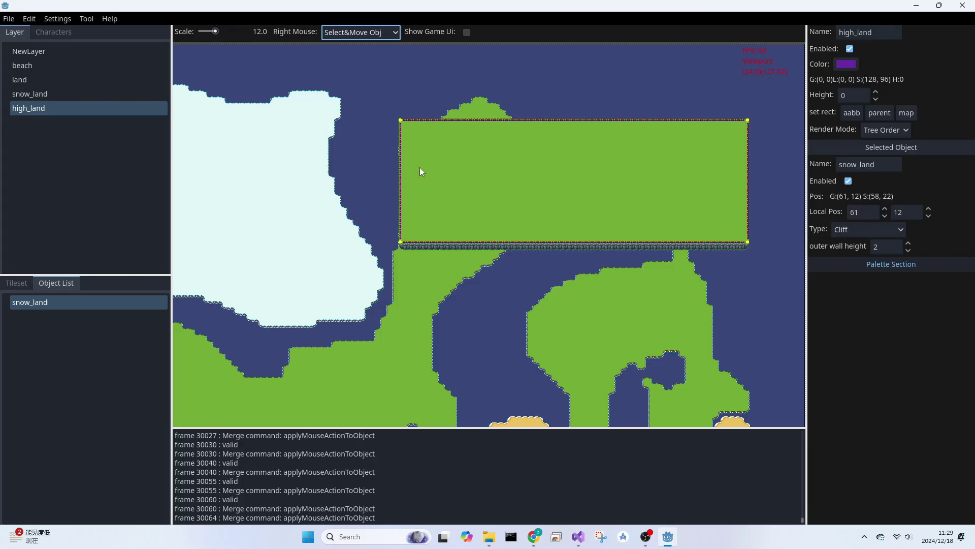
{"action": "right_click_drag", "start_coordinate": [457, 123], "coordinate": [457, 95]}
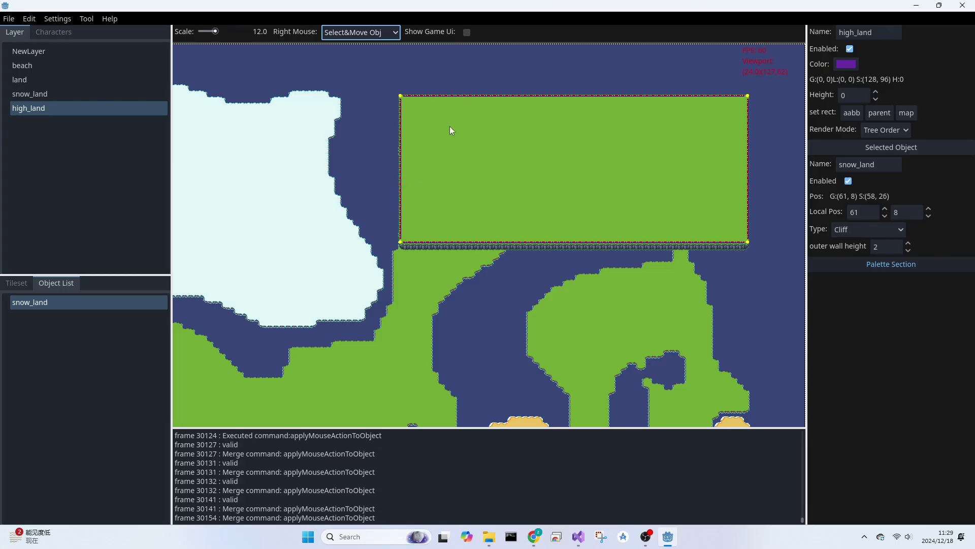
- Add key points along the high_land cliff's south edge and shift the segments one to three tiles to make it uneven
{"action": "left_click", "coordinate": [374, 32]}
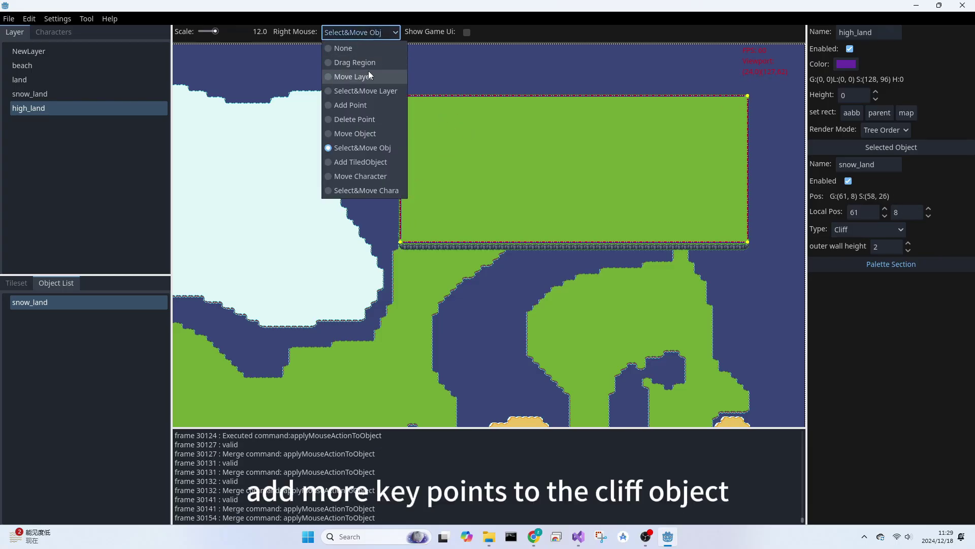
{"action": "left_click", "coordinate": [366, 107]}
{"action": "right_click", "coordinate": [434, 242]}
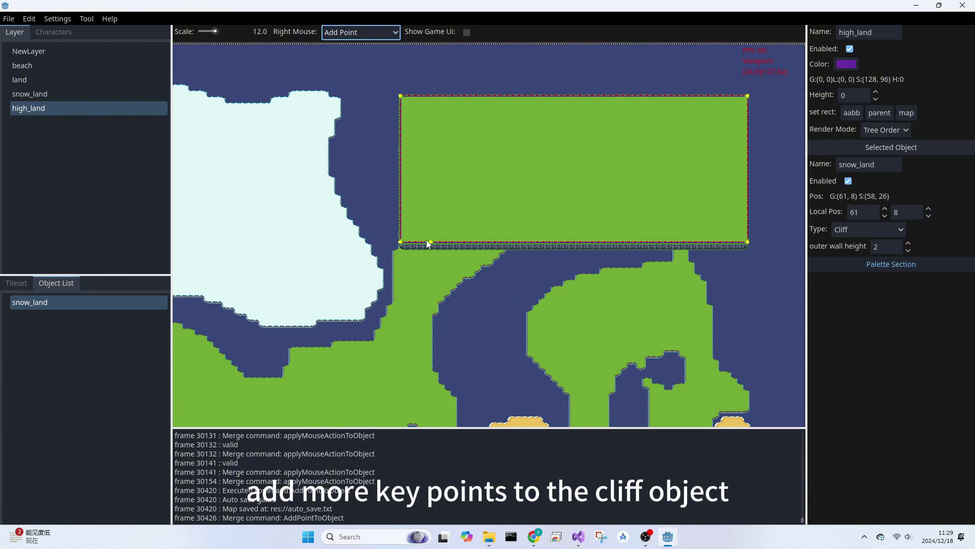
{"action": "right_click_drag", "start_coordinate": [414, 242], "coordinate": [414, 237]}
{"action": "right_click", "coordinate": [477, 245]}
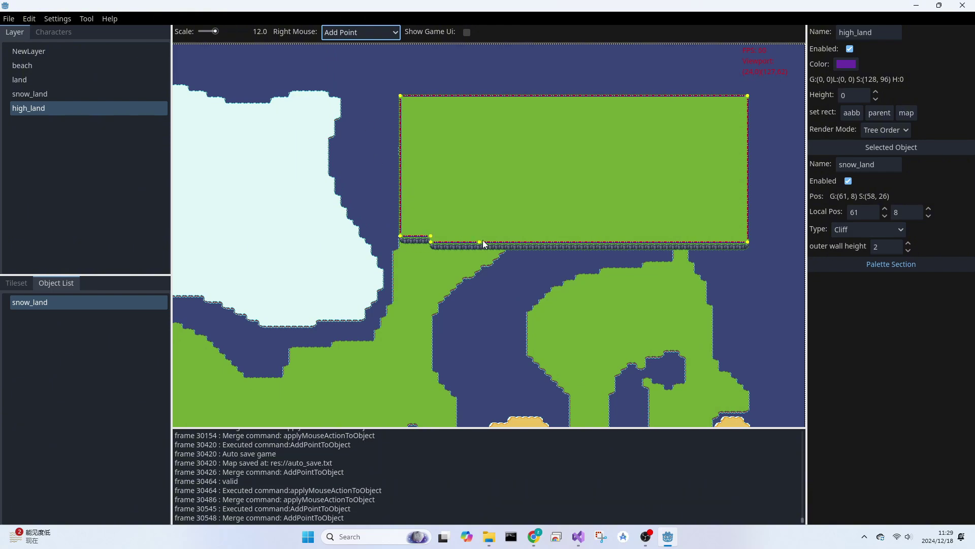
{"action": "left_click_drag", "start_coordinate": [485, 243], "coordinate": [486, 232]}
{"action": "right_click", "coordinate": [541, 231]}
{"action": "left_click_drag", "start_coordinate": [553, 230], "coordinate": [719, 229]}
{"action": "right_click", "coordinate": [595, 224]}
{"action": "right_click", "coordinate": [656, 229]}
{"action": "right_click", "coordinate": [717, 242]}
- Step the high_land cliff's east edge with added points, widening the cliff to 61 and pulling the northern segment in about two tiles
{"action": "right_click", "coordinate": [747, 205]}
{"action": "left_click_drag", "start_coordinate": [747, 194], "coordinate": [764, 162]}
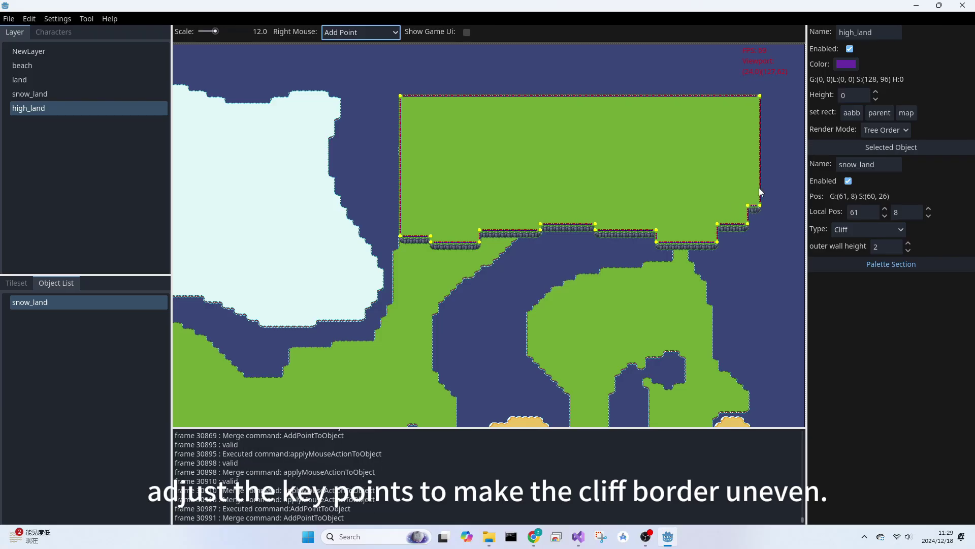
{"action": "right_click", "coordinate": [766, 138]}
{"action": "left_click_drag", "start_coordinate": [766, 123], "coordinate": [752, 121]}
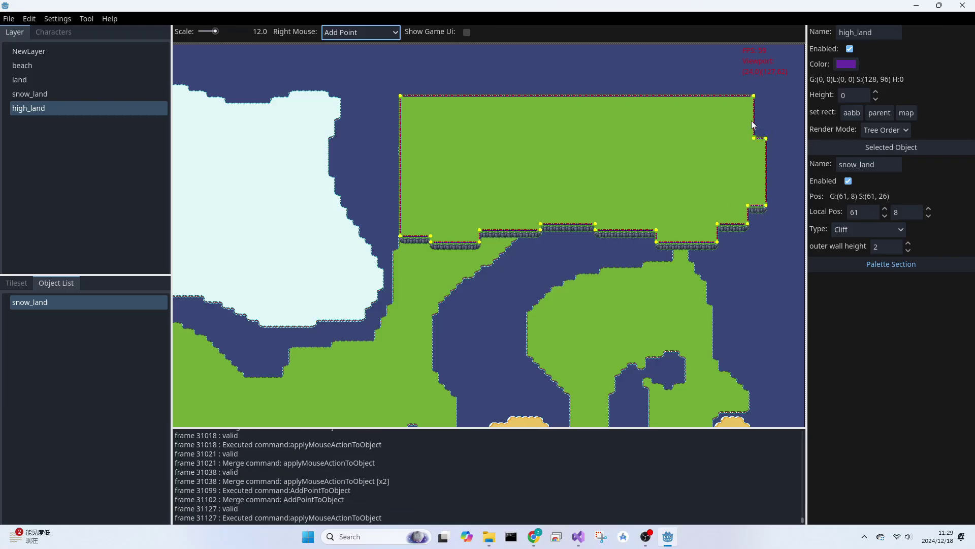
- Step the cliff's north edge with three added points, lowering the middle segment about one tile and the west segment about two
{"action": "right_click", "coordinate": [724, 96]}
{"action": "left_click_drag", "start_coordinate": [699, 96], "coordinate": [682, 101]}
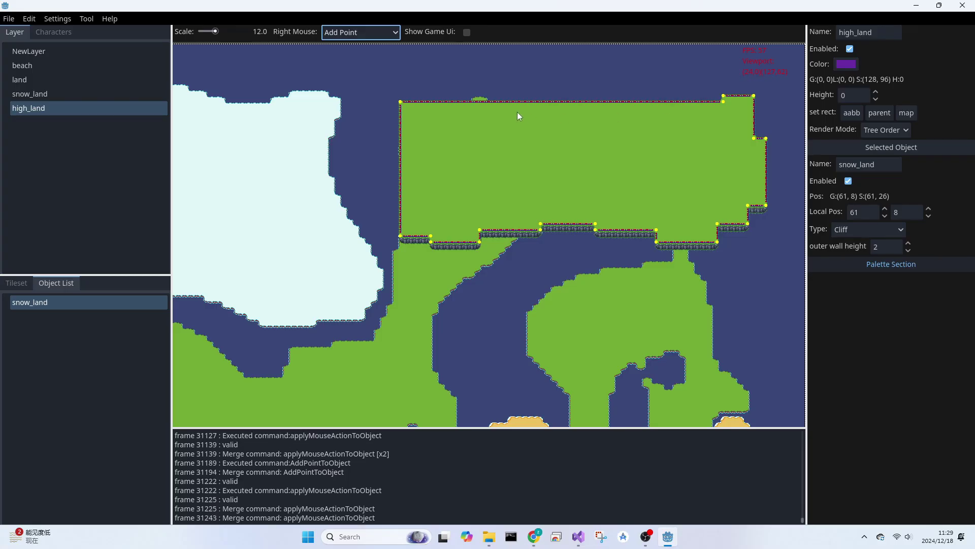
{"action": "right_click", "coordinate": [535, 102]}
{"action": "left_click_drag", "start_coordinate": [511, 101], "coordinate": [507, 96]}
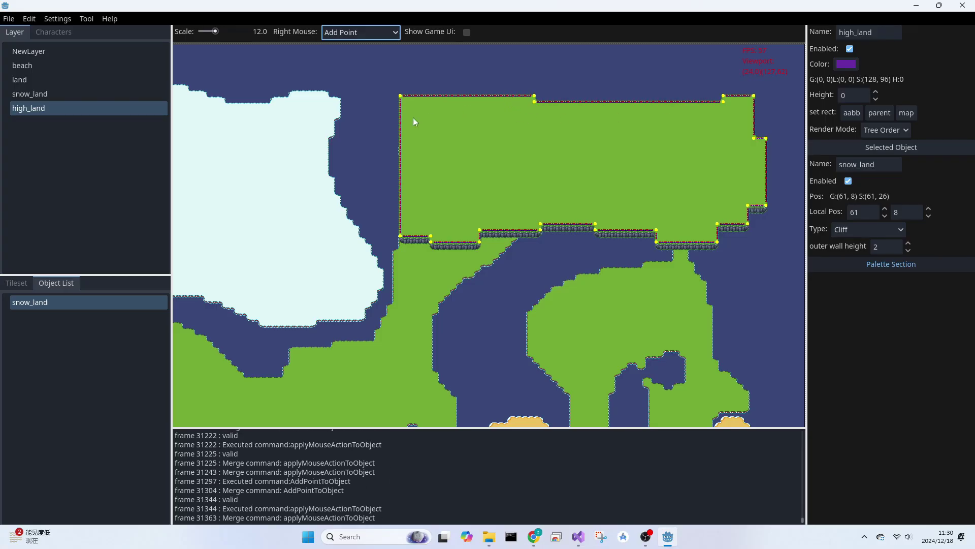
{"action": "right_click", "coordinate": [456, 95]}
{"action": "left_click_drag", "start_coordinate": [443, 98], "coordinate": [441, 108]}
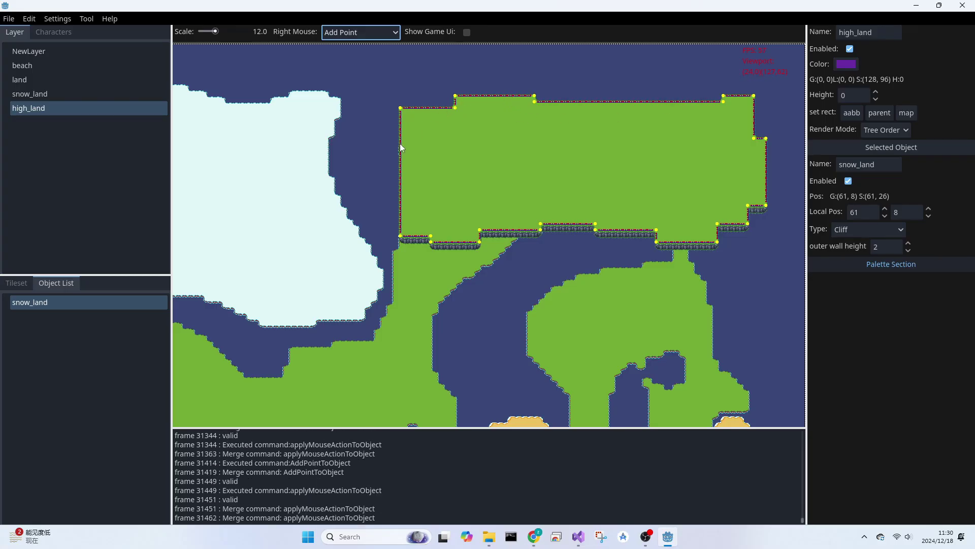
- Add a point on the cliff's west edge and pull its northern segment in about four tiles
{"action": "right_click", "coordinate": [401, 157]}
{"action": "left_click_drag", "start_coordinate": [406, 142], "coordinate": [422, 151]}
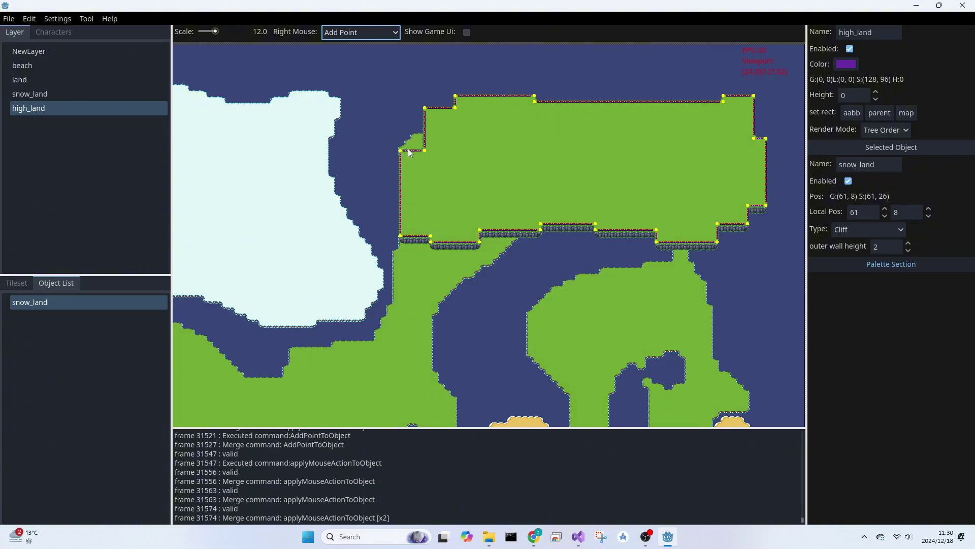
{"action": "left_click_drag", "start_coordinate": [408, 150], "coordinate": [408, 138]}
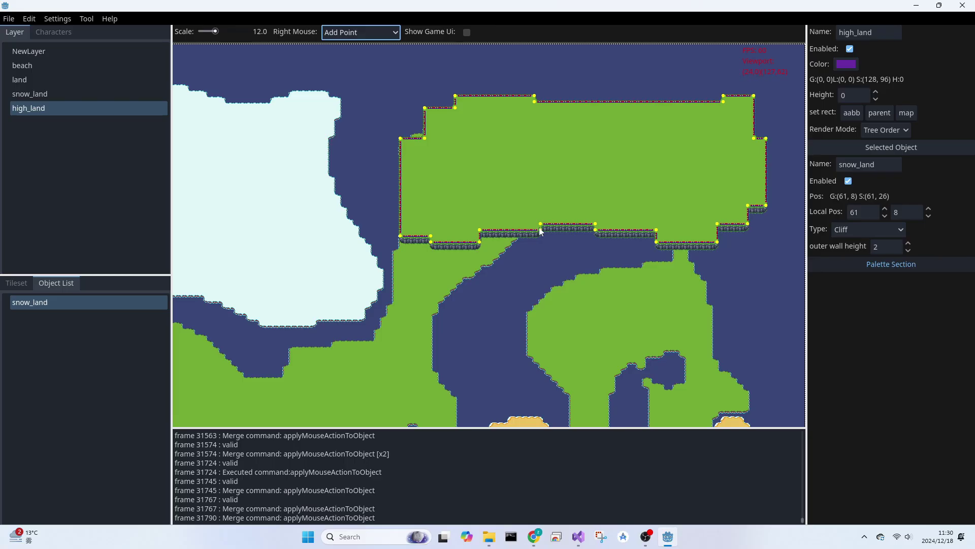
- Add a child layer under high_land and name it mountain
{"action": "right_click", "coordinate": [26, 112]}
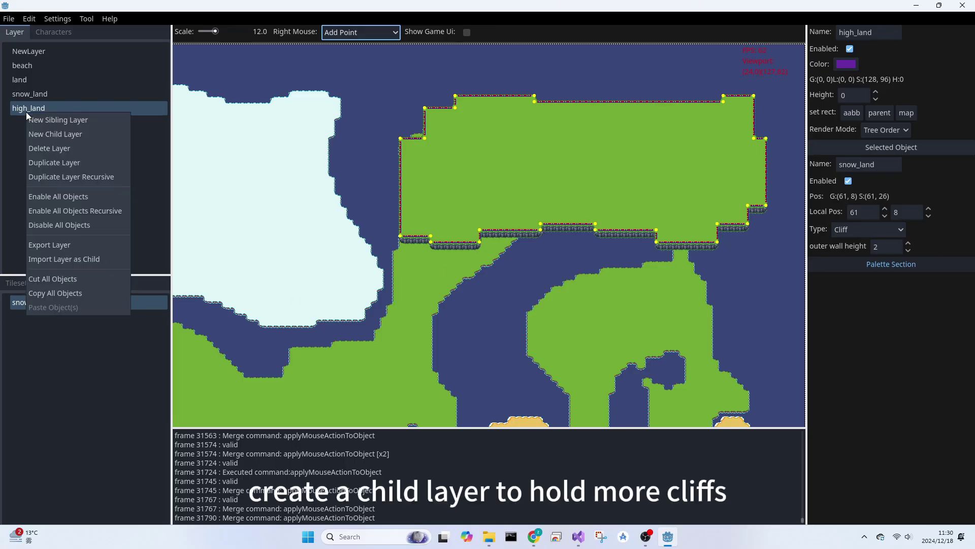
{"action": "left_click", "coordinate": [66, 134]}
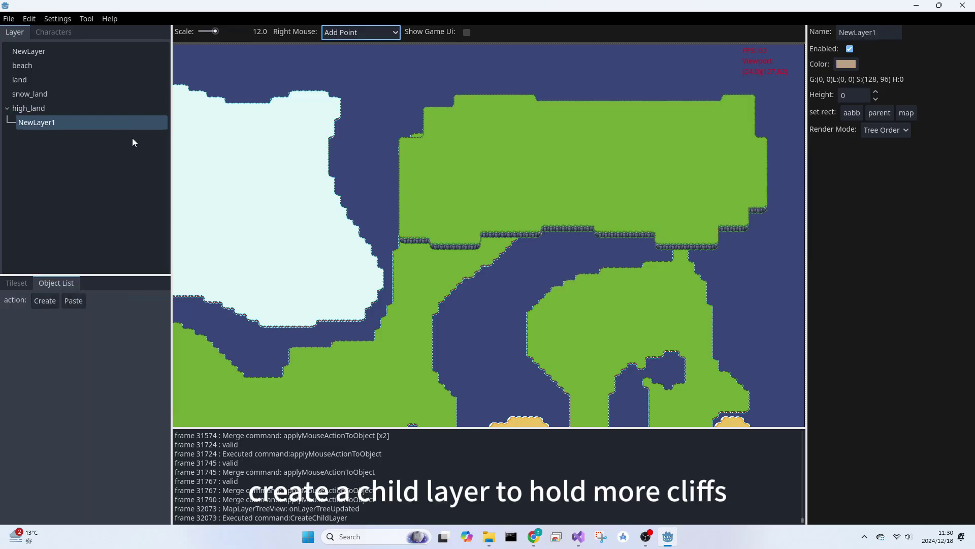
{"action": "double_click", "coordinate": [872, 30]}
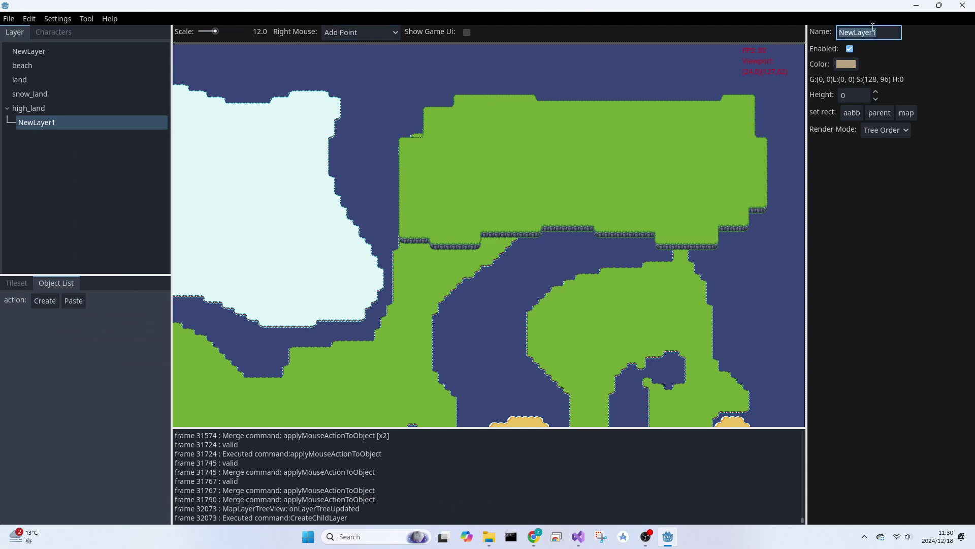
{"action": "type", "text": "mountain"}
{"action": "key", "text": "Return"}
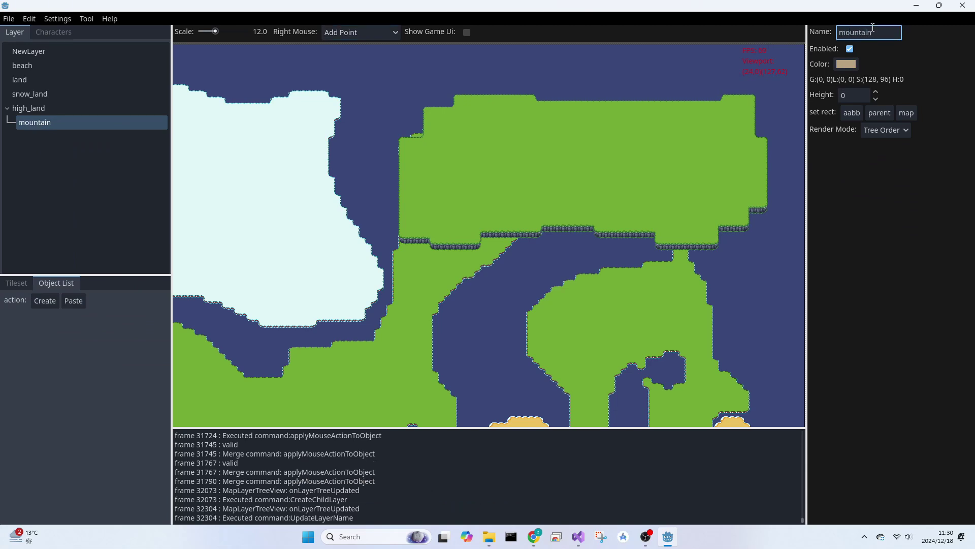
- Create a Cliff object named mountain on the mountain layer from the 4 x 5 block of brown cliff tiles
{"action": "left_click", "coordinate": [44, 302]}
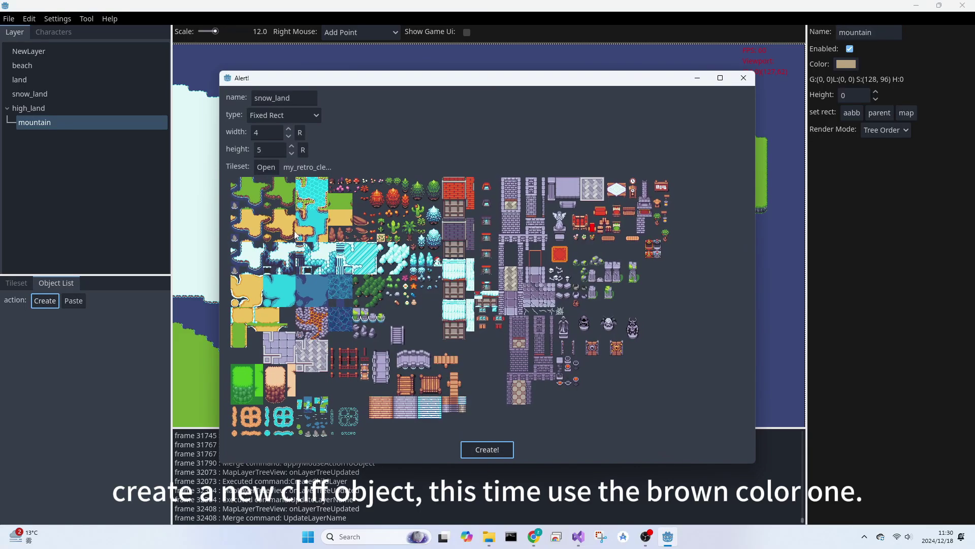
{"action": "left_click", "coordinate": [268, 372]}
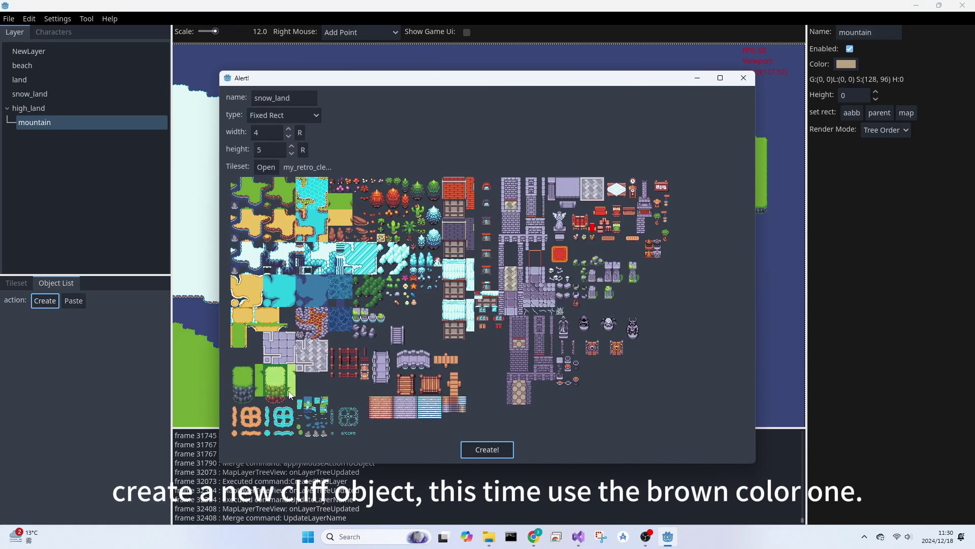
{"action": "left_click", "coordinate": [279, 98]}
{"action": "double_click", "coordinate": [279, 98]}
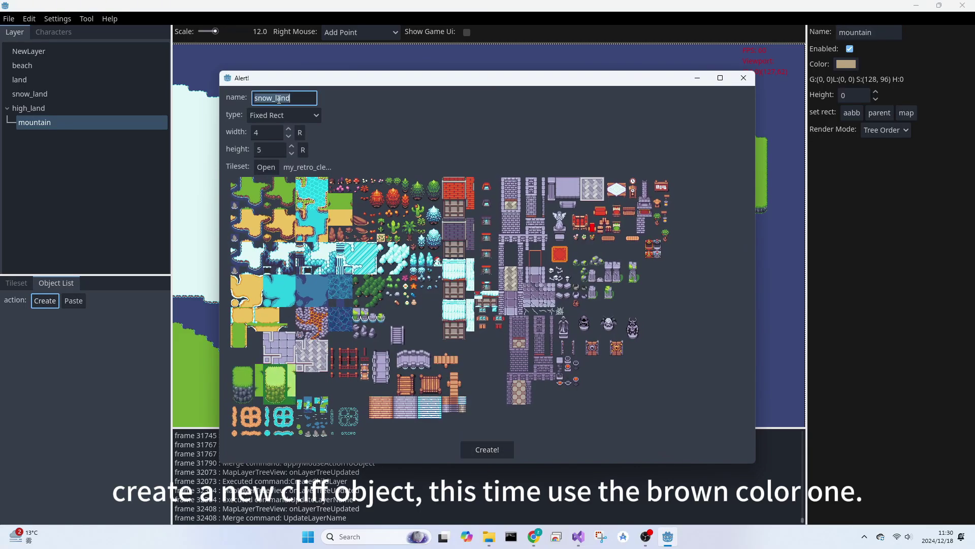
{"action": "type", "text": "hi"}
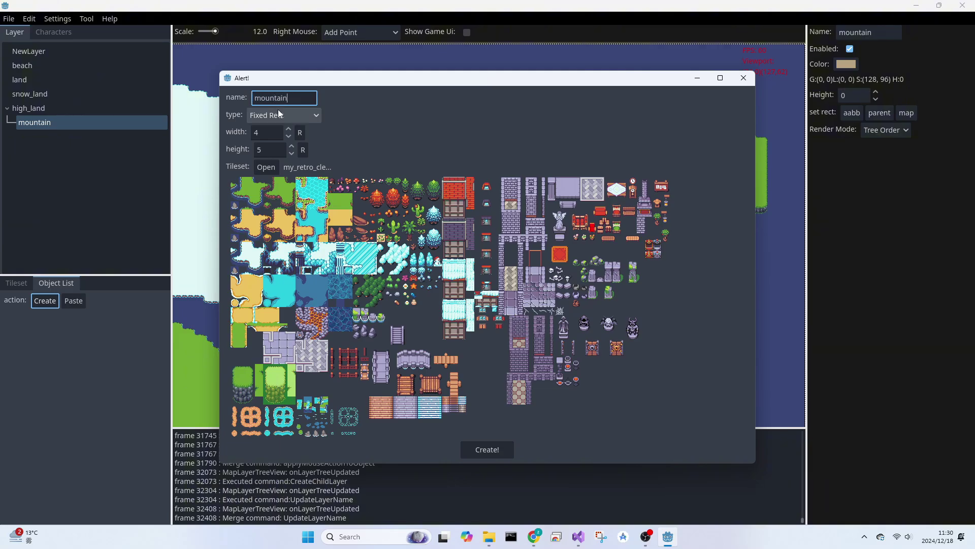
{"action": "left_click", "coordinate": [282, 115]}
{"action": "left_click", "coordinate": [287, 217]}
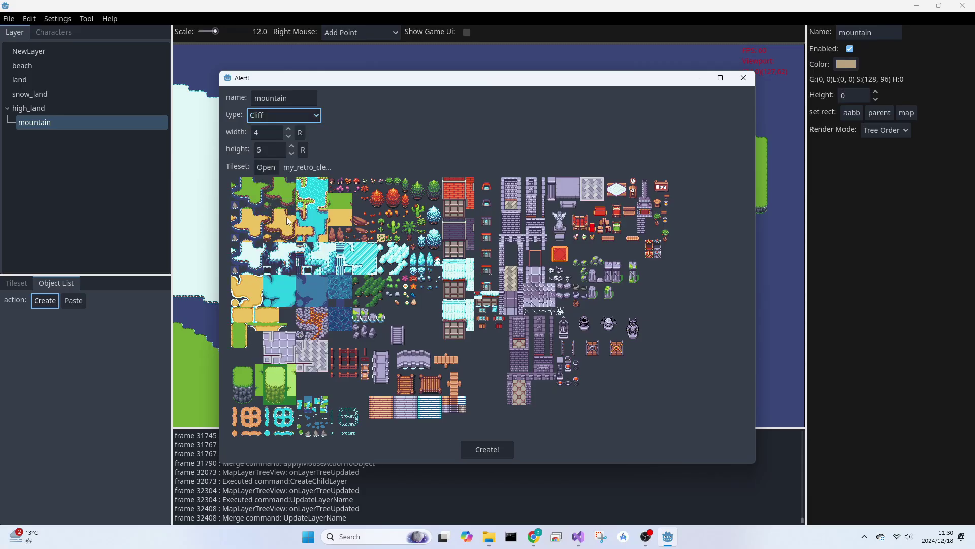
{"action": "left_click", "coordinate": [487, 450]}
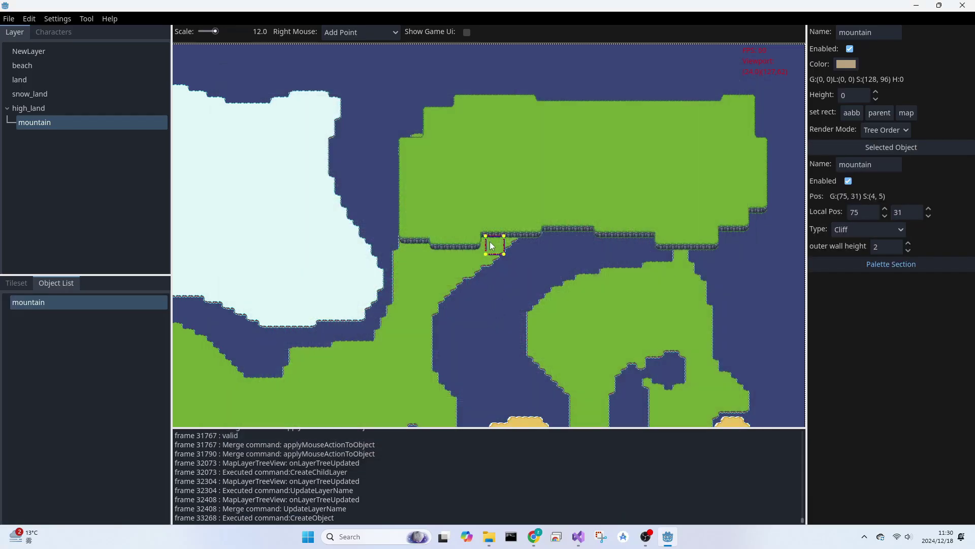
- Move the mountain cliff to 66, 10 on the high land with Move Object and stretch its east edge to a width of 52
{"action": "left_click", "coordinate": [360, 32]}
{"action": "left_click", "coordinate": [371, 142]}
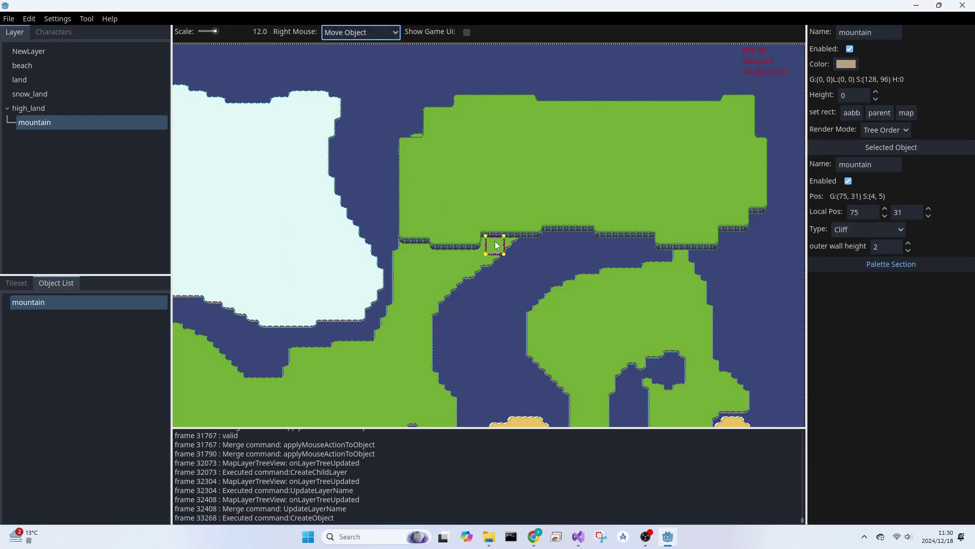
{"action": "right_click_drag", "start_coordinate": [497, 245], "coordinate": [446, 119]}
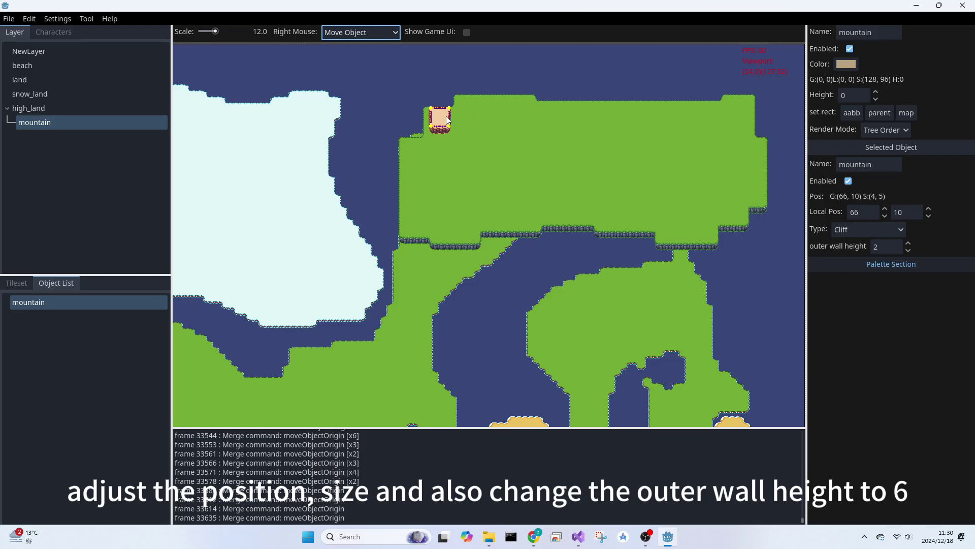
{"action": "left_click_drag", "start_coordinate": [448, 119], "coordinate": [741, 120]}
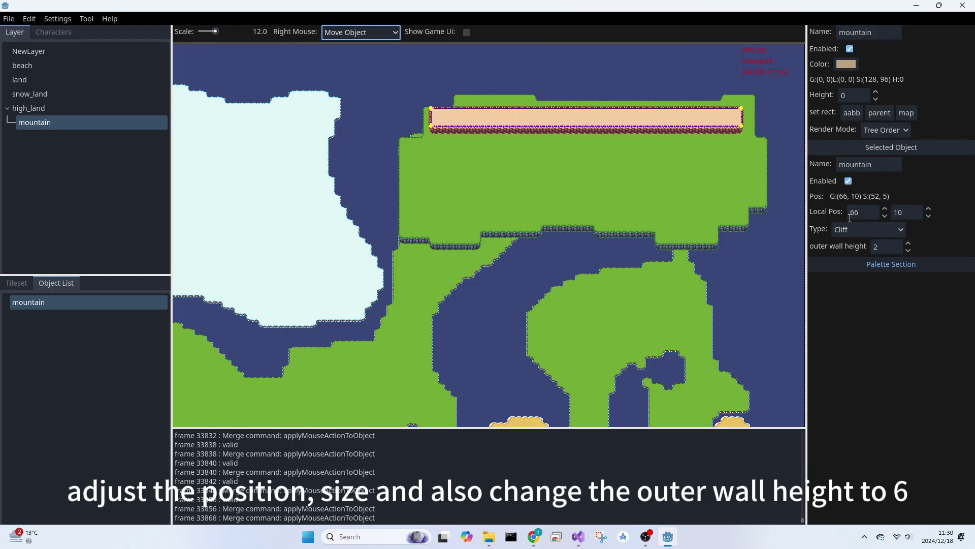
- Set the mountain cliff's outer wall height to 6
{"action": "left_click", "coordinate": [874, 247]}
{"action": "type", "text": "6"}
{"action": "key", "text": "Return"}
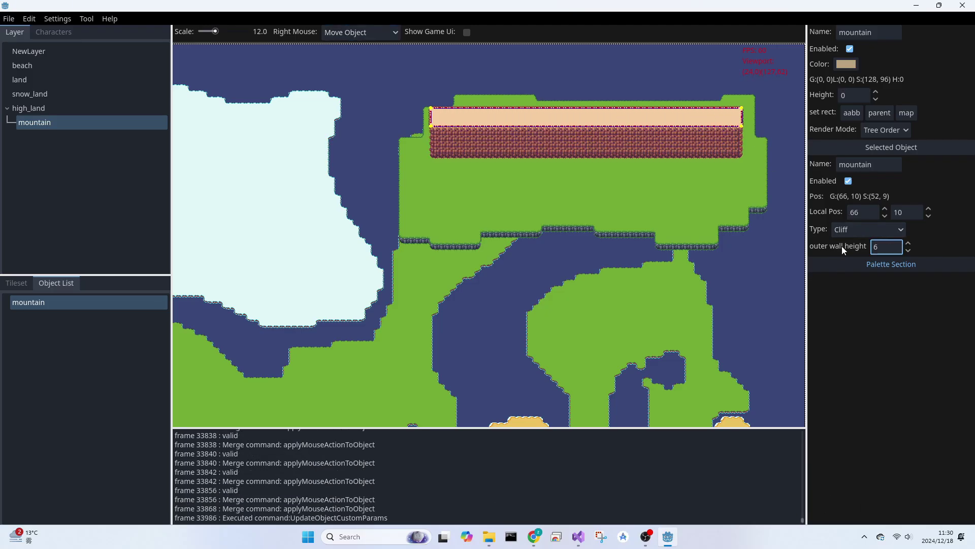
- Stretch the mountain cliff's north and east edges to position 66, 2 and size 53 x 17
{"action": "scroll", "coordinate": [513, 150], "scroll_direction": "up", "scroll_amount": 2}
{"action": "scroll", "coordinate": [594, 161], "scroll_direction": "up", "scroll_amount": 2}
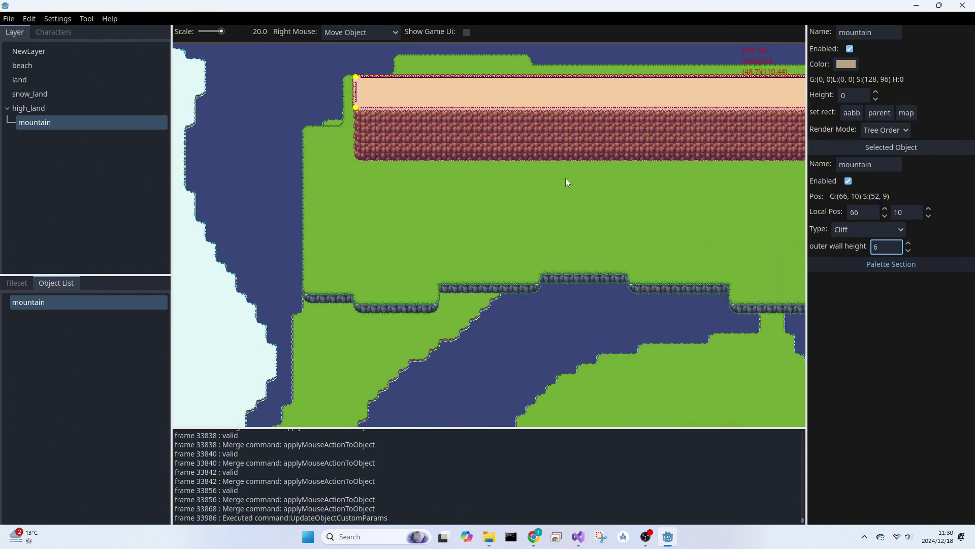
{"action": "middle_click_drag", "start_coordinate": [565, 177], "coordinate": [414, 270]}
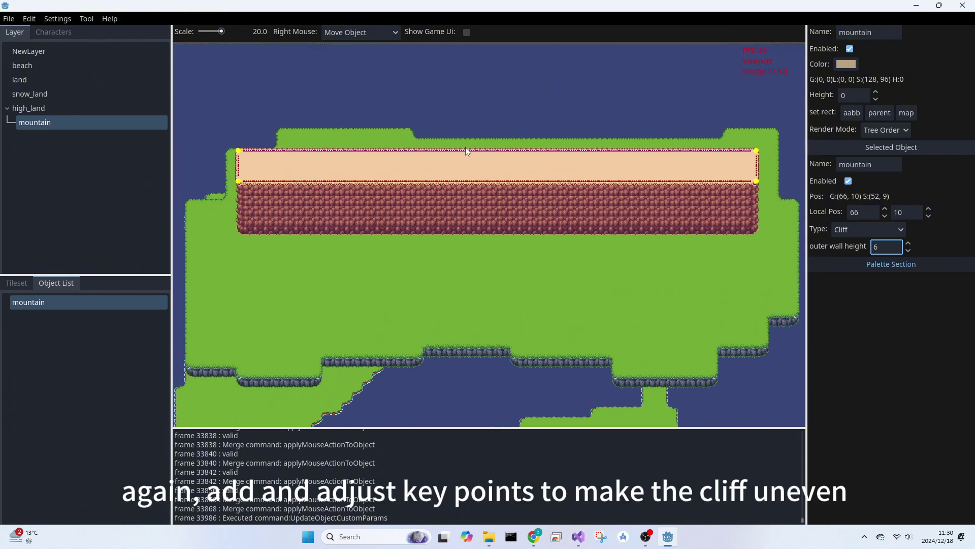
{"action": "left_click_drag", "start_coordinate": [466, 150], "coordinate": [474, 68]}
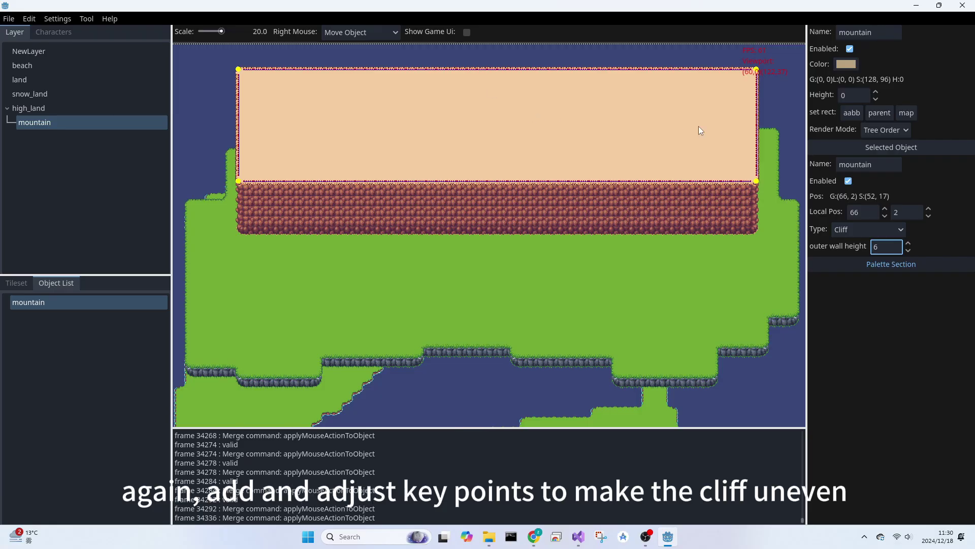
{"action": "left_click_drag", "start_coordinate": [755, 130], "coordinate": [766, 131]}
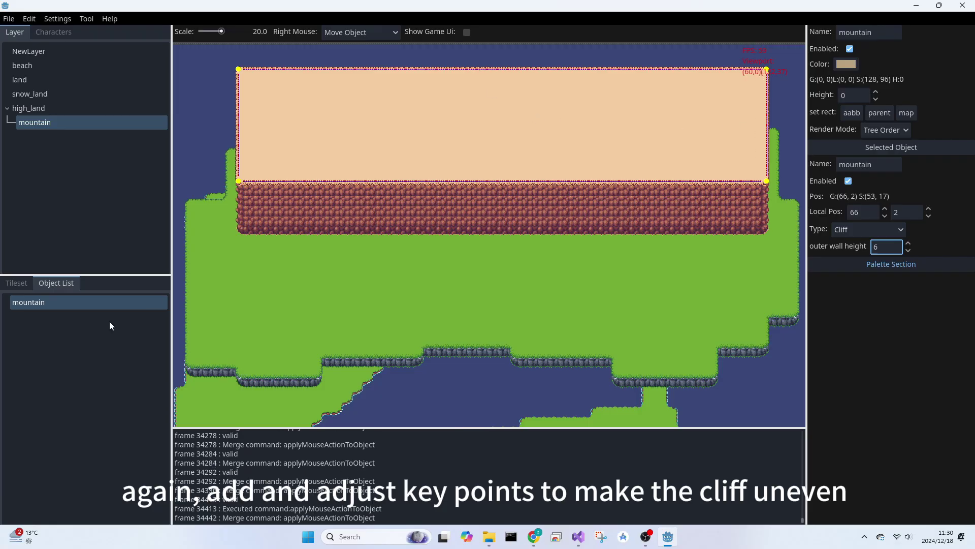
{"action": "right_click", "coordinate": [33, 304]}
{"action": "left_click", "coordinate": [22, 329]}
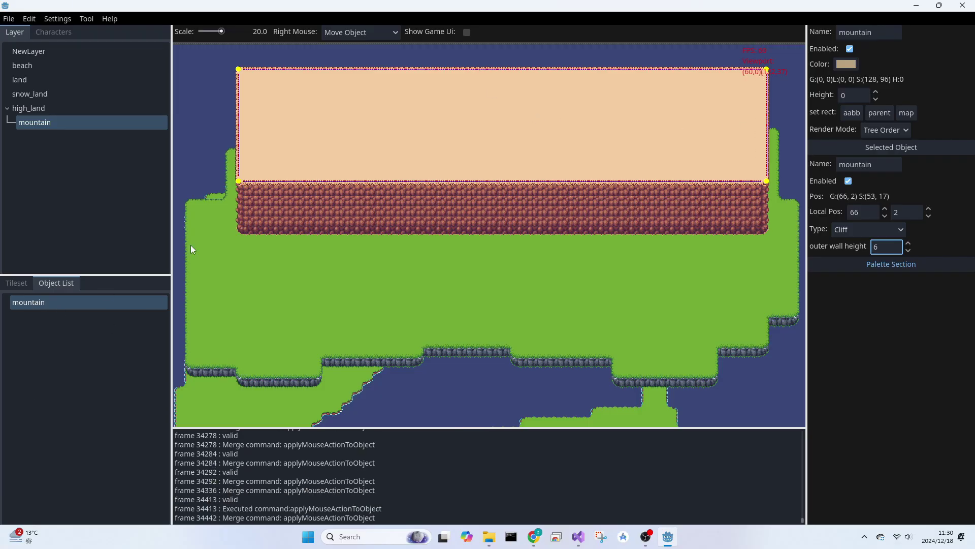
- Add two points on the mountain's south edge, raising the west segment about three tiles and the east segment about two
{"action": "left_click", "coordinate": [364, 35]}
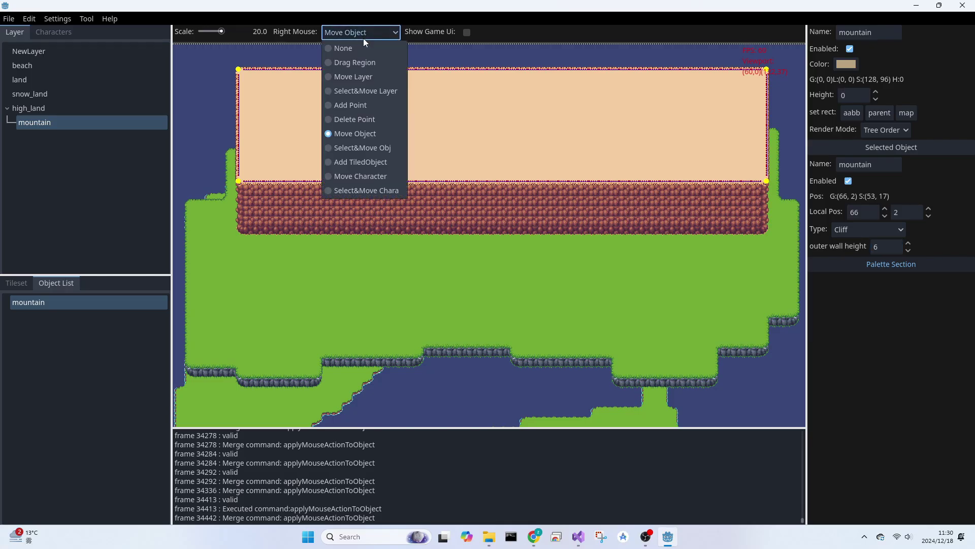
{"action": "left_click", "coordinate": [353, 104]}
{"action": "right_click", "coordinate": [339, 182]}
{"action": "left_click_drag", "start_coordinate": [306, 182], "coordinate": [361, 171]}
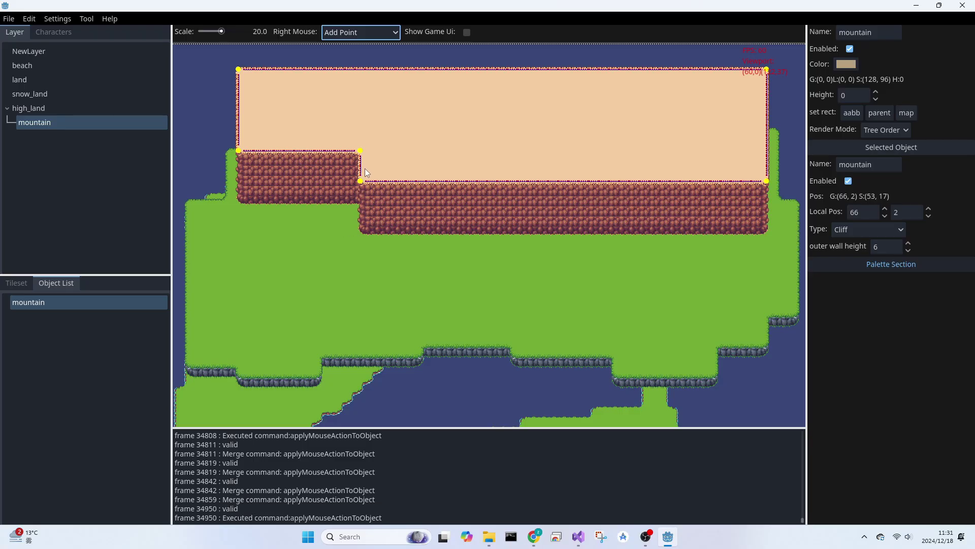
{"action": "right_click", "coordinate": [631, 183]}
{"action": "left_click_drag", "start_coordinate": [651, 182], "coordinate": [696, 156]}
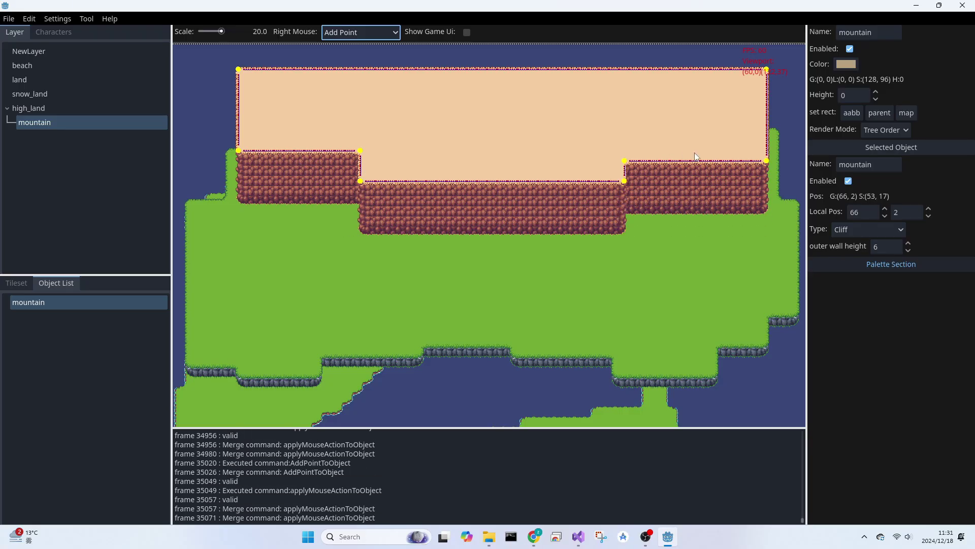
- Add points on the mountain's east and north edges, pulling the northeast part in two tiles and lowering two north segments one tile
{"action": "right_click", "coordinate": [767, 112]}
{"action": "left_click_drag", "start_coordinate": [767, 92], "coordinate": [745, 84]}
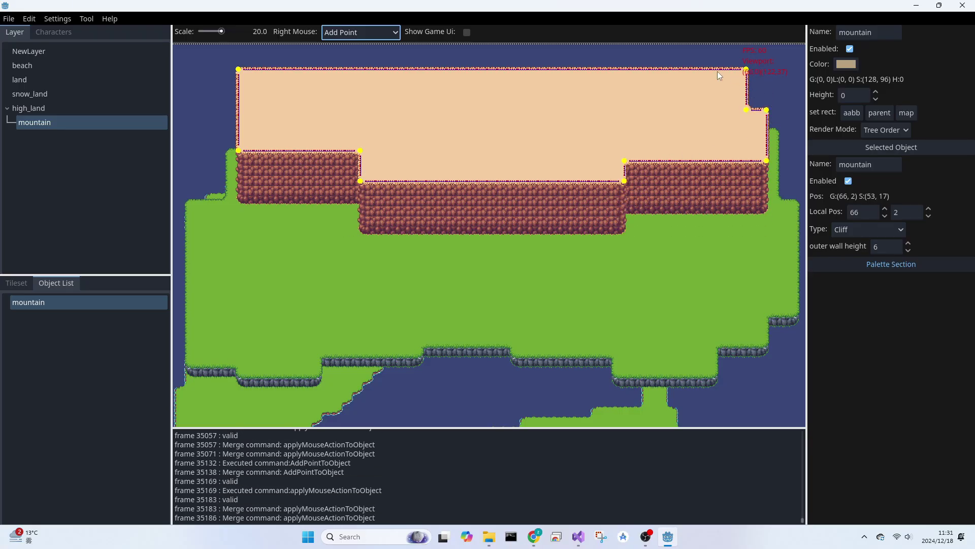
{"action": "right_click", "coordinate": [707, 71]}
{"action": "left_click_drag", "start_coordinate": [659, 78], "coordinate": [625, 75]}
{"action": "right_click", "coordinate": [614, 81]}
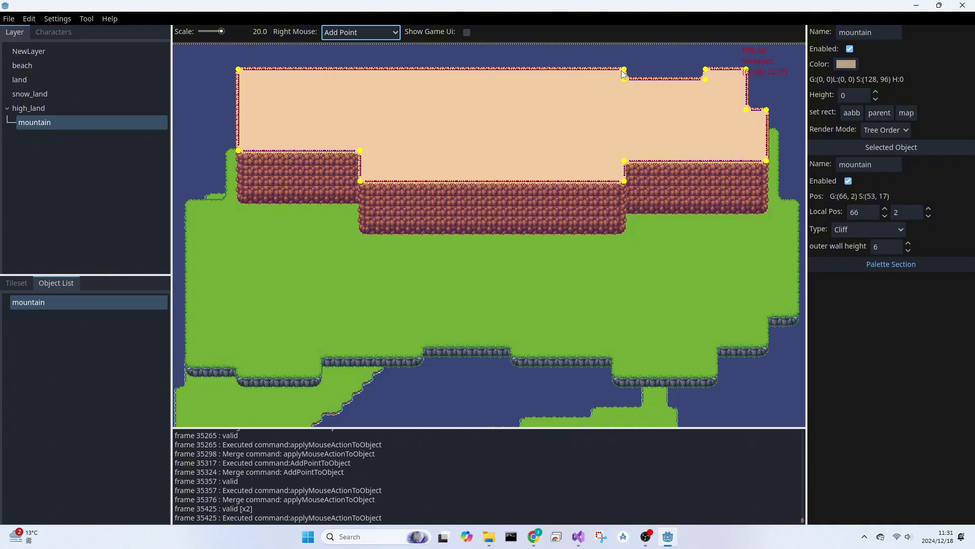
{"action": "right_click", "coordinate": [378, 72]}
{"action": "mouse_move", "coordinate": [358, 71]}
{"action": "left_mouse_down"}
{"action": "mouse_move", "coordinate": [337, 82]}
{"action": "mouse_move", "coordinate": [359, 76]}
{"action": "left_mouse_up"}
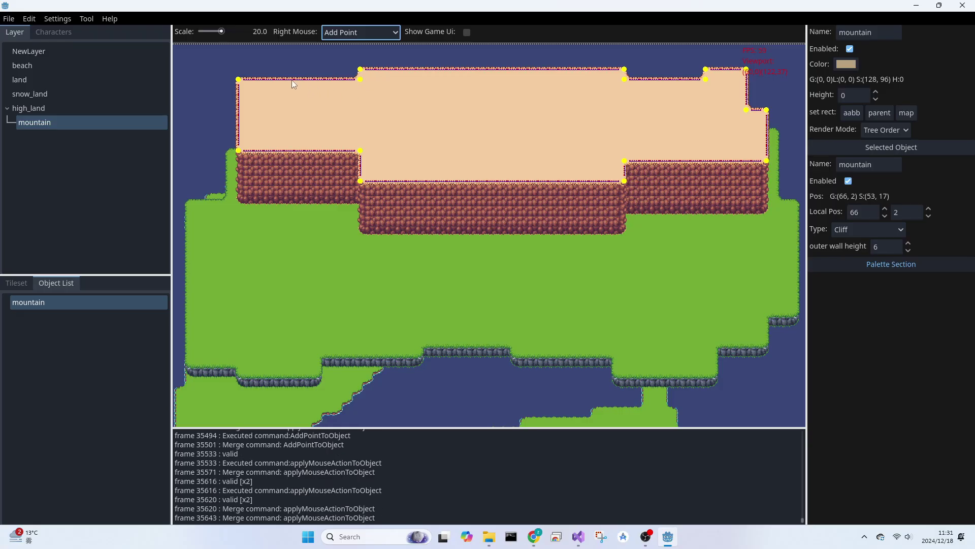
- Add a point on the west part of the mountain's north edge and lower the northwest segment two tiles
{"action": "right_click", "coordinate": [279, 79]}
{"action": "left_click_drag", "start_coordinate": [255, 83], "coordinate": [255, 104]}
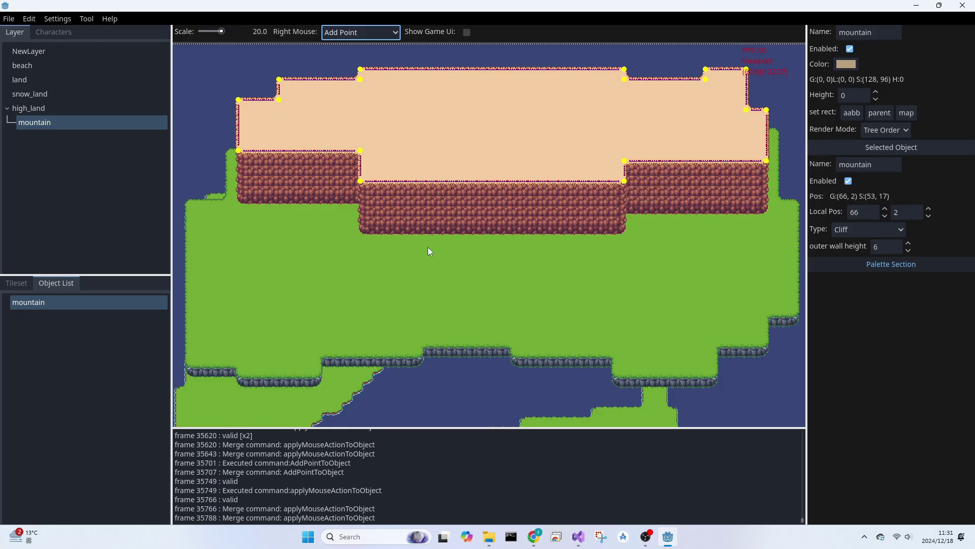
- Duplicate the mountain cliff and move the copy south to position 65, 15
{"action": "right_click", "coordinate": [31, 300]}
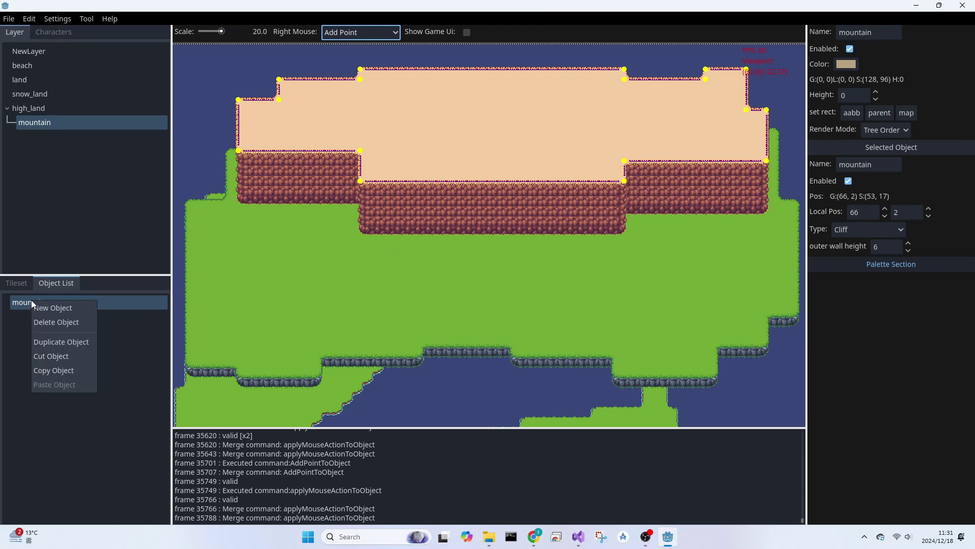
{"action": "left_click", "coordinate": [42, 342]}
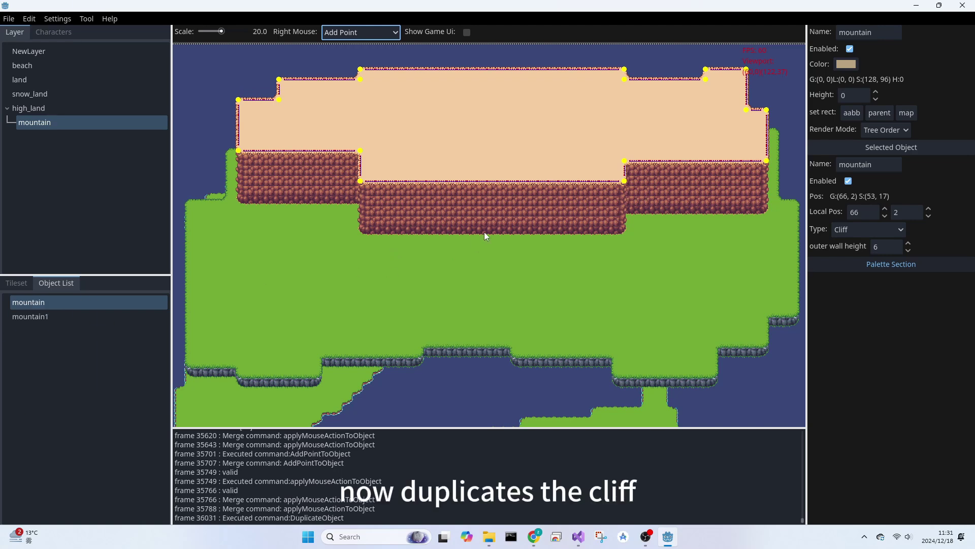
{"action": "left_click", "coordinate": [81, 316]}
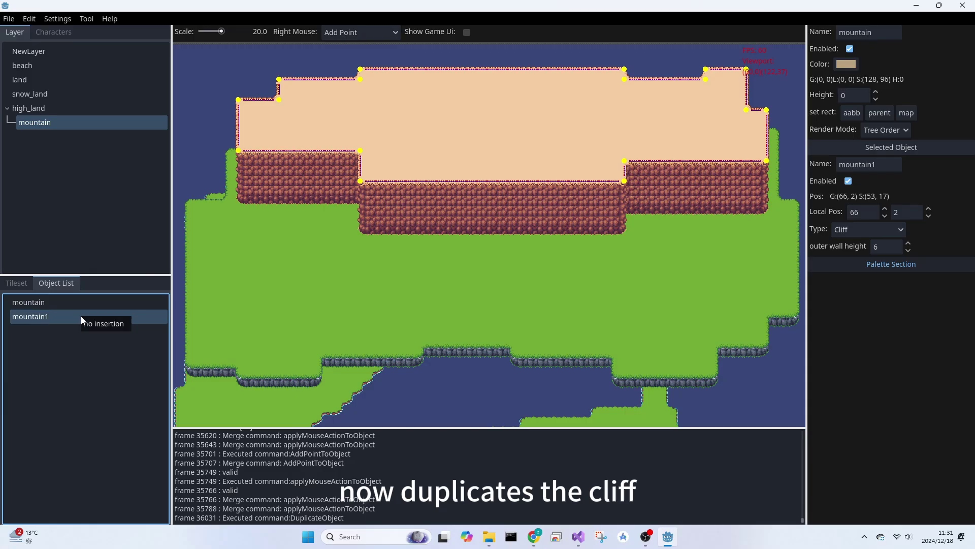
{"action": "left_click", "coordinate": [341, 32]}
{"action": "left_click", "coordinate": [363, 147]}
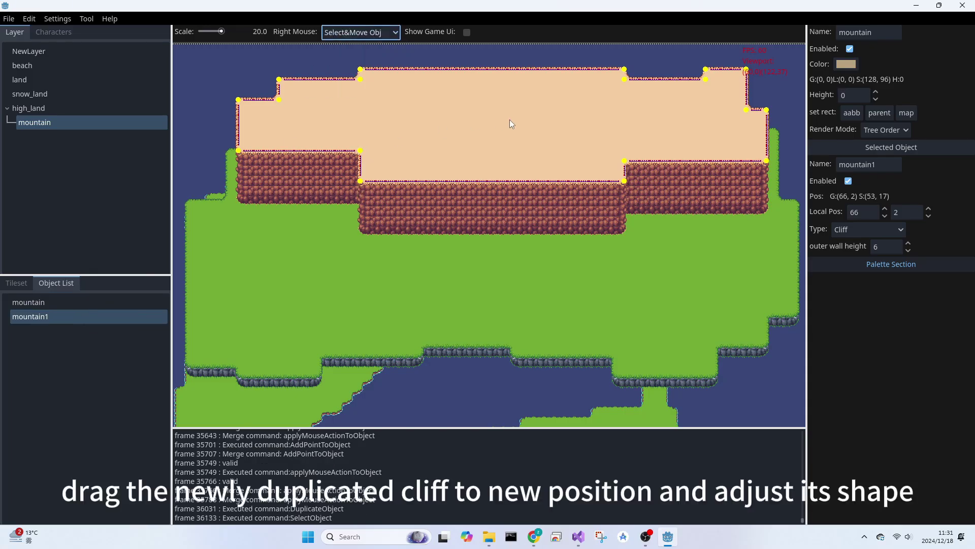
{"action": "right_click_drag", "start_coordinate": [510, 120], "coordinate": [497, 256]}
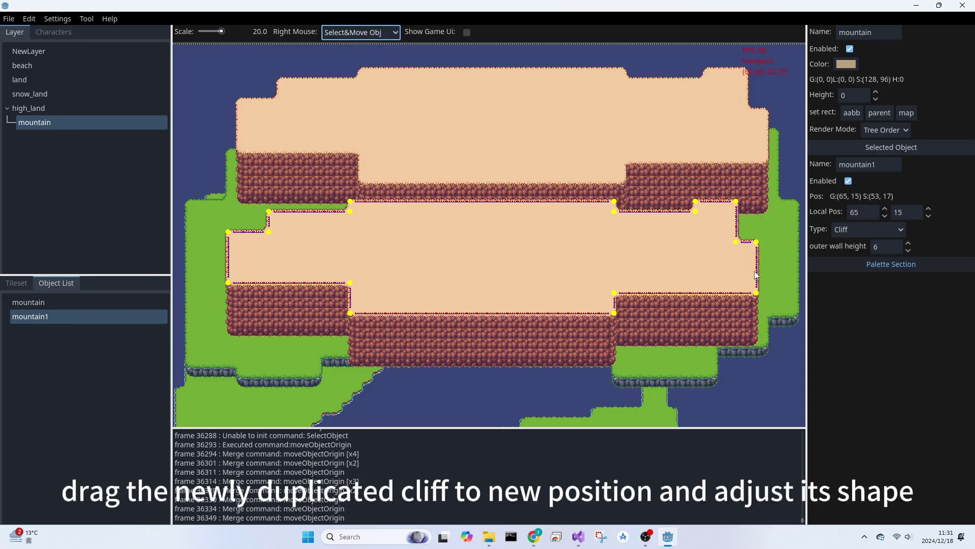
- Narrow the copied mountain cliff by pulling its east and west sides in, to position 64, 14 and size 23 x 17
{"action": "left_click_drag", "start_coordinate": [756, 275], "coordinate": [674, 277]}
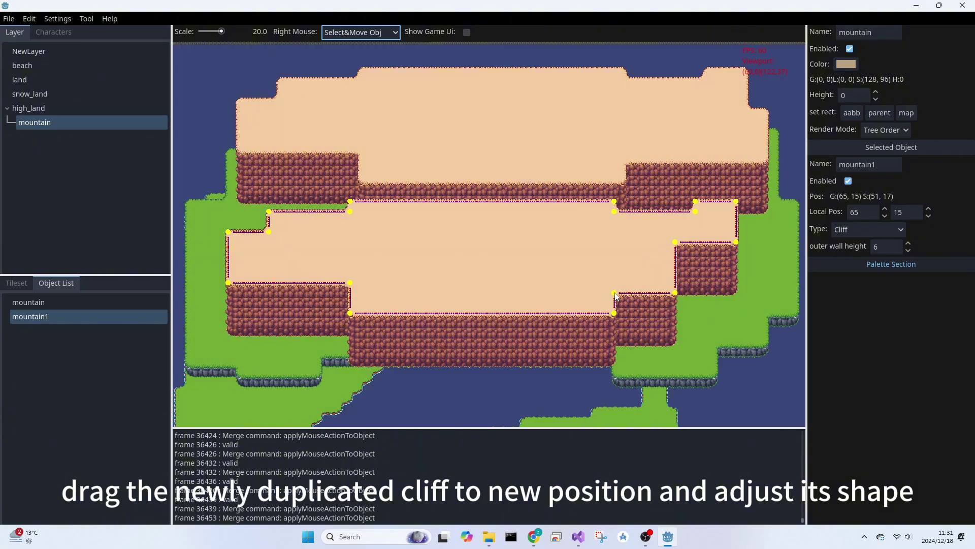
{"action": "left_click_drag", "start_coordinate": [615, 296], "coordinate": [482, 299]}
{"action": "left_click_drag", "start_coordinate": [679, 274], "coordinate": [482, 274]}
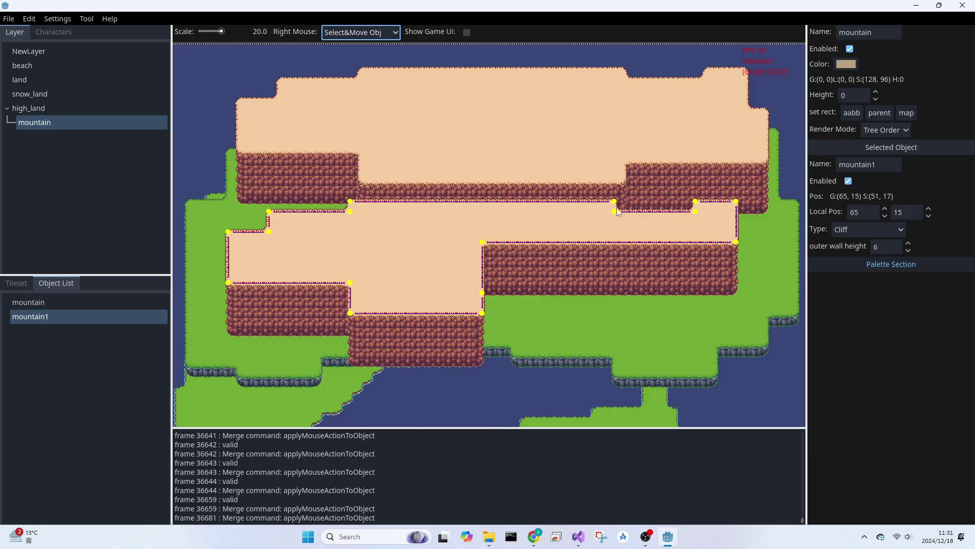
{"action": "left_click_drag", "start_coordinate": [615, 205], "coordinate": [410, 205]}
{"action": "left_click_drag", "start_coordinate": [691, 205], "coordinate": [461, 206]}
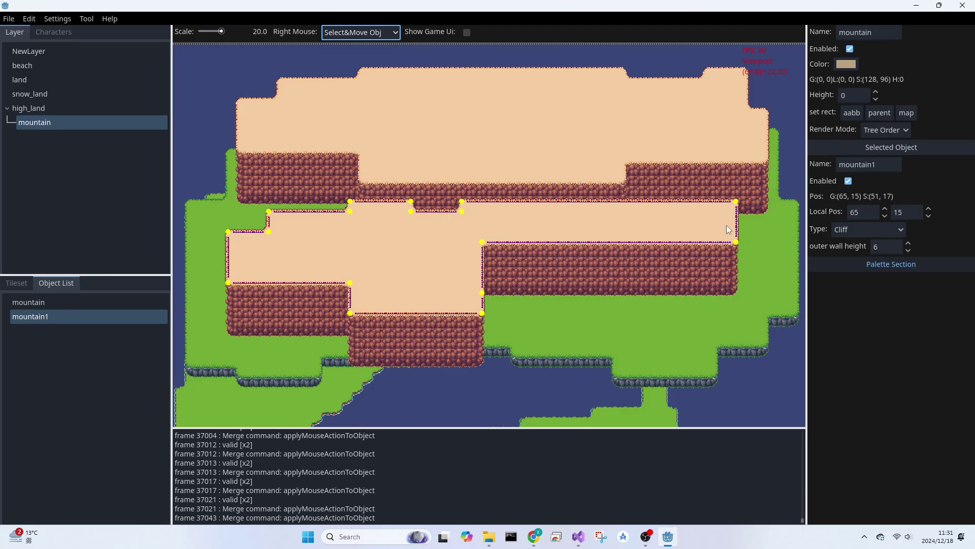
{"action": "left_click_drag", "start_coordinate": [732, 229], "coordinate": [464, 245]}
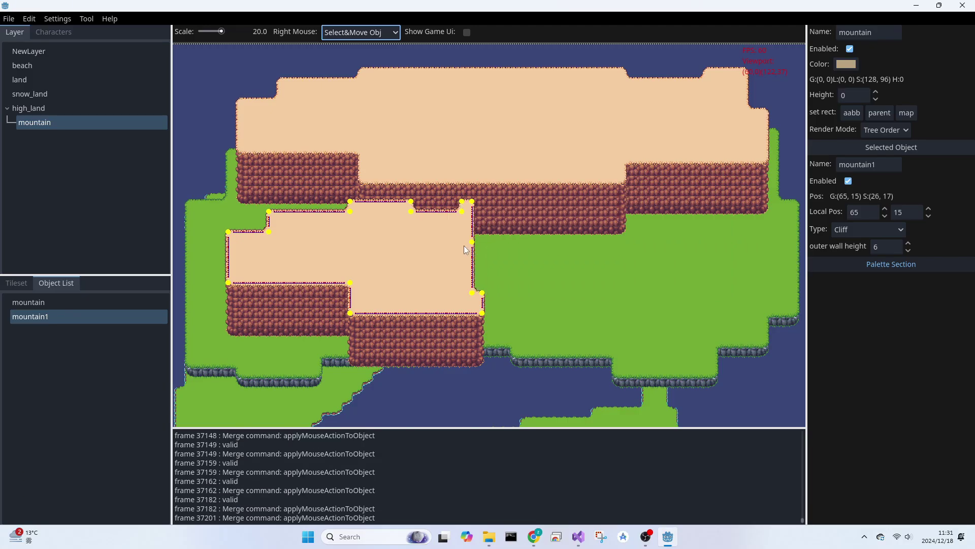
{"action": "right_click_drag", "start_coordinate": [428, 261], "coordinate": [331, 258]}
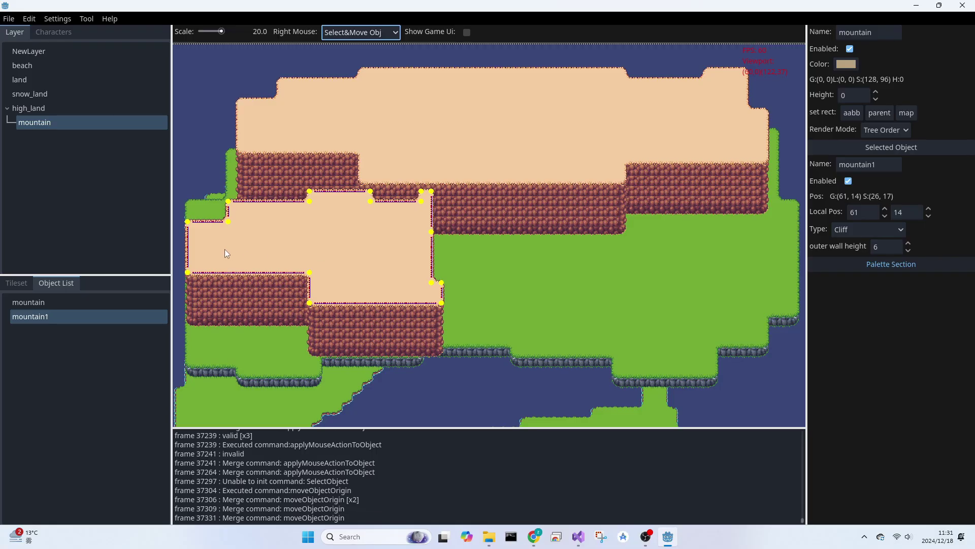
{"action": "left_click_drag", "start_coordinate": [187, 251], "coordinate": [218, 251]}
- Set mountain1's outer wall height to 3 and move the cliff west to position 61, 14
{"action": "left_click", "coordinate": [880, 248]}
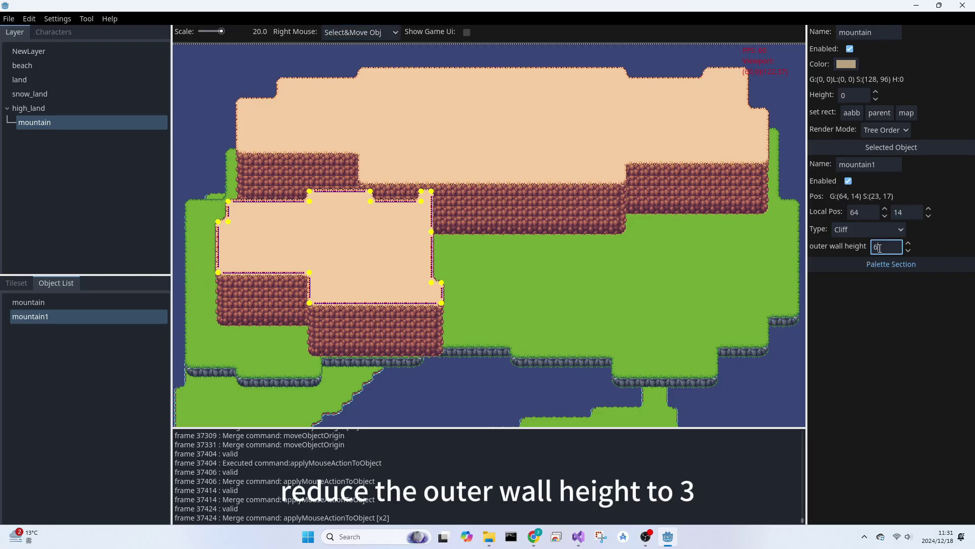
{"action": "type", "text": "3"}
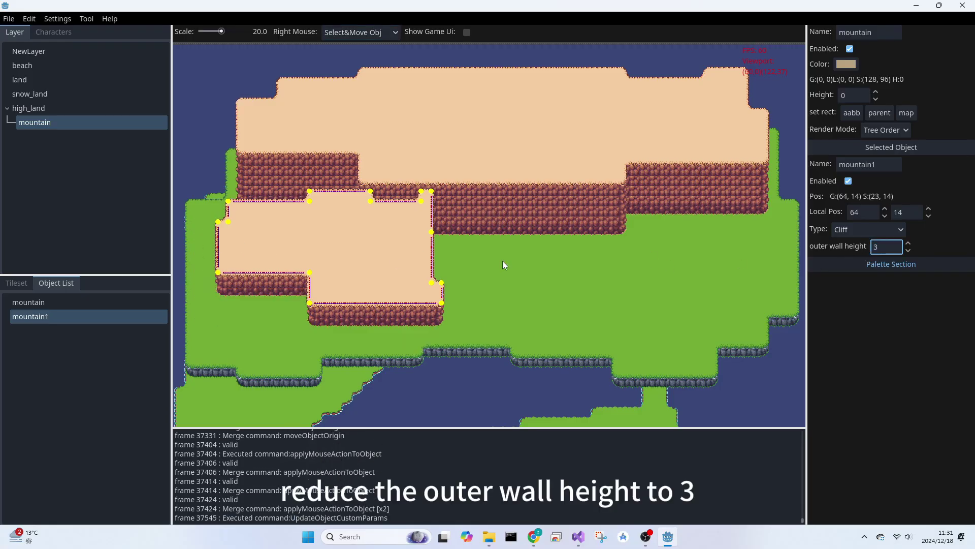
{"action": "right_click_drag", "start_coordinate": [342, 242], "coordinate": [313, 239]}
- Reshape mountain1's north edge so it steps down one tile and then two tiles toward a straightened east edge
{"action": "left_click_drag", "start_coordinate": [396, 191], "coordinate": [395, 216]}
{"action": "left_click_drag", "start_coordinate": [402, 253], "coordinate": [320, 194]}
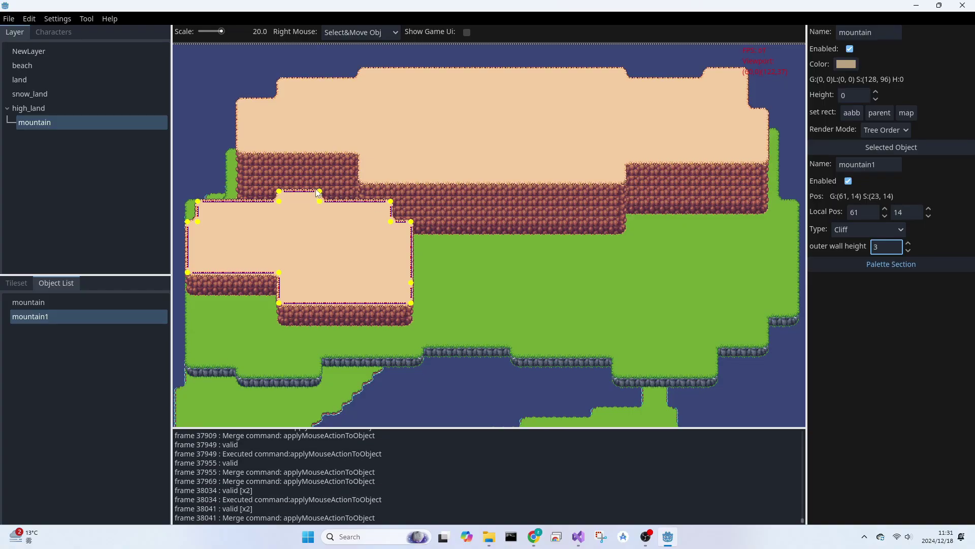
{"action": "left_click_drag", "start_coordinate": [391, 203], "coordinate": [389, 199]}
{"action": "left_click", "coordinate": [378, 201]}
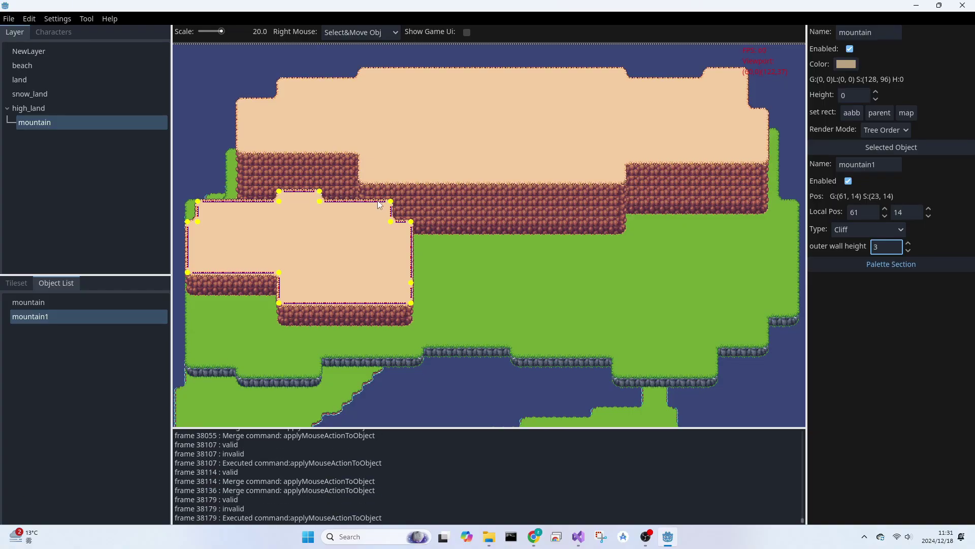
{"action": "left_click", "coordinate": [389, 214]}
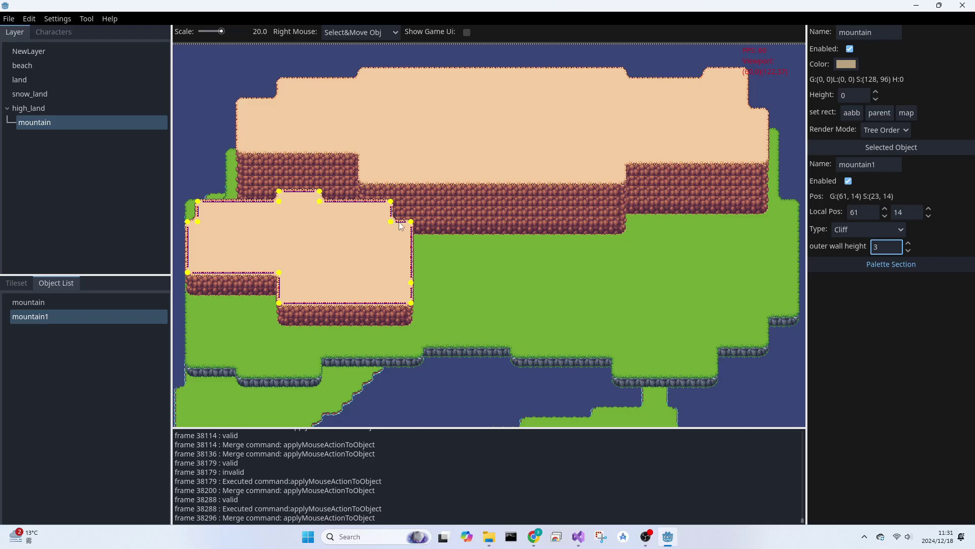
{"action": "left_click_drag", "start_coordinate": [400, 221], "coordinate": [387, 196]}
{"action": "left_click_drag", "start_coordinate": [387, 201], "coordinate": [362, 214]}
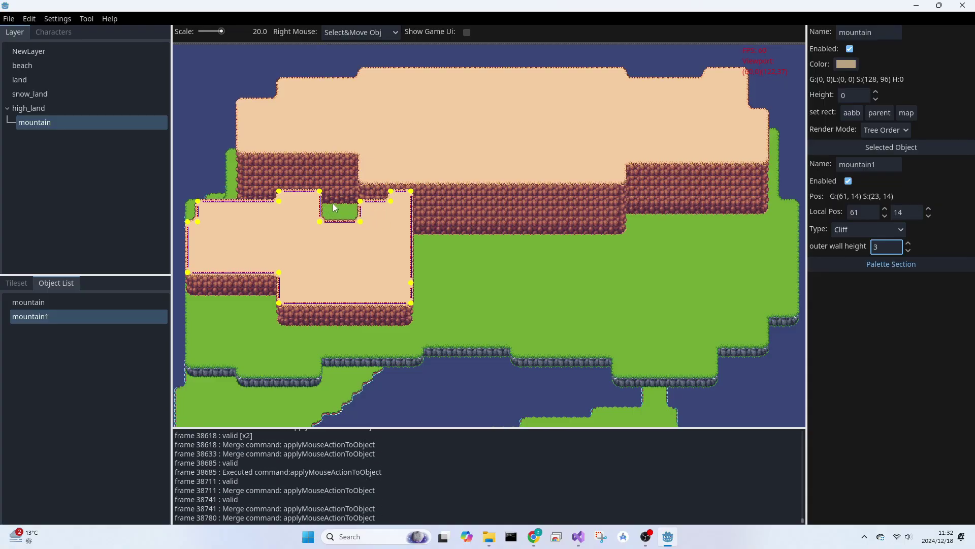
{"action": "scroll", "coordinate": [333, 203], "scroll_direction": "up", "scroll_amount": 2}
{"action": "left_click_drag", "start_coordinate": [343, 230], "coordinate": [342, 187]}
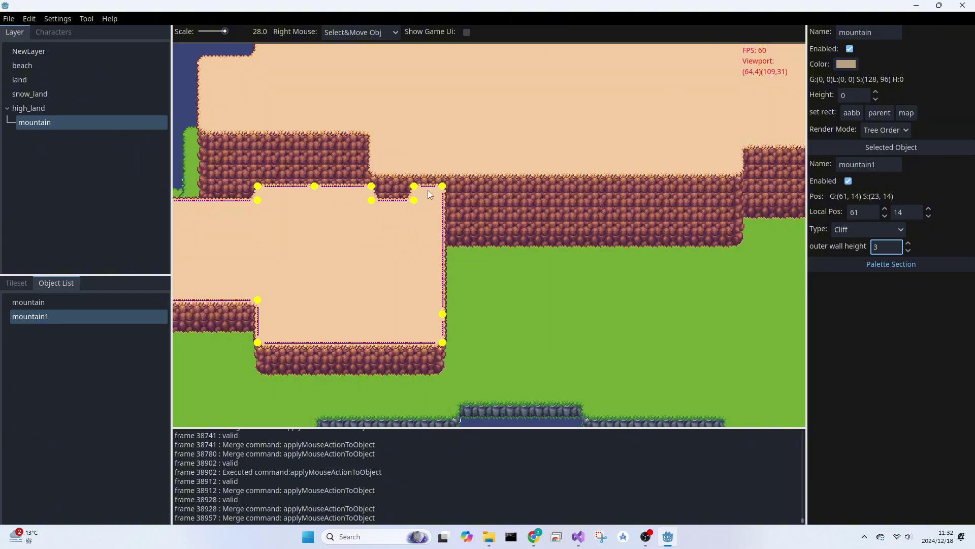
{"action": "left_click_drag", "start_coordinate": [428, 194], "coordinate": [428, 220]}
- Pull mountain1's west edge in two tiles and extend its southern part about eight tiles west
{"action": "middle_click_drag", "start_coordinate": [268, 248], "coordinate": [365, 254]}
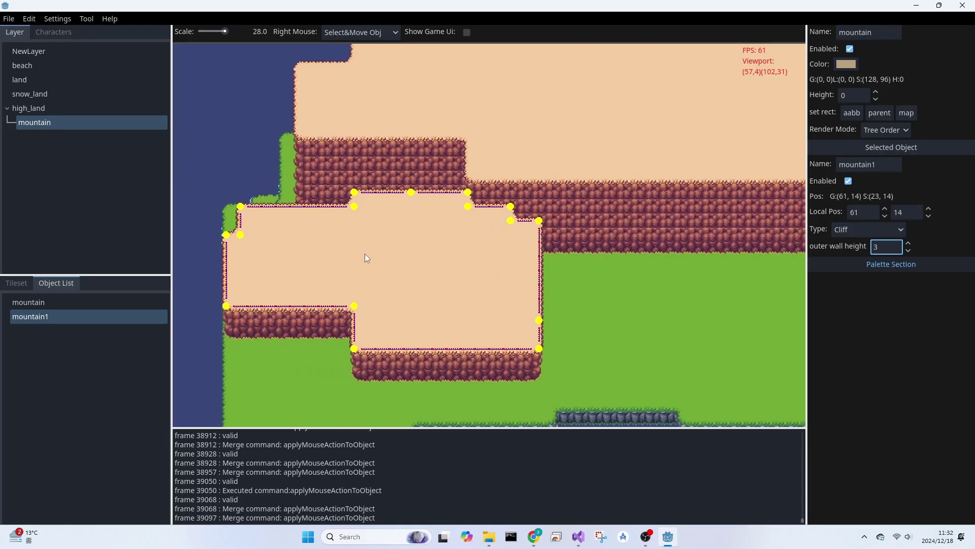
{"action": "left_click_drag", "start_coordinate": [228, 274], "coordinate": [297, 311]}
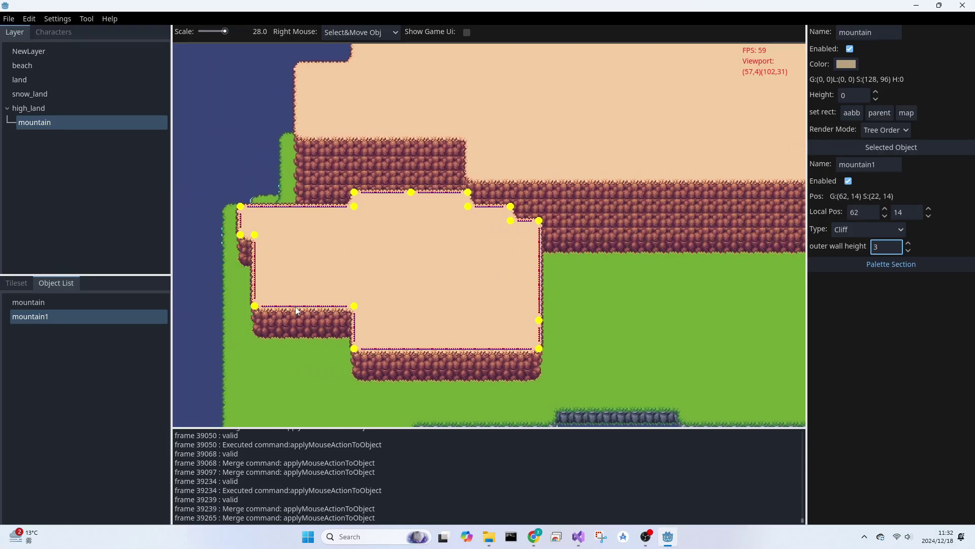
{"action": "left_click_drag", "start_coordinate": [357, 337], "coordinate": [242, 336]}
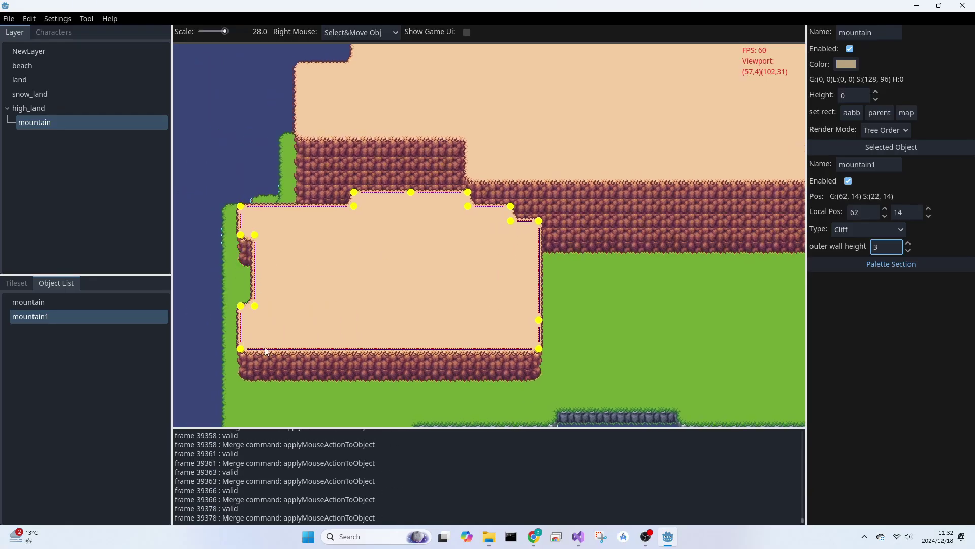
- Add three points on mountain1's south edge and shift the segments up or down into uneven steps, giving size 22 x 16
{"action": "left_click", "coordinate": [359, 32]}
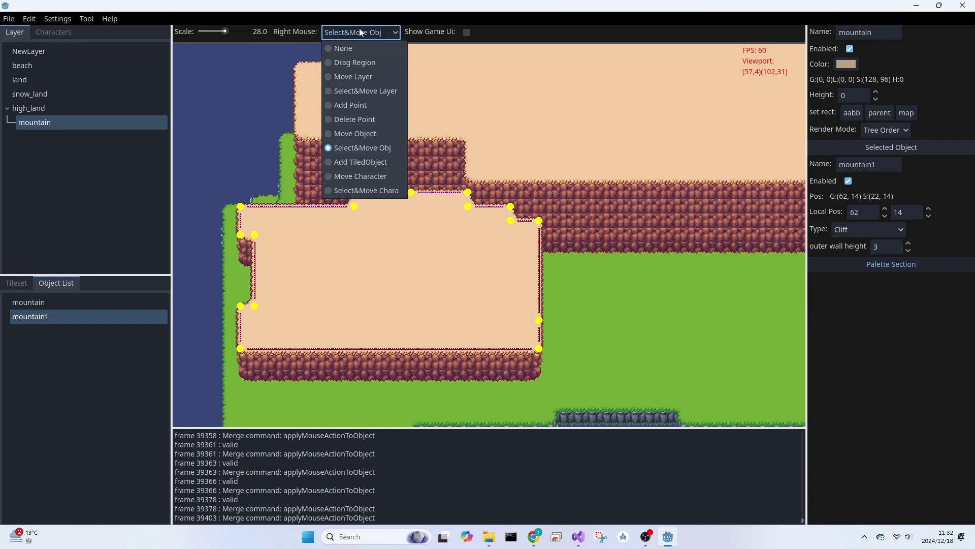
{"action": "left_click", "coordinate": [359, 109]}
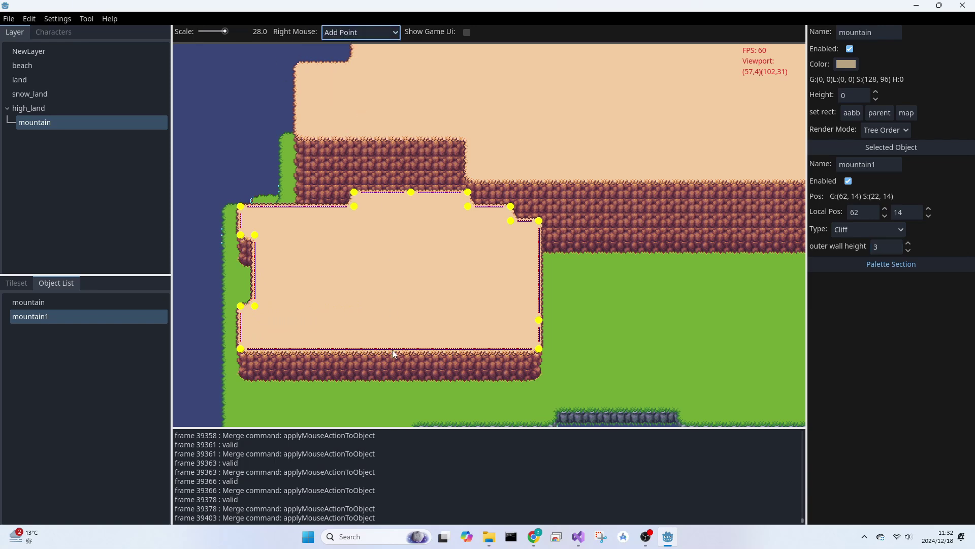
{"action": "right_click", "coordinate": [392, 349]}
{"action": "left_click_drag", "start_coordinate": [440, 351], "coordinate": [440, 321]}
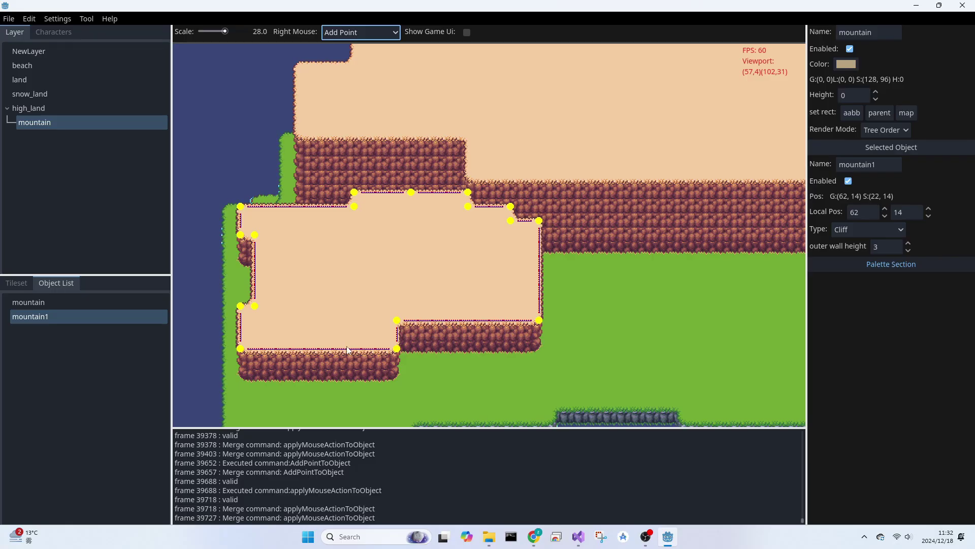
{"action": "mouse_move", "coordinate": [348, 349]}
{"action": "left_mouse_down"}
{"action": "mouse_move", "coordinate": [344, 361]}
{"action": "mouse_move", "coordinate": [327, 363]}
{"action": "mouse_move", "coordinate": [349, 368]}
{"action": "left_mouse_up"}
{"action": "right_click", "coordinate": [327, 361]}
{"action": "middle_click_drag", "start_coordinate": [349, 367], "coordinate": [347, 303]}
{"action": "right_click", "coordinate": [462, 268]}
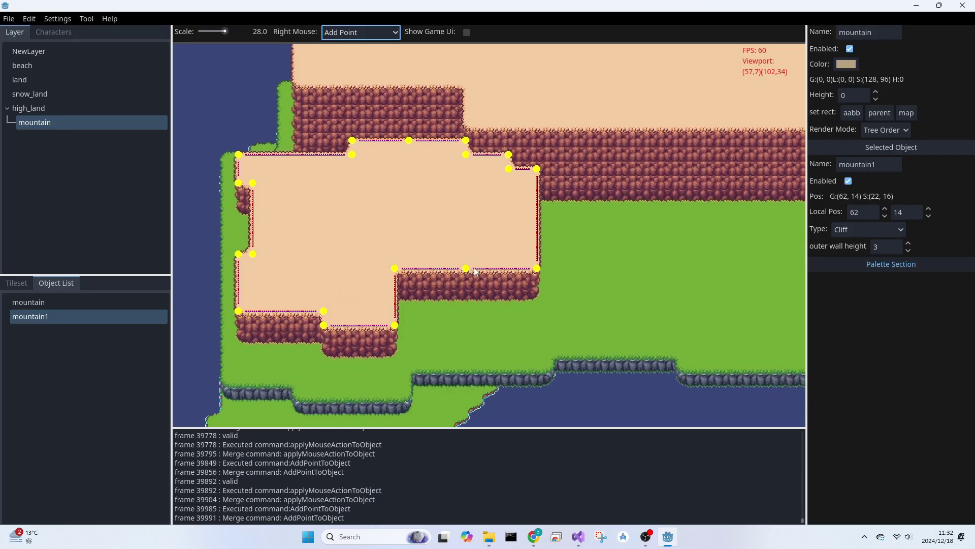
{"action": "left_click_drag", "start_coordinate": [488, 269], "coordinate": [488, 282]}
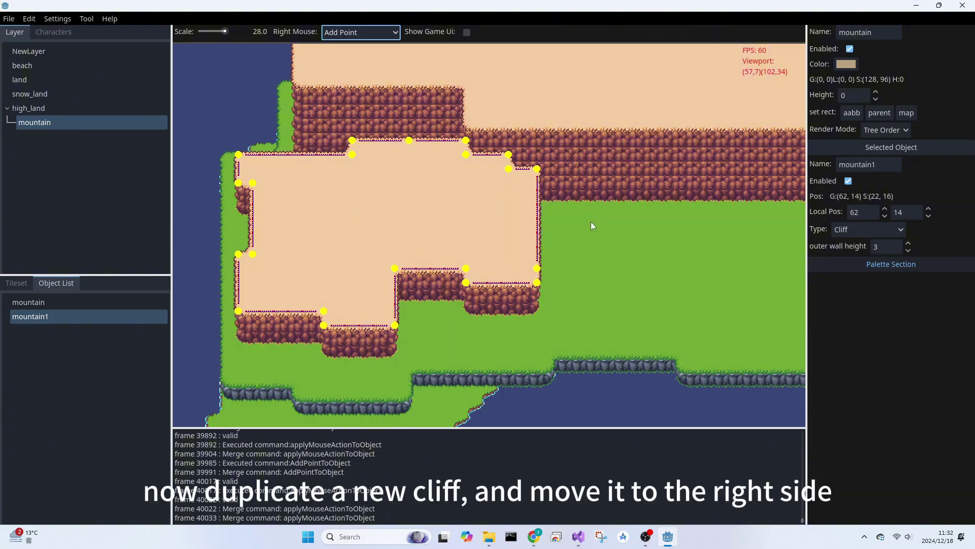
- Duplicate the mountain1 cliff and move the copy east to position 97, 14
{"action": "right_click", "coordinate": [76, 316]}
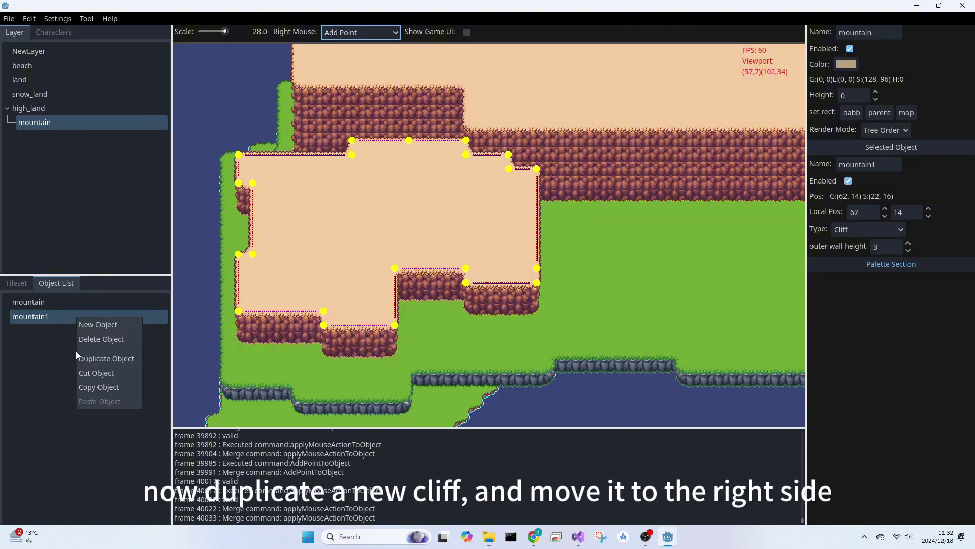
{"action": "left_click", "coordinate": [88, 357]}
{"action": "left_click", "coordinate": [46, 330]}
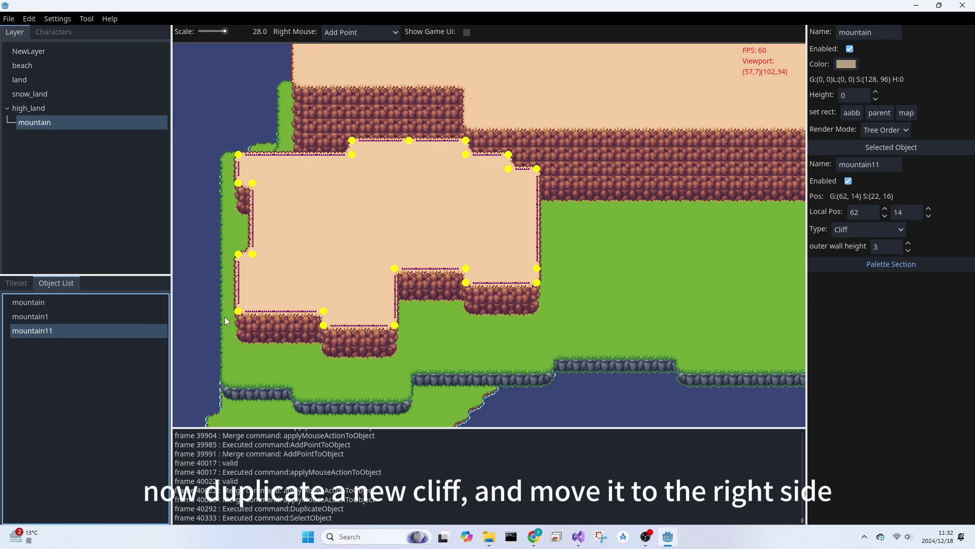
{"action": "scroll", "coordinate": [224, 315], "scroll_direction": "down", "scroll_amount": 4}
{"action": "left_click", "coordinate": [356, 32]}
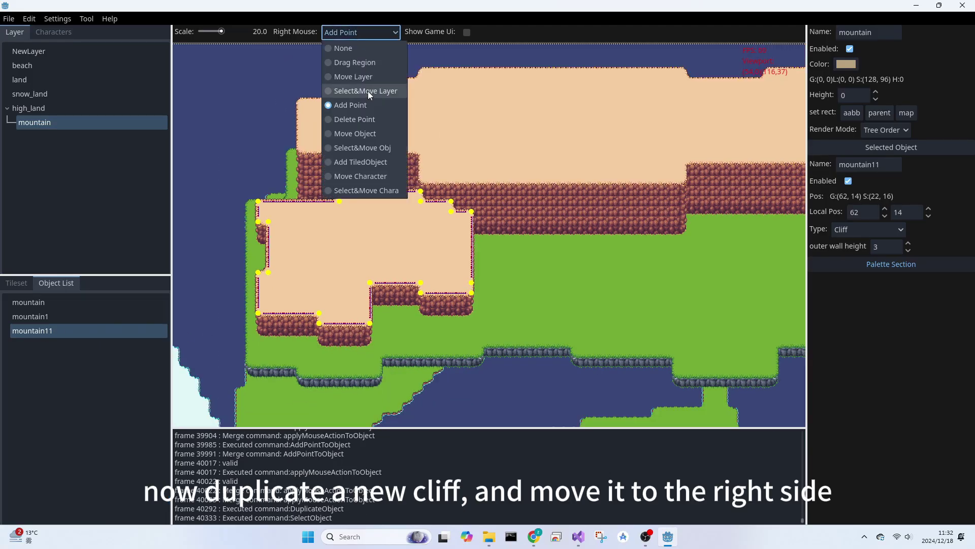
{"action": "left_click", "coordinate": [365, 134]}
{"action": "right_click_drag", "start_coordinate": [357, 225], "coordinate": [578, 236]}
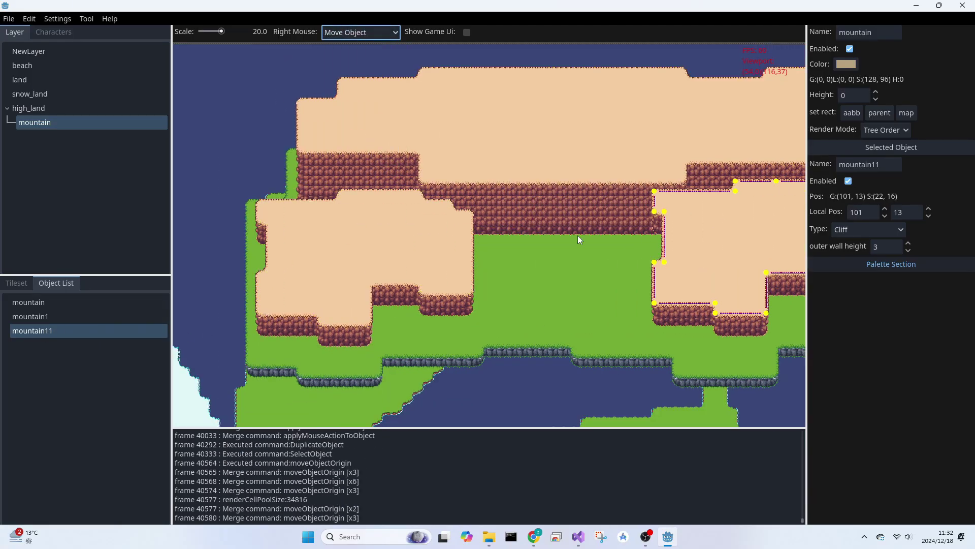
{"action": "middle_click_drag", "start_coordinate": [578, 236], "coordinate": [517, 233]}
{"action": "right_click_drag", "start_coordinate": [516, 232], "coordinate": [613, 230]}
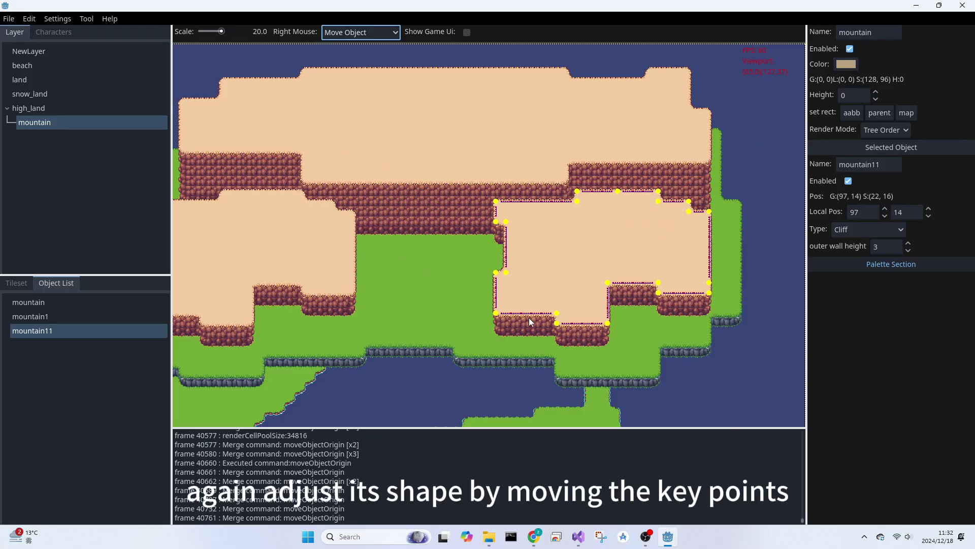
- Reshape the eastern copy's south side and west end into different steps, reaching position 96, 14 and size 23 x 16
{"action": "left_click_drag", "start_coordinate": [634, 284], "coordinate": [584, 284]}
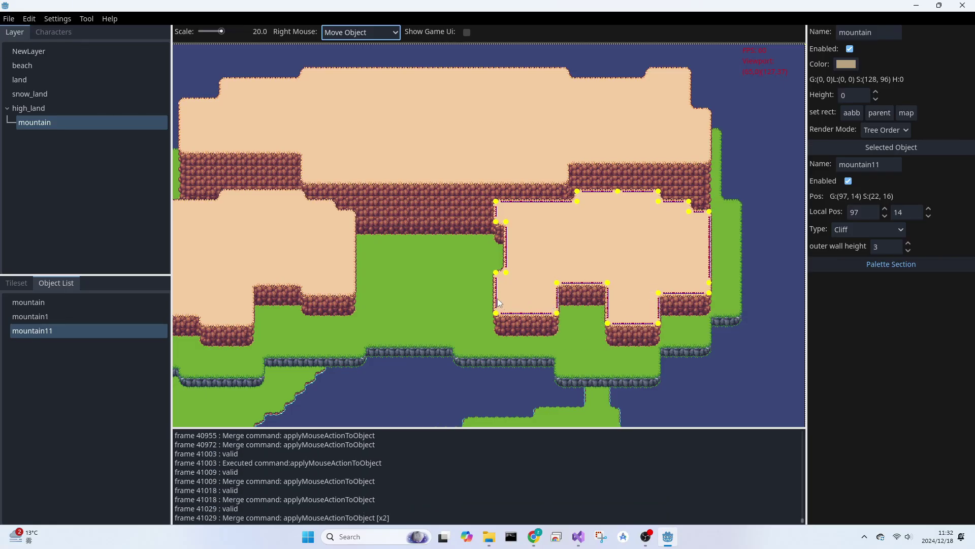
{"action": "left_click_drag", "start_coordinate": [498, 303], "coordinate": [566, 297]}
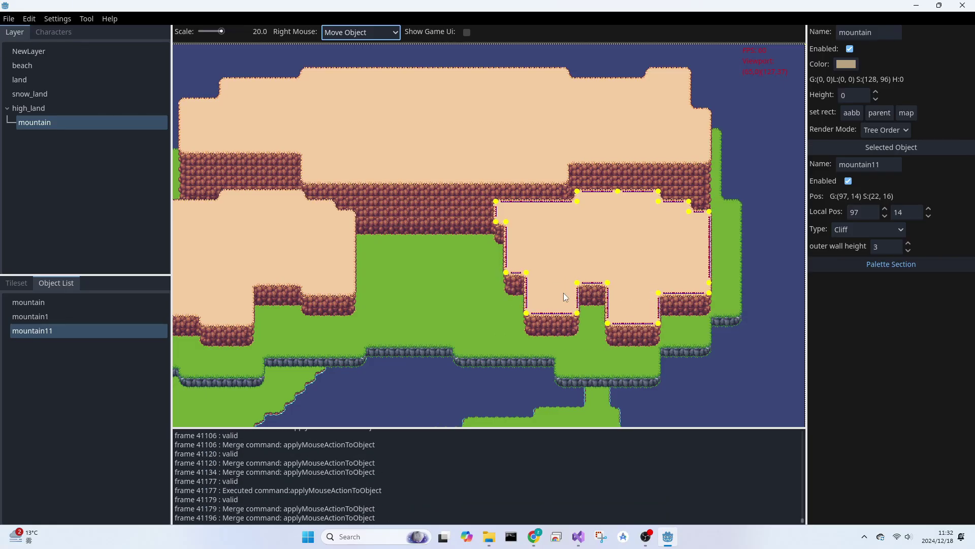
{"action": "left_click_drag", "start_coordinate": [507, 255], "coordinate": [485, 250]}
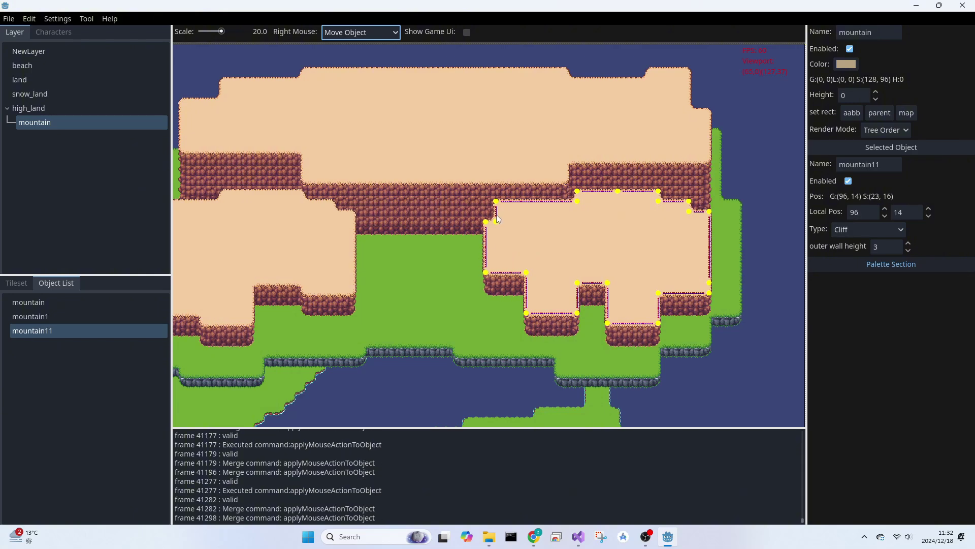
{"action": "left_click_drag", "start_coordinate": [498, 211], "coordinate": [561, 208]}
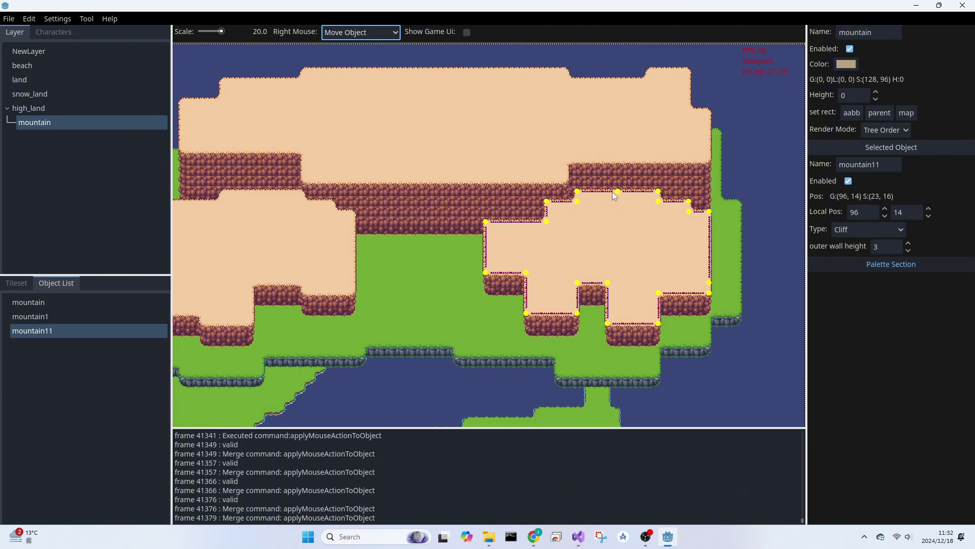
- Cut a deep notch into mountain11's north side and extend its upper east end two tiles, giving size 25 x 16
{"action": "left_click_drag", "start_coordinate": [630, 193], "coordinate": [699, 193]}
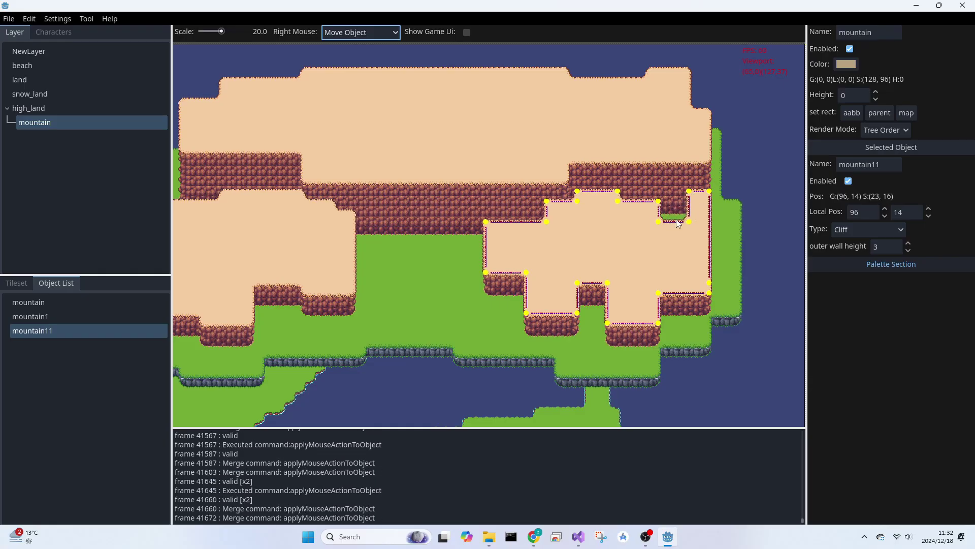
{"action": "mouse_move", "coordinate": [673, 224]}
{"action": "left_mouse_down"}
{"action": "mouse_move", "coordinate": [673, 254]}
{"action": "mouse_move", "coordinate": [639, 235]}
{"action": "mouse_move", "coordinate": [680, 227]}
{"action": "mouse_move", "coordinate": [669, 228]}
{"action": "left_mouse_up"}
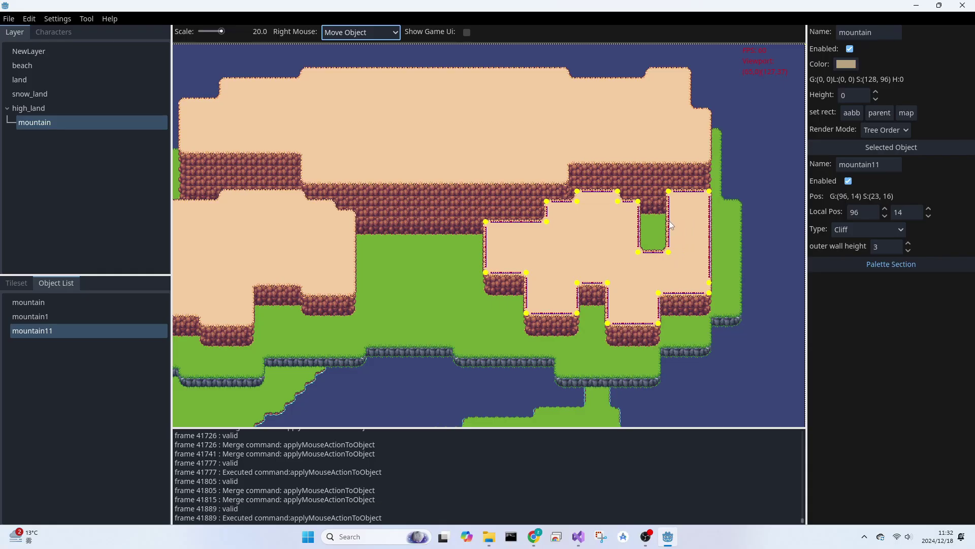
{"action": "left_click", "coordinate": [711, 283]}
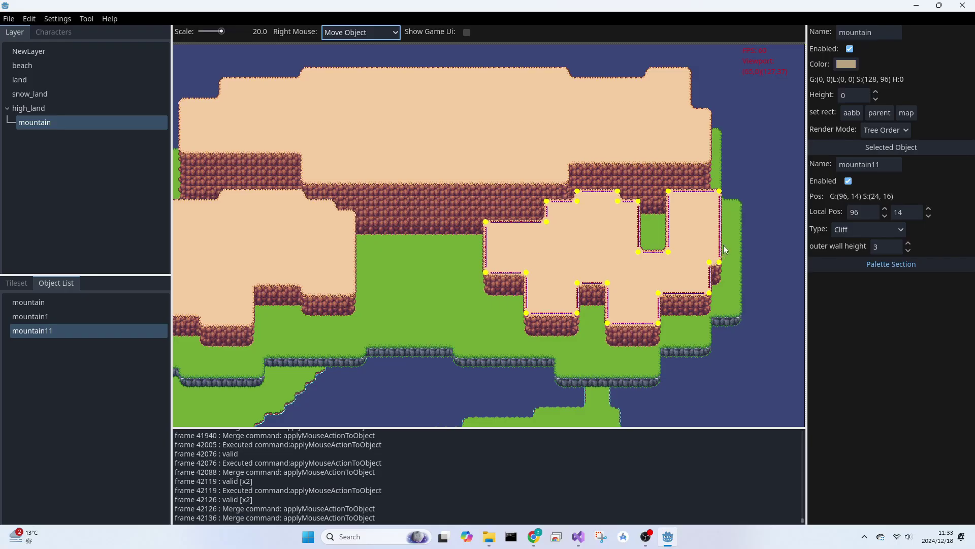
{"action": "left_click_drag", "start_coordinate": [723, 249], "coordinate": [730, 222]}
- Add points on mountain11's northeast edge and the notch's east side, shaping each into a step and widening the cliff to 26 x 16
{"action": "left_click", "coordinate": [371, 32]}
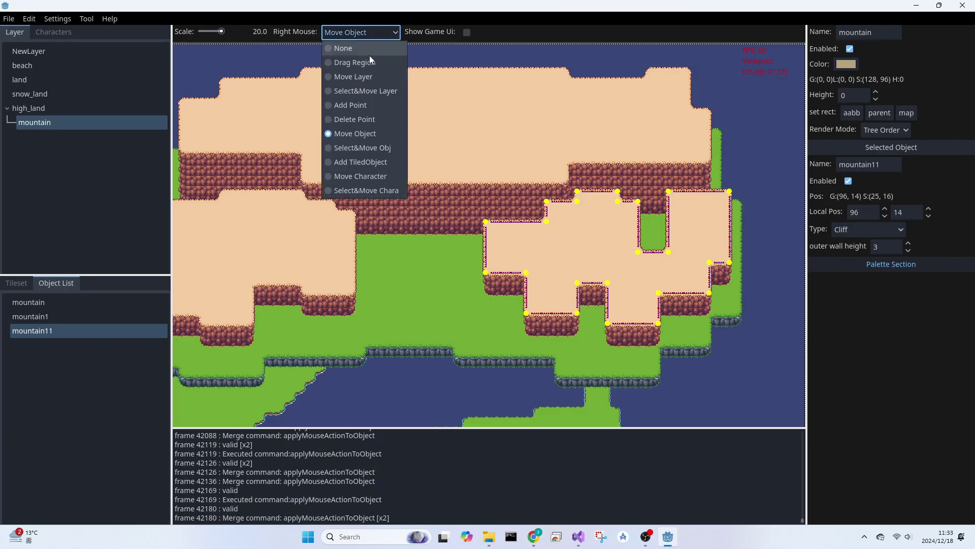
{"action": "left_click", "coordinate": [363, 102]}
{"action": "right_click", "coordinate": [708, 194]}
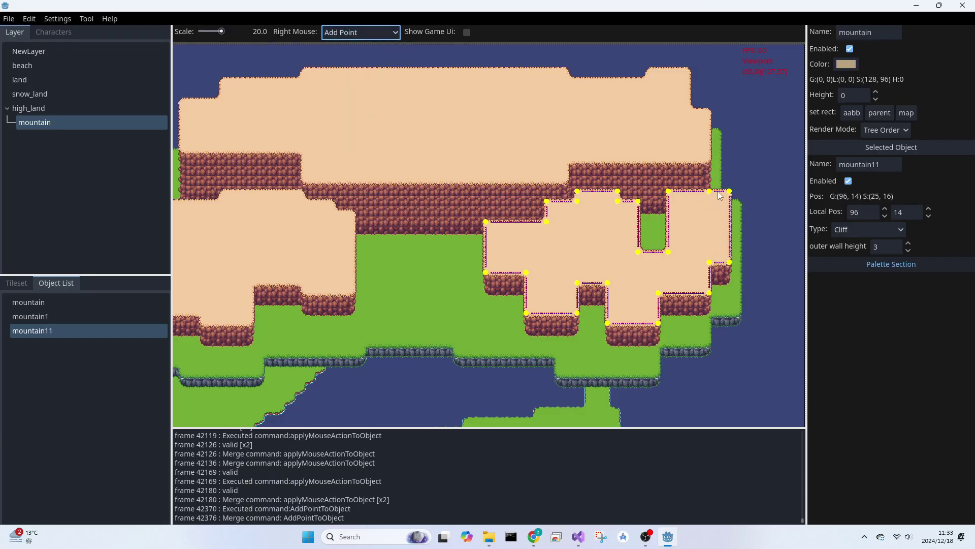
{"action": "left_click_drag", "start_coordinate": [724, 195], "coordinate": [742, 237]}
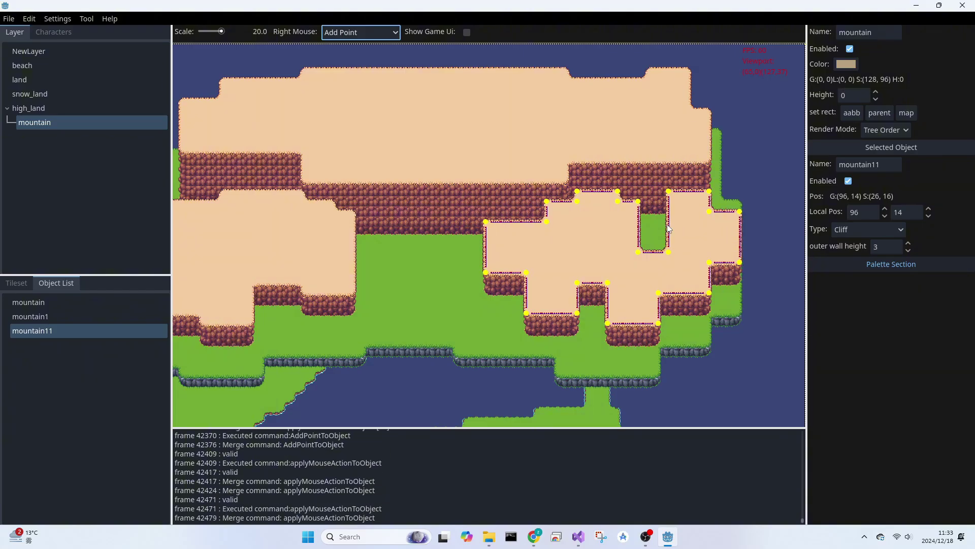
{"action": "right_click", "coordinate": [668, 220]}
{"action": "mouse_move", "coordinate": [667, 233]}
{"action": "left_mouse_down"}
{"action": "mouse_move", "coordinate": [659, 233]}
{"action": "mouse_move", "coordinate": [669, 231]}
{"action": "left_mouse_up"}
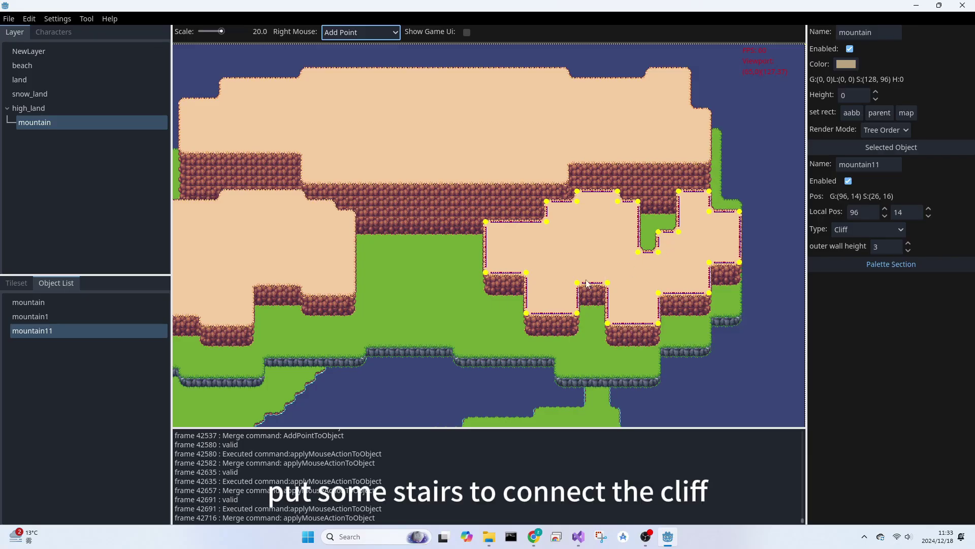
- Create a Nine Patch object named stair in the mountain layer from the brown 3 x 3 stair tiles
{"action": "left_click", "coordinate": [458, 318]}
{"action": "scroll", "coordinate": [447, 314], "scroll_direction": "down", "scroll_amount": 2}
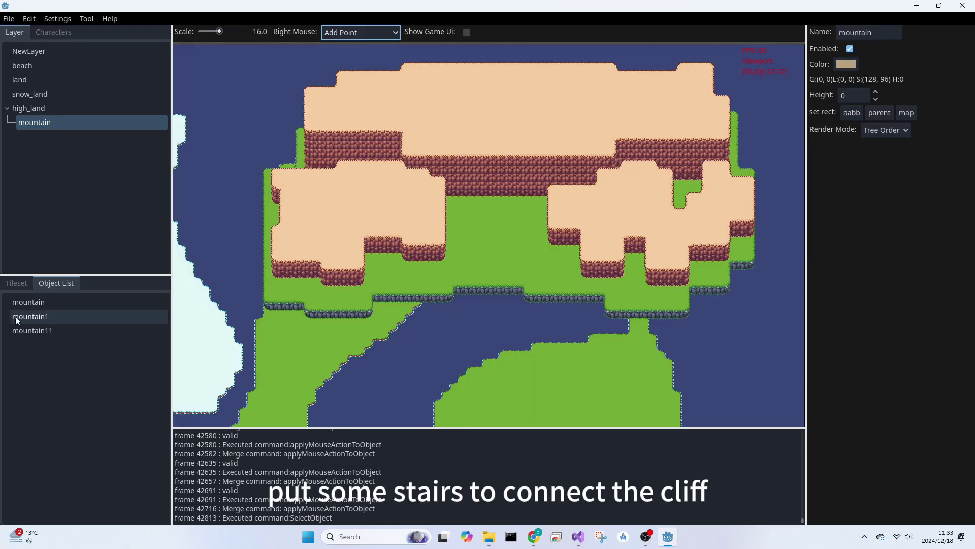
{"action": "right_click", "coordinate": [35, 351]}
{"action": "left_click", "coordinate": [54, 358]}
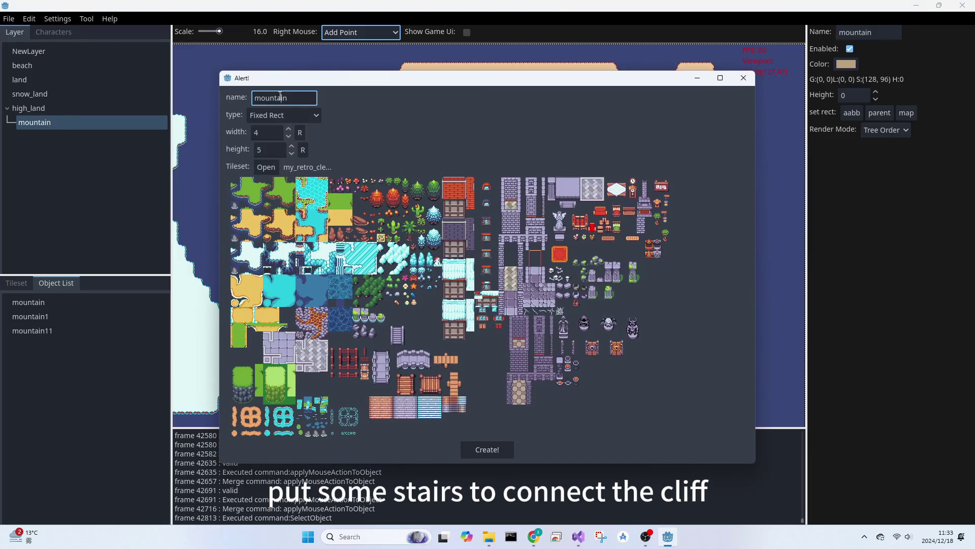
{"action": "double_click", "coordinate": [279, 97]}
{"action": "type", "text": "stair"}
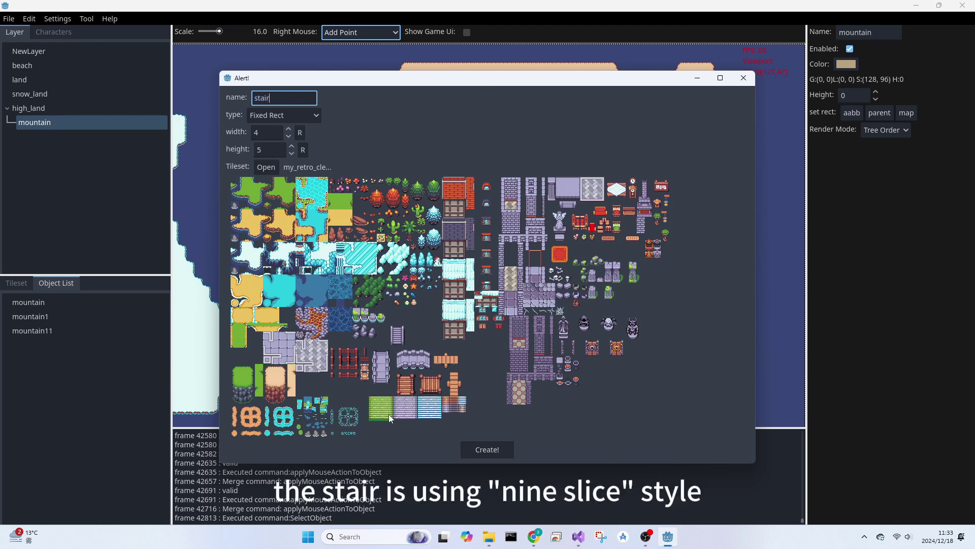
{"action": "left_click", "coordinate": [287, 112]}
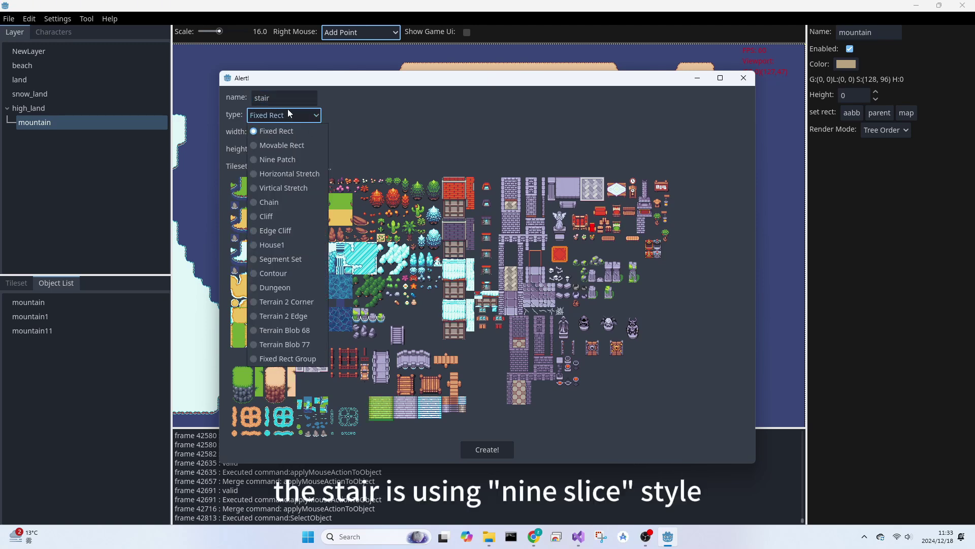
{"action": "left_click", "coordinate": [280, 159]}
{"action": "left_click", "coordinate": [488, 448]}
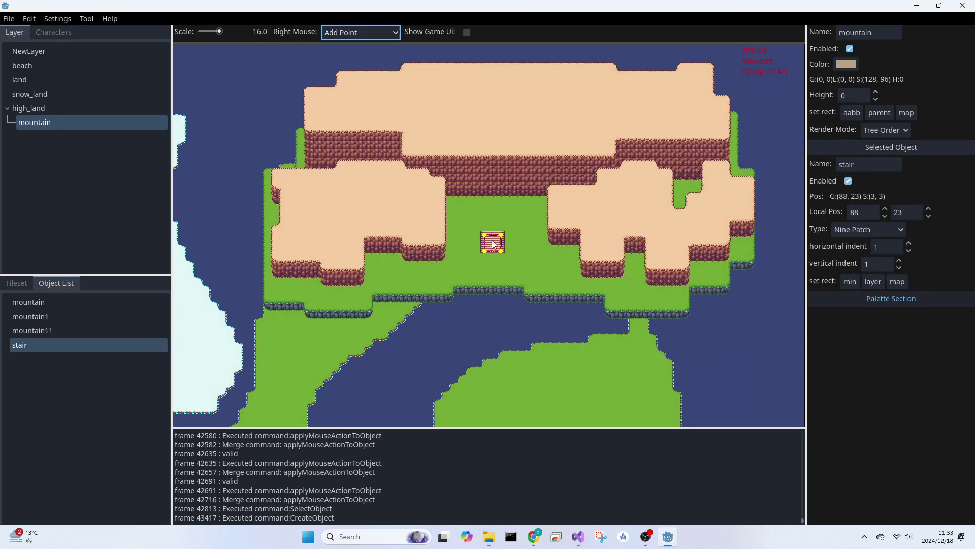
- Move the stair onto the main mountain's cliff wall above mountain11, at position 106, 12
{"action": "right_click", "coordinate": [644, 176]}
{"action": "right_click", "coordinate": [546, 231]}
{"action": "left_click", "coordinate": [386, 32]}
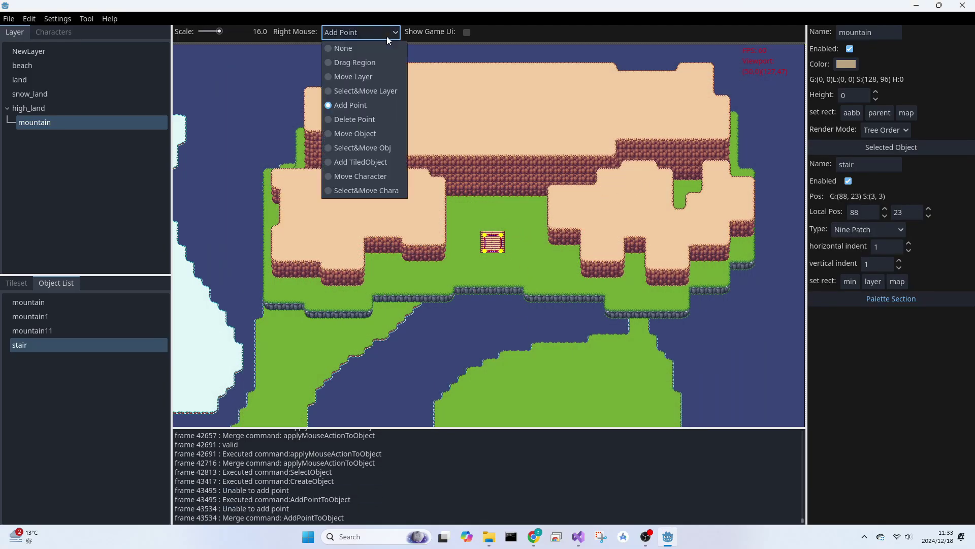
{"action": "left_click", "coordinate": [371, 143]}
{"action": "right_click_drag", "start_coordinate": [468, 252], "coordinate": [678, 143]}
- Duplicate the stair, place the copy on the cliff wall above mountain1 at 72, 11 and resize it to 3 x 4
{"action": "right_click", "coordinate": [17, 345]}
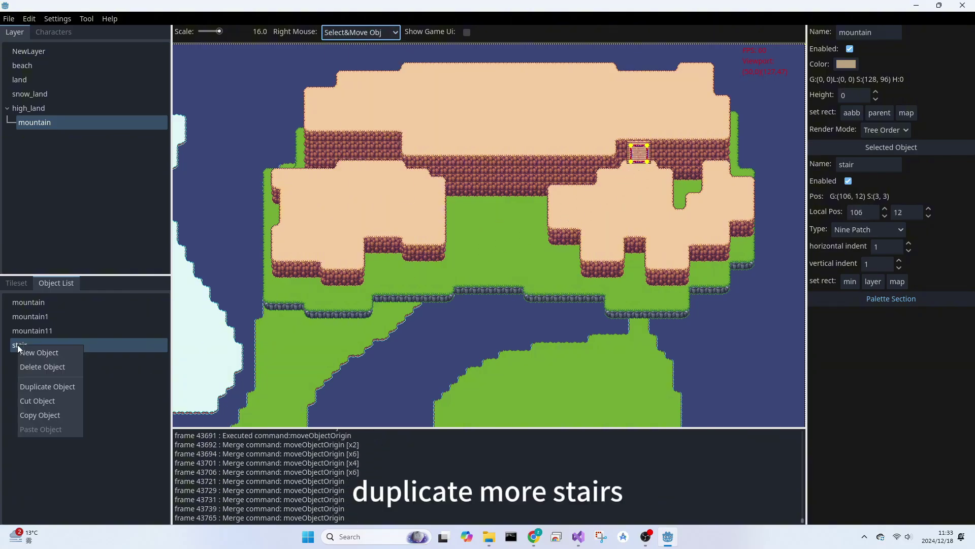
{"action": "left_click", "coordinate": [34, 388]}
{"action": "right_click_drag", "start_coordinate": [635, 158], "coordinate": [361, 148]}
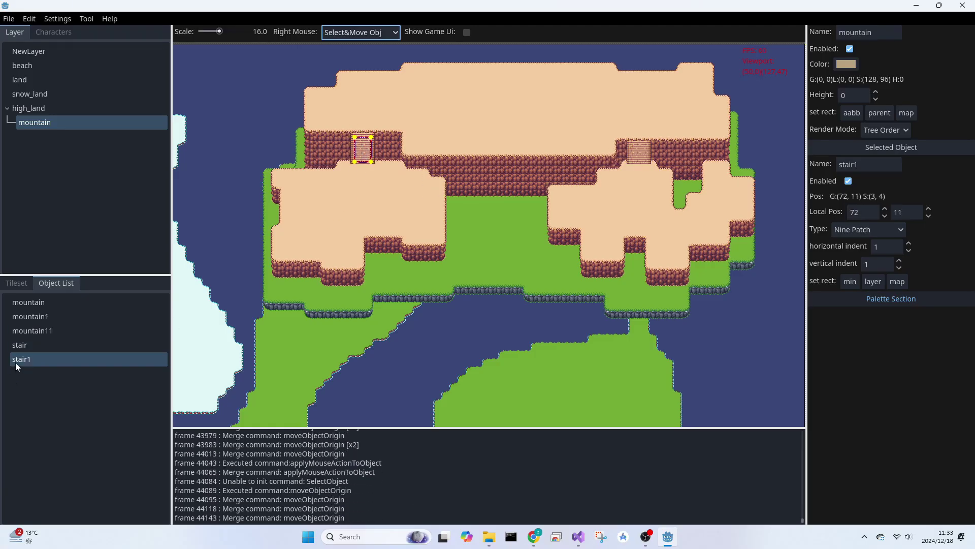
- Duplicate the original stair, place the copy on mountain11's southwest wall at 98, 23 and shrink it to 2 x 2
{"action": "right_click", "coordinate": [17, 345]}
{"action": "left_click", "coordinate": [30, 387]}
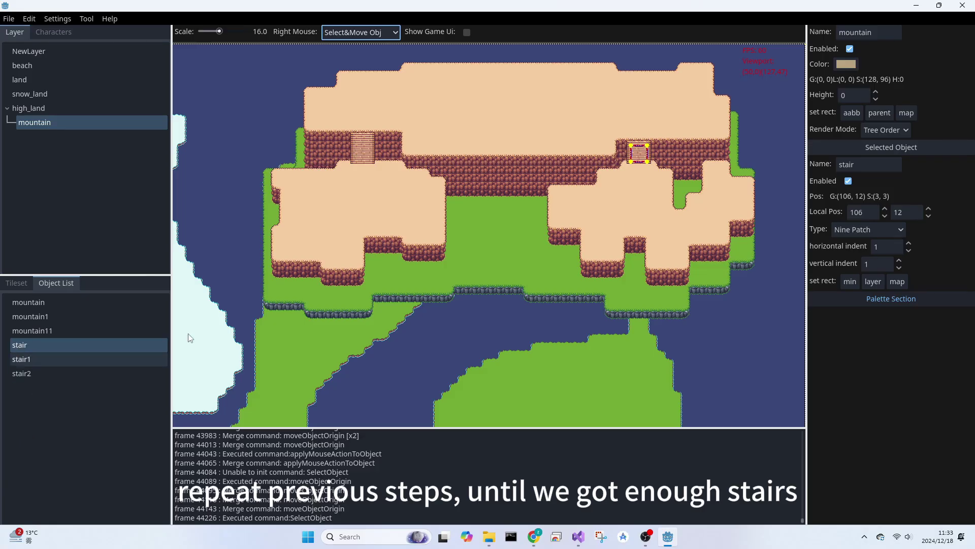
{"action": "right_click_drag", "start_coordinate": [638, 153], "coordinate": [568, 243]}
{"action": "left_click_drag", "start_coordinate": [559, 243], "coordinate": [569, 245]}
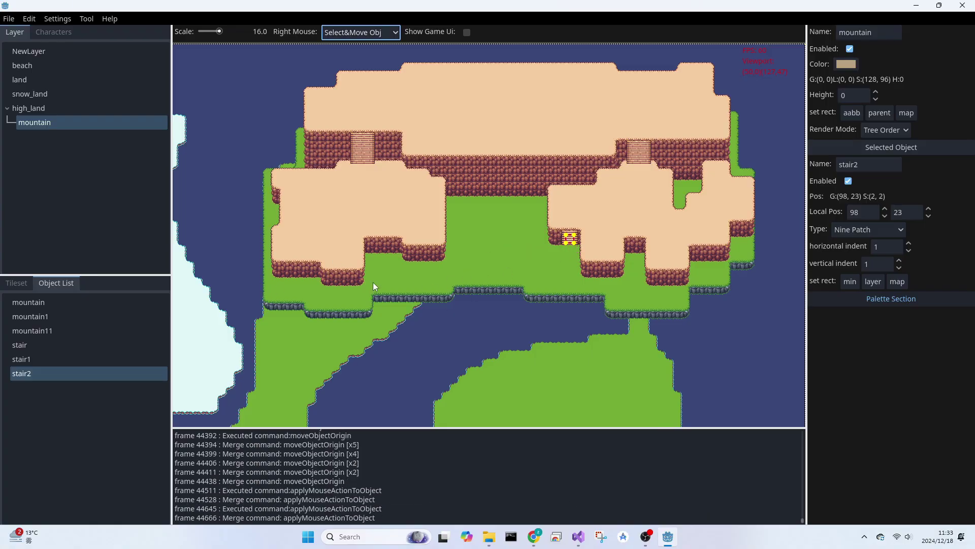
- Duplicate the 2 x 2 stair, place the copy on mountain1's southeast wall at 79, 25 and widen it to about five tiles
{"action": "right_click", "coordinate": [26, 374]}
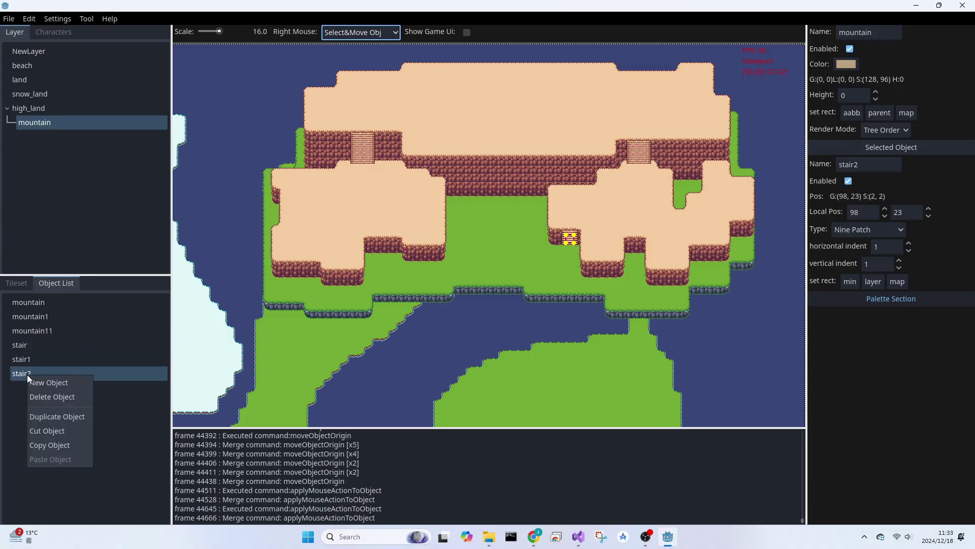
{"action": "left_click", "coordinate": [41, 417]}
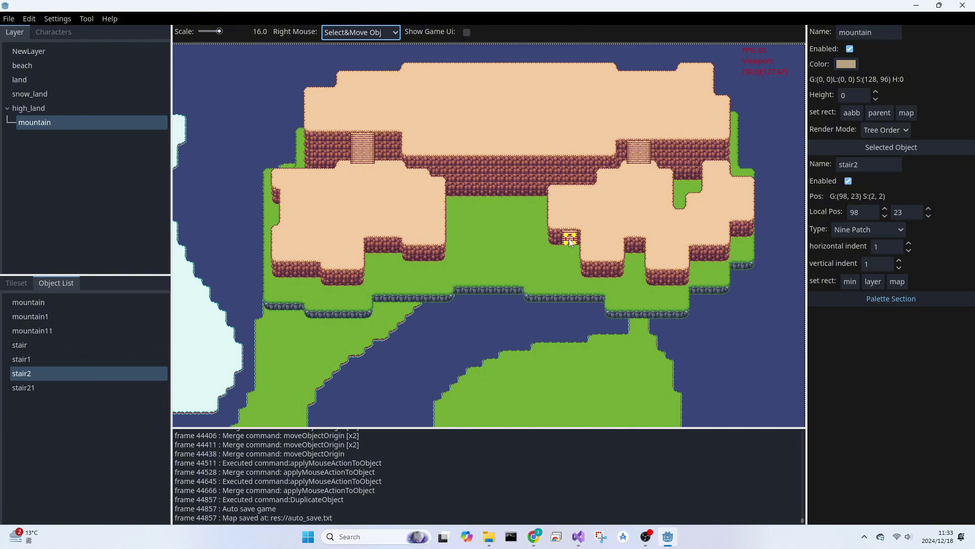
{"action": "right_click_drag", "start_coordinate": [570, 243], "coordinate": [415, 255]}
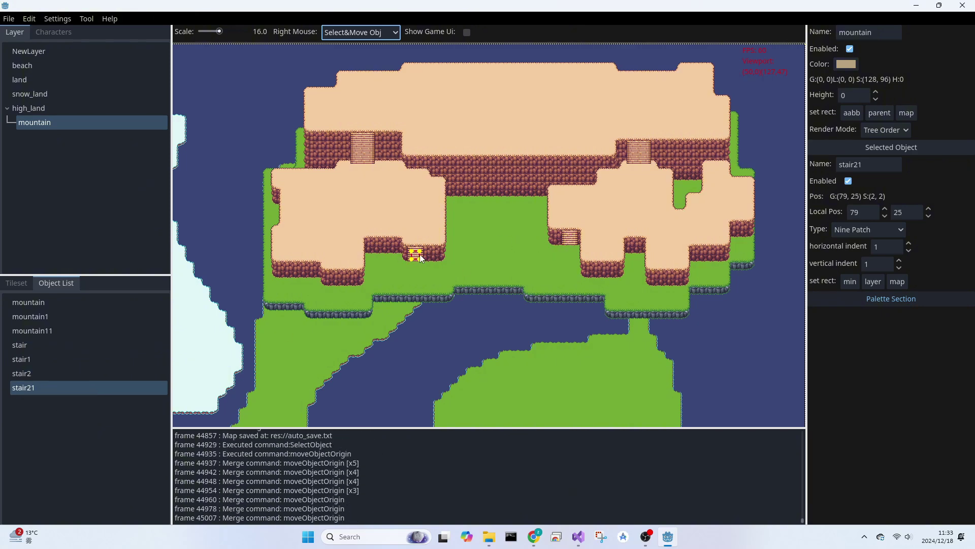
{"action": "left_click_drag", "start_coordinate": [420, 258], "coordinate": [435, 256]}
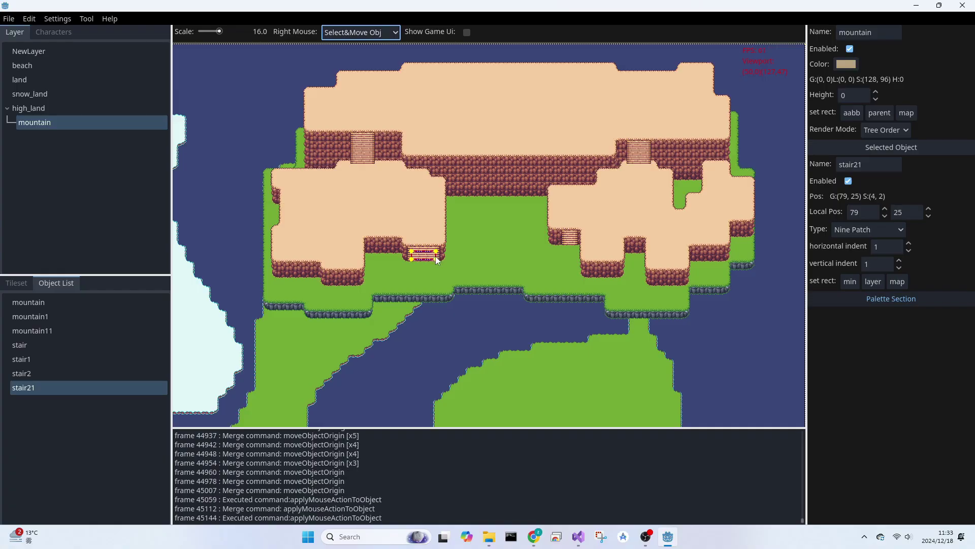
{"action": "right_click", "coordinate": [476, 276]}
- Add a child layer under snow_land and rename it mountain
{"action": "scroll", "coordinate": [494, 268], "scroll_direction": "down", "scroll_amount": 2}
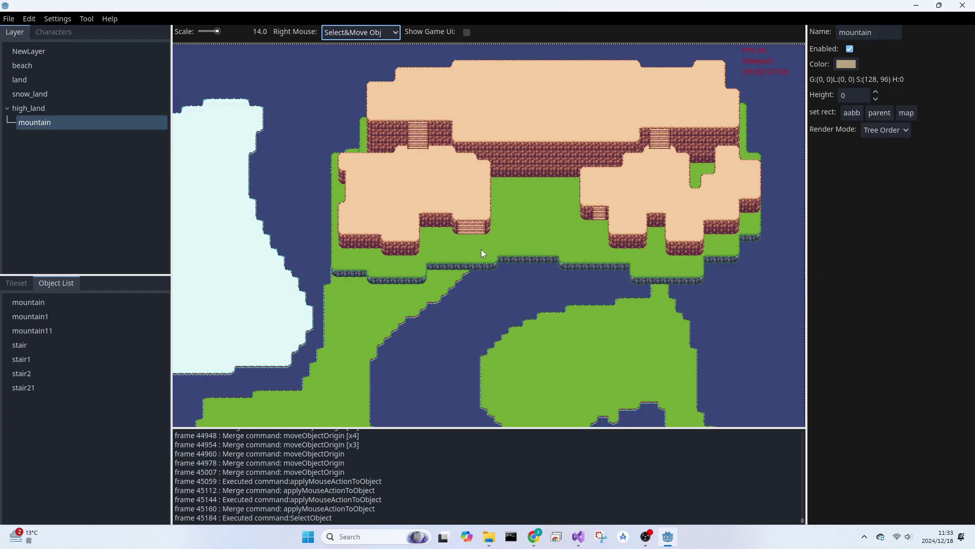
{"action": "scroll", "coordinate": [480, 244], "scroll_direction": "down", "scroll_amount": 2}
{"action": "scroll", "coordinate": [541, 293], "scroll_direction": "down", "scroll_amount": 2}
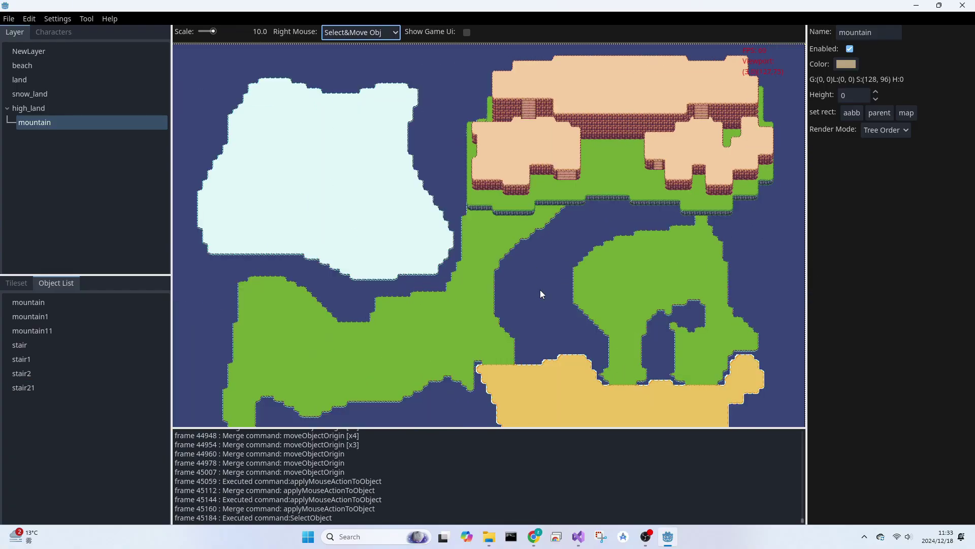
{"action": "scroll", "coordinate": [540, 291], "scroll_direction": "down", "scroll_amount": 2}
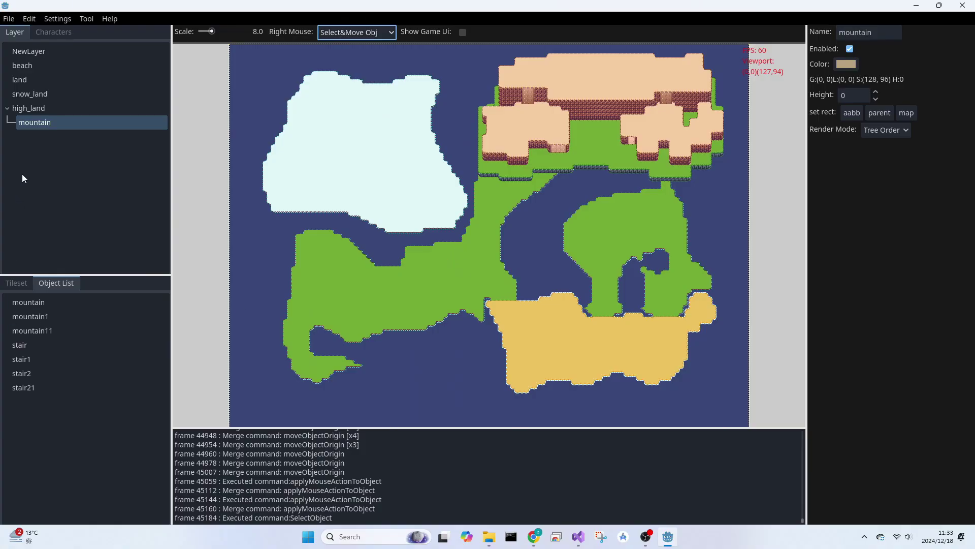
{"action": "left_click", "coordinate": [29, 93]}
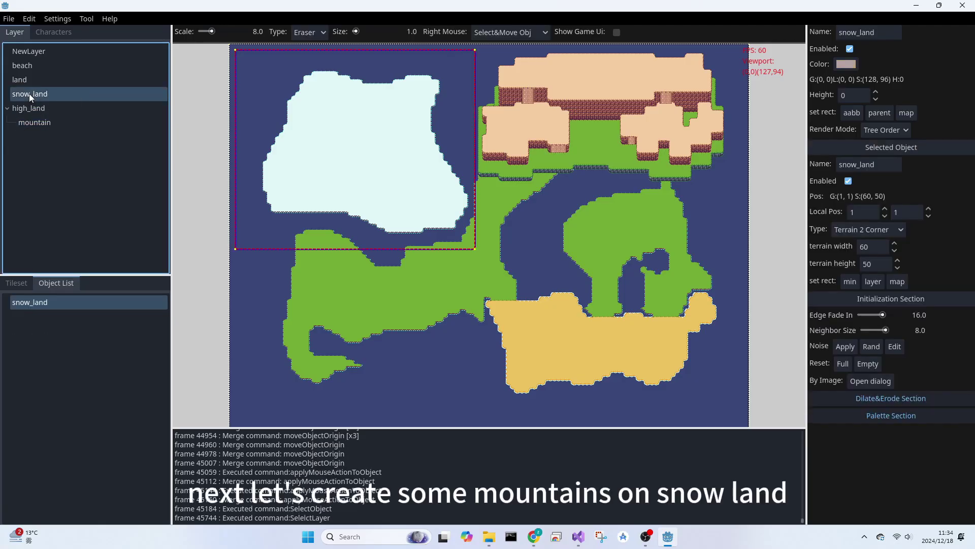
{"action": "right_click", "coordinate": [29, 94]}
{"action": "left_click", "coordinate": [43, 117]}
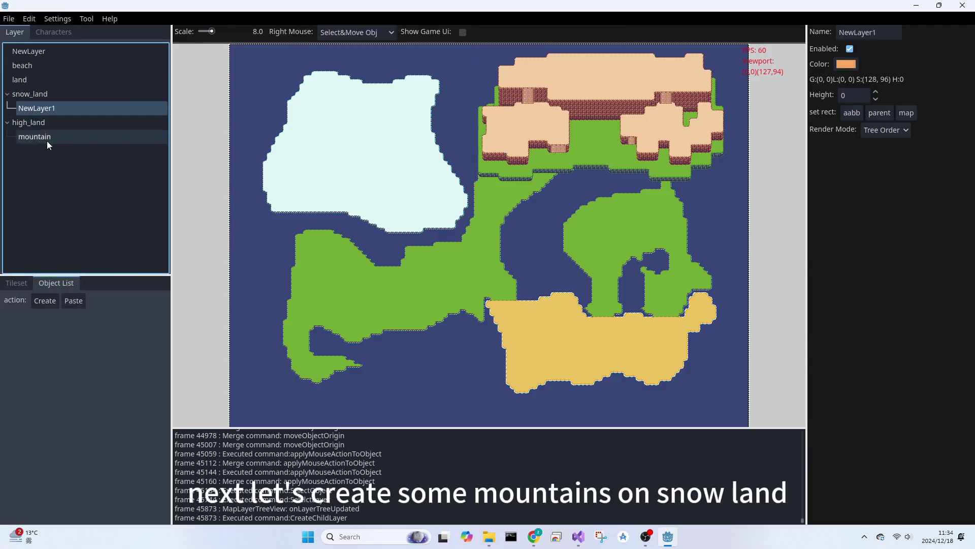
{"action": "double_click", "coordinate": [868, 32]}
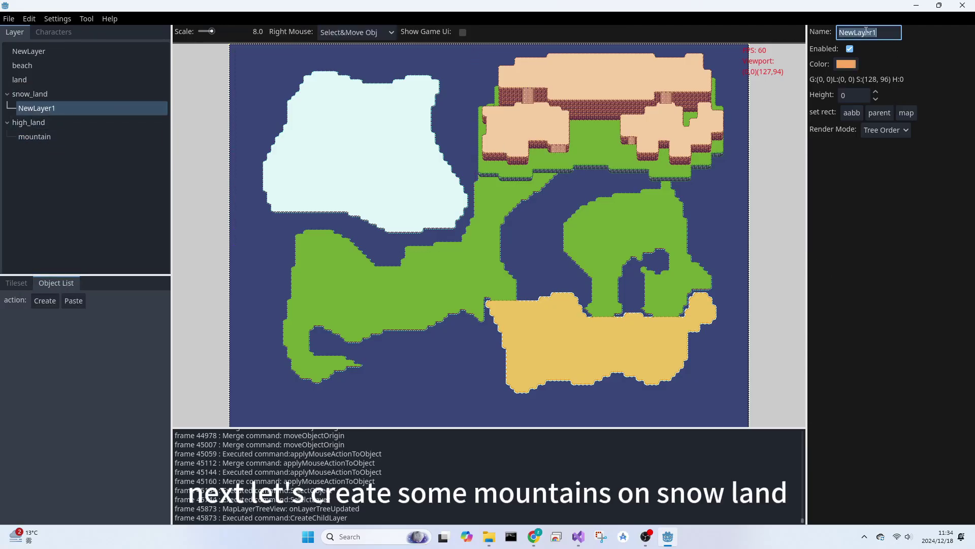
{"action": "type", "text": "mountain"}
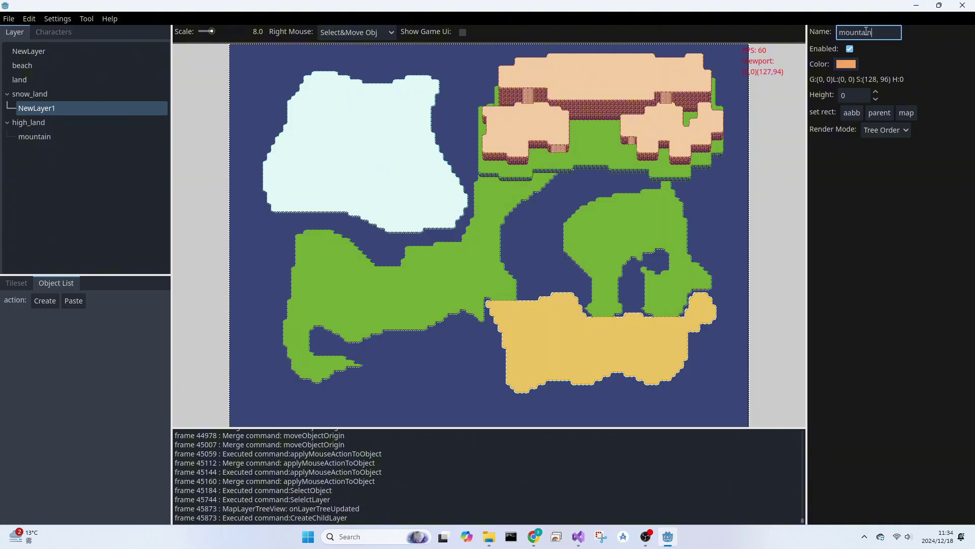
{"action": "key", "text": "Return"}
- Create a 4 x 4 Terrain 2 Corner object named snow_mountain from the snow cliff tiles in the new mountain layer
{"action": "left_click", "coordinate": [41, 301]}
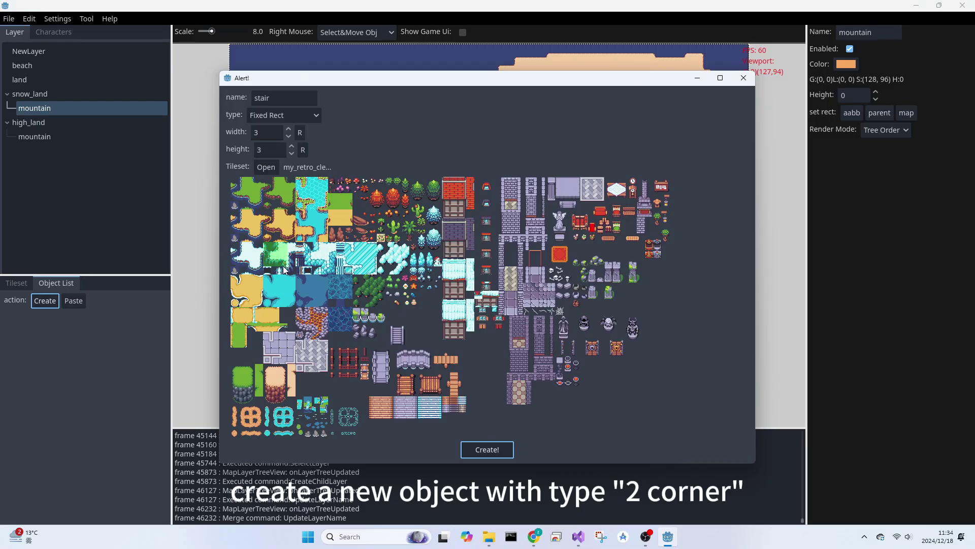
{"action": "left_click", "coordinate": [283, 116]}
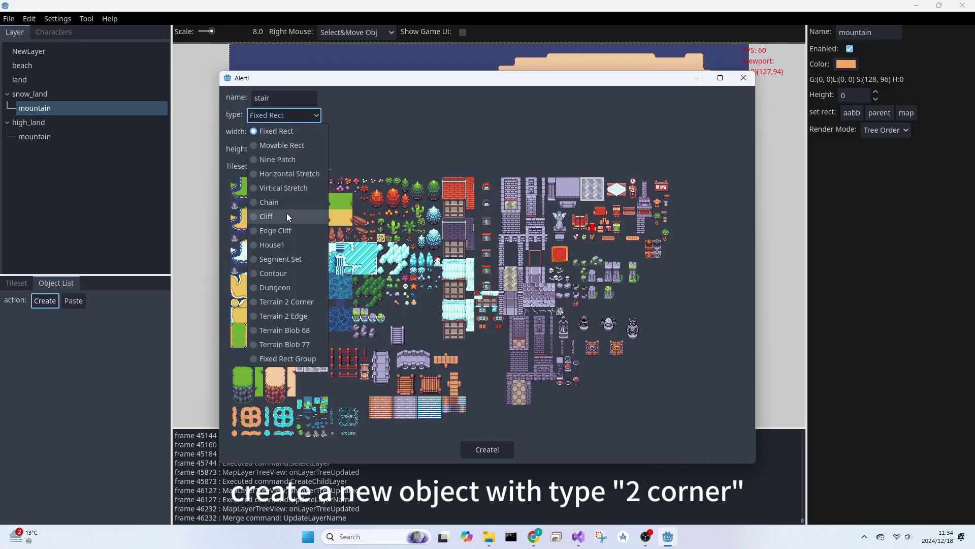
{"action": "left_click", "coordinate": [281, 302]}
{"action": "double_click", "coordinate": [295, 104]}
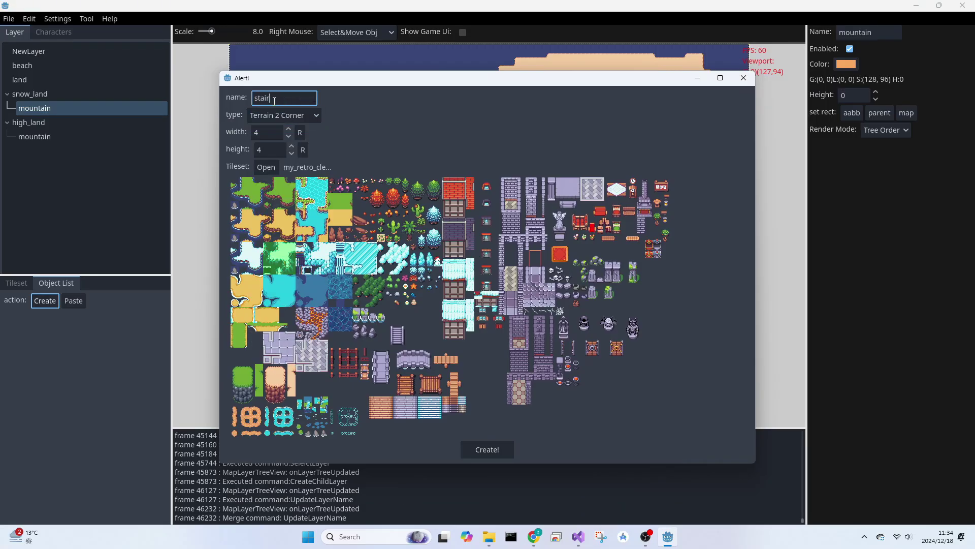
{"action": "type", "text": "snow_mountain"}
{"action": "left_click", "coordinate": [491, 449]}
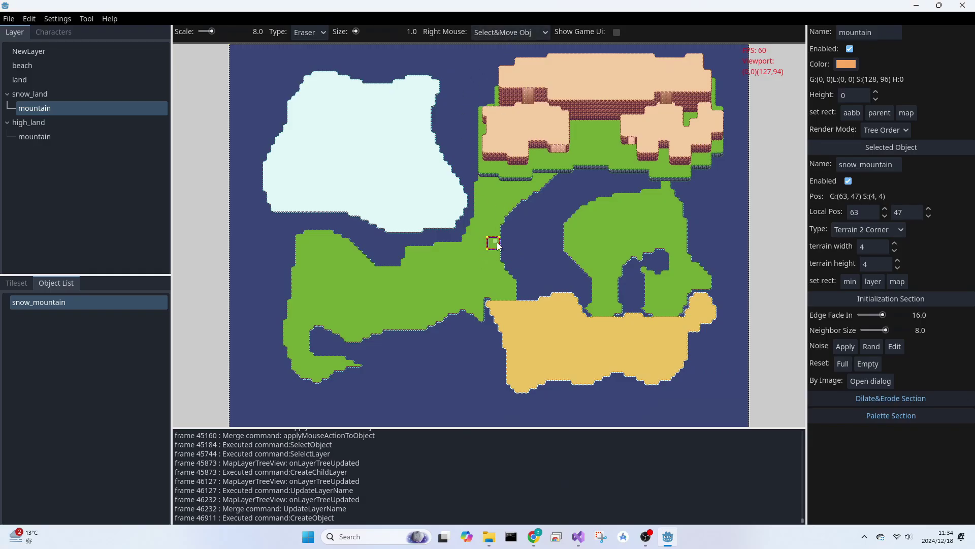
- Move snow_mountain to position 3, 2 at the map's northwest corner and check the snow_land object's position and size
{"action": "left_click", "coordinate": [513, 32]}
{"action": "left_click", "coordinate": [514, 133]}
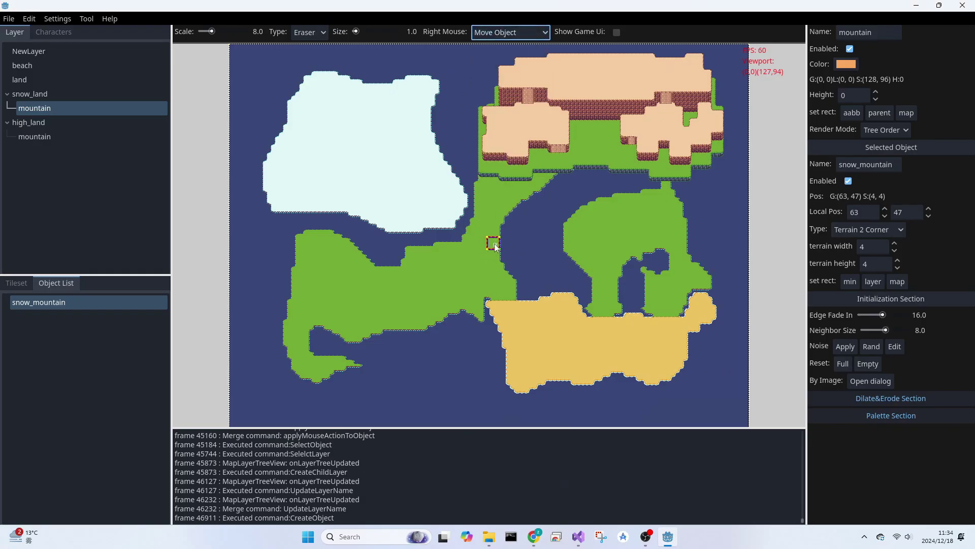
{"action": "right_click_drag", "start_coordinate": [495, 247], "coordinate": [246, 61]}
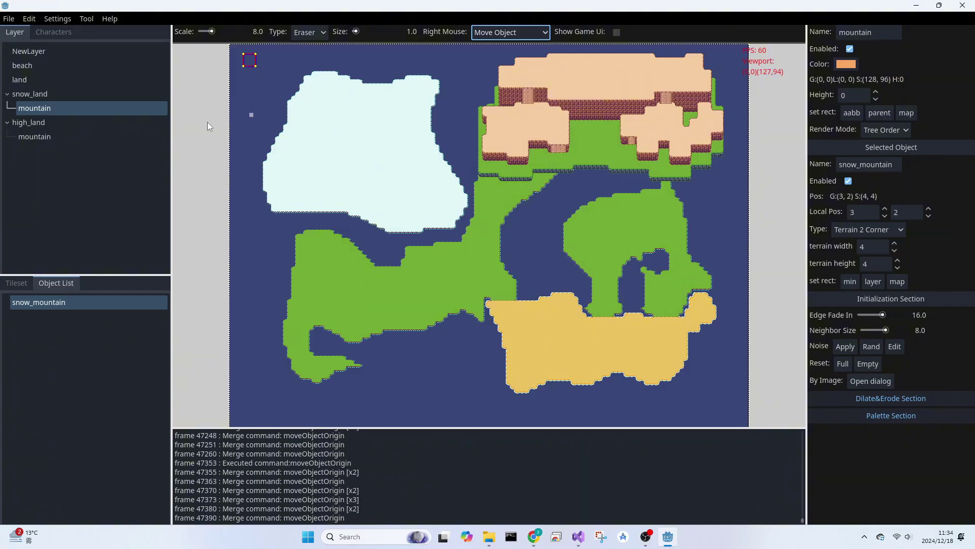
{"action": "left_click", "coordinate": [53, 97]}
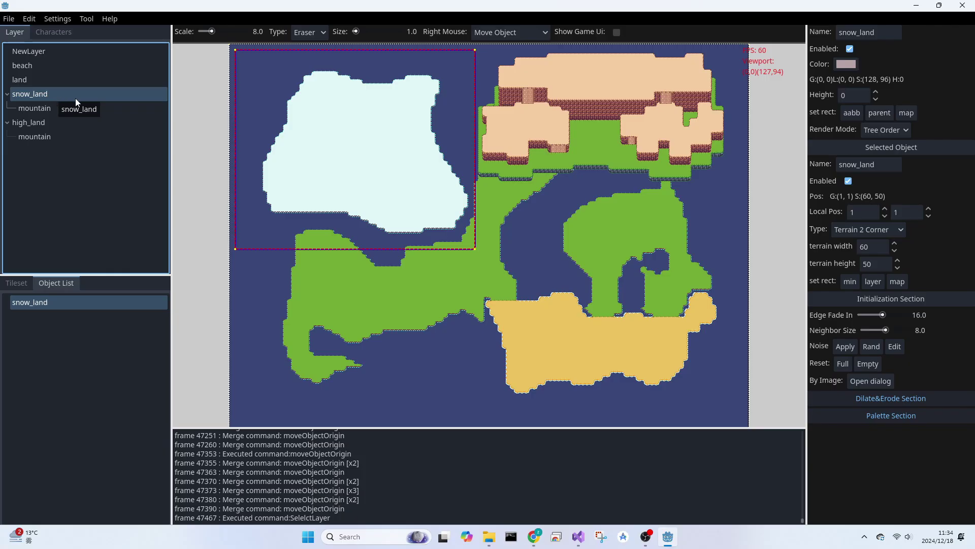
- Move the snow_mountain object to local position 1, 1 and set its terrain size to 60 x 50
{"action": "left_click", "coordinate": [51, 108]}
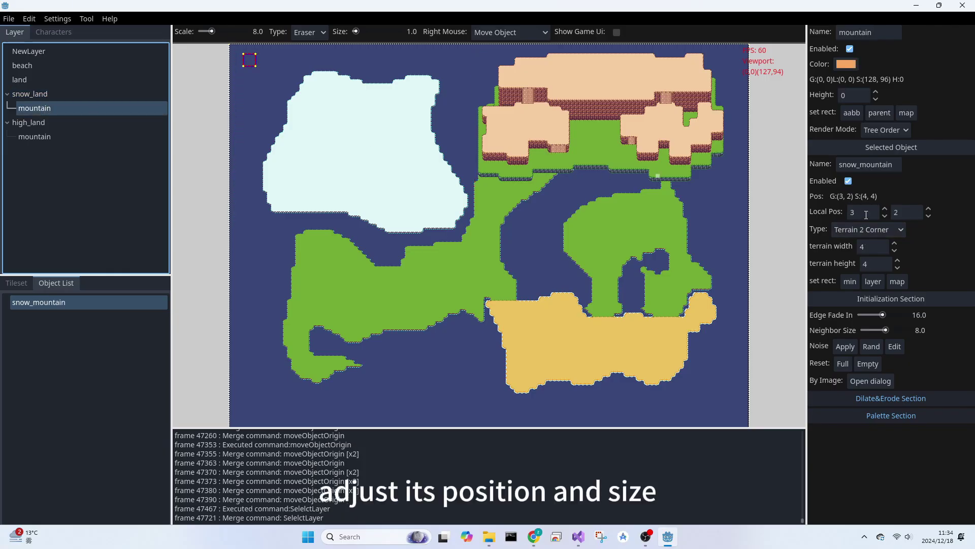
{"action": "left_click", "coordinate": [865, 212]}
{"action": "key", "text": "BackSpace"}
{"action": "type", "text": "1"}
{"action": "left_click", "coordinate": [914, 212]}
{"action": "key", "text": "BackSpace"}
{"action": "type", "text": "1"}
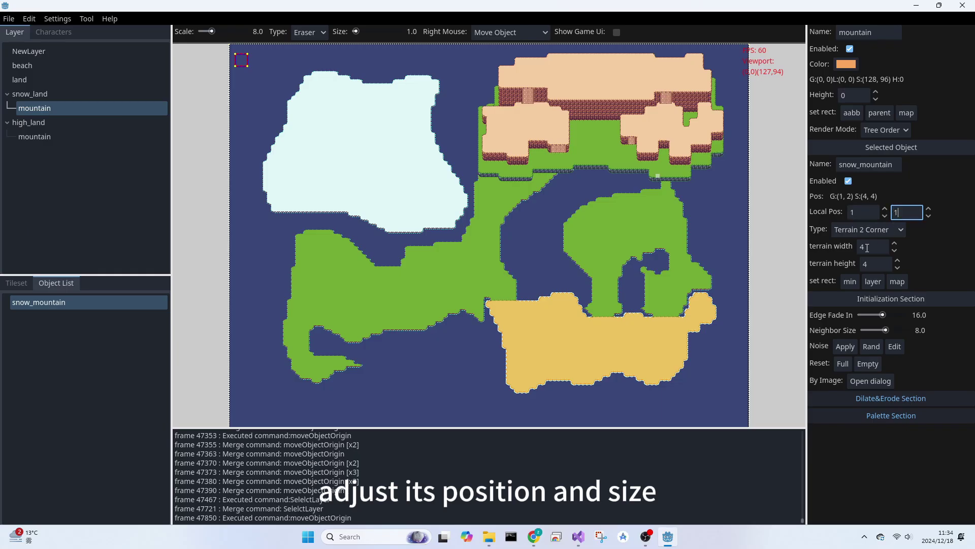
{"action": "left_click", "coordinate": [876, 247]}
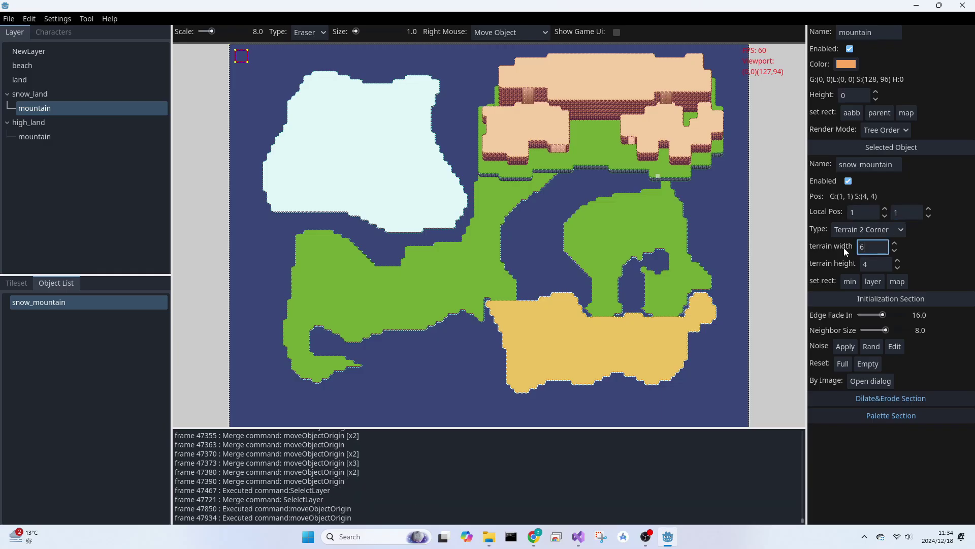
{"action": "left_click", "coordinate": [879, 263]}
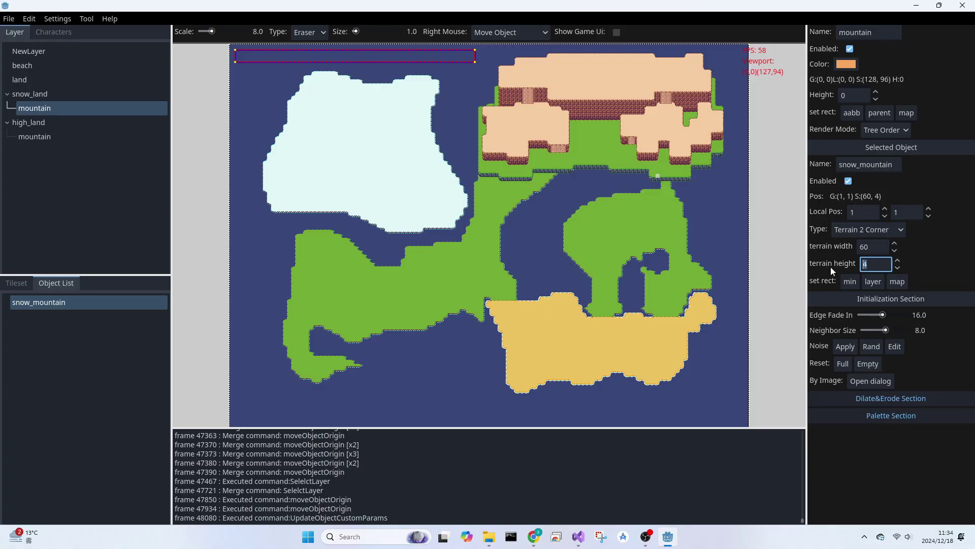
{"action": "type", "text": "50"}
{"action": "key", "text": "Return"}
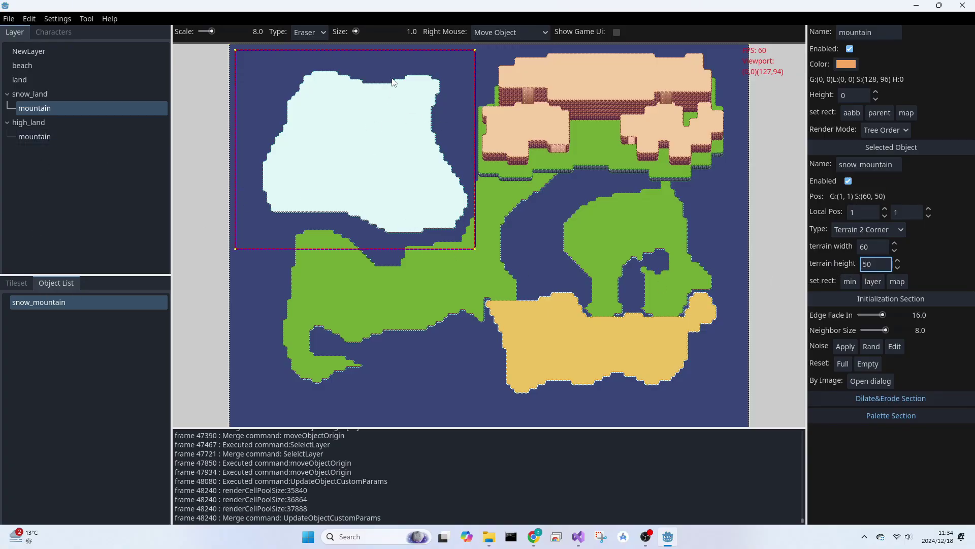
- Paint a wide snow plateau in the middle of the snow land with the Area brush, enlarging it to size 10
{"action": "left_click", "coordinate": [310, 32]}
{"action": "left_click", "coordinate": [318, 59]}
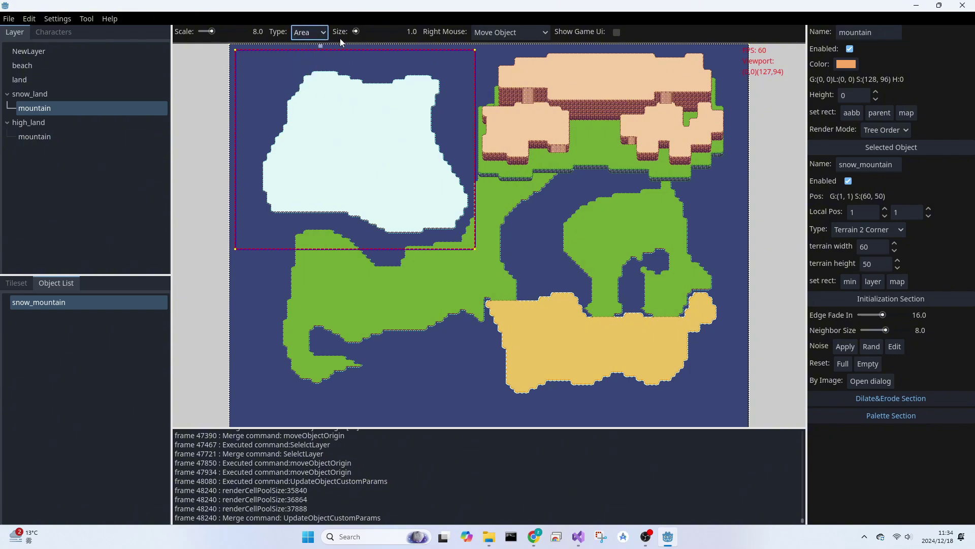
{"action": "left_click_drag", "start_coordinate": [355, 32], "coordinate": [359, 33]}
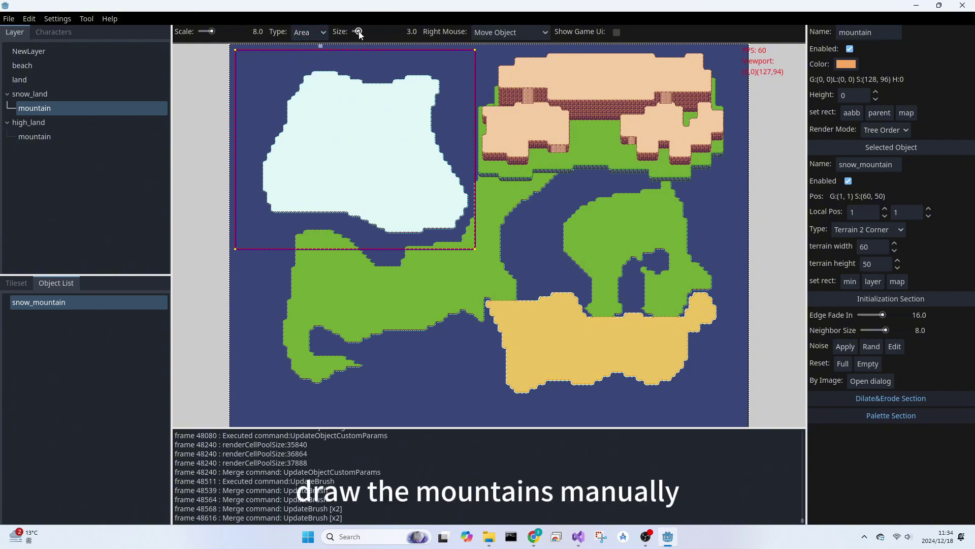
{"action": "mouse_move", "coordinate": [343, 126]}
{"action": "left_mouse_down"}
{"action": "mouse_move", "coordinate": [326, 98]}
{"action": "mouse_move", "coordinate": [388, 148]}
{"action": "mouse_move", "coordinate": [341, 121]}
{"action": "mouse_move", "coordinate": [335, 152]}
{"action": "mouse_move", "coordinate": [391, 123]}
{"action": "mouse_move", "coordinate": [405, 163]}
{"action": "mouse_move", "coordinate": [380, 155]}
{"action": "mouse_move", "coordinate": [300, 173]}
{"action": "mouse_move", "coordinate": [314, 163]}
{"action": "mouse_move", "coordinate": [345, 171]}
{"action": "mouse_move", "coordinate": [319, 173]}
{"action": "mouse_move", "coordinate": [254, 161]}
{"action": "left_mouse_up"}
{"action": "left_click", "coordinate": [369, 32]}
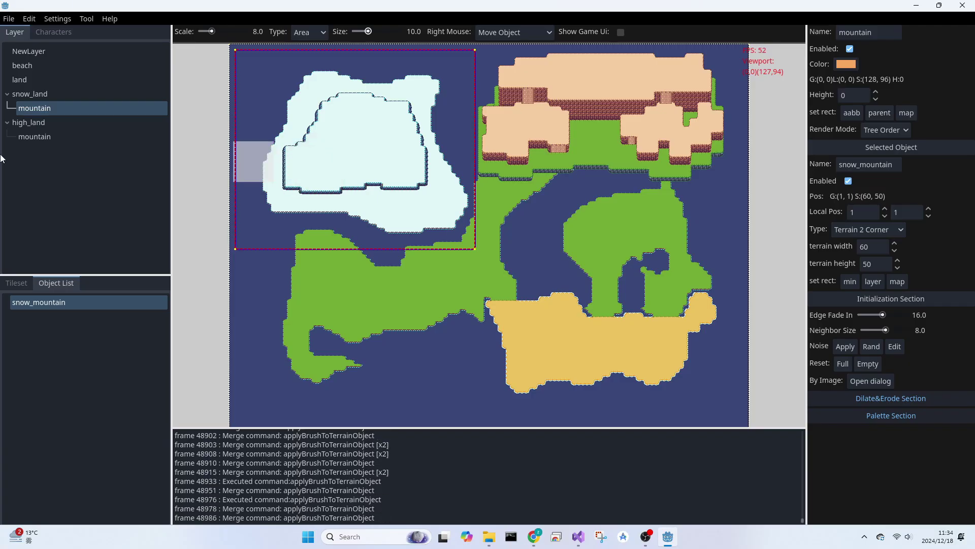
- Add a child layer under snow_land's mountain layer and rename it mountain2
{"action": "right_click", "coordinate": [35, 111]}
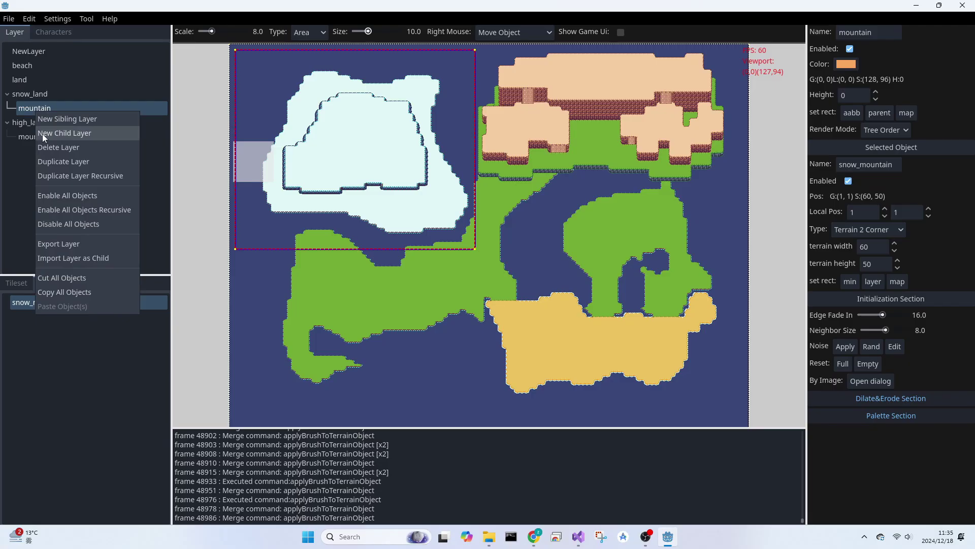
{"action": "left_click", "coordinate": [41, 130]}
{"action": "double_click", "coordinate": [850, 31]}
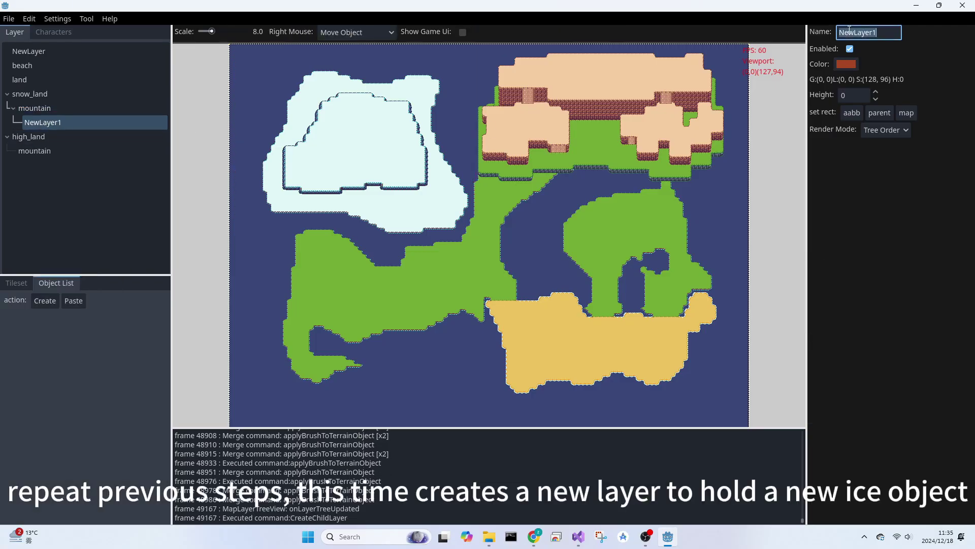
{"action": "type", "text": "mountain2"}
{"action": "key", "text": "Return"}
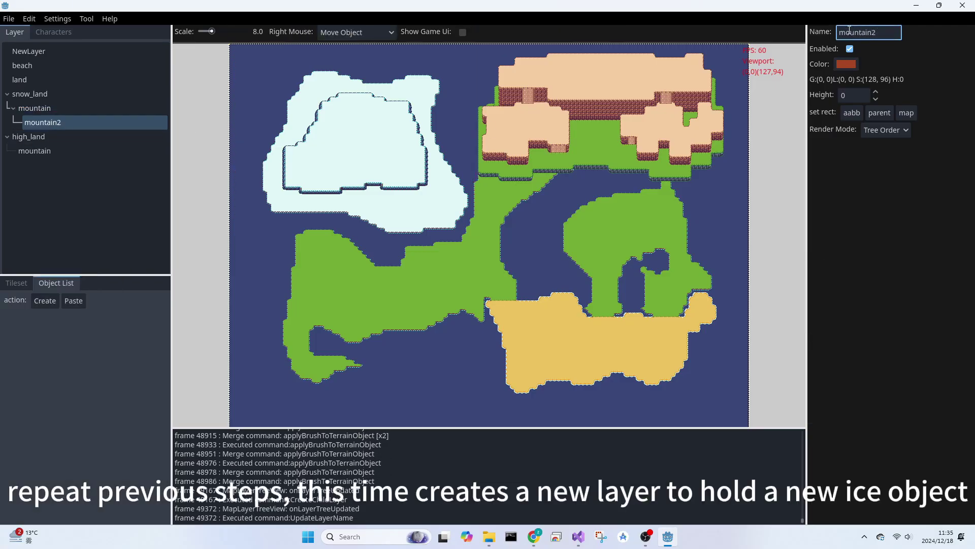
- Create a 4 x 4 Terrain 2 Corner object named ice_mountain from the ice cliff tiles in the mountain2 layer
{"action": "left_click", "coordinate": [41, 303]}
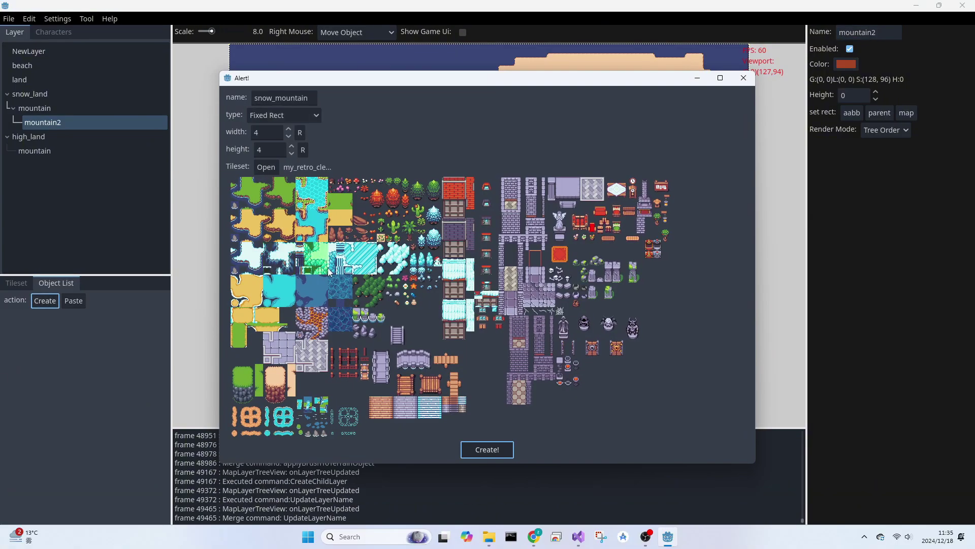
{"action": "left_click_drag", "start_coordinate": [269, 97], "coordinate": [209, 97]}
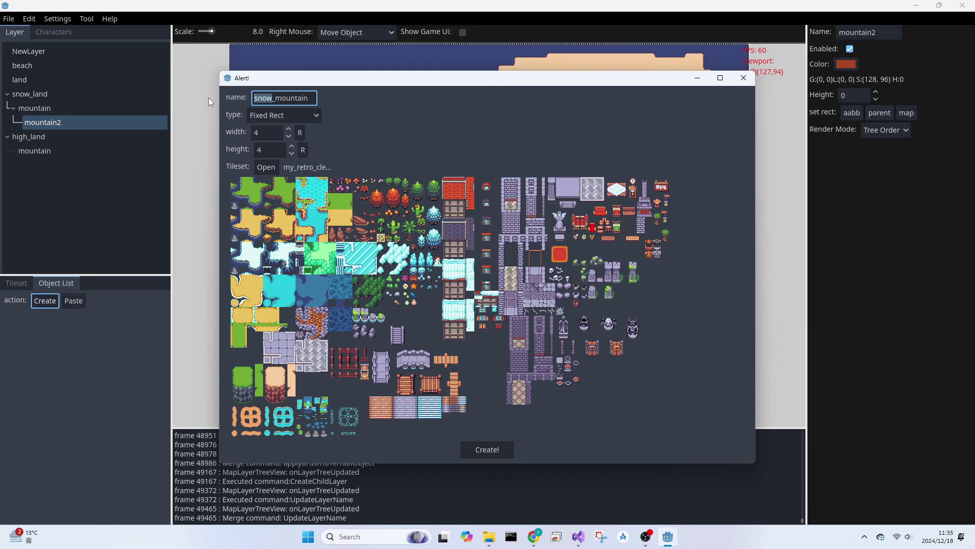
{"action": "type", "text": "ice"}
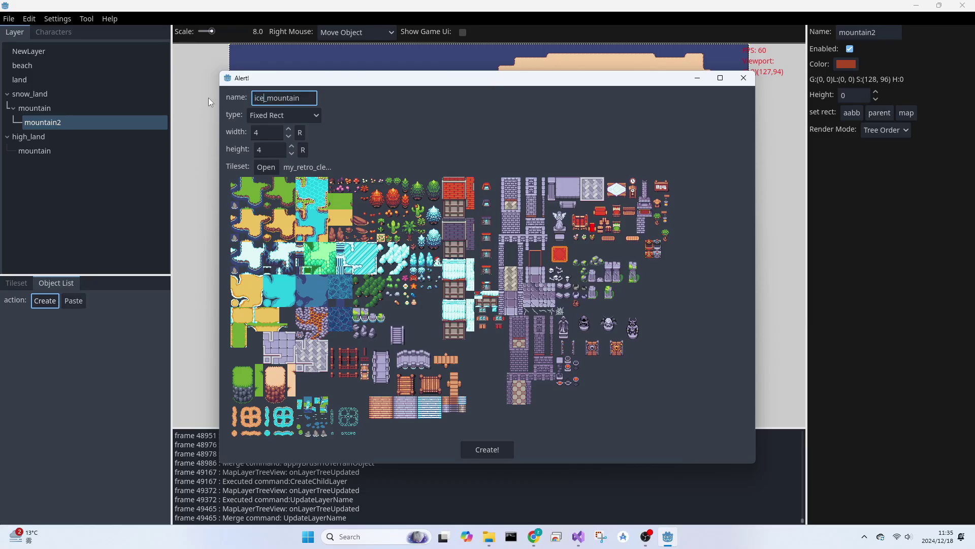
{"action": "left_click", "coordinate": [294, 115]}
{"action": "left_click", "coordinate": [293, 300]}
{"action": "left_click", "coordinate": [479, 446]}
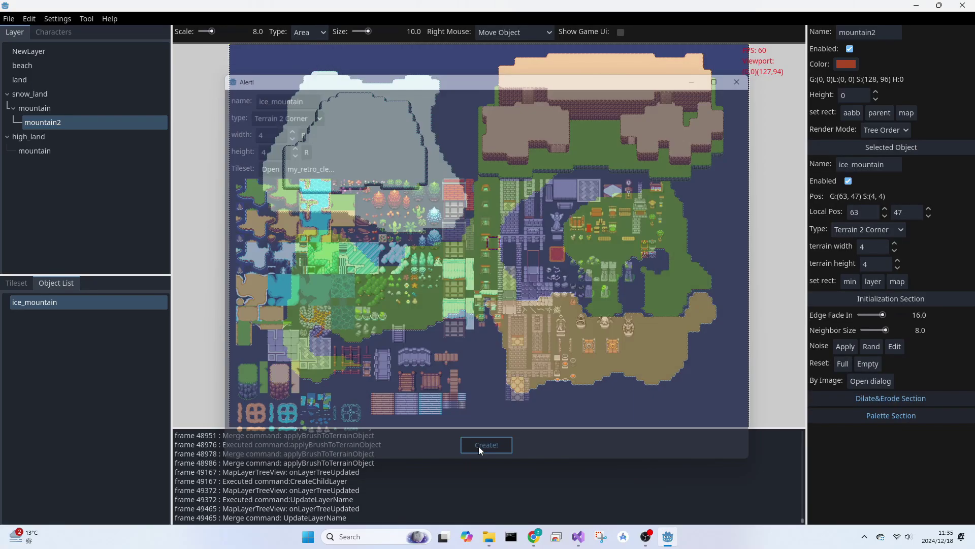
- Move the ice_mountain object to local position 1, 1
{"action": "double_click", "coordinate": [872, 218]}
{"action": "type", "text": "1"}
{"action": "left_click", "coordinate": [912, 213]}
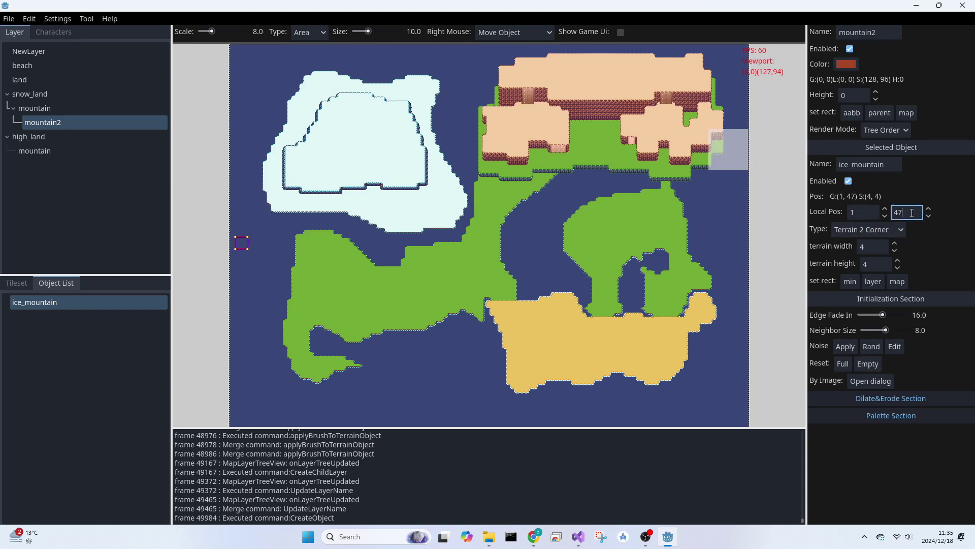
- Set ice_mountain's terrain size to 60 x 50 and paint a smaller ice plateau inside the snow mountain
{"action": "left_click", "coordinate": [881, 247]}
{"action": "type", "text": "60"}
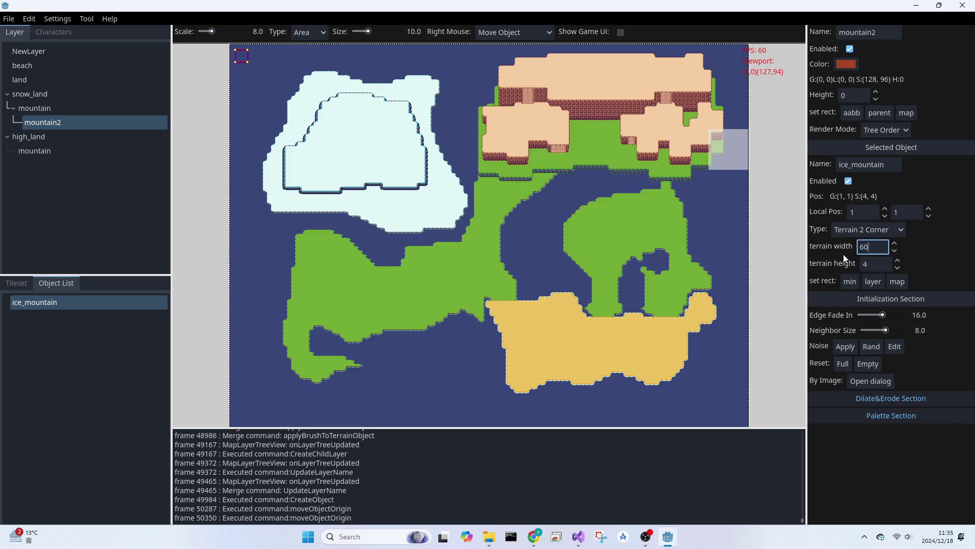
{"action": "left_click", "coordinate": [884, 265]}
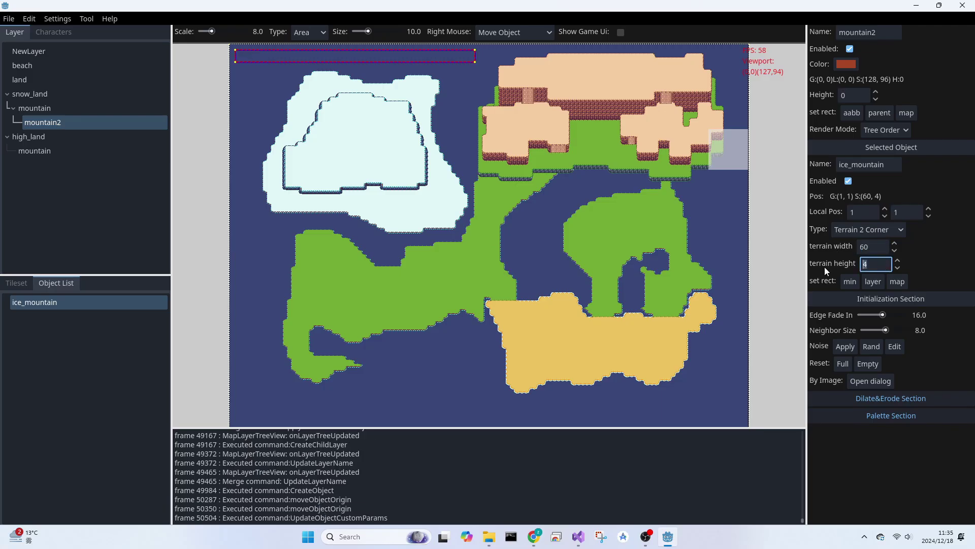
{"action": "type", "text": "50"}
{"action": "key", "text": "Return"}
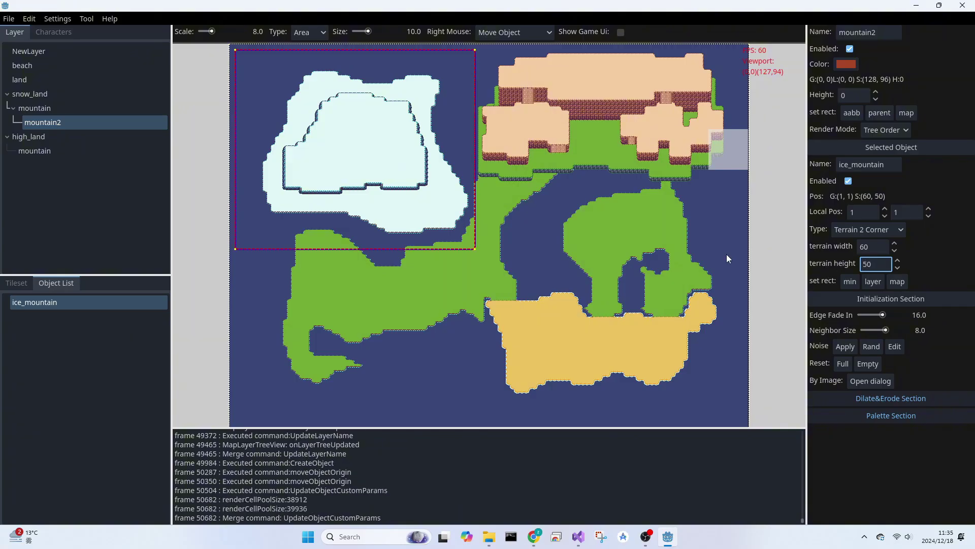
{"action": "mouse_move", "coordinate": [355, 144]}
{"action": "left_mouse_down"}
{"action": "mouse_move", "coordinate": [370, 138]}
{"action": "mouse_move", "coordinate": [343, 139]}
{"action": "mouse_move", "coordinate": [347, 123]}
{"action": "mouse_move", "coordinate": [330, 149]}
{"action": "mouse_move", "coordinate": [364, 145]}
{"action": "mouse_move", "coordinate": [359, 116]}
{"action": "left_mouse_up"}
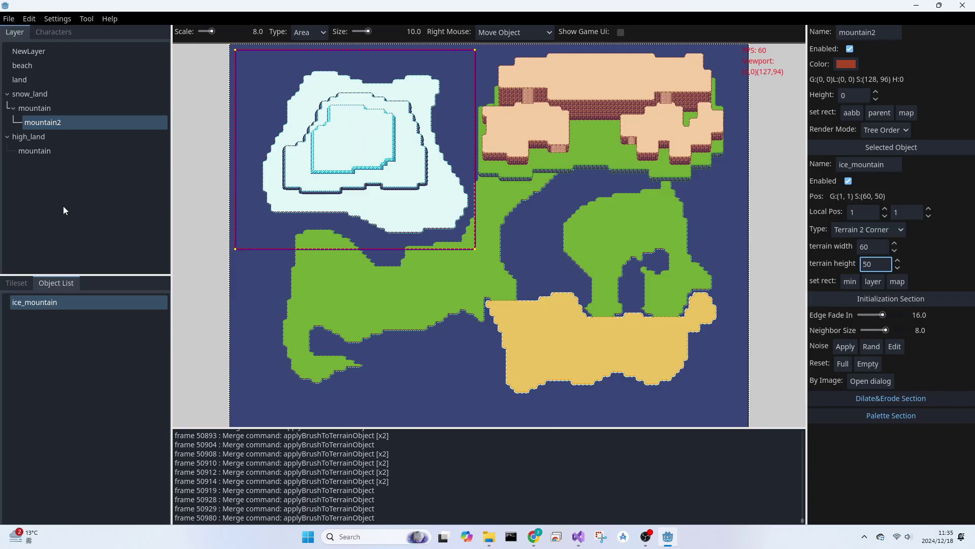
- Add a child layer under land and rename it mountain
{"action": "left_click", "coordinate": [21, 80]}
{"action": "right_click", "coordinate": [23, 83]}
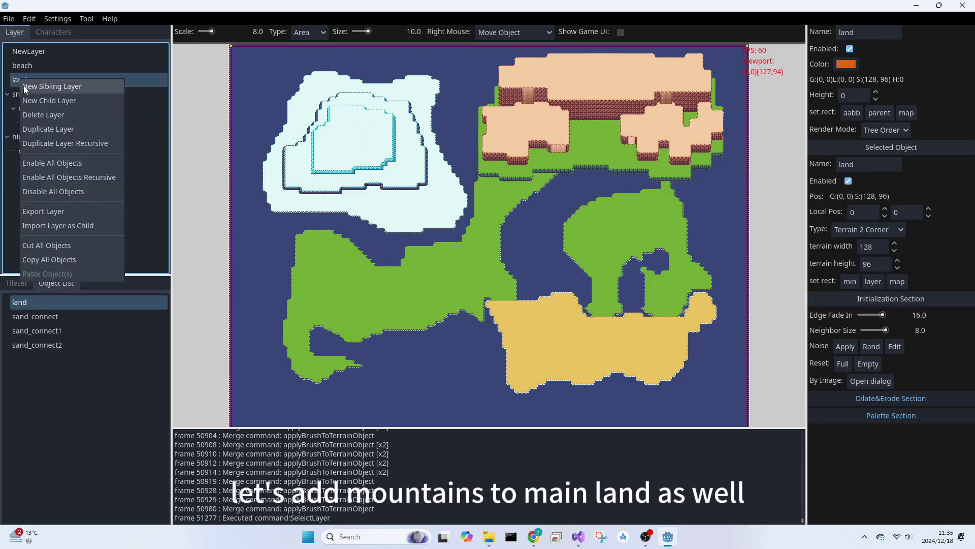
{"action": "left_click", "coordinate": [29, 103]}
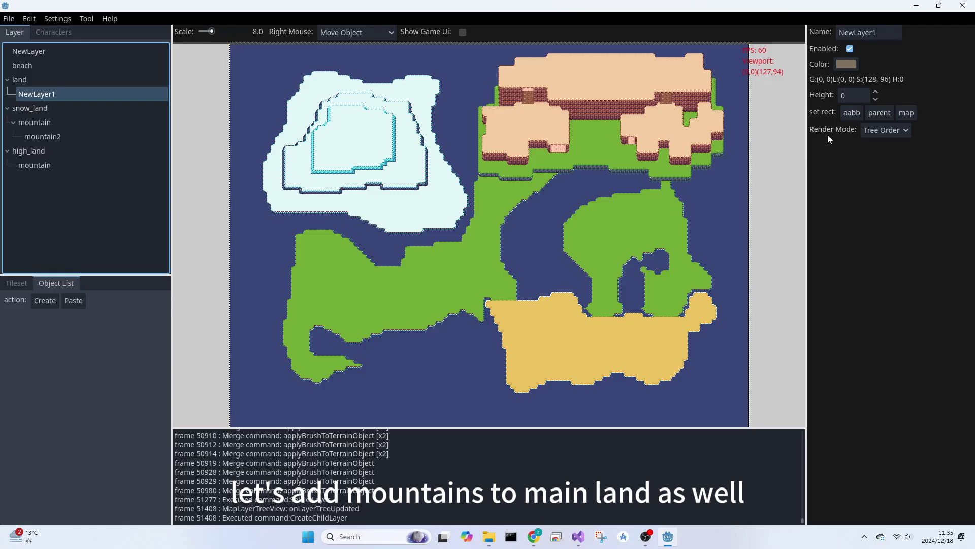
{"action": "left_click", "coordinate": [854, 32]}
{"action": "type", "text": "mo"}
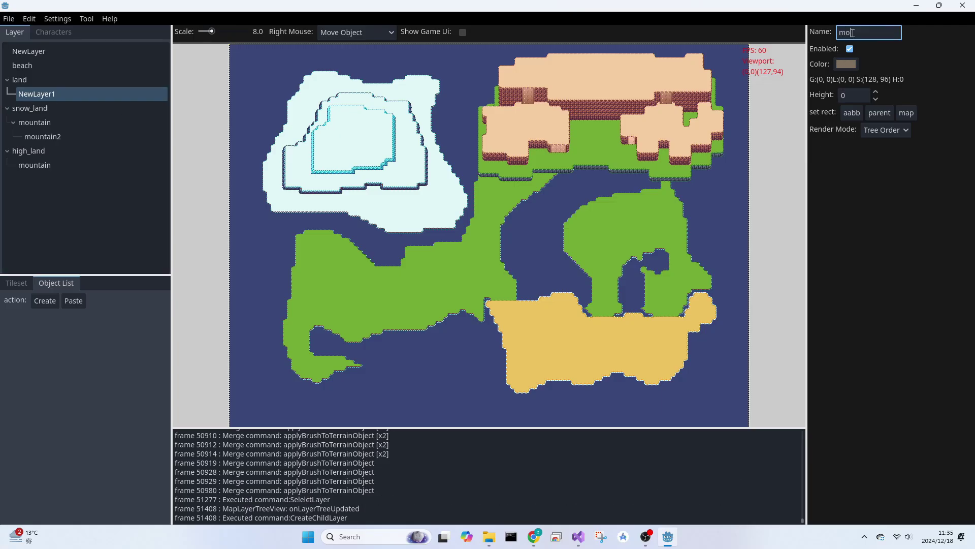
{"action": "type", "text": "untain"}
{"action": "key", "text": "Return"}
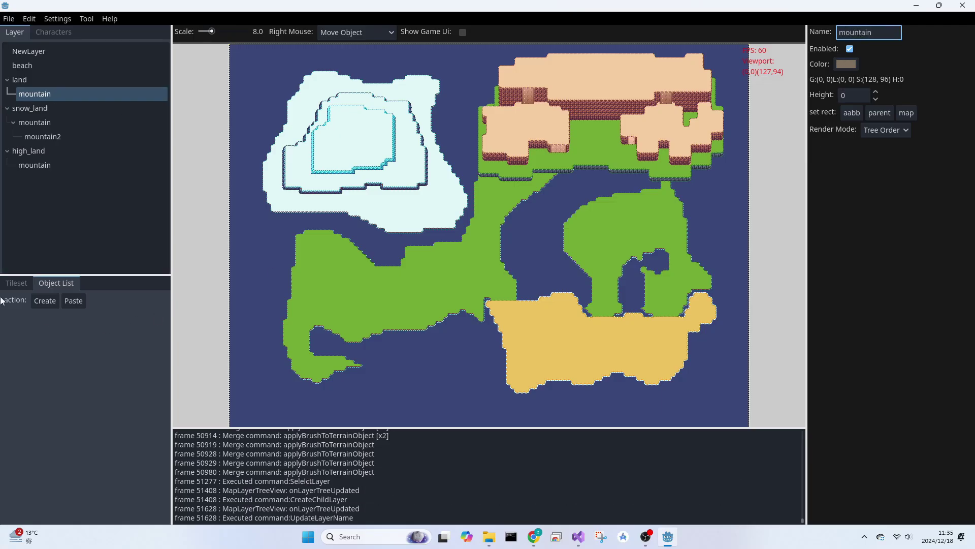
- Create a 4 x 4 Terrain 2 Corner object named mountain from the second block of grass tiles in land's mountain layer
{"action": "left_click", "coordinate": [45, 300]}
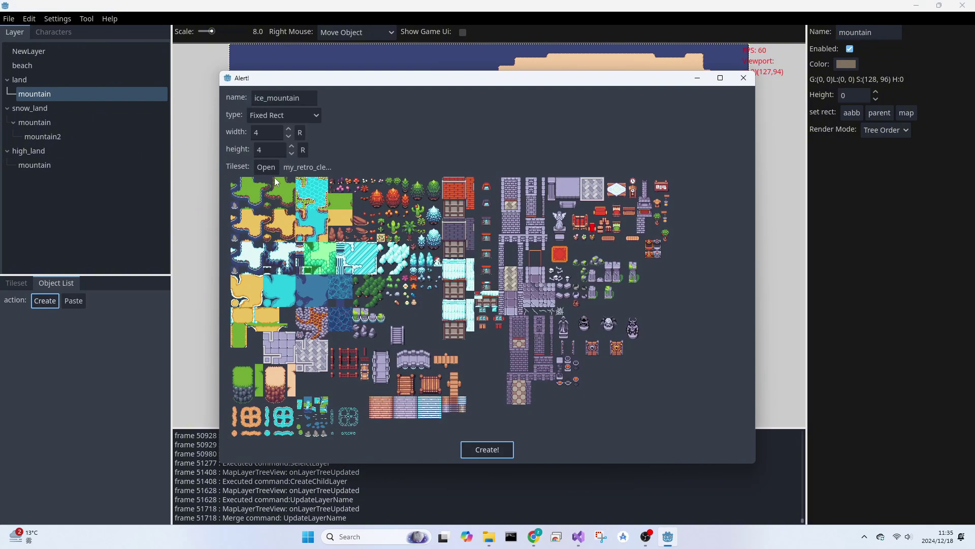
{"action": "left_click_drag", "start_coordinate": [274, 181], "coordinate": [288, 205]}
{"action": "left_click", "coordinate": [293, 116]}
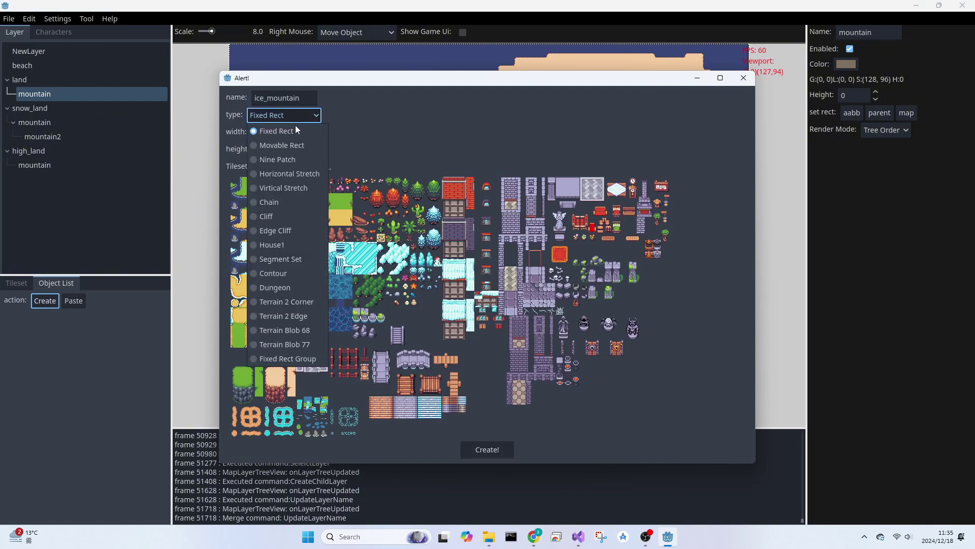
{"action": "left_click", "coordinate": [303, 303]}
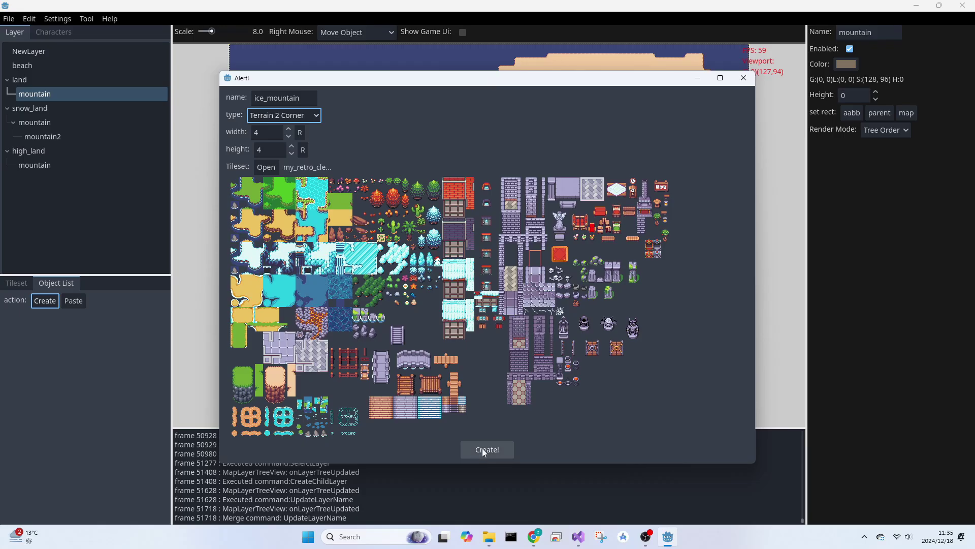
{"action": "left_click", "coordinate": [266, 98]}
{"action": "left_click_drag", "start_coordinate": [267, 99], "coordinate": [237, 100]}
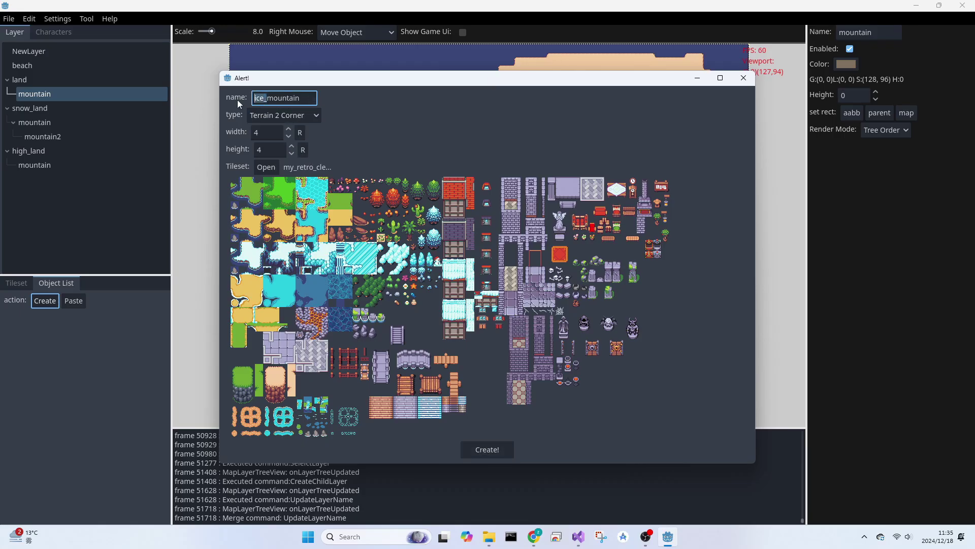
{"action": "key", "text": "BackSpace"}
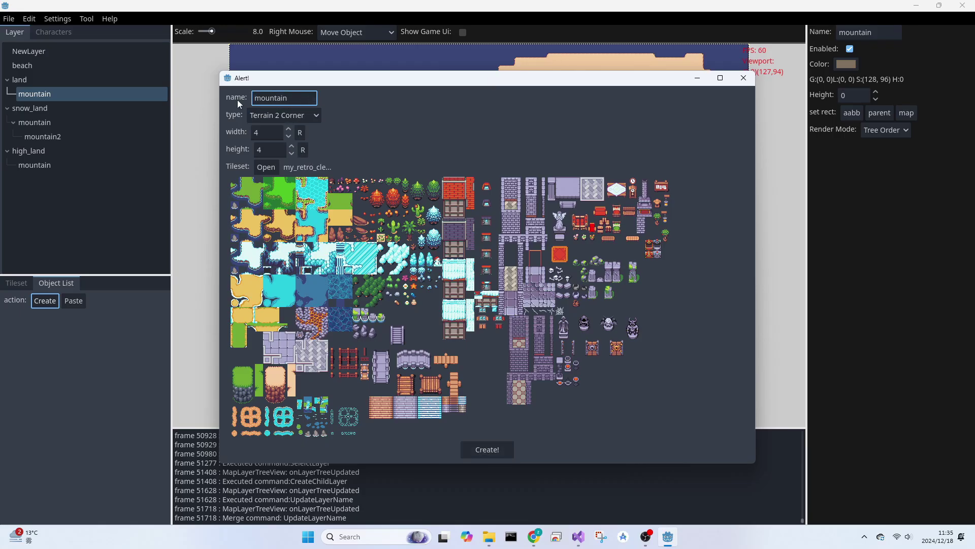
{"action": "left_click", "coordinate": [478, 449]}
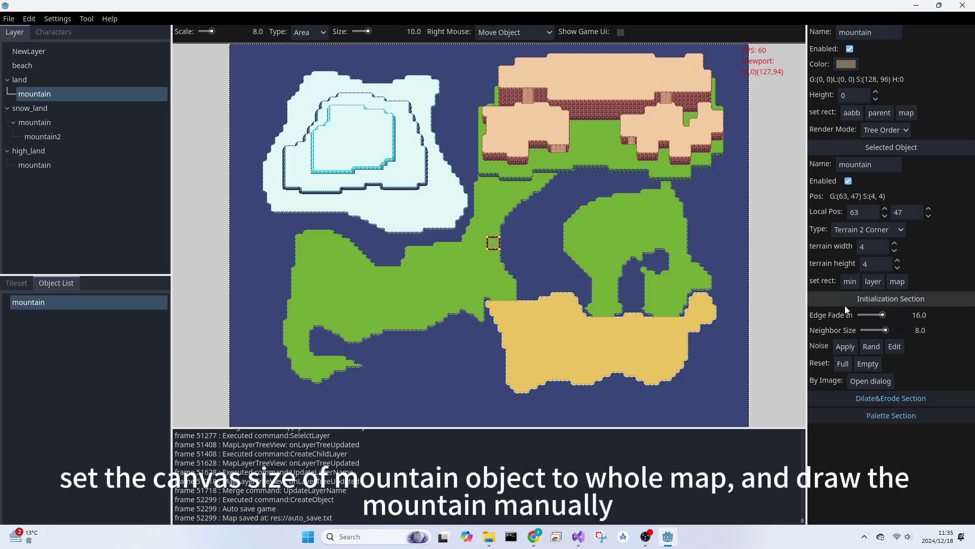
- Fit the mountain object to the whole map and paint a mountain on the eastern green land with the Area brush at size 3
{"action": "left_click", "coordinate": [897, 281]}
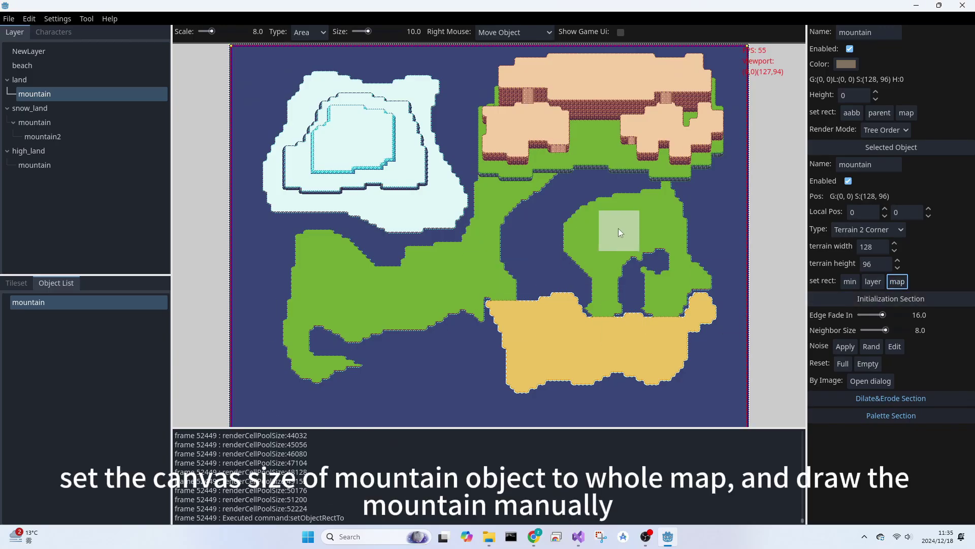
{"action": "left_click_drag", "start_coordinate": [368, 32], "coordinate": [359, 32]}
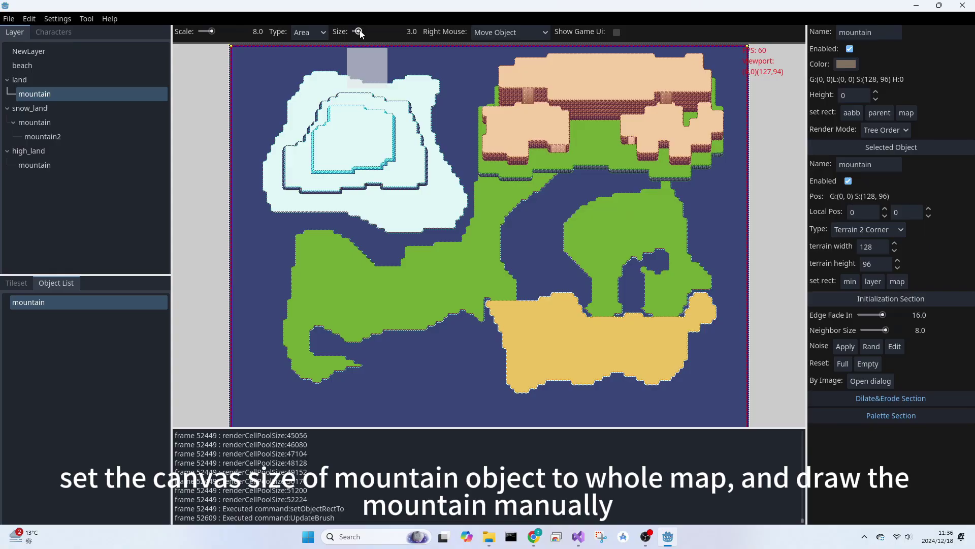
{"action": "mouse_move", "coordinate": [595, 231]}
{"action": "left_mouse_down"}
{"action": "mouse_move", "coordinate": [626, 225]}
{"action": "mouse_move", "coordinate": [604, 212]}
{"action": "mouse_move", "coordinate": [666, 202]}
{"action": "left_mouse_up"}
- Trim the southern part of the eastern green mountain with the size 3 Eraser brush, leaving a flatter outline
{"action": "scroll", "coordinate": [622, 212], "scroll_direction": "up", "scroll_amount": 2}
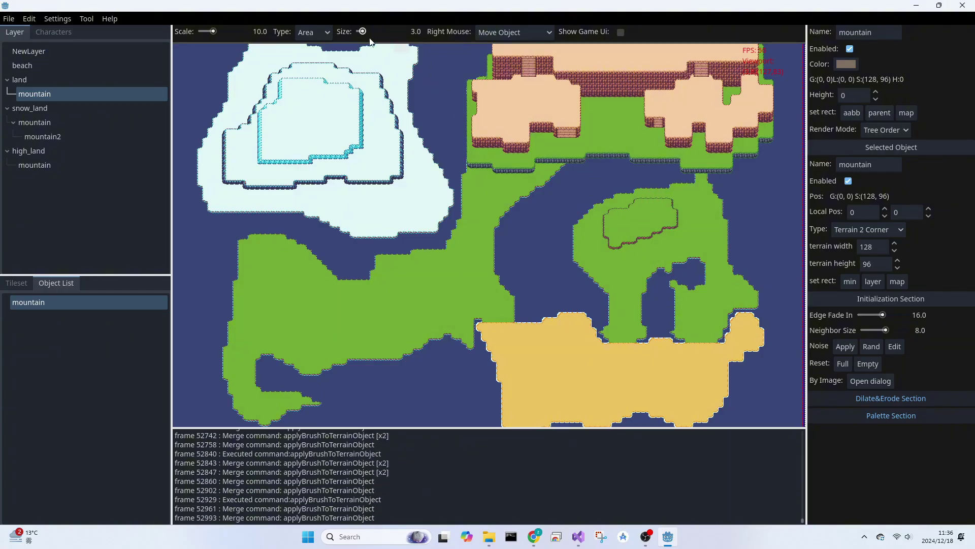
{"action": "left_click", "coordinate": [313, 32]}
{"action": "left_click", "coordinate": [310, 64]}
{"action": "mouse_move", "coordinate": [615, 242]}
{"action": "left_mouse_down"}
{"action": "mouse_move", "coordinate": [607, 238]}
{"action": "mouse_move", "coordinate": [678, 241]}
{"action": "left_mouse_up"}
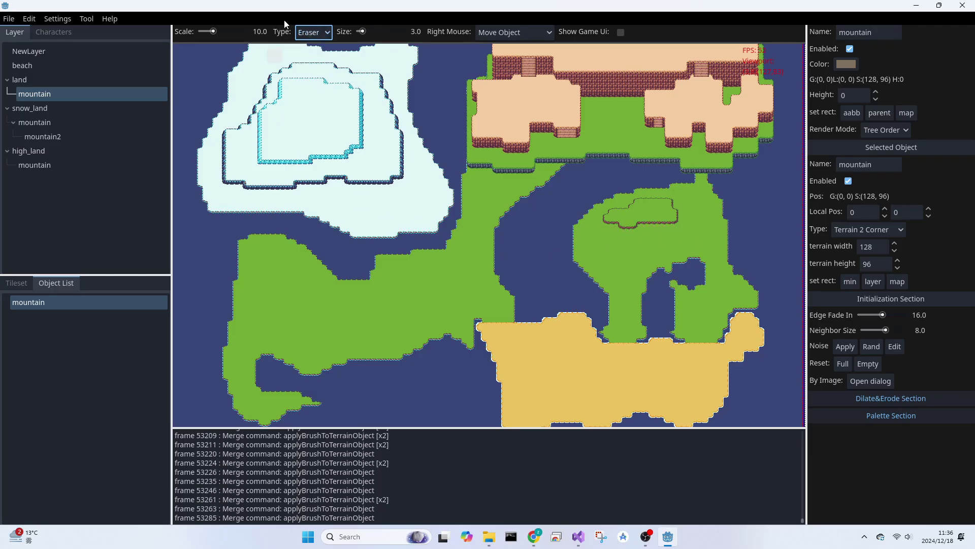
- Paint two mountains on the western green land with the size 3 Area brush, one near its northwest corner and one toward its east
{"action": "left_click", "coordinate": [314, 32]}
{"action": "left_click", "coordinate": [316, 49]}
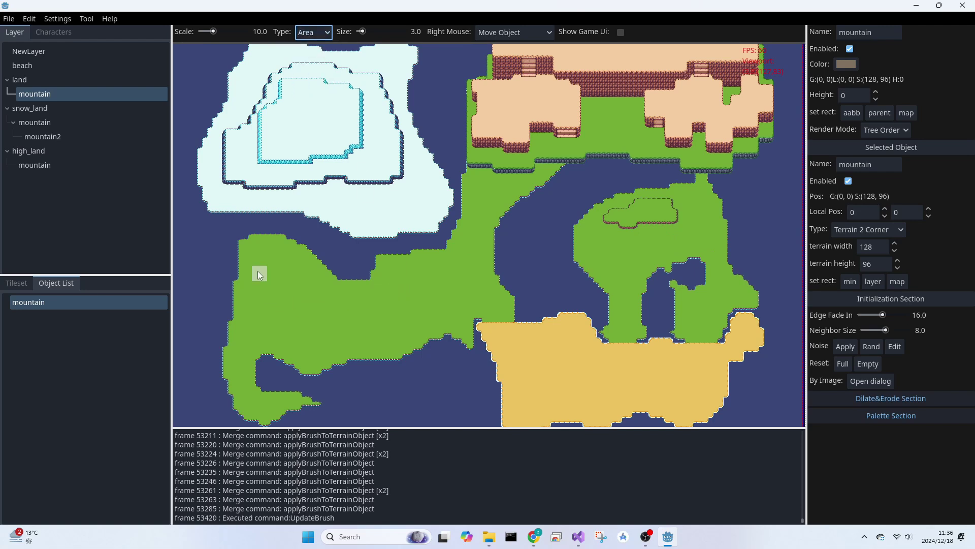
{"action": "mouse_move", "coordinate": [258, 248]}
{"action": "left_mouse_down"}
{"action": "mouse_move", "coordinate": [257, 258]}
{"action": "mouse_move", "coordinate": [278, 257]}
{"action": "mouse_move", "coordinate": [262, 250]}
{"action": "mouse_move", "coordinate": [298, 269]}
{"action": "mouse_move", "coordinate": [264, 272]}
{"action": "left_mouse_up"}
{"action": "mouse_move", "coordinate": [381, 276]}
{"action": "left_mouse_down"}
{"action": "mouse_move", "coordinate": [441, 295]}
{"action": "mouse_move", "coordinate": [416, 324]}
{"action": "mouse_move", "coordinate": [400, 292]}
{"action": "mouse_move", "coordinate": [426, 294]}
{"action": "mouse_move", "coordinate": [450, 272]}
{"action": "mouse_move", "coordinate": [428, 294]}
{"action": "mouse_move", "coordinate": [413, 285]}
{"action": "mouse_move", "coordinate": [410, 307]}
{"action": "mouse_move", "coordinate": [455, 293]}
{"action": "mouse_move", "coordinate": [453, 304]}
{"action": "mouse_move", "coordinate": [430, 303]}
{"action": "left_mouse_up"}
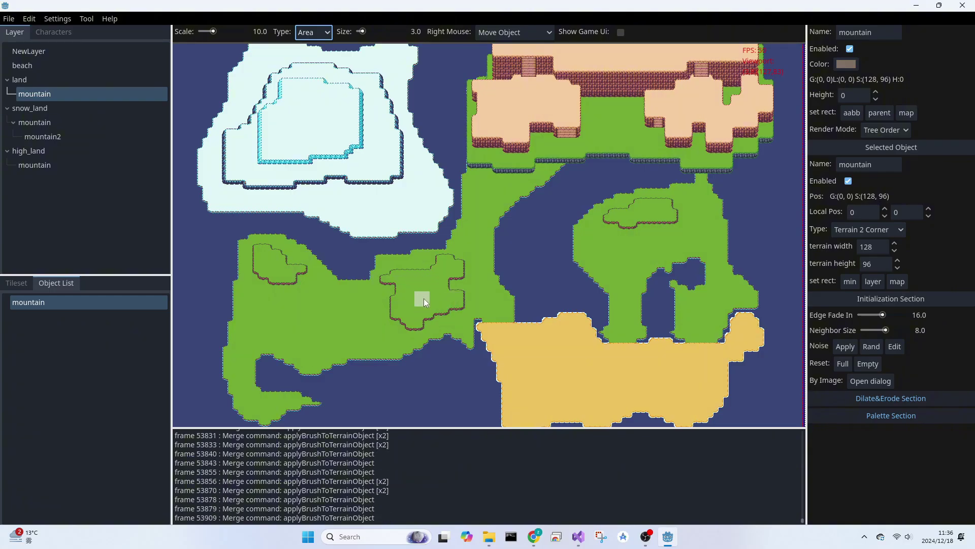
- Create an edit region with Drag Region and resize it to fit tightly around the high land area in the map's northeast
{"action": "scroll", "coordinate": [418, 315], "scroll_direction": "down", "scroll_amount": 4}
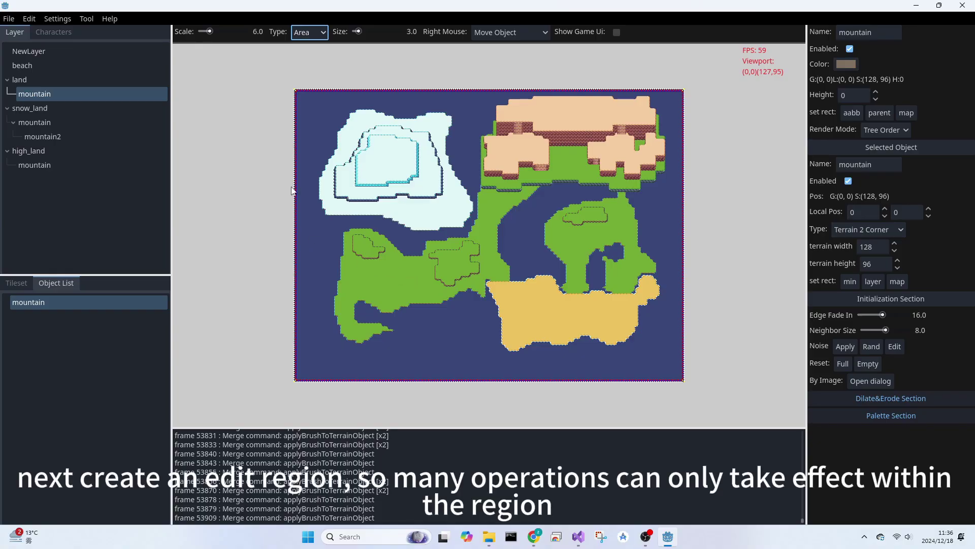
{"action": "left_click", "coordinate": [495, 35]}
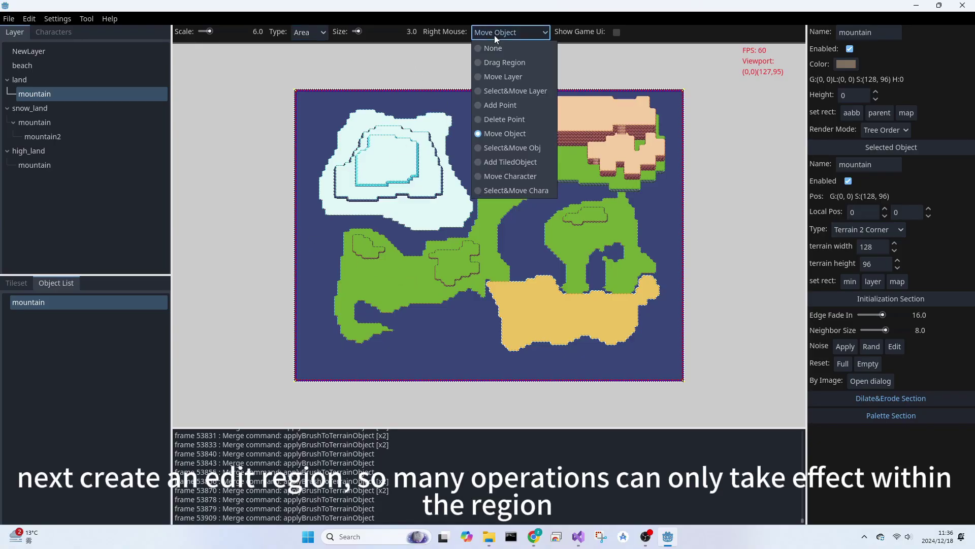
{"action": "left_click", "coordinate": [505, 63]}
{"action": "right_click_drag", "start_coordinate": [505, 215], "coordinate": [567, 167]}
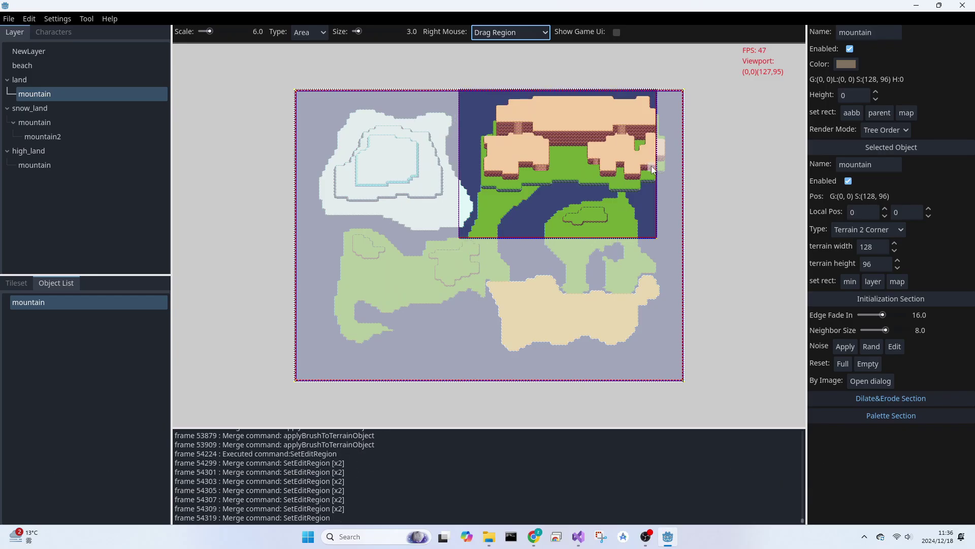
{"action": "right_click_drag", "start_coordinate": [653, 170], "coordinate": [669, 171]}
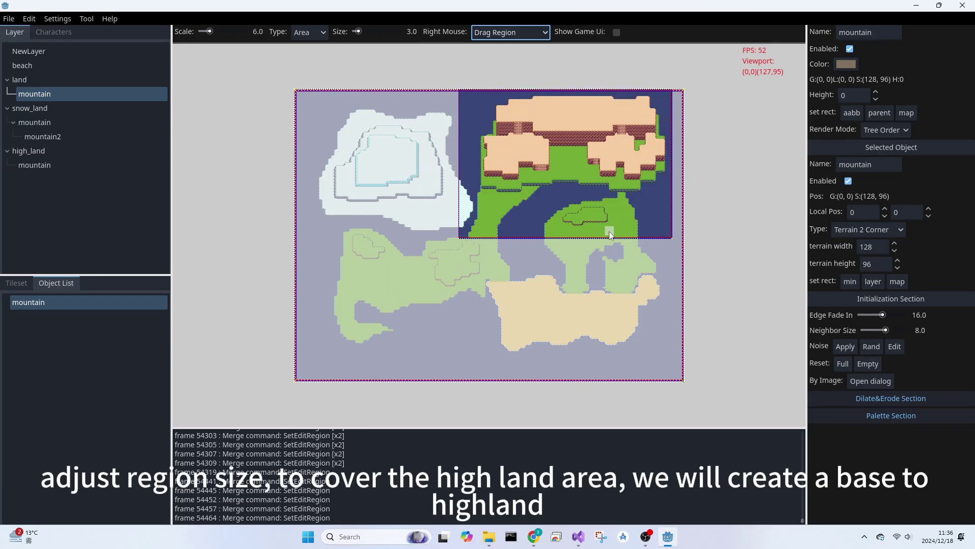
{"action": "right_click_drag", "start_coordinate": [608, 237], "coordinate": [611, 194]}
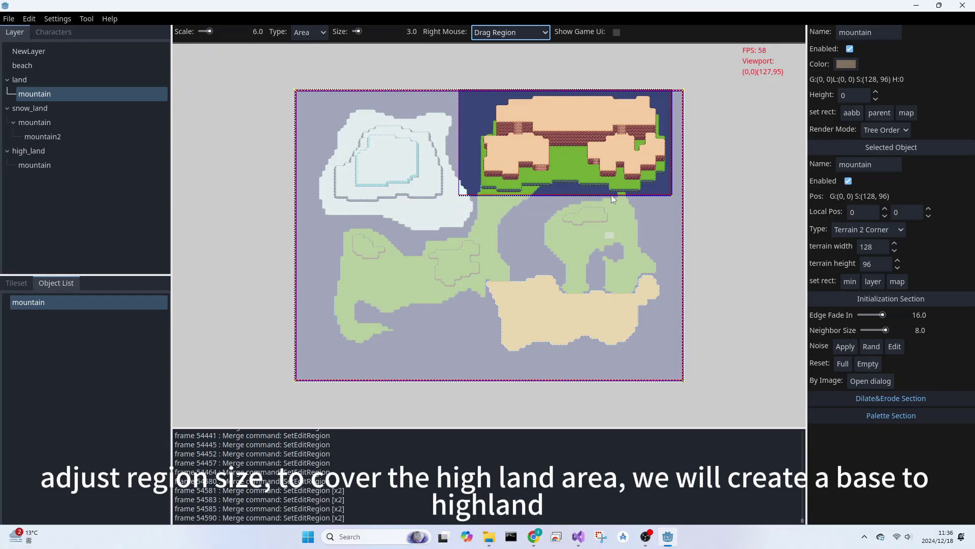
{"action": "mouse_move", "coordinate": [460, 165]}
{"action": "right_mouse_down"}
{"action": "mouse_move", "coordinate": [476, 160]}
{"action": "mouse_move", "coordinate": [479, 171]}
{"action": "right_mouse_up"}
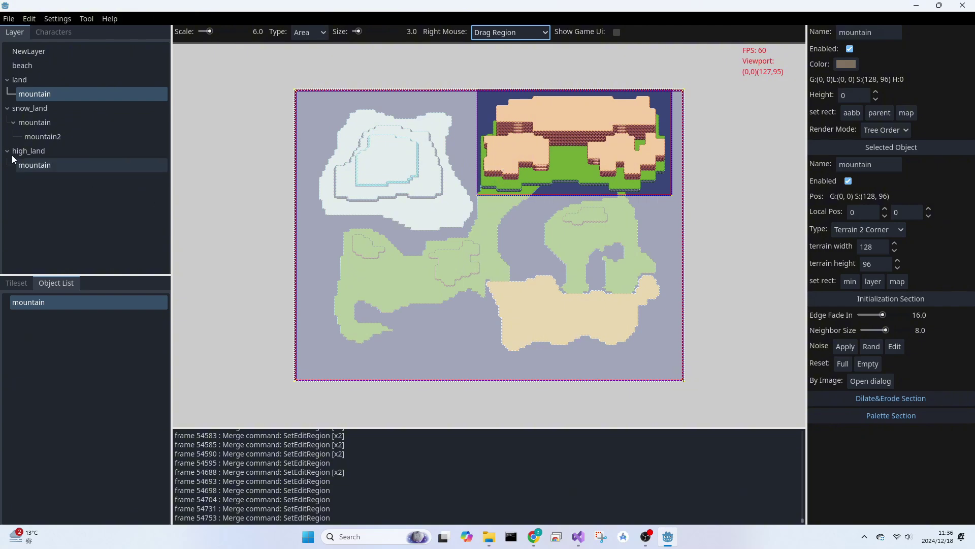
- Lower the minimum of the dilate noise range for the land layer's land object
{"action": "left_click", "coordinate": [26, 81]}
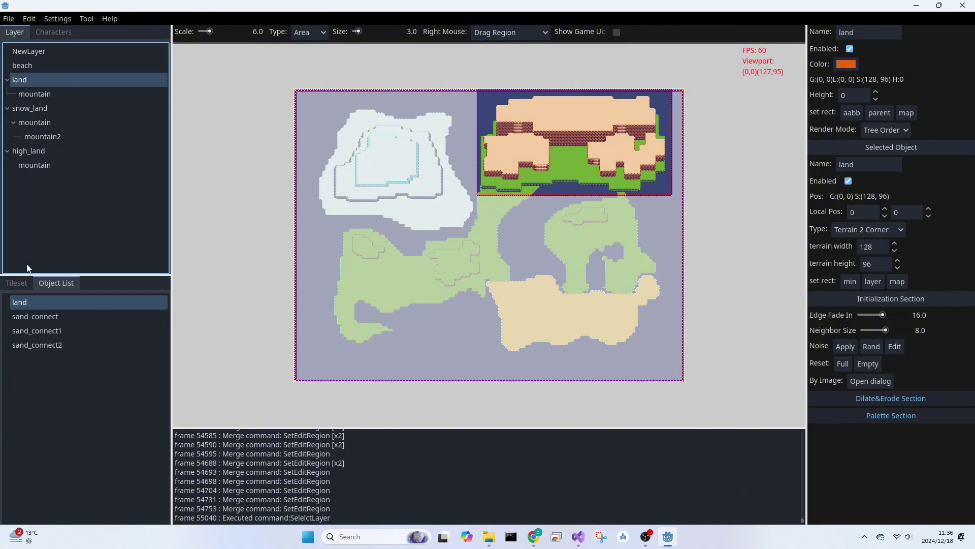
{"action": "left_click", "coordinate": [892, 398]}
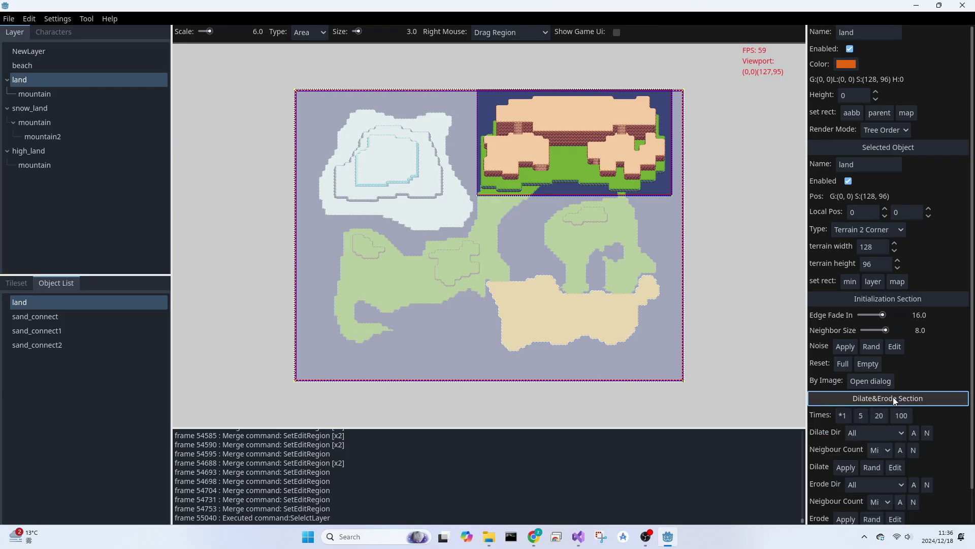
{"action": "left_click", "coordinate": [895, 468]}
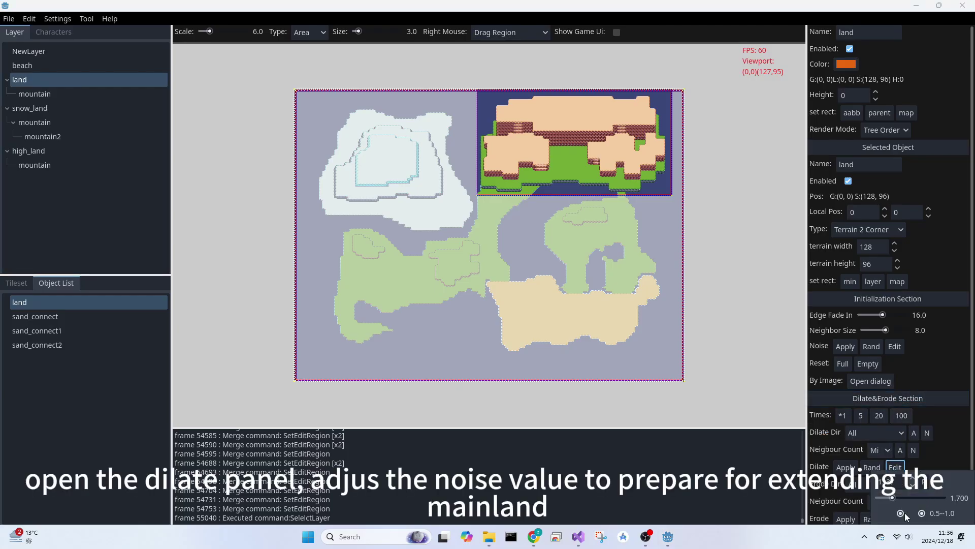
{"action": "left_click_drag", "start_coordinate": [900, 513], "coordinate": [871, 513]}
{"action": "left_click", "coordinate": [934, 463]}
- Try a random dilation of the land object inside the edit region and undo it
{"action": "left_click", "coordinate": [872, 467]}
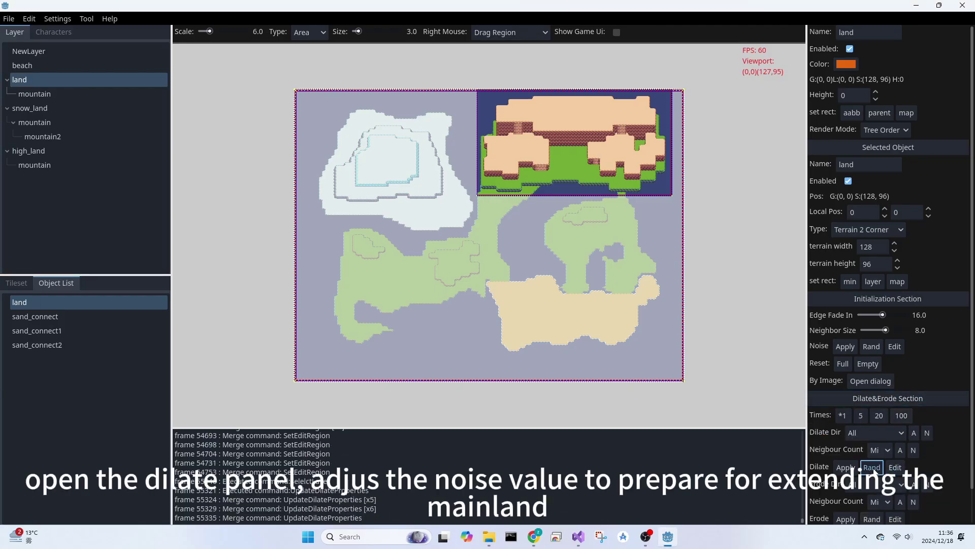
{"action": "left_click", "coordinate": [872, 467]}
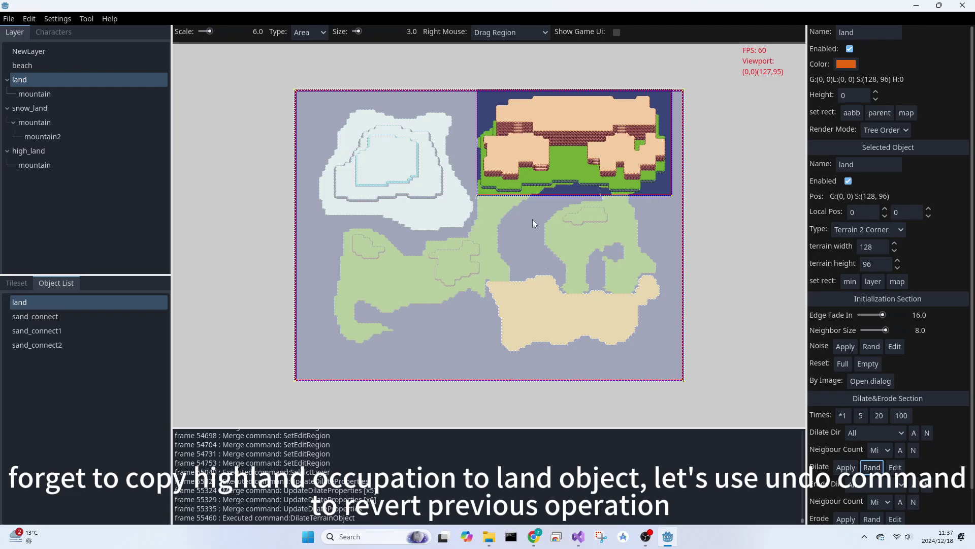
{"action": "left_click", "coordinate": [29, 19]}
{"action": "left_click", "coordinate": [38, 74]}
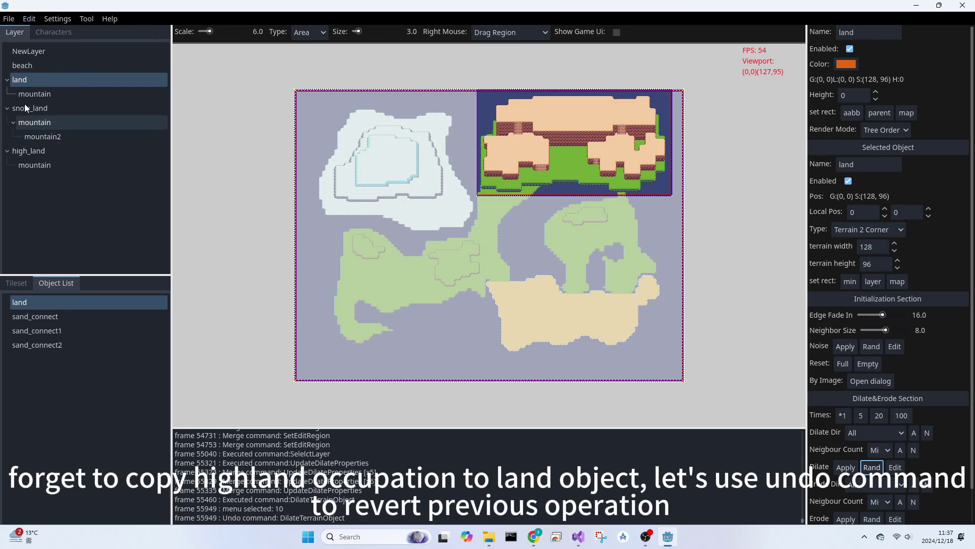
- Append the high_land occupation to the land object with bitwise or, and dilate land randomly within the edit region
{"action": "right_click", "coordinate": [29, 302]}
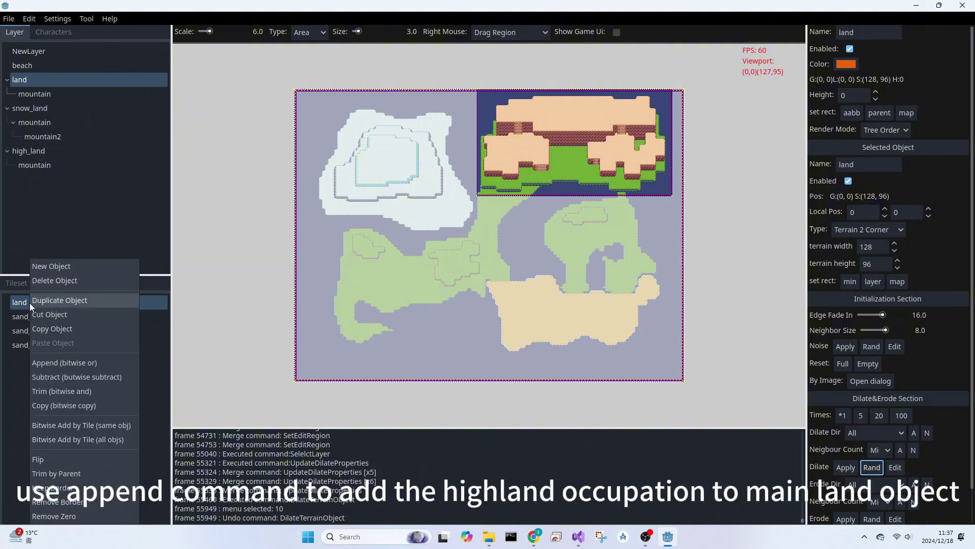
{"action": "left_click", "coordinate": [47, 362]}
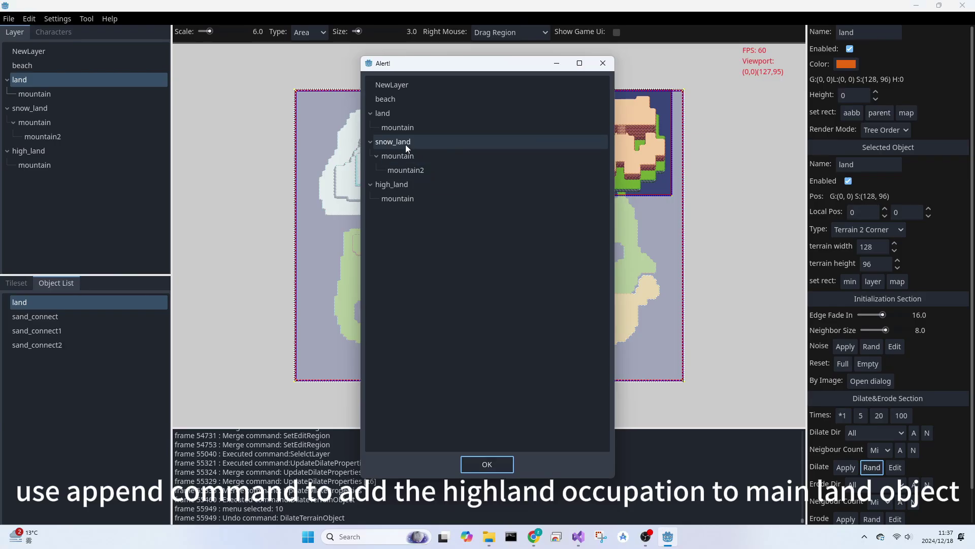
{"action": "double_click", "coordinate": [398, 185]}
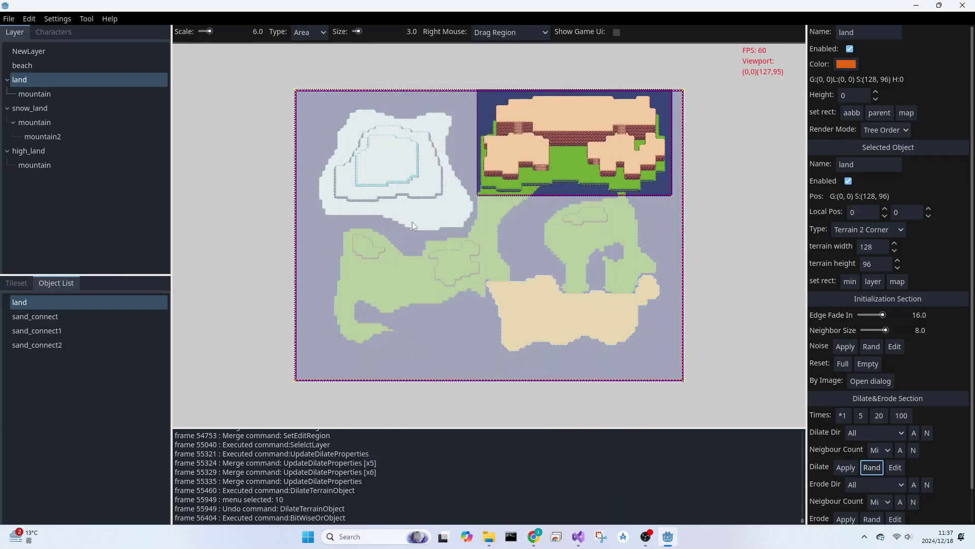
{"action": "left_click", "coordinate": [872, 469]}
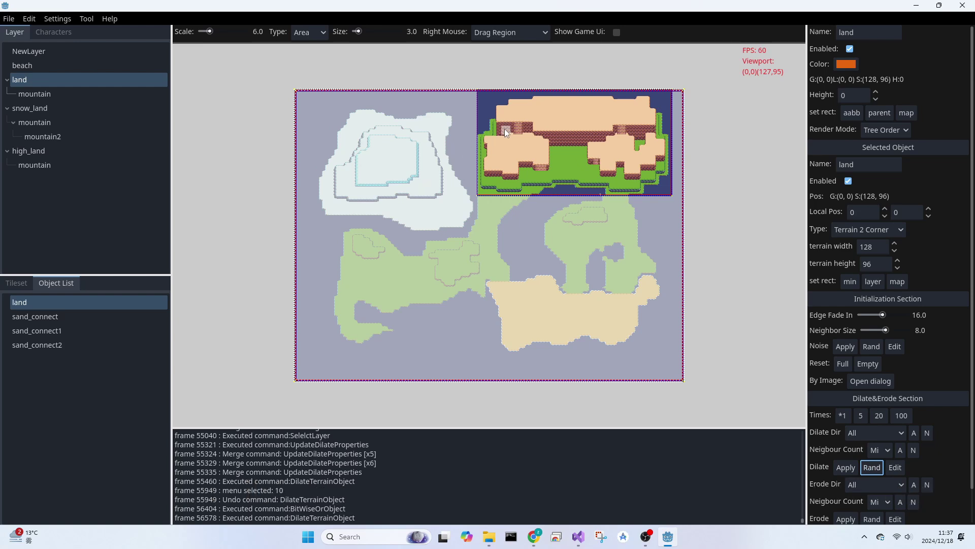
- Set the right mouse mode to Select&Move Obj and erase excess land below the high land's southwest corner with the size 3 Eraser
{"action": "left_click", "coordinate": [486, 33]}
{"action": "left_click", "coordinate": [503, 148]}
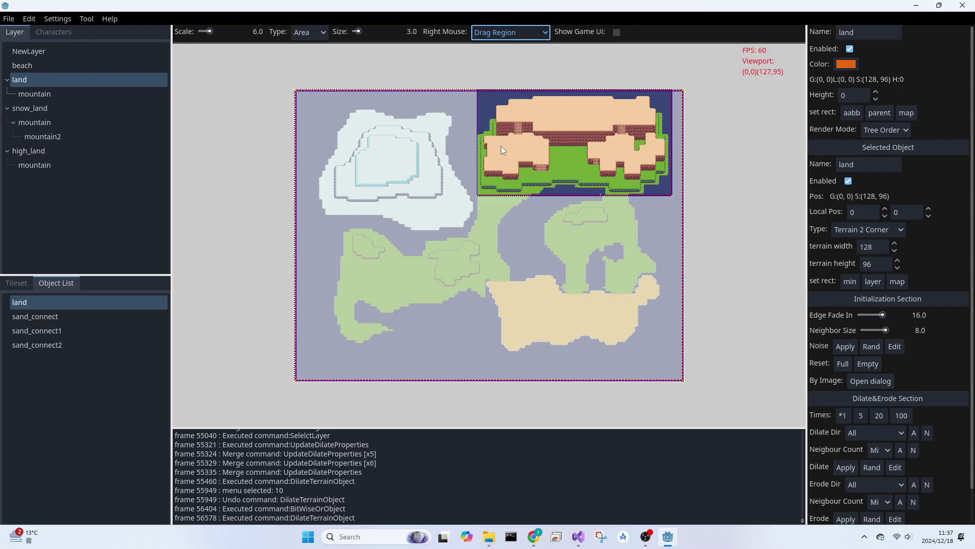
{"action": "scroll", "coordinate": [486, 151], "scroll_direction": "up", "scroll_amount": 3}
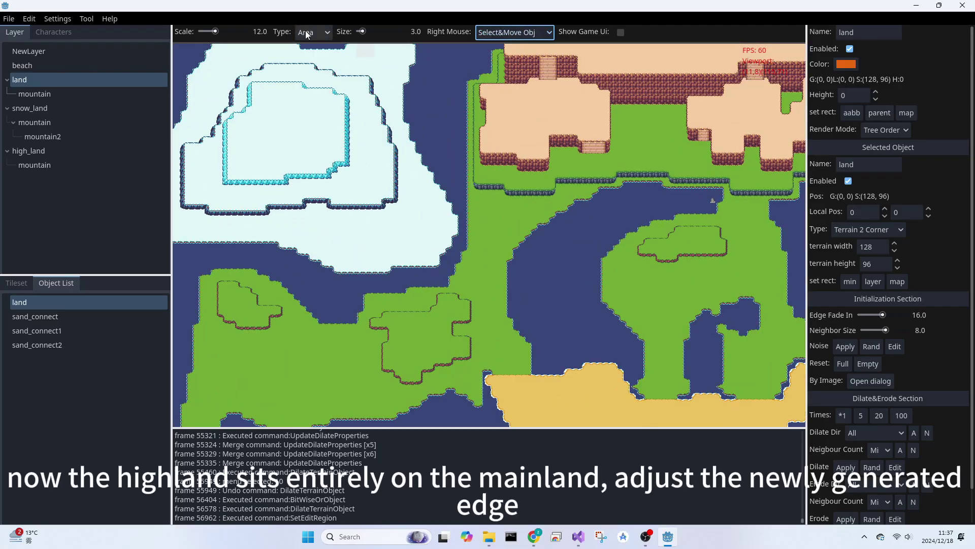
{"action": "left_click", "coordinate": [325, 33]}
{"action": "left_click", "coordinate": [315, 88]}
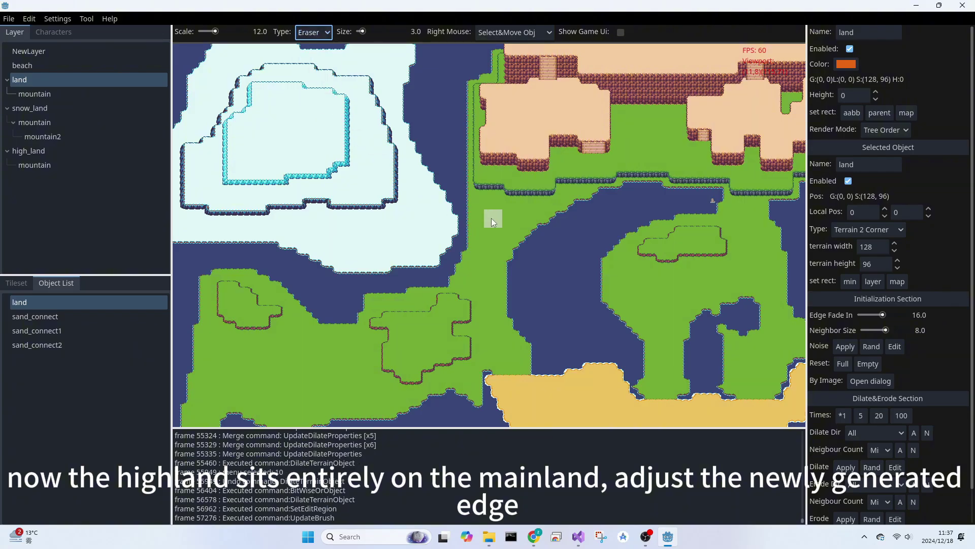
{"action": "right_click_drag", "start_coordinate": [492, 222], "coordinate": [475, 206]}
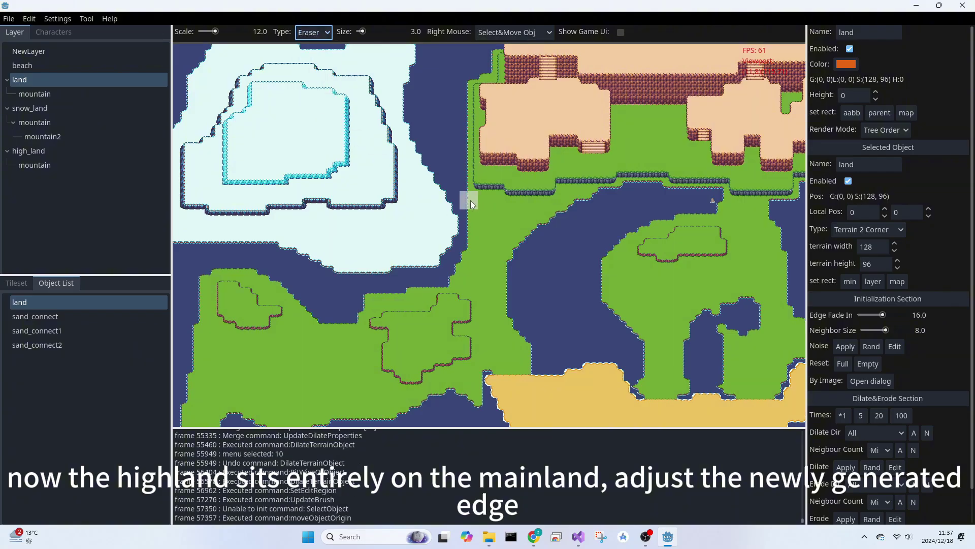
{"action": "left_click_drag", "start_coordinate": [470, 201], "coordinate": [472, 214]}
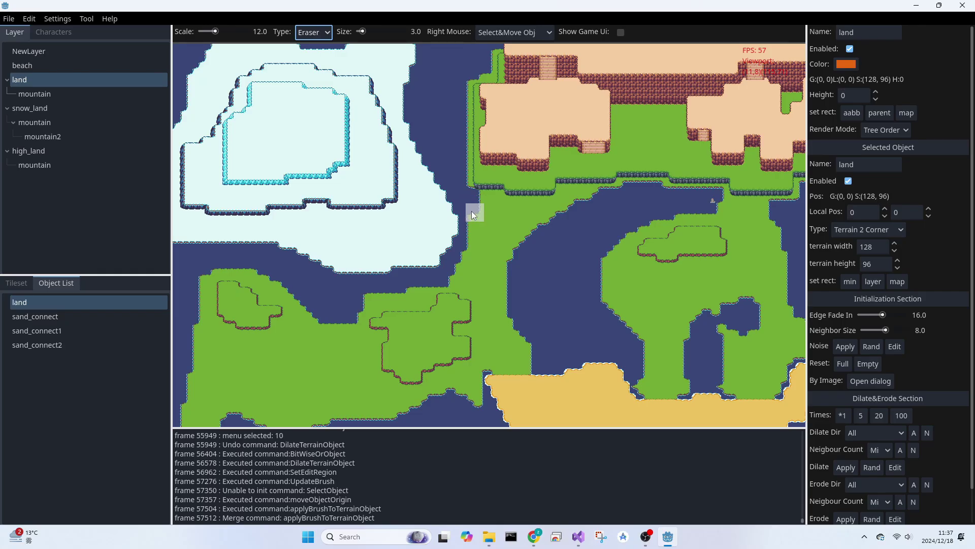
{"action": "left_click", "coordinate": [467, 216]}
{"action": "left_click", "coordinate": [467, 221]}
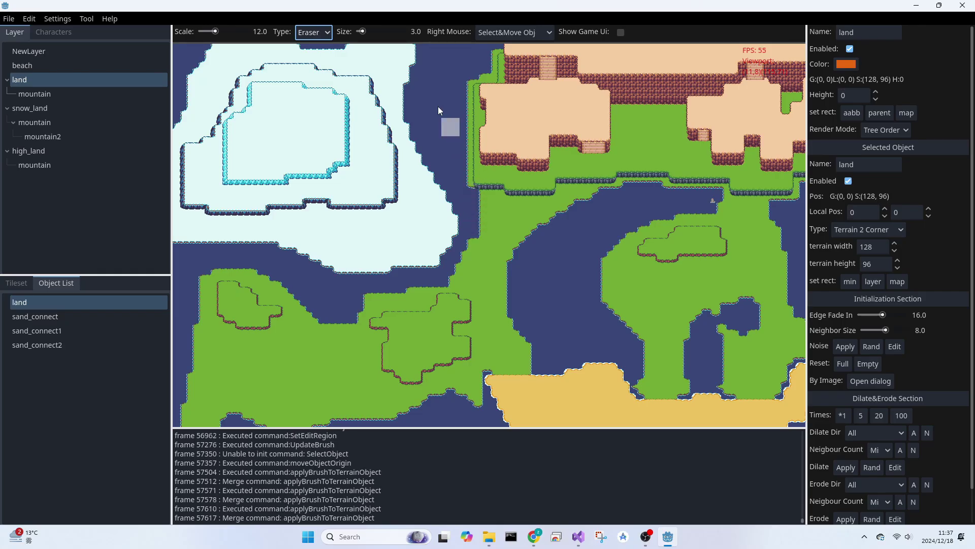
- Patch the land edge at the high land's southwest corner using the Area brush at size 1
{"action": "left_click", "coordinate": [312, 32]}
{"action": "left_click", "coordinate": [311, 65]}
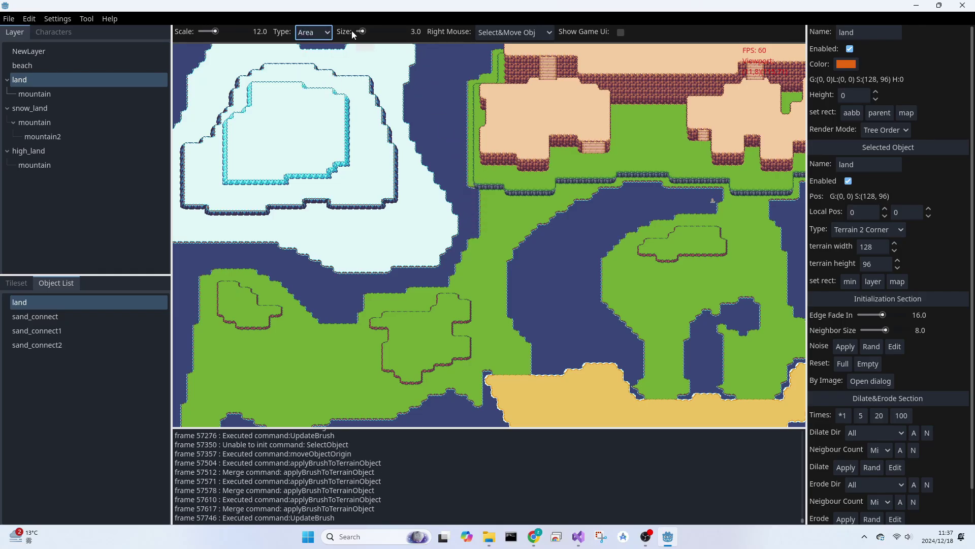
{"action": "left_click", "coordinate": [354, 32]}
{"action": "left_click", "coordinate": [475, 194]}
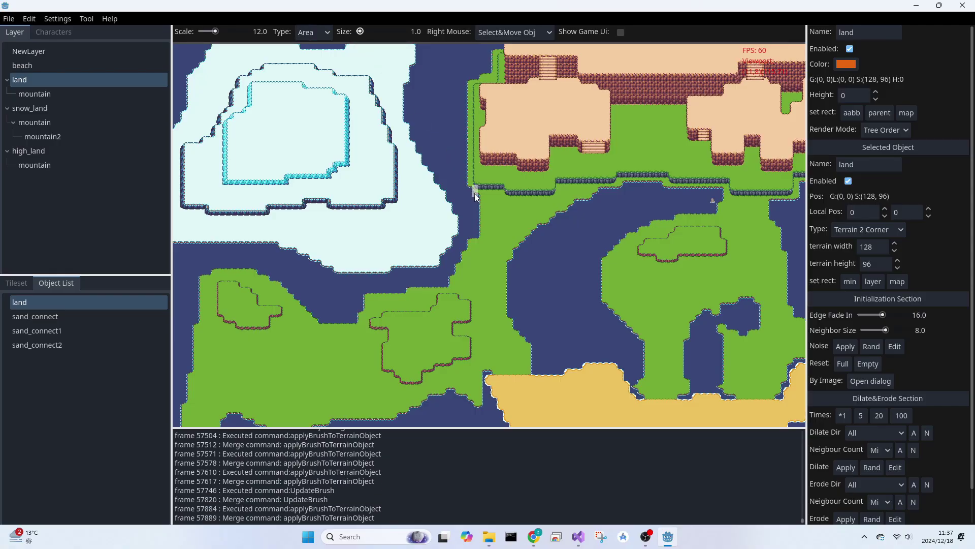
{"action": "left_click", "coordinate": [475, 195]}
- Apply Remove Zero to the land object to clear stray single tiles from the mainland
{"action": "scroll", "coordinate": [513, 261], "scroll_direction": "down", "scroll_amount": 3}
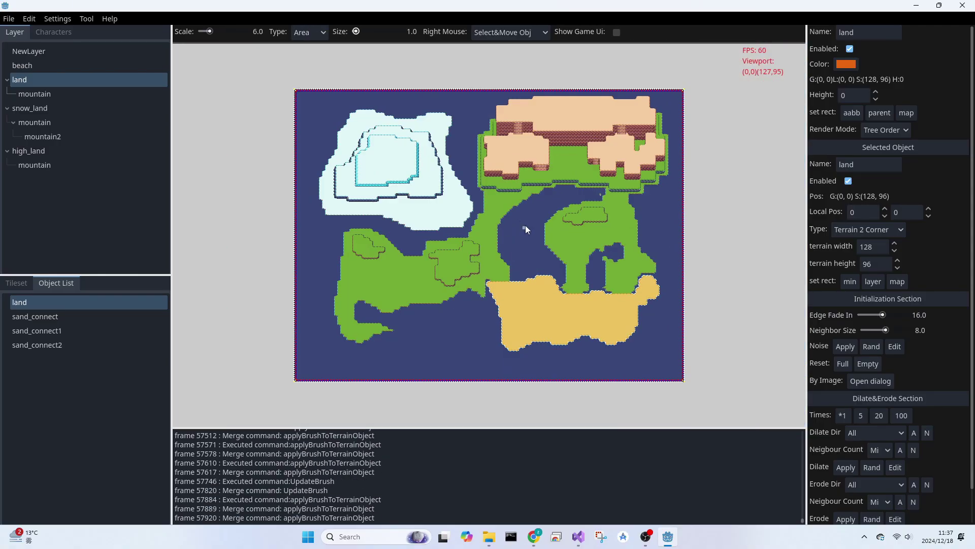
{"action": "right_click", "coordinate": [23, 80]}
{"action": "left_click", "coordinate": [20, 309]}
{"action": "right_click", "coordinate": [21, 314]}
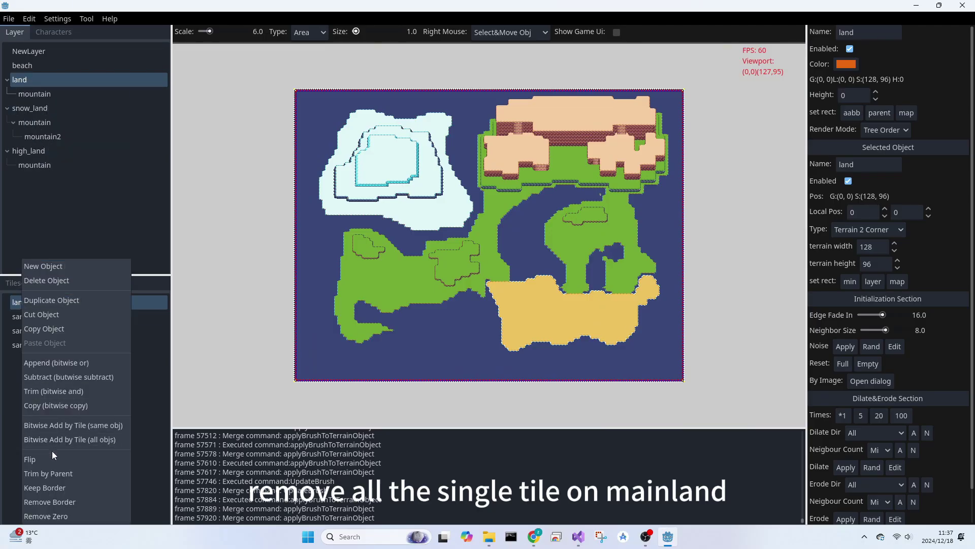
{"action": "left_click", "coordinate": [59, 515]}
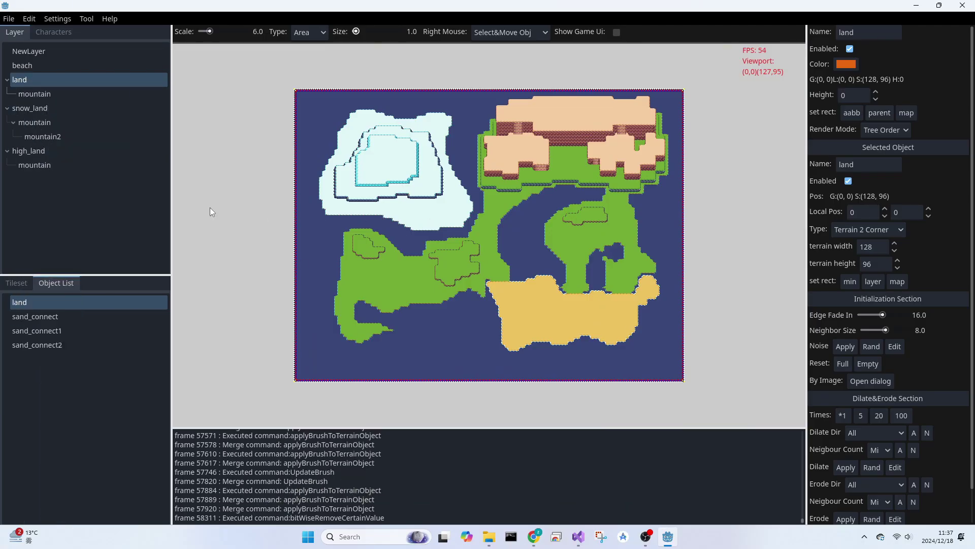
- Create a 4 x 4 Terrain 2 Corner object named ocean_bg from the cyan water tile block in NewLayer
{"action": "left_click", "coordinate": [21, 54]}
{"action": "right_click", "coordinate": [28, 328]}
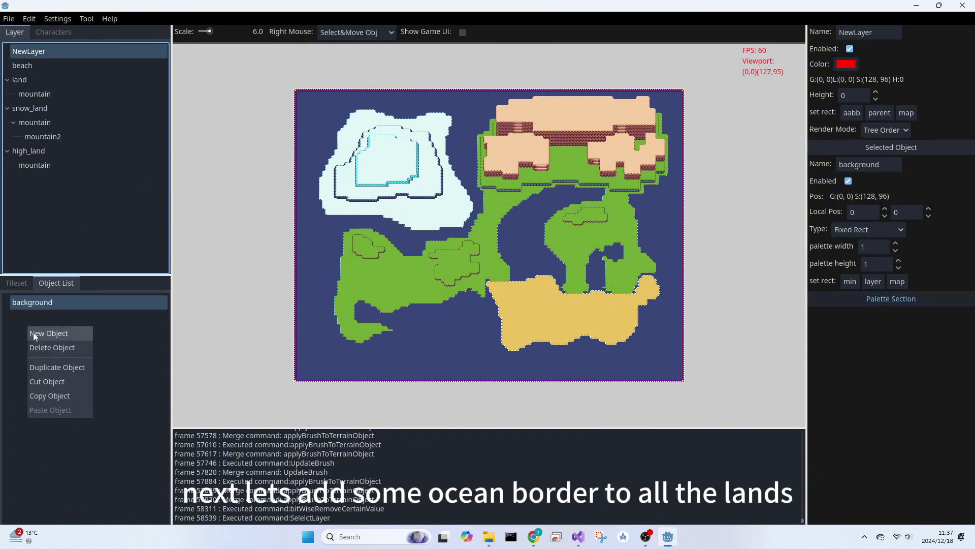
{"action": "left_click", "coordinate": [34, 334]}
{"action": "left_click", "coordinate": [277, 98]}
{"action": "double_click", "coordinate": [278, 98]}
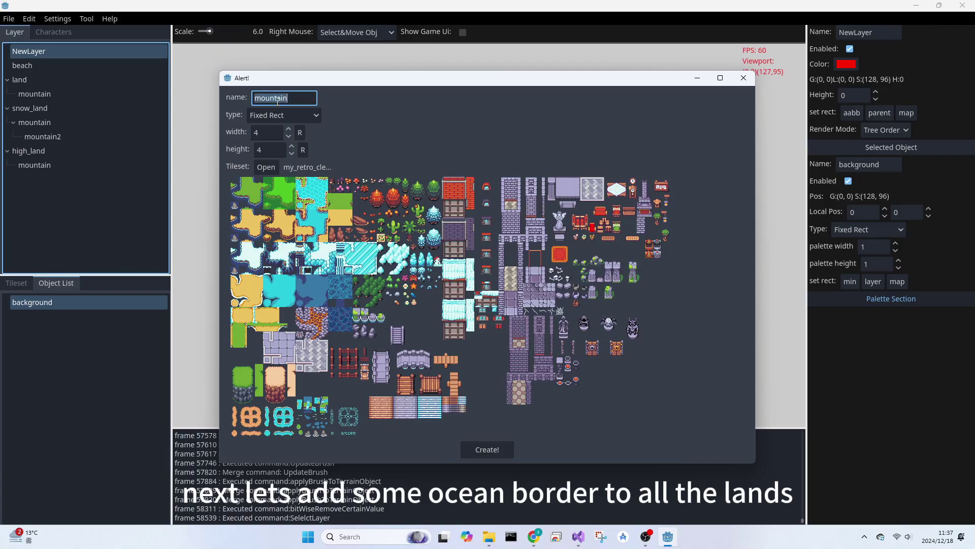
{"action": "type", "text": "m"}
{"action": "type", "text": "o"}
{"action": "key", "text": "BackSpace"}
{"action": "key", "text": "BackSpace"}
{"action": "type", "text": "ocean_bg"}
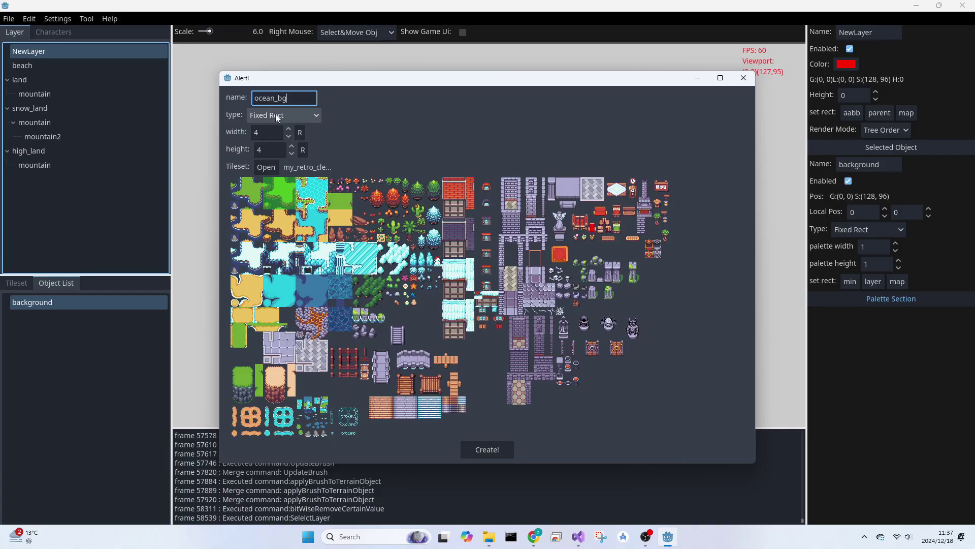
{"action": "left_click", "coordinate": [281, 116]}
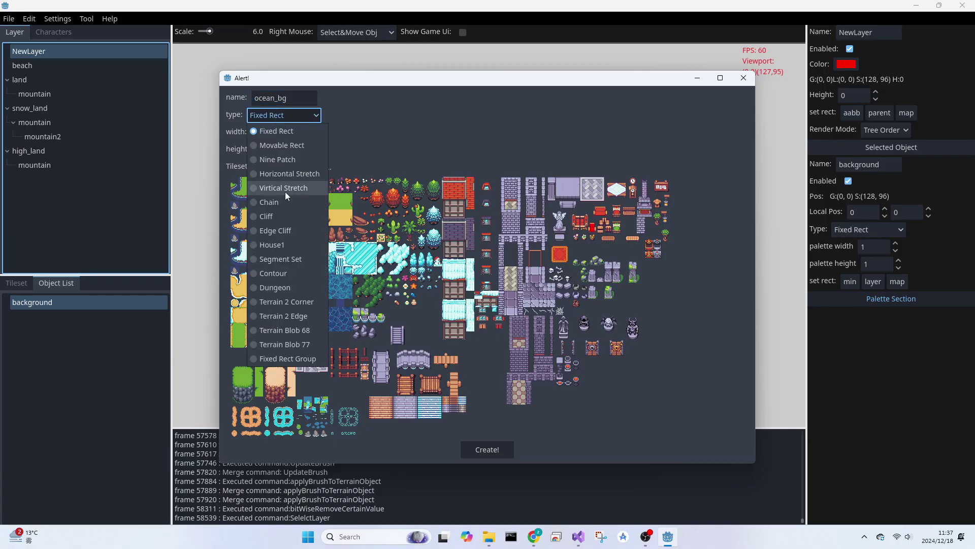
{"action": "left_click", "coordinate": [287, 298]}
{"action": "left_click", "coordinate": [265, 279]}
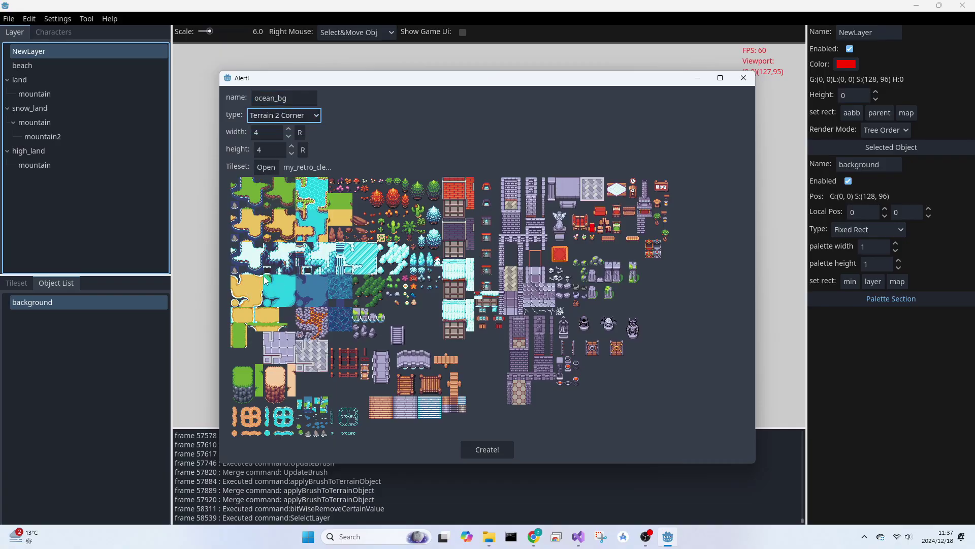
{"action": "left_click", "coordinate": [503, 450]}
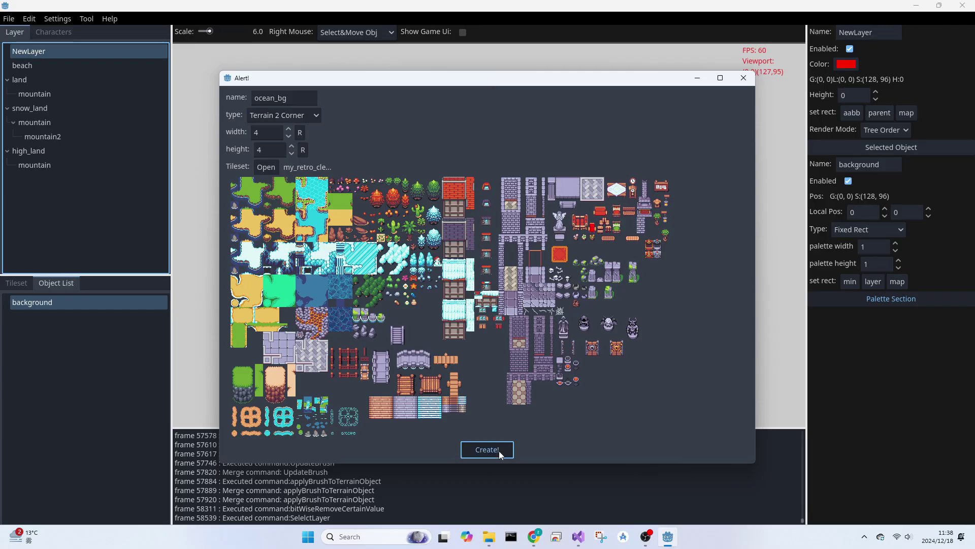
- Resize the ocean_bg object to cover the whole 128 x 96 map
{"action": "right_click", "coordinate": [33, 317]}
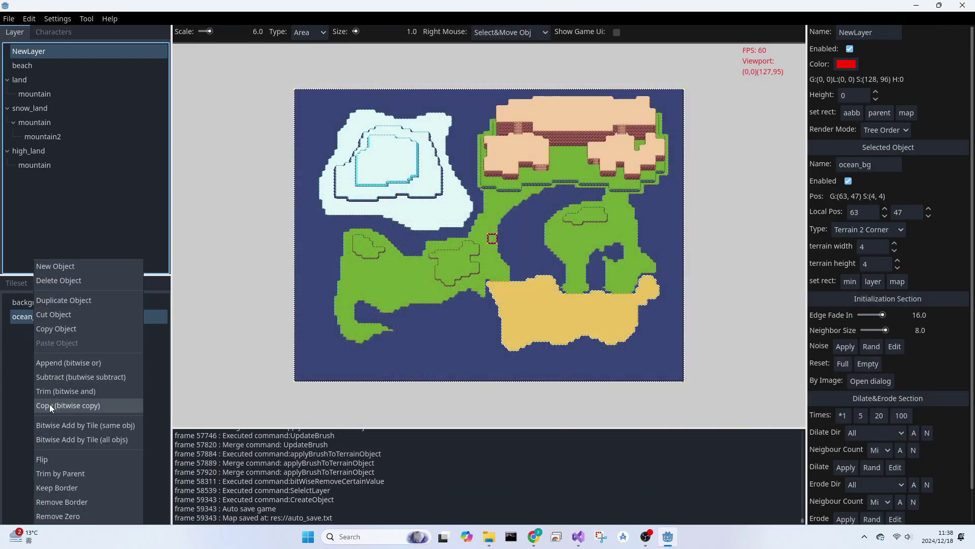
{"action": "left_click", "coordinate": [13, 376]}
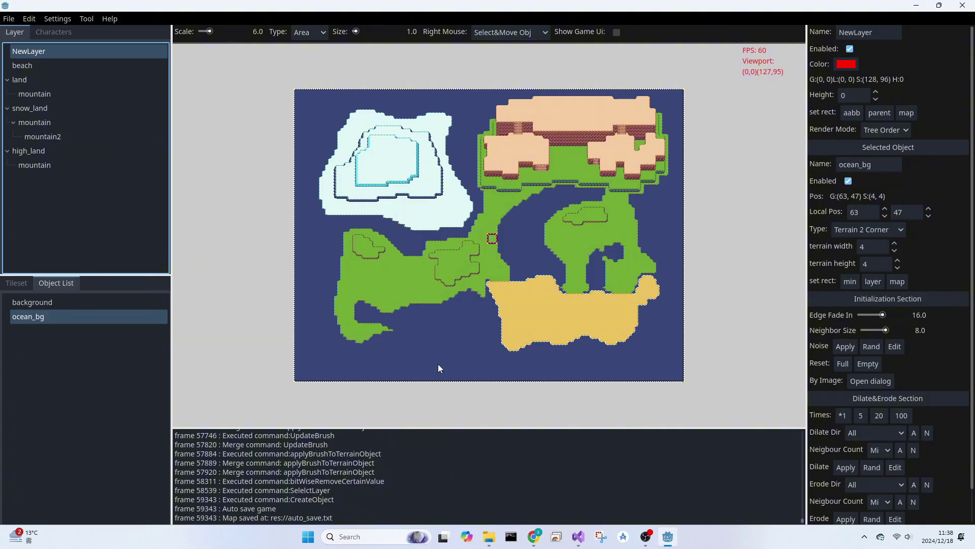
{"action": "left_click", "coordinate": [897, 281]}
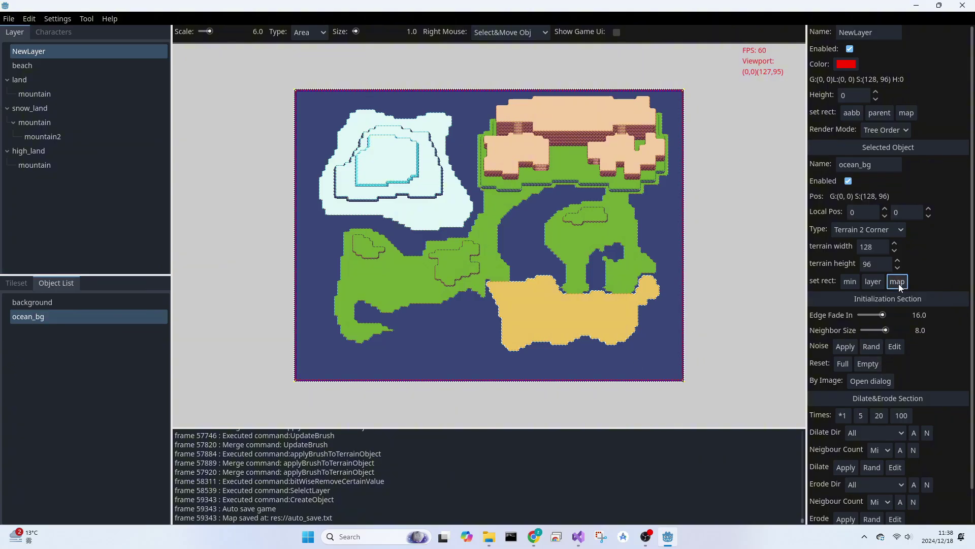
- Bitwise copy the land layer's occupation onto ocean_bg and append the beach layer's occupation to it
{"action": "right_click", "coordinate": [36, 320]}
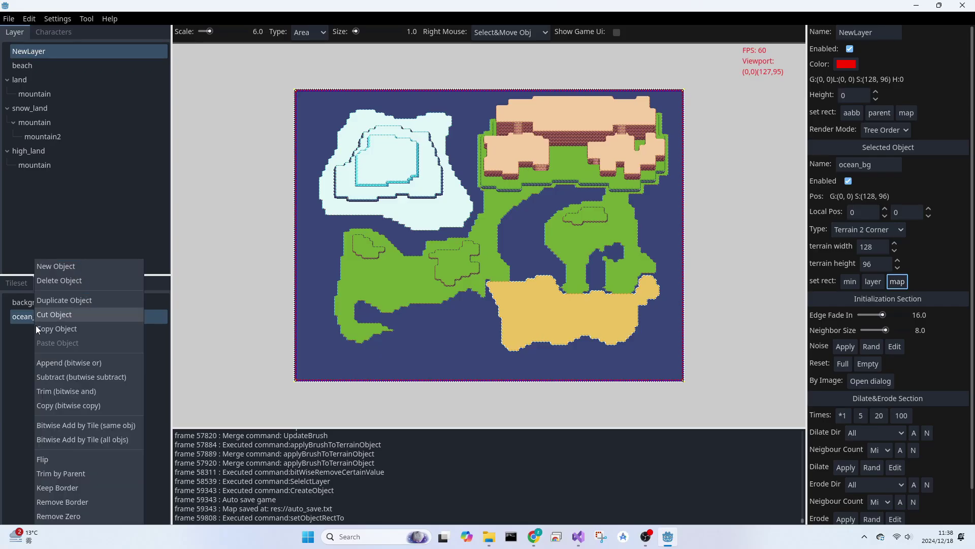
{"action": "left_click", "coordinate": [60, 412]}
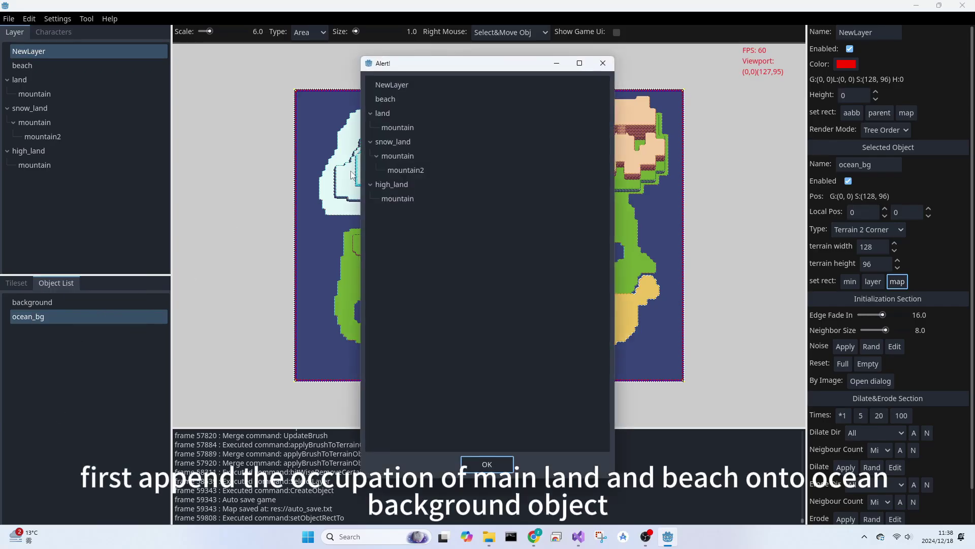
{"action": "double_click", "coordinate": [394, 112]}
{"action": "right_click", "coordinate": [22, 320]}
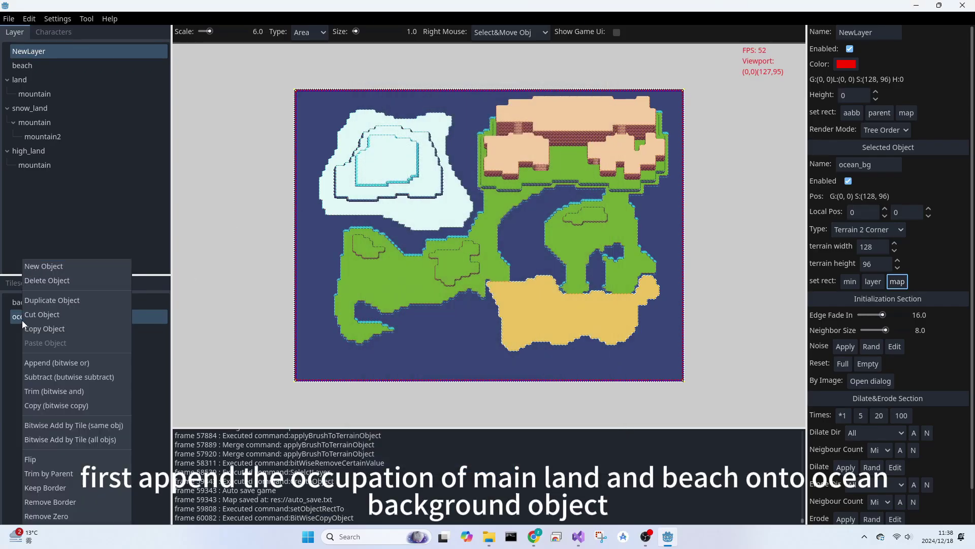
{"action": "left_click", "coordinate": [43, 362]}
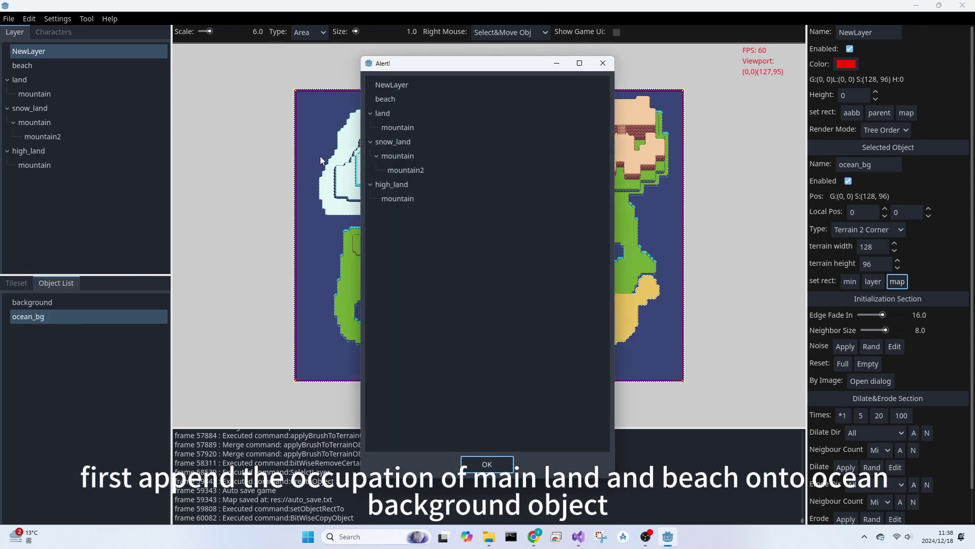
{"action": "double_click", "coordinate": [386, 103]}
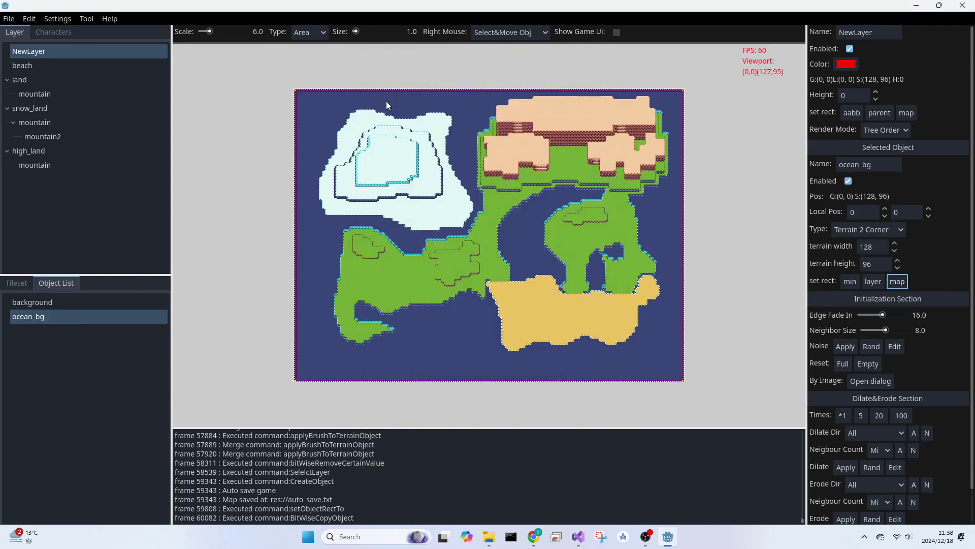
- Enable the show terrain occupation mask setting to visualize the occupied tiles
{"action": "left_click", "coordinate": [53, 19]}
{"action": "left_click", "coordinate": [91, 77]}
{"action": "scroll", "coordinate": [445, 251], "scroll_direction": "up", "scroll_amount": 2}
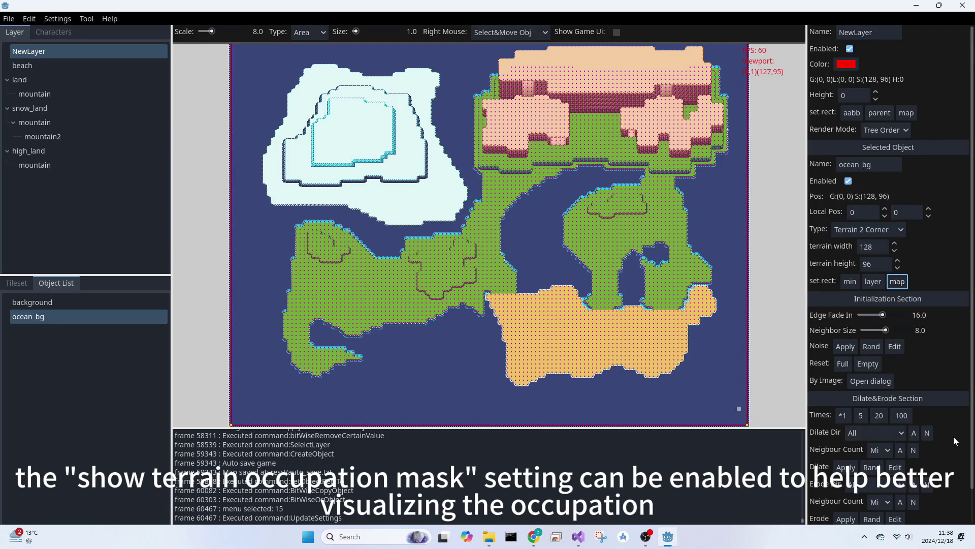
- Set ocean_bg's dilate noise to 5.099 with range 0.0–1.0 and dilate once with a random seed
{"action": "left_click", "coordinate": [924, 300]}
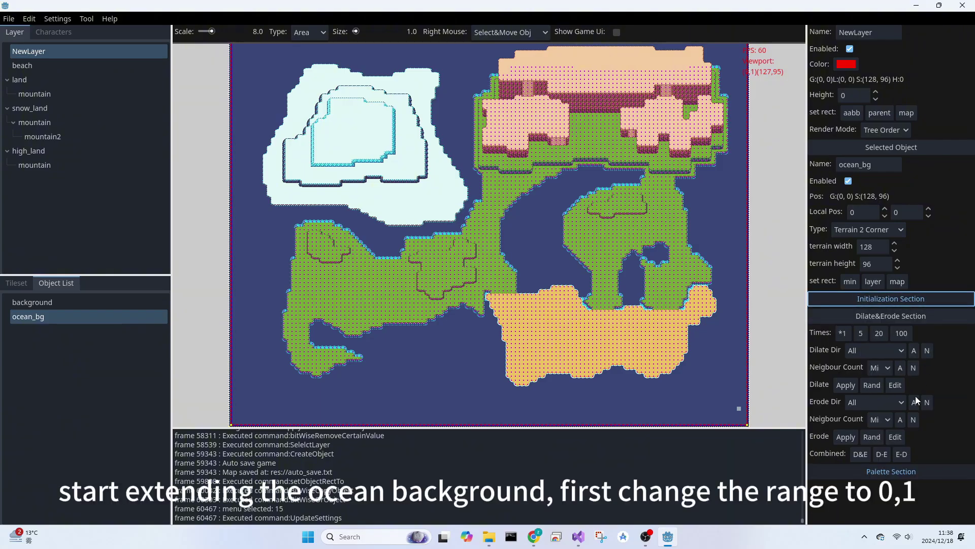
{"action": "left_click", "coordinate": [897, 386]}
{"action": "left_click_drag", "start_coordinate": [903, 437], "coordinate": [880, 437]}
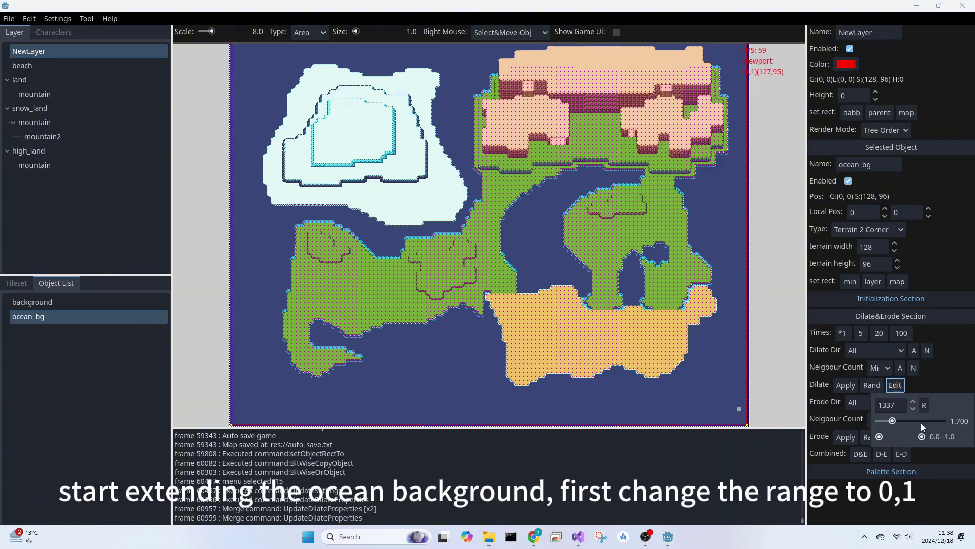
{"action": "left_click", "coordinate": [922, 421]}
{"action": "left_click", "coordinate": [925, 405]}
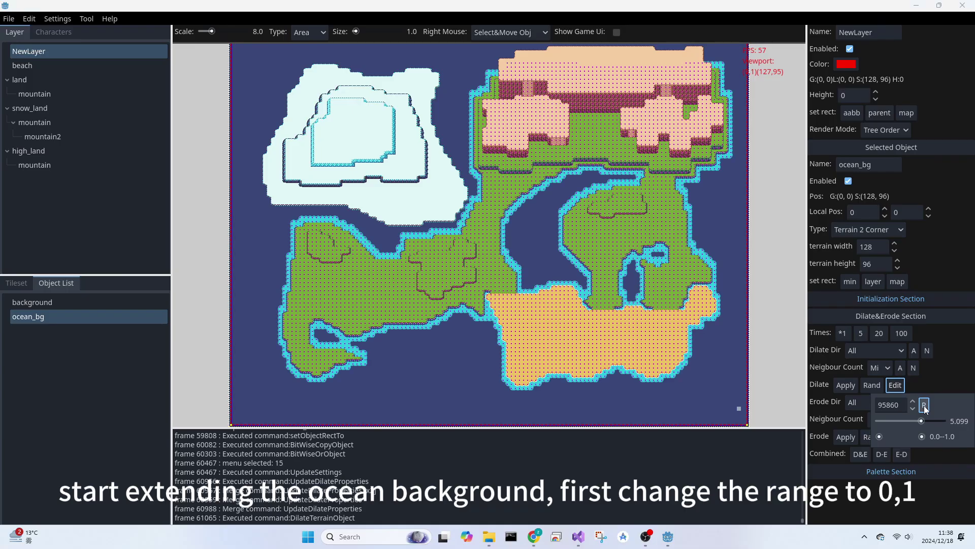
- Narrow ocean_bg's dilate range to 0.649–1.0 and dilate four times with random seeds to extend parts of the border
{"action": "left_click_drag", "start_coordinate": [879, 437], "coordinate": [909, 441]}
{"action": "left_click", "coordinate": [924, 404]}
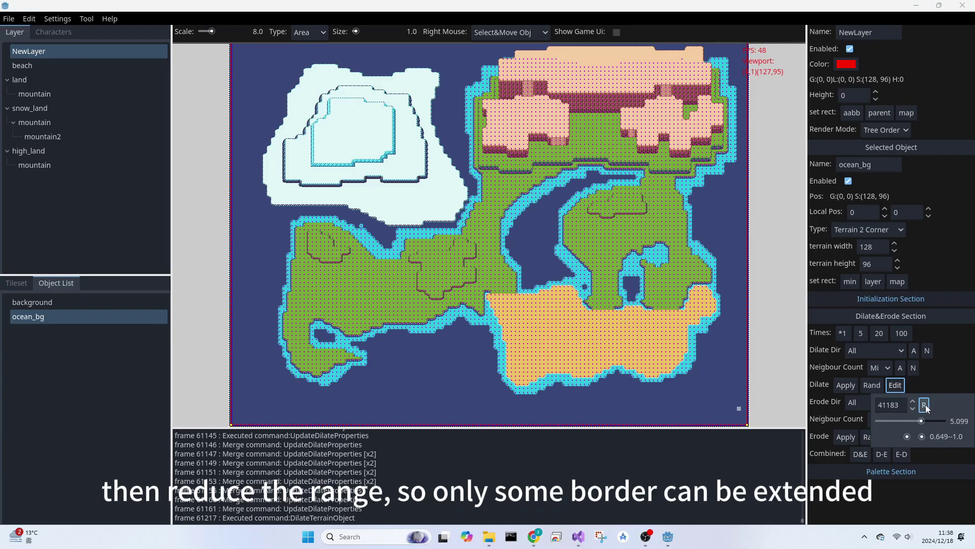
{"action": "left_click", "coordinate": [925, 404]}
{"action": "left_click", "coordinate": [924, 404]}
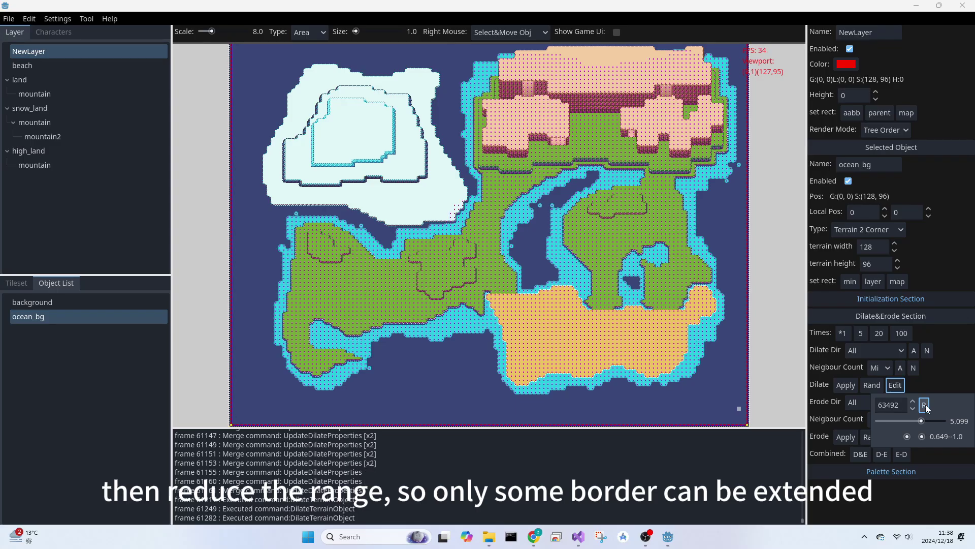
{"action": "left_click", "coordinate": [924, 404]}
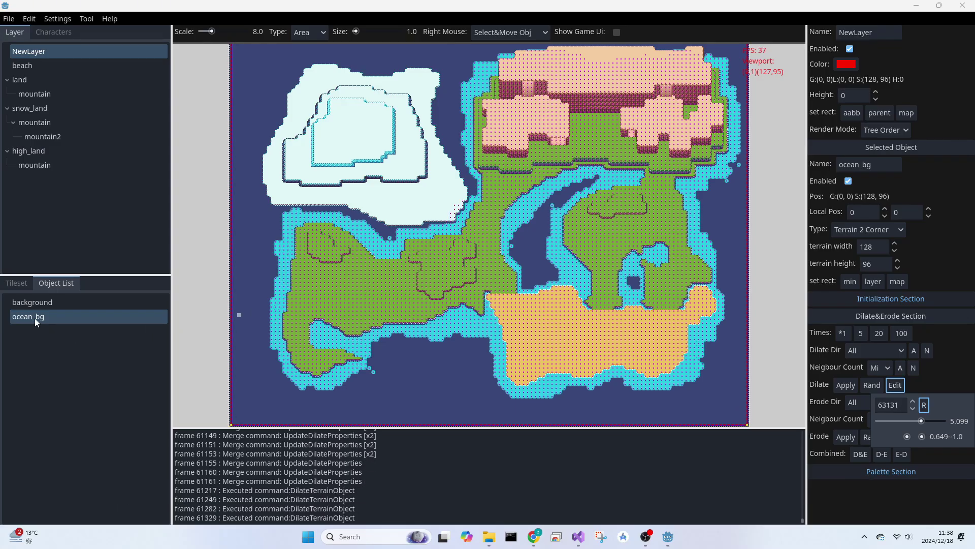
- Apply Remove Zero to ocean_bg to clear single tiles, and subtract the snow_land layer's area from it
{"action": "left_click", "coordinate": [19, 315]}
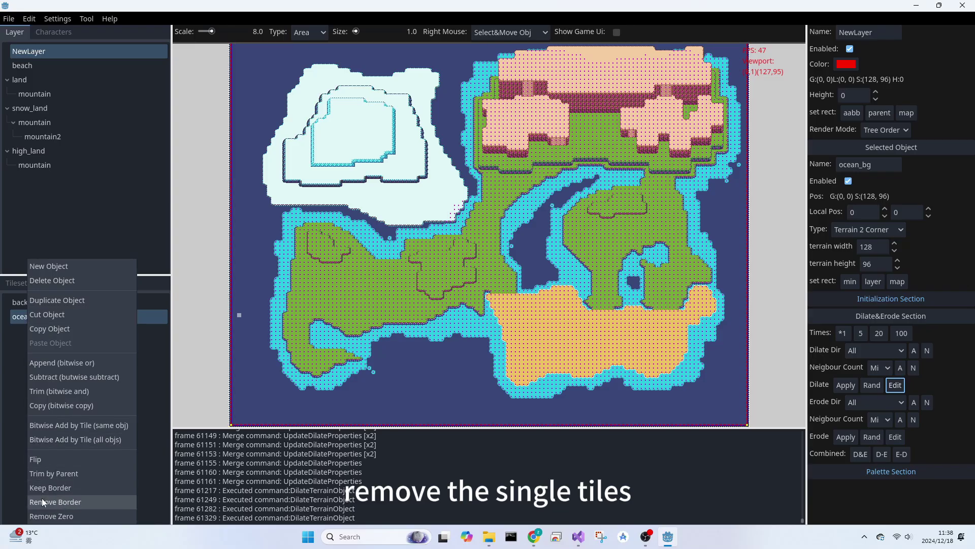
{"action": "left_click", "coordinate": [51, 516]}
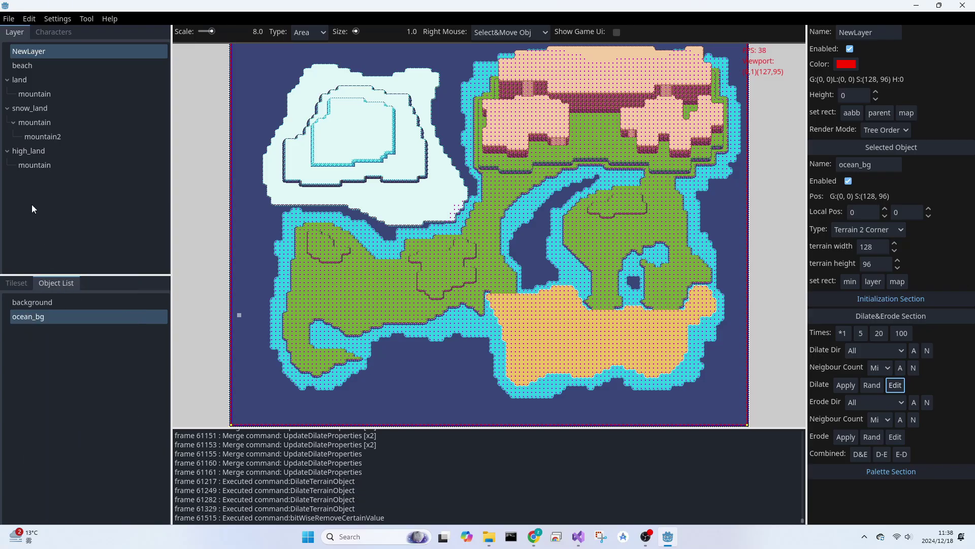
{"action": "right_click", "coordinate": [30, 320]}
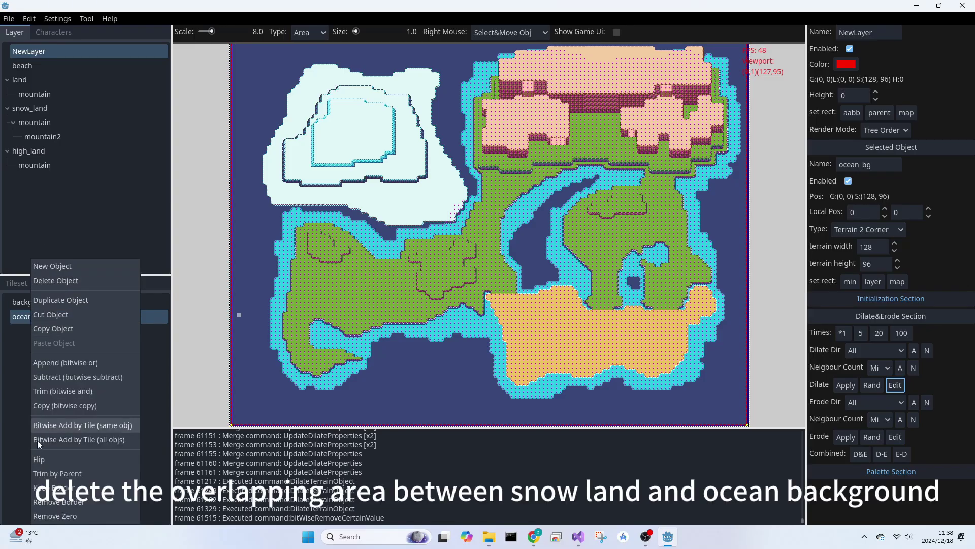
{"action": "left_click", "coordinate": [56, 382]}
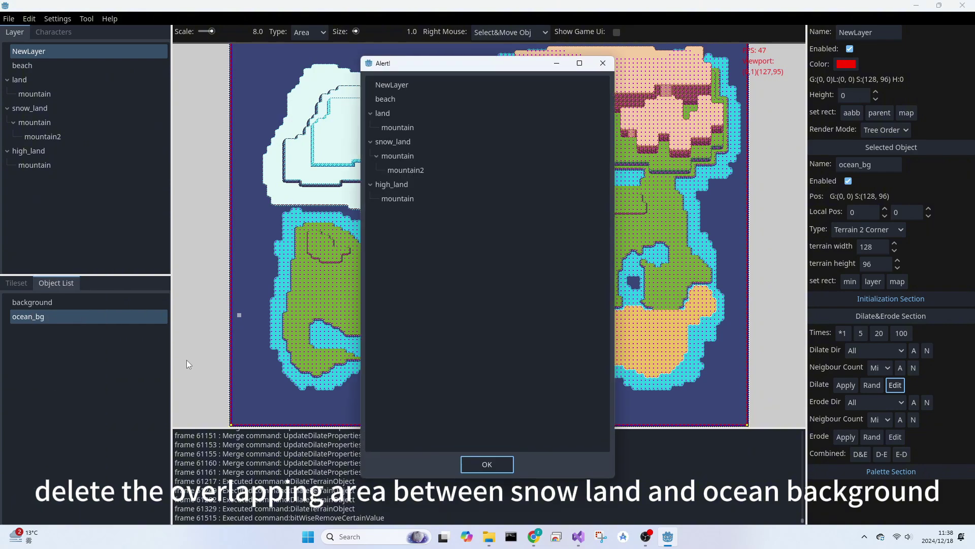
{"action": "double_click", "coordinate": [401, 145]}
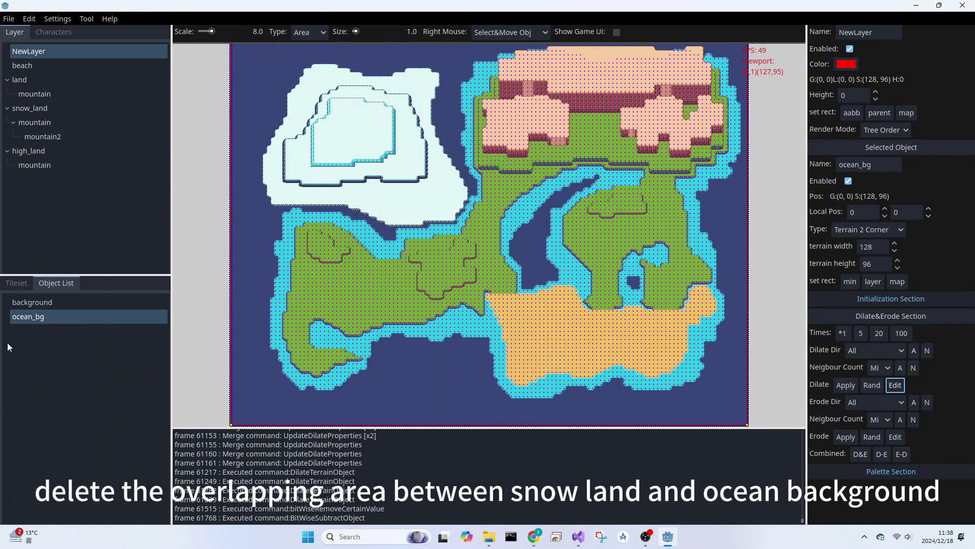
- Duplicate ocean_bg and reorder the copy, ocean_bg1, between background and ocean_bg so the lighter ocean covers it
{"action": "right_click", "coordinate": [26, 321]}
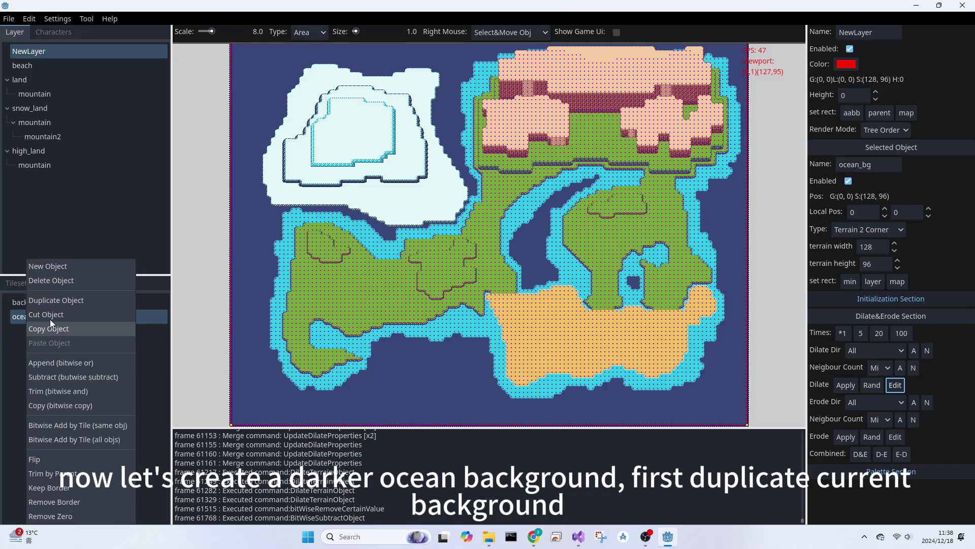
{"action": "left_click", "coordinate": [55, 301]}
{"action": "left_click", "coordinate": [30, 334]}
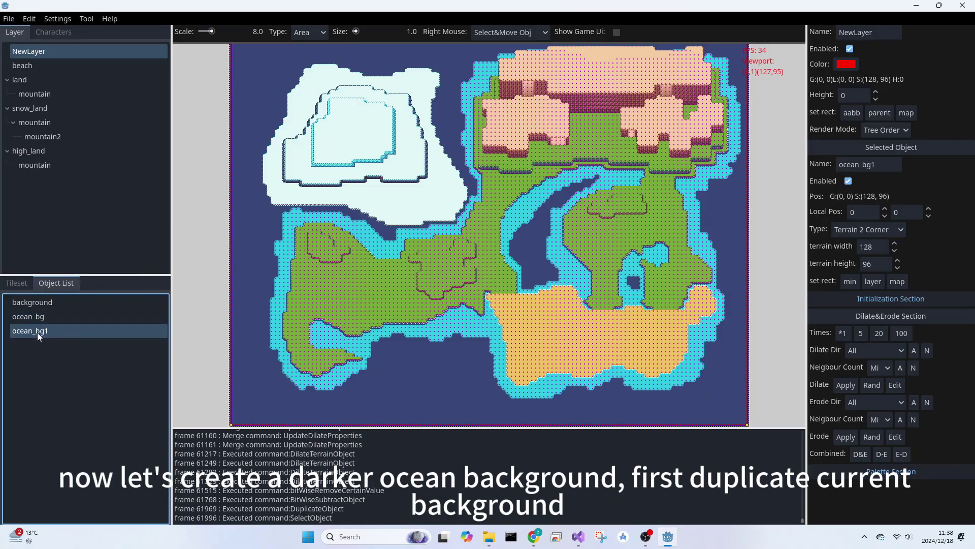
{"action": "left_click_drag", "start_coordinate": [38, 332], "coordinate": [30, 318]}
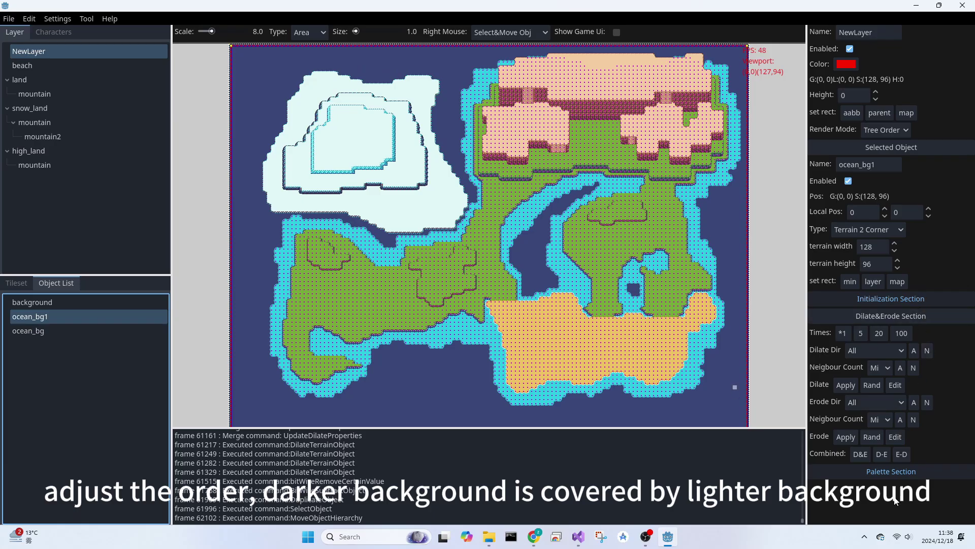
- Replace ocean_bg1's palette with a new one from assets/my_retro_clean.png, offset to the darker blue water tile block
{"action": "scroll", "coordinate": [893, 475], "scroll_direction": "down", "scroll_amount": 3}
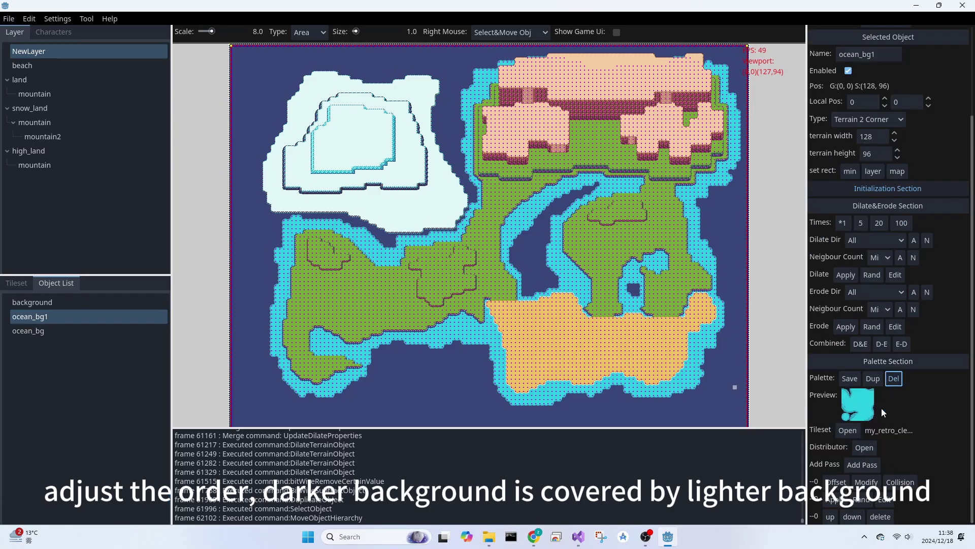
{"action": "left_click", "coordinate": [846, 488]}
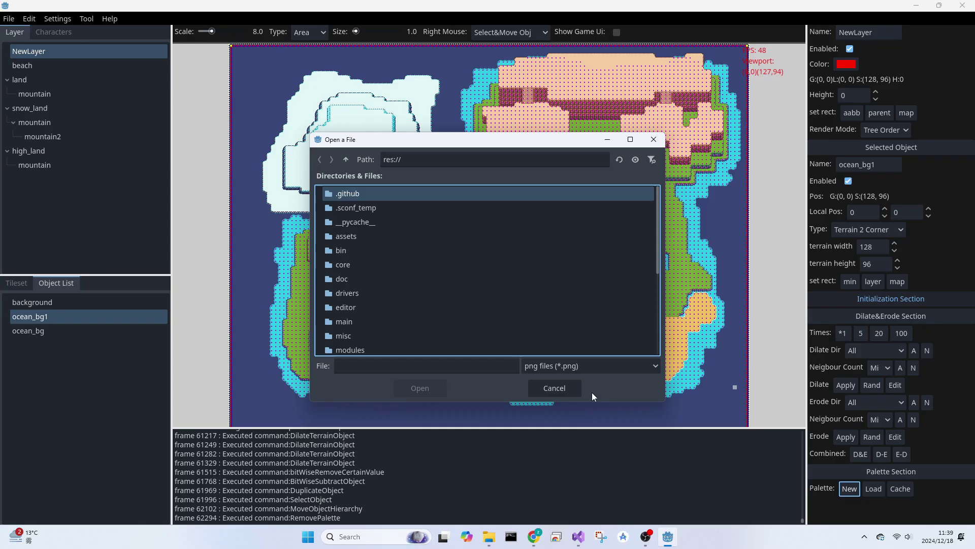
{"action": "double_click", "coordinate": [341, 236]}
{"action": "scroll", "coordinate": [367, 301], "scroll_direction": "down", "scroll_amount": 5}
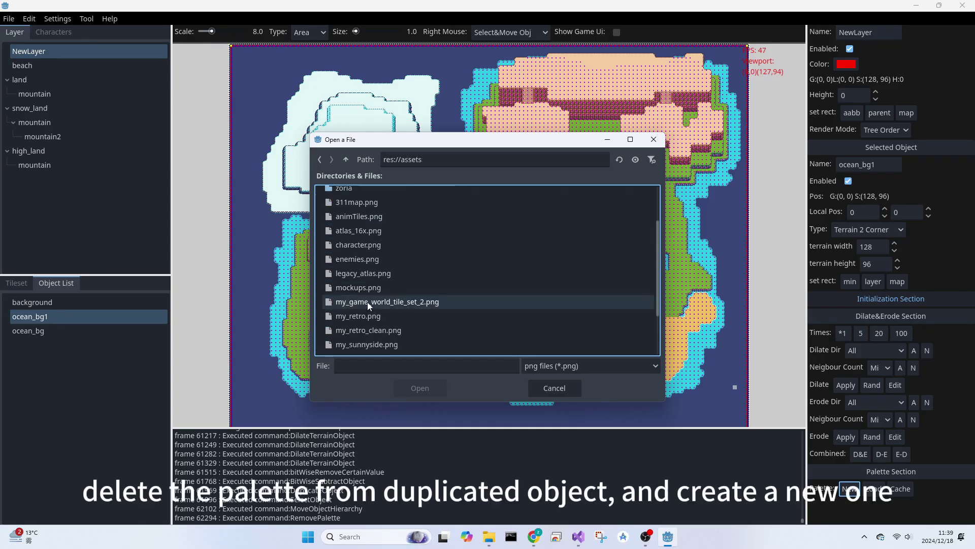
{"action": "double_click", "coordinate": [373, 333]}
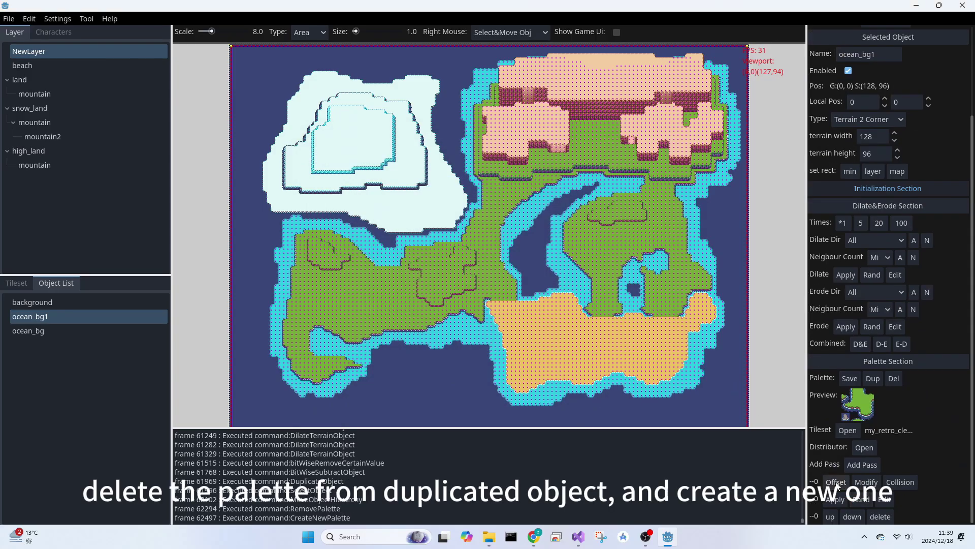
{"action": "left_click", "coordinate": [836, 483]}
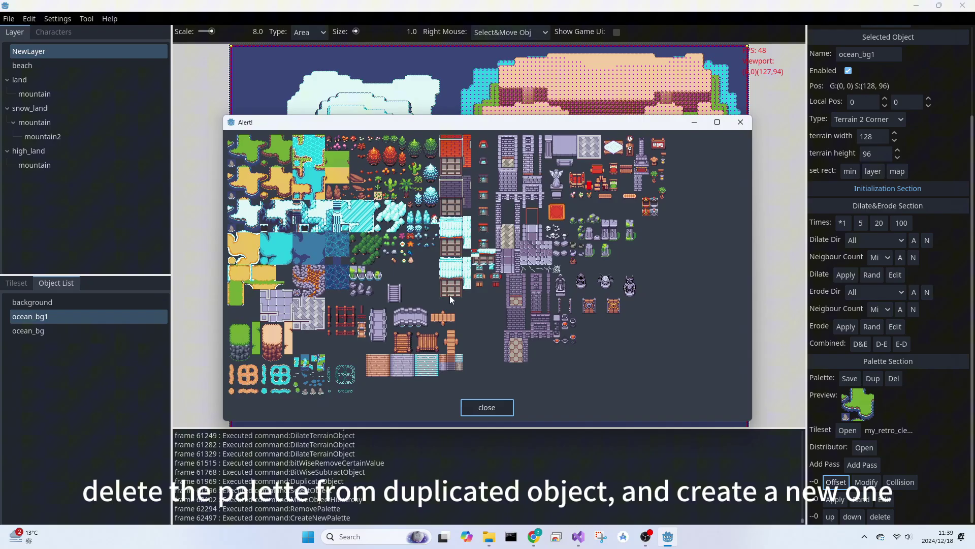
{"action": "left_click", "coordinate": [297, 237]}
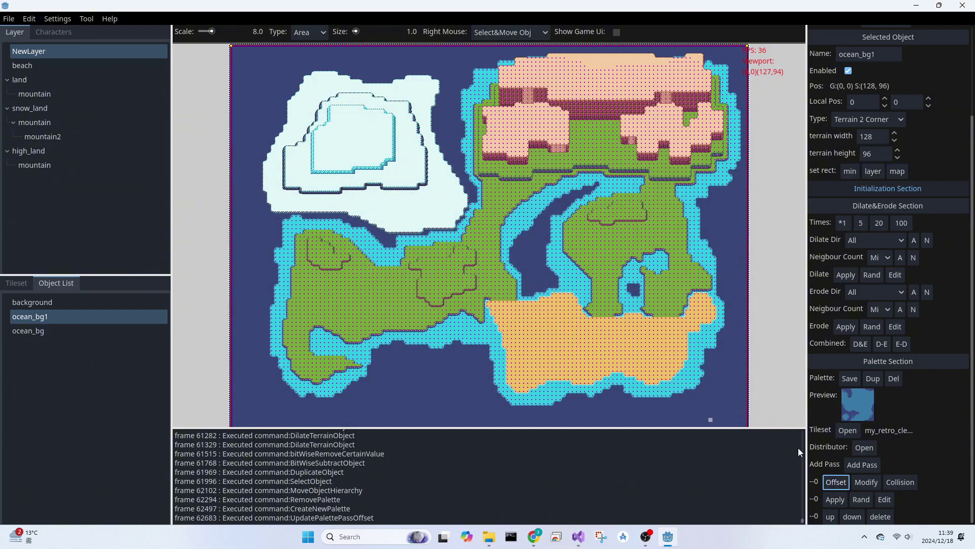
- Set ocean_bg1's dilate noise to 5.449 with range 0.0–1.0 and dilate once with a random seed
{"action": "left_click", "coordinate": [894, 275]}
{"action": "left_click", "coordinate": [923, 310]}
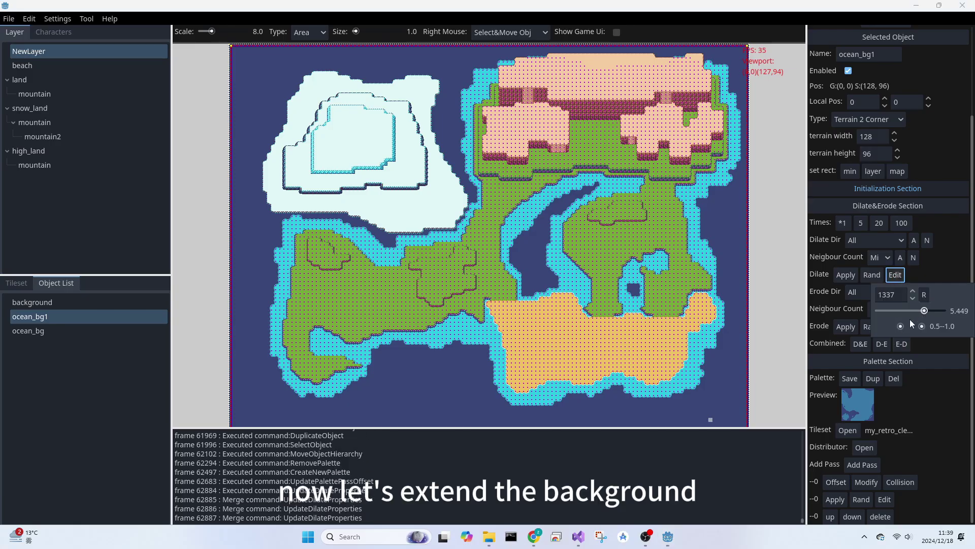
{"action": "left_click_drag", "start_coordinate": [901, 326], "coordinate": [873, 329]}
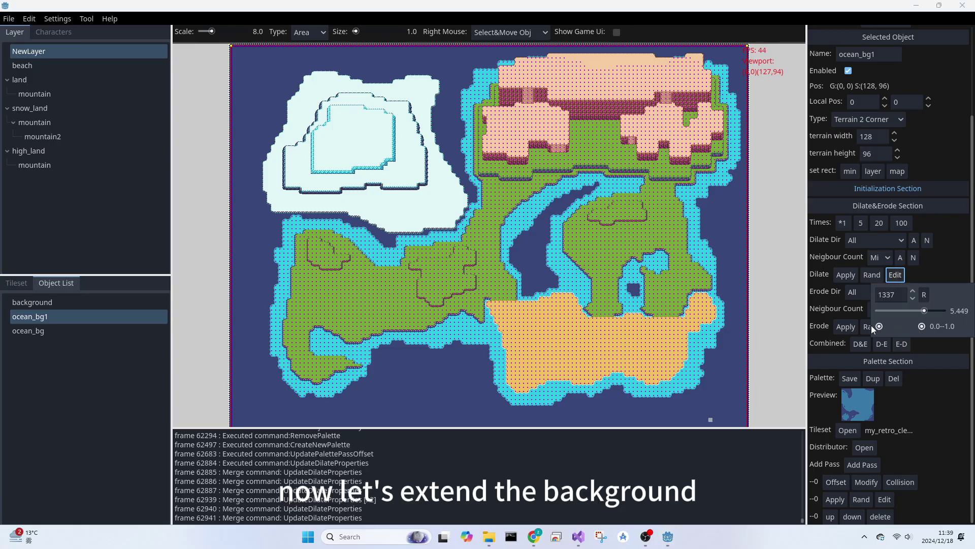
{"action": "left_click", "coordinate": [924, 295]}
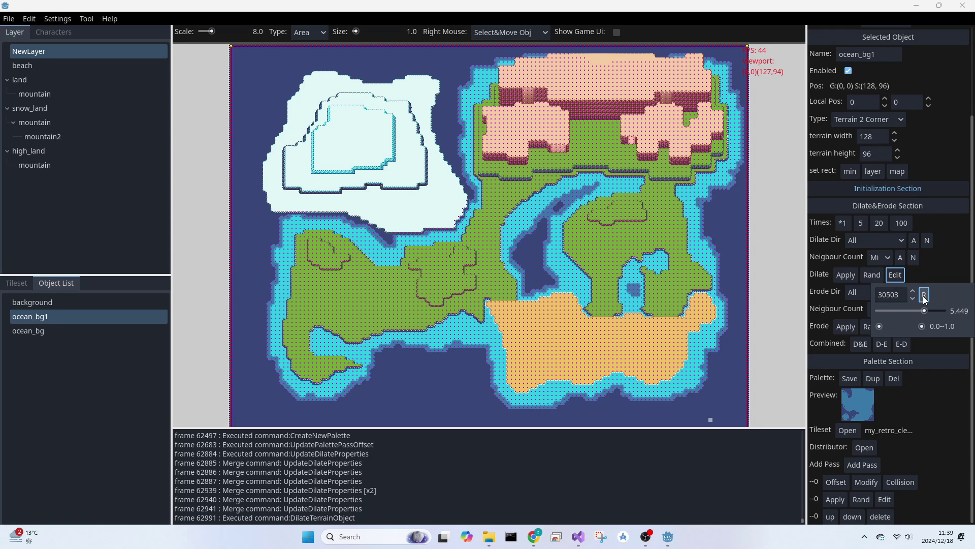
- Narrow ocean_bg1's dilate range to 0.670–1.0 and dilate it again with a random seed
{"action": "left_click_drag", "start_coordinate": [880, 326], "coordinate": [912, 329]}
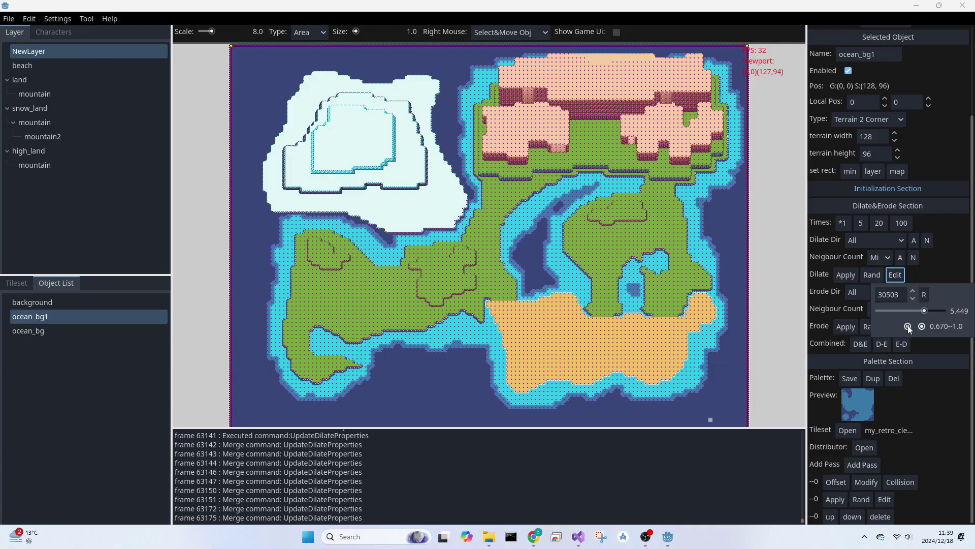
{"action": "left_click", "coordinate": [924, 295]}
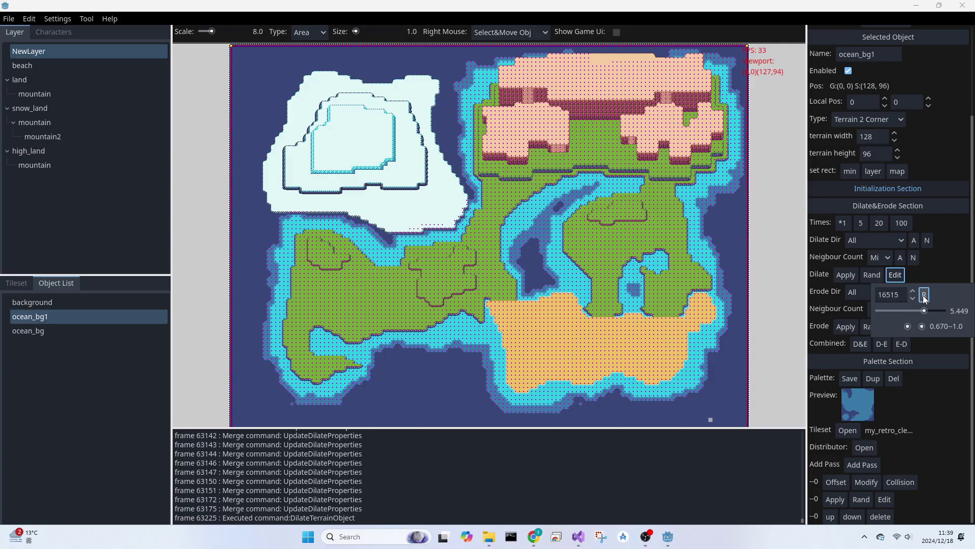
{"action": "left_click", "coordinate": [939, 267]}
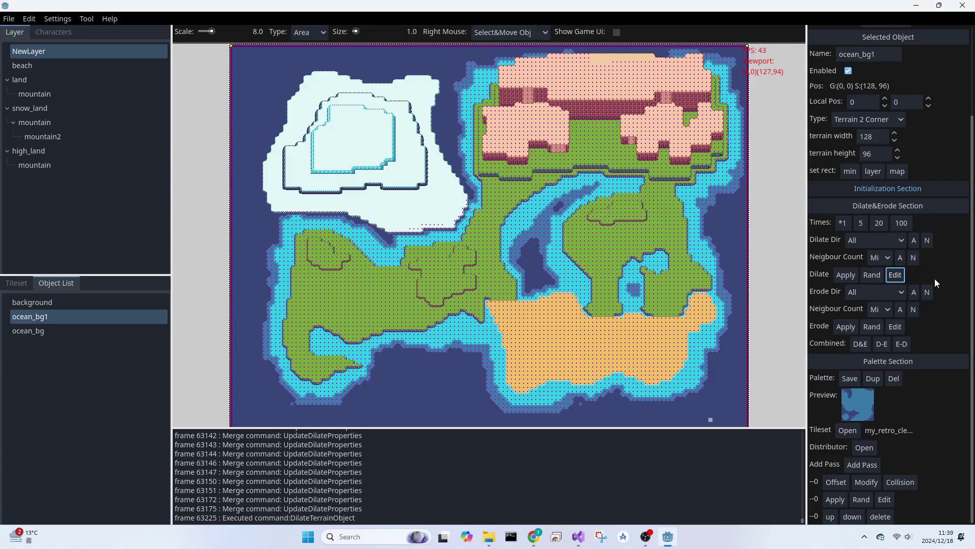
- Undo ocean_bg1's last two dilations and the dilate range change made between them
{"action": "left_click", "coordinate": [20, 18]}
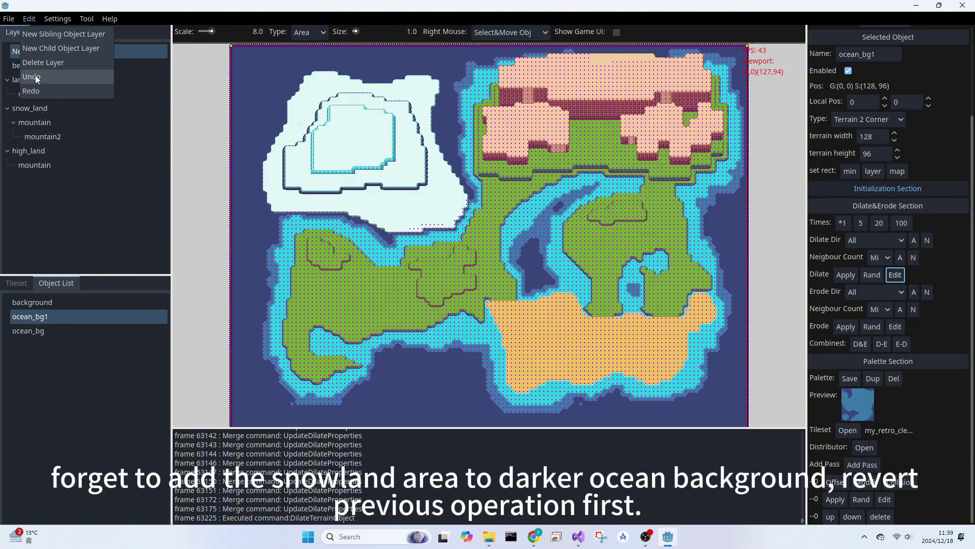
{"action": "left_click", "coordinate": [35, 76]}
{"action": "left_click", "coordinate": [28, 19]}
{"action": "left_click", "coordinate": [36, 75]}
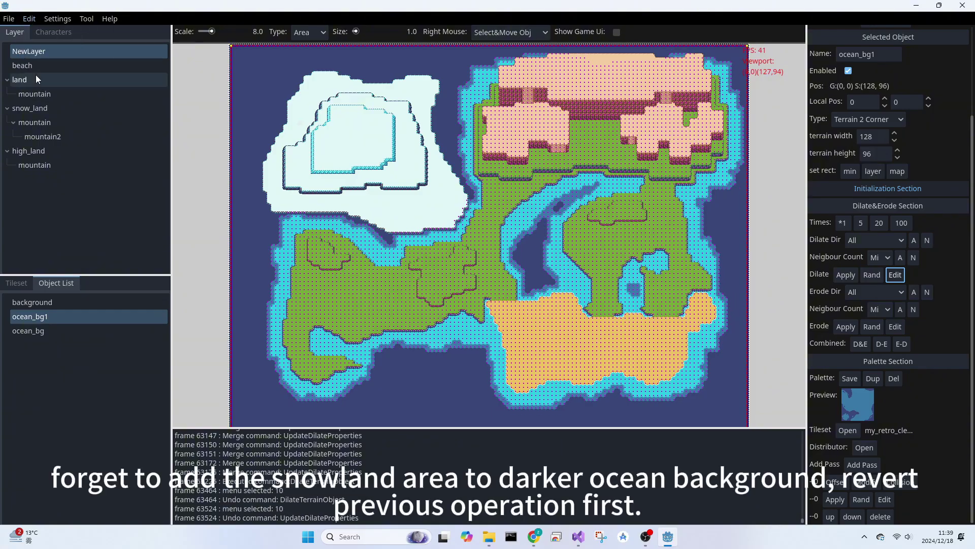
{"action": "left_click", "coordinate": [29, 19]}
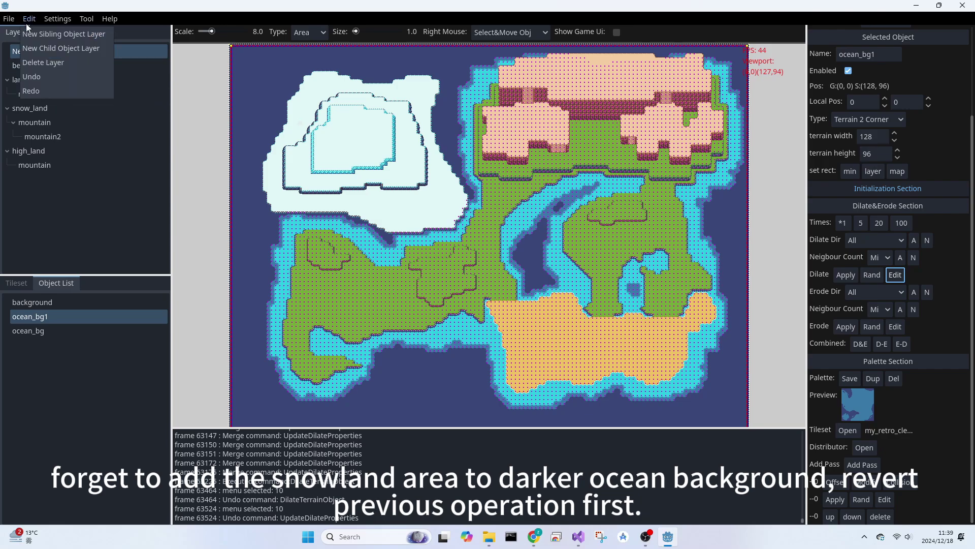
{"action": "left_click", "coordinate": [32, 80]}
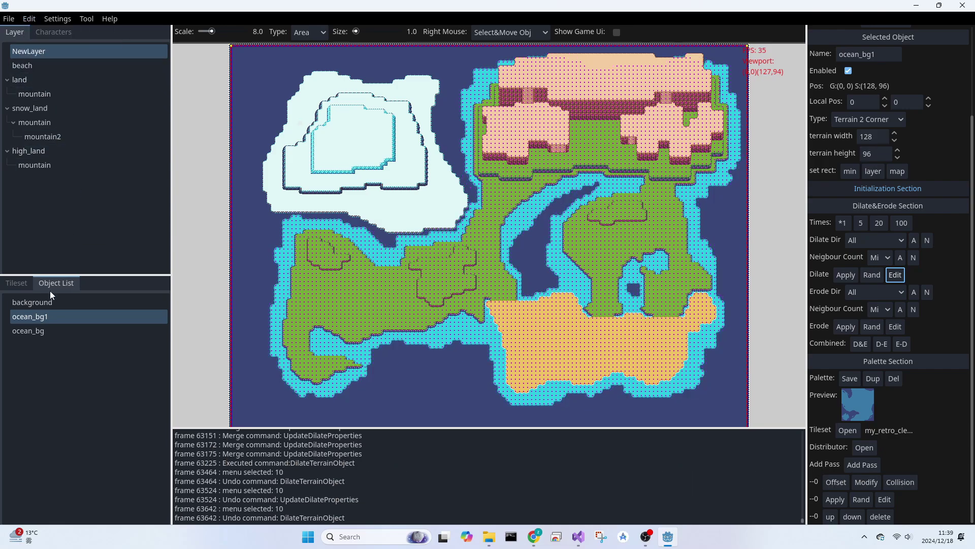
- Append the snow_land area to ocean_bg1 with bitwise or, and dilate it once with a random seed at range 0.0–1.0
{"action": "right_click", "coordinate": [43, 319]}
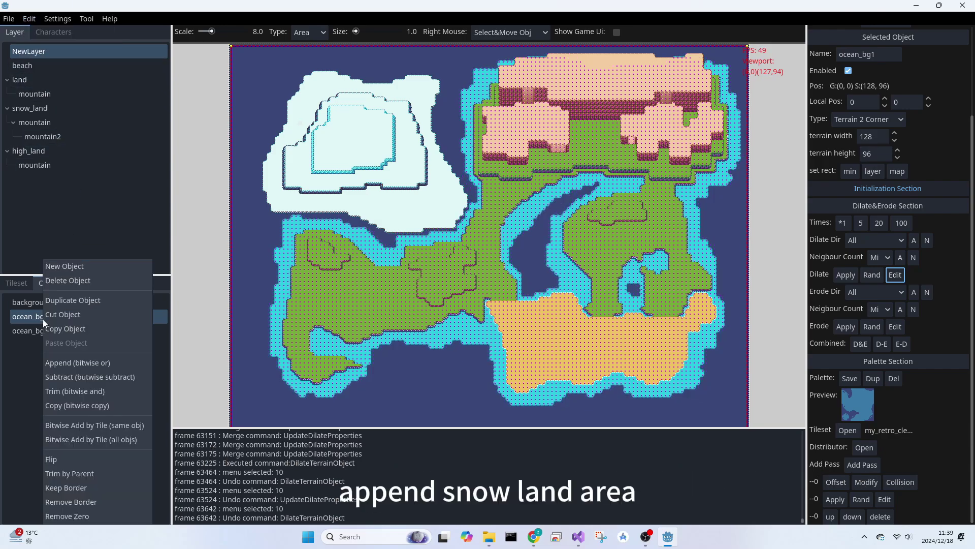
{"action": "left_click", "coordinate": [66, 365]}
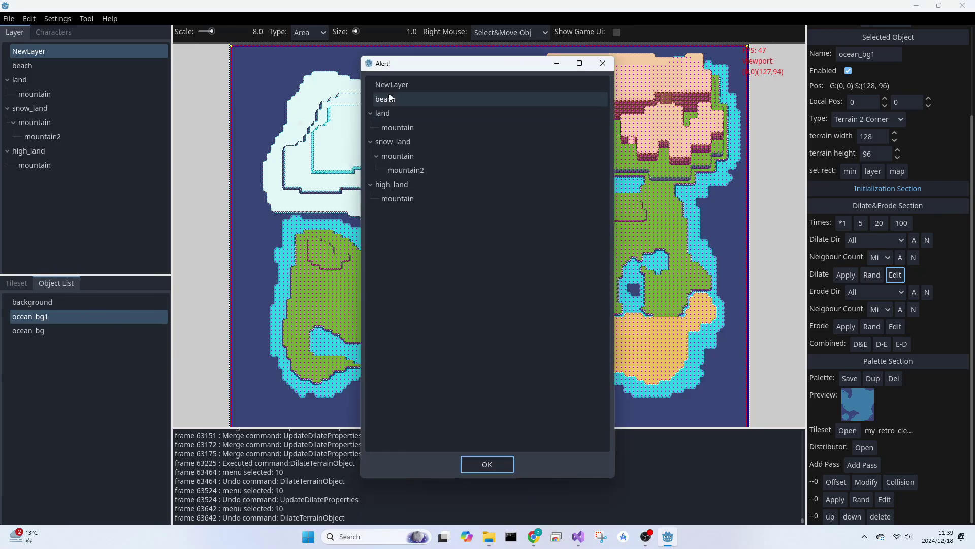
{"action": "double_click", "coordinate": [400, 159]}
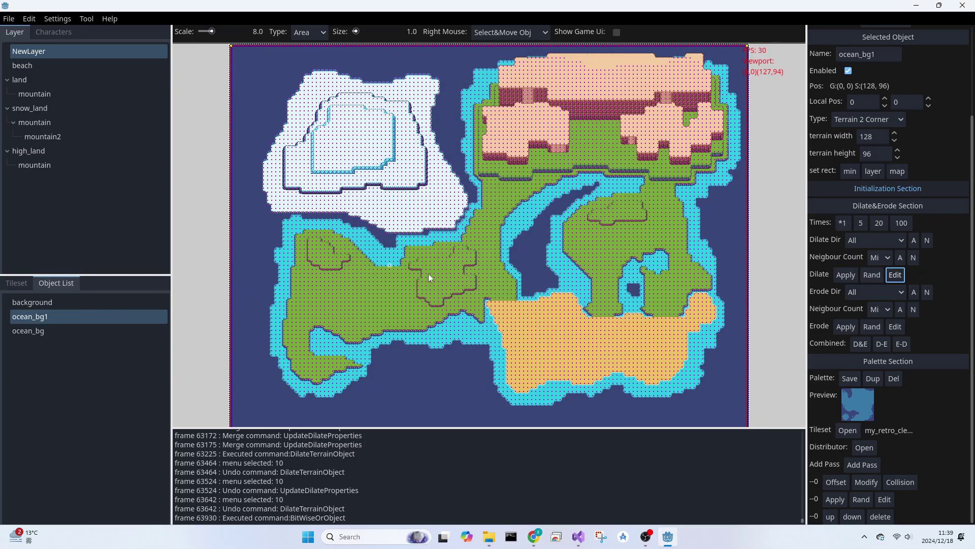
{"action": "left_click", "coordinate": [895, 274]}
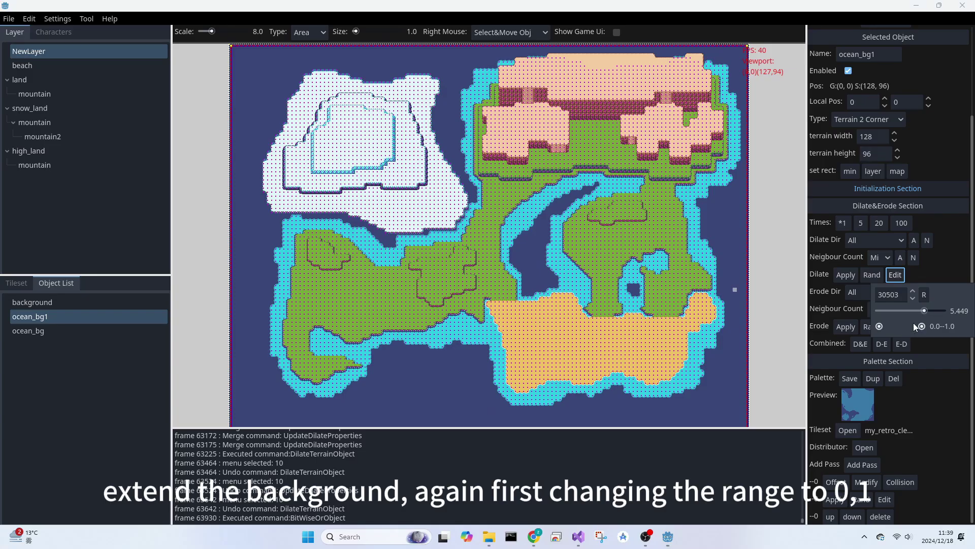
{"action": "left_click", "coordinate": [924, 295]}
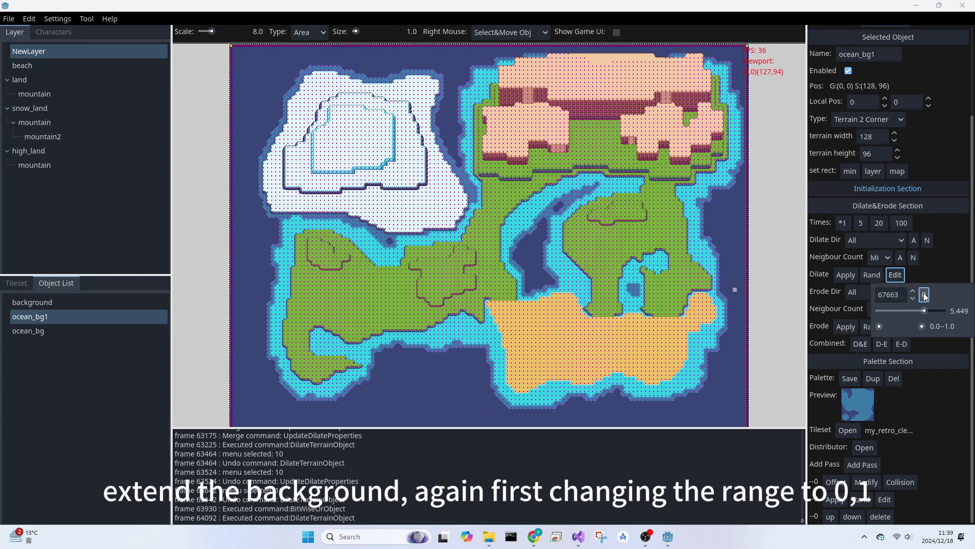
- Narrow ocean_bg1's dilate range to 0.649–1.0 and dilate it four times with random seeds for an uneven border
{"action": "left_click_drag", "start_coordinate": [902, 327], "coordinate": [909, 328]}
{"action": "left_click", "coordinate": [923, 295]}
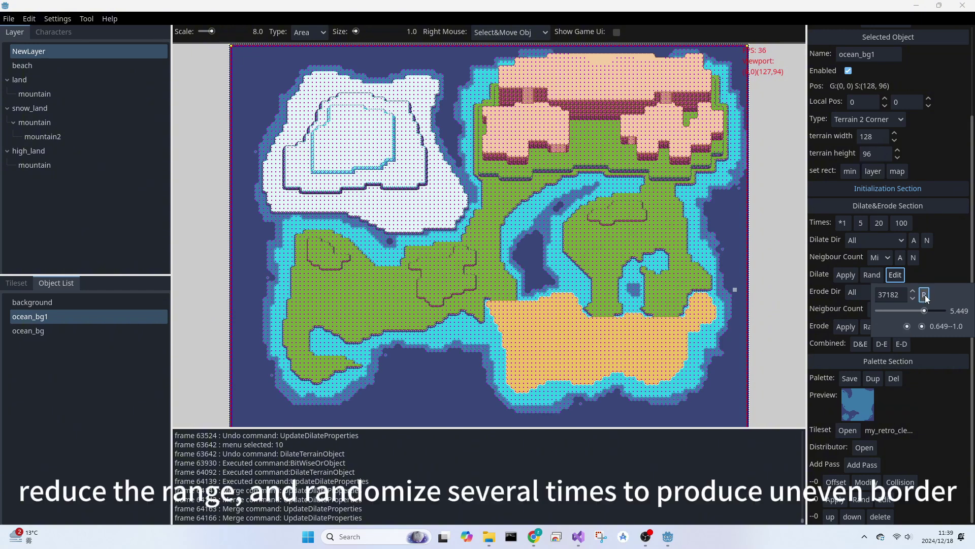
{"action": "left_click", "coordinate": [924, 295]}
{"action": "left_click", "coordinate": [924, 295]}
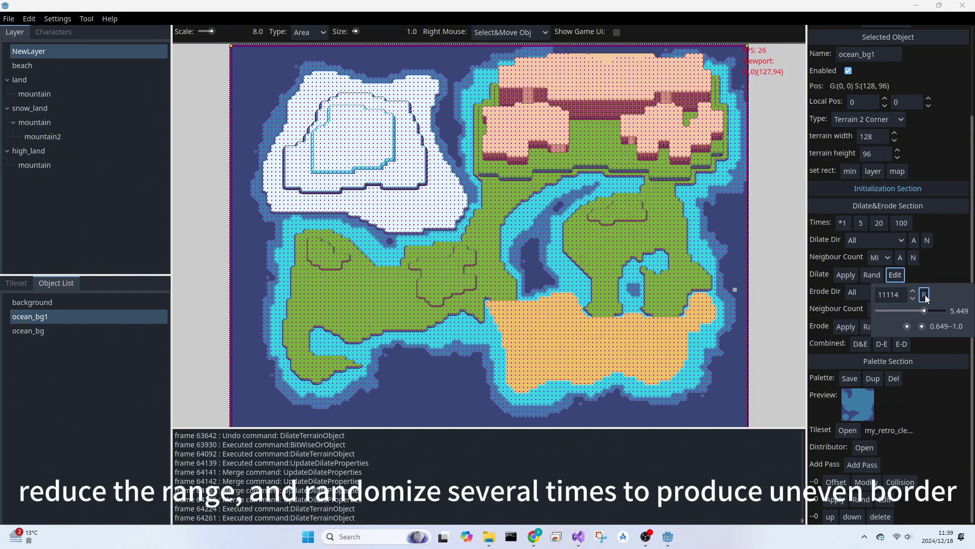
{"action": "left_click", "coordinate": [924, 295]}
{"action": "left_click", "coordinate": [924, 295]}
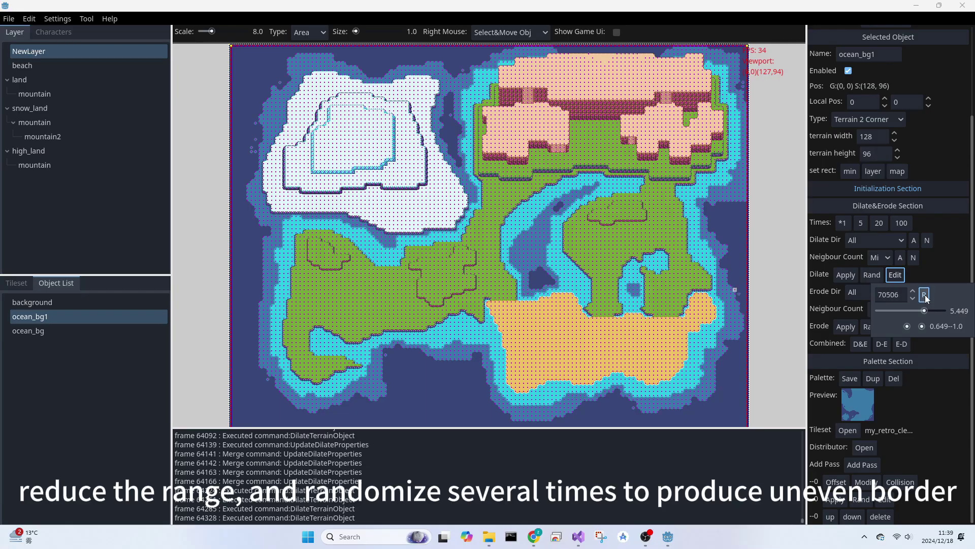
{"action": "left_click", "coordinate": [940, 267]}
- Turn off the showObjectOccupationMask setting and quick-save the map
{"action": "left_click", "coordinate": [57, 19]}
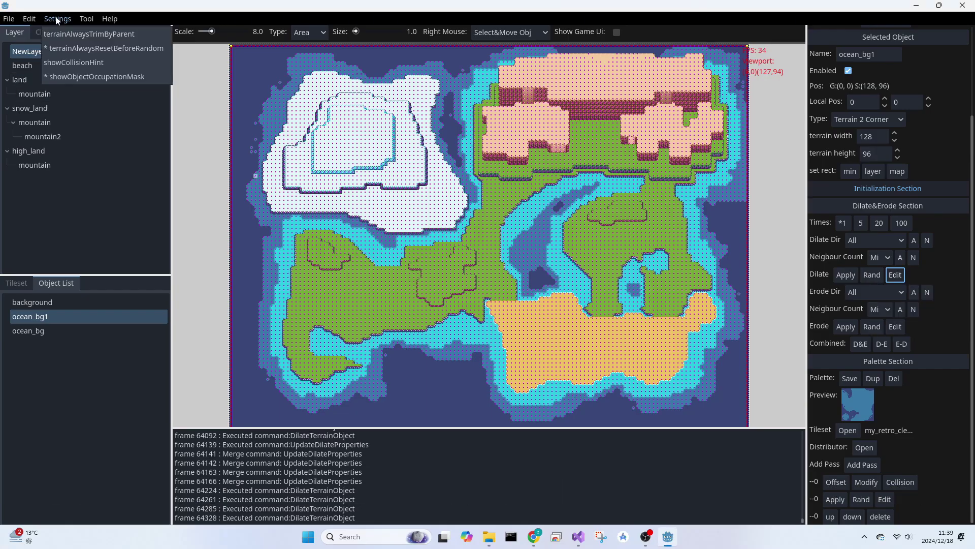
{"action": "left_click", "coordinate": [61, 76]}
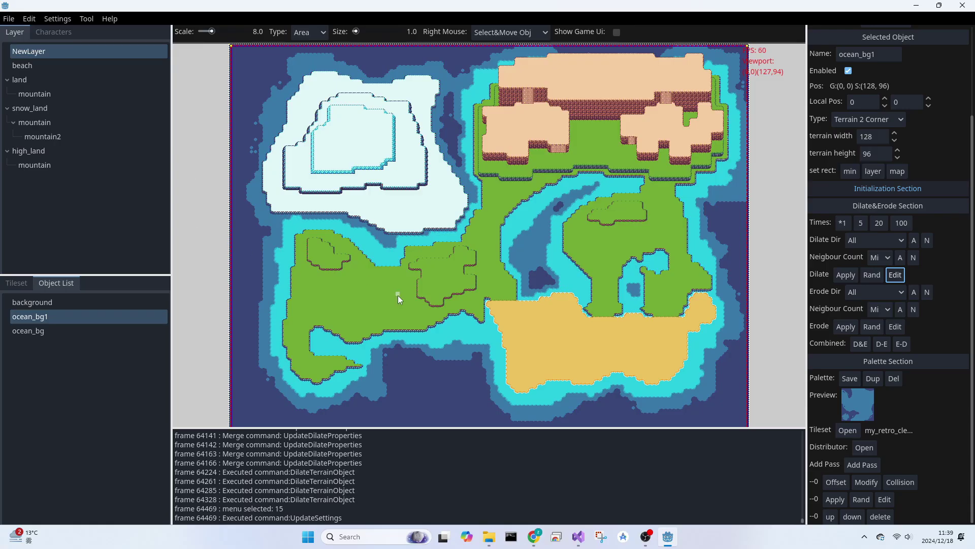
{"action": "key", "text": "ctrl+s"}
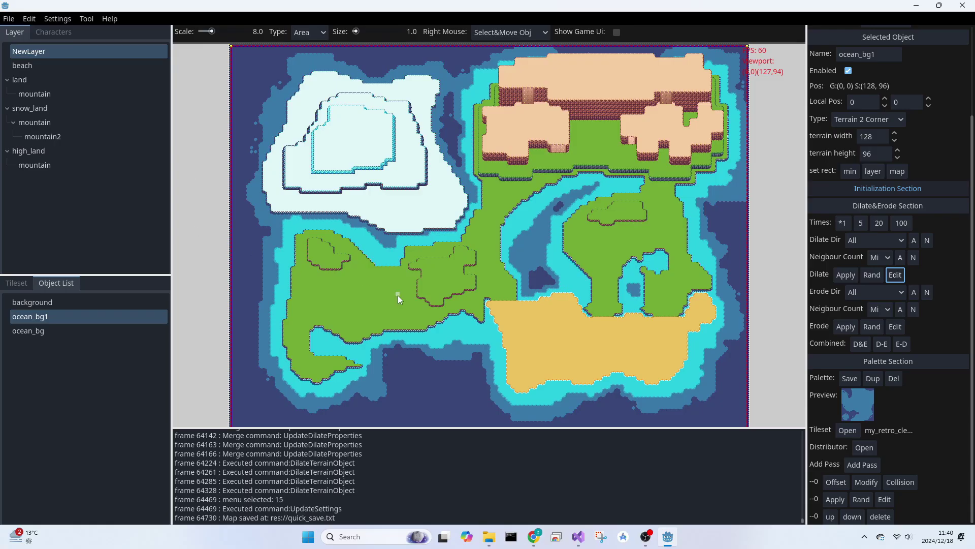
- Save the tile map as my_retro_base in the res://save folder
{"action": "left_click", "coordinate": [8, 21]}
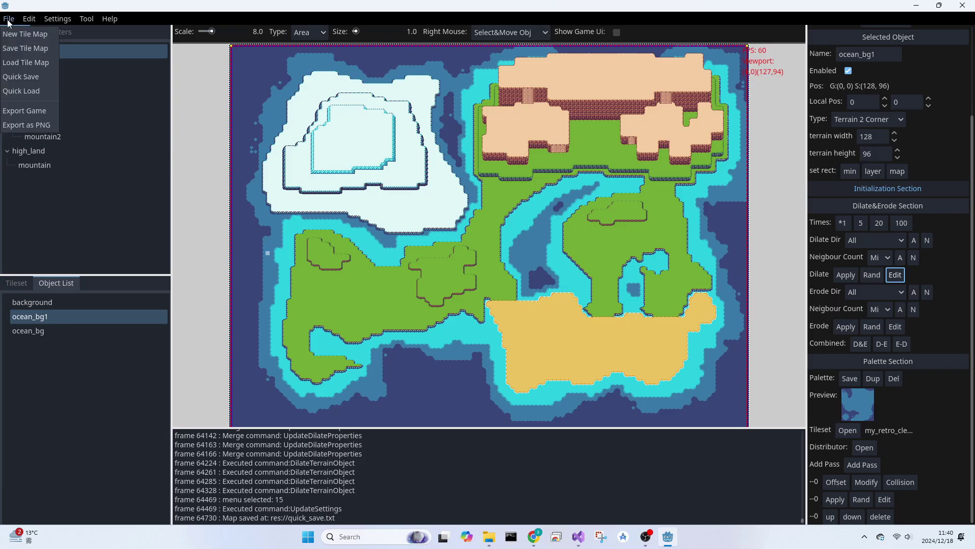
{"action": "left_click", "coordinate": [24, 48]}
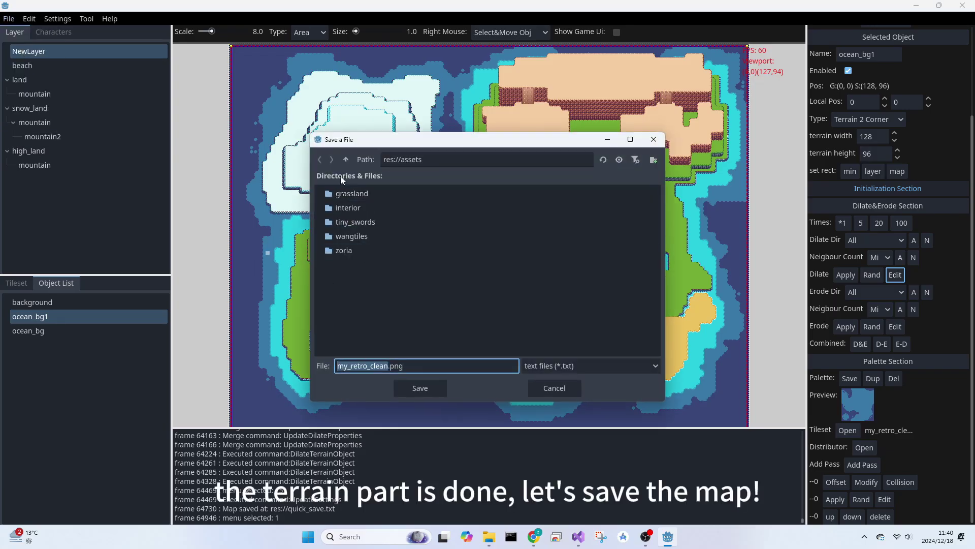
{"action": "left_click", "coordinate": [345, 159]}
{"action": "scroll", "coordinate": [356, 305], "scroll_direction": "down", "scroll_amount": 3}
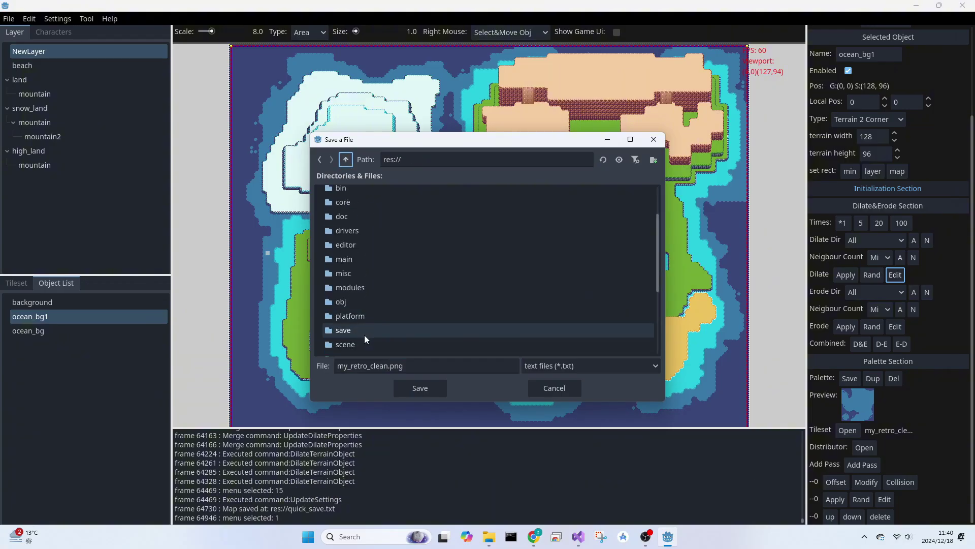
{"action": "double_click", "coordinate": [364, 334]}
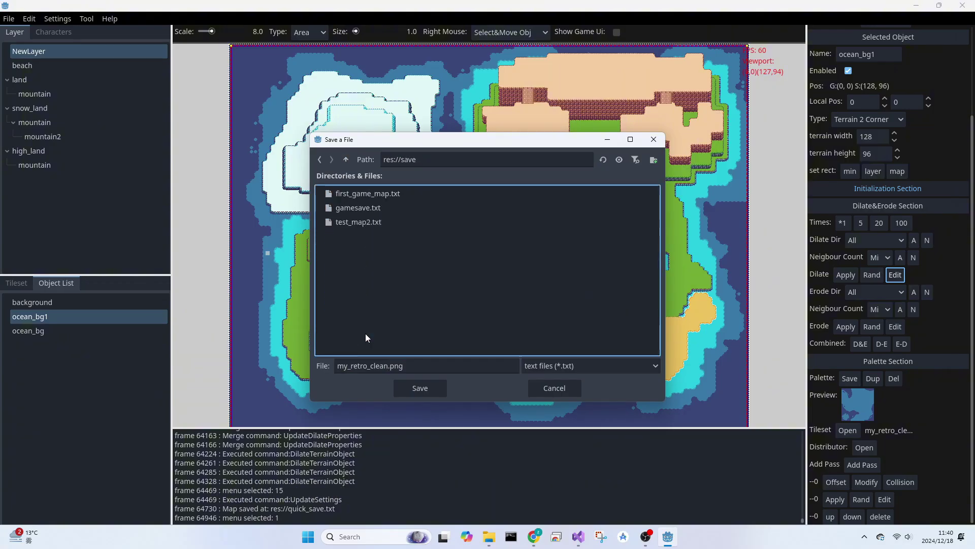
{"action": "double_click", "coordinate": [380, 366]}
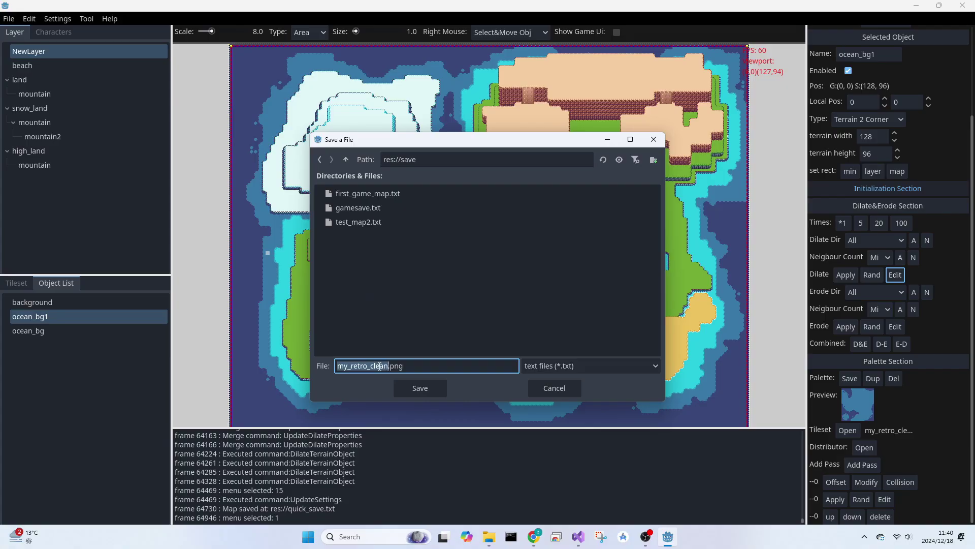
{"action": "triple_click", "coordinate": [425, 366]}
{"action": "type", "text": "my_retro"}
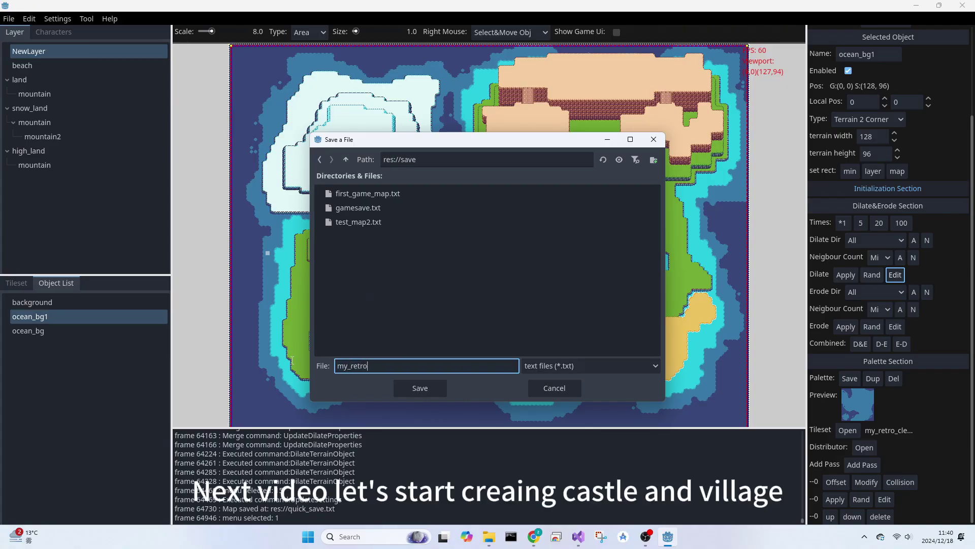
{"action": "type", "text": "_base"}
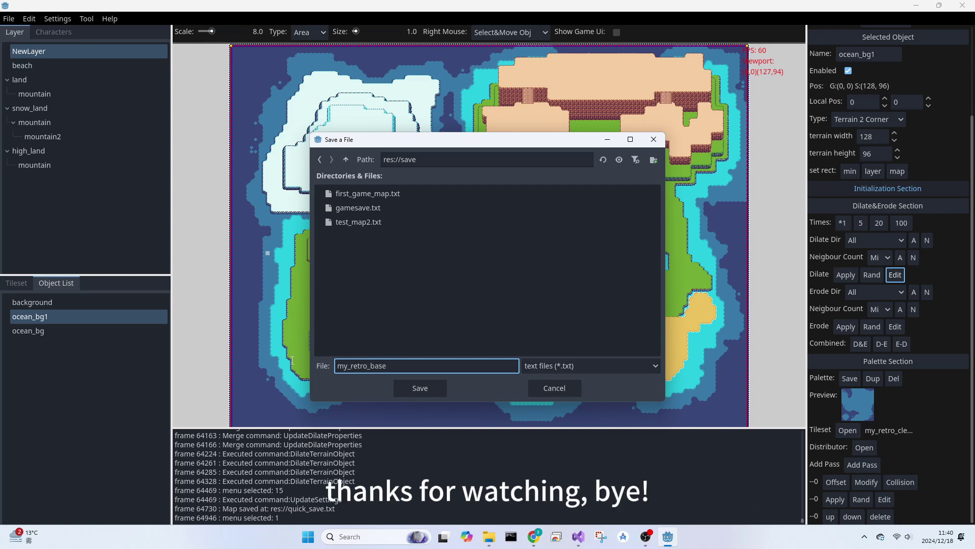
{"action": "left_click", "coordinate": [428, 388]}
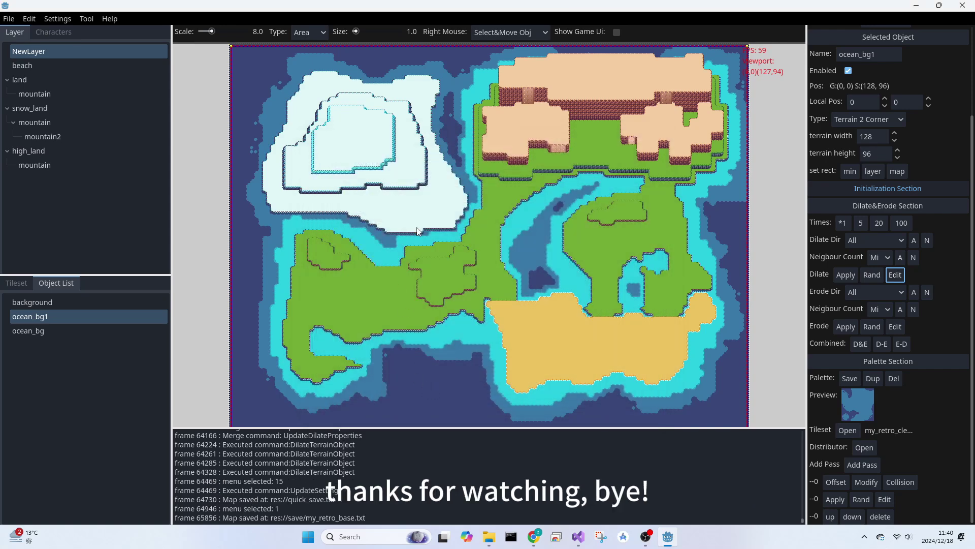